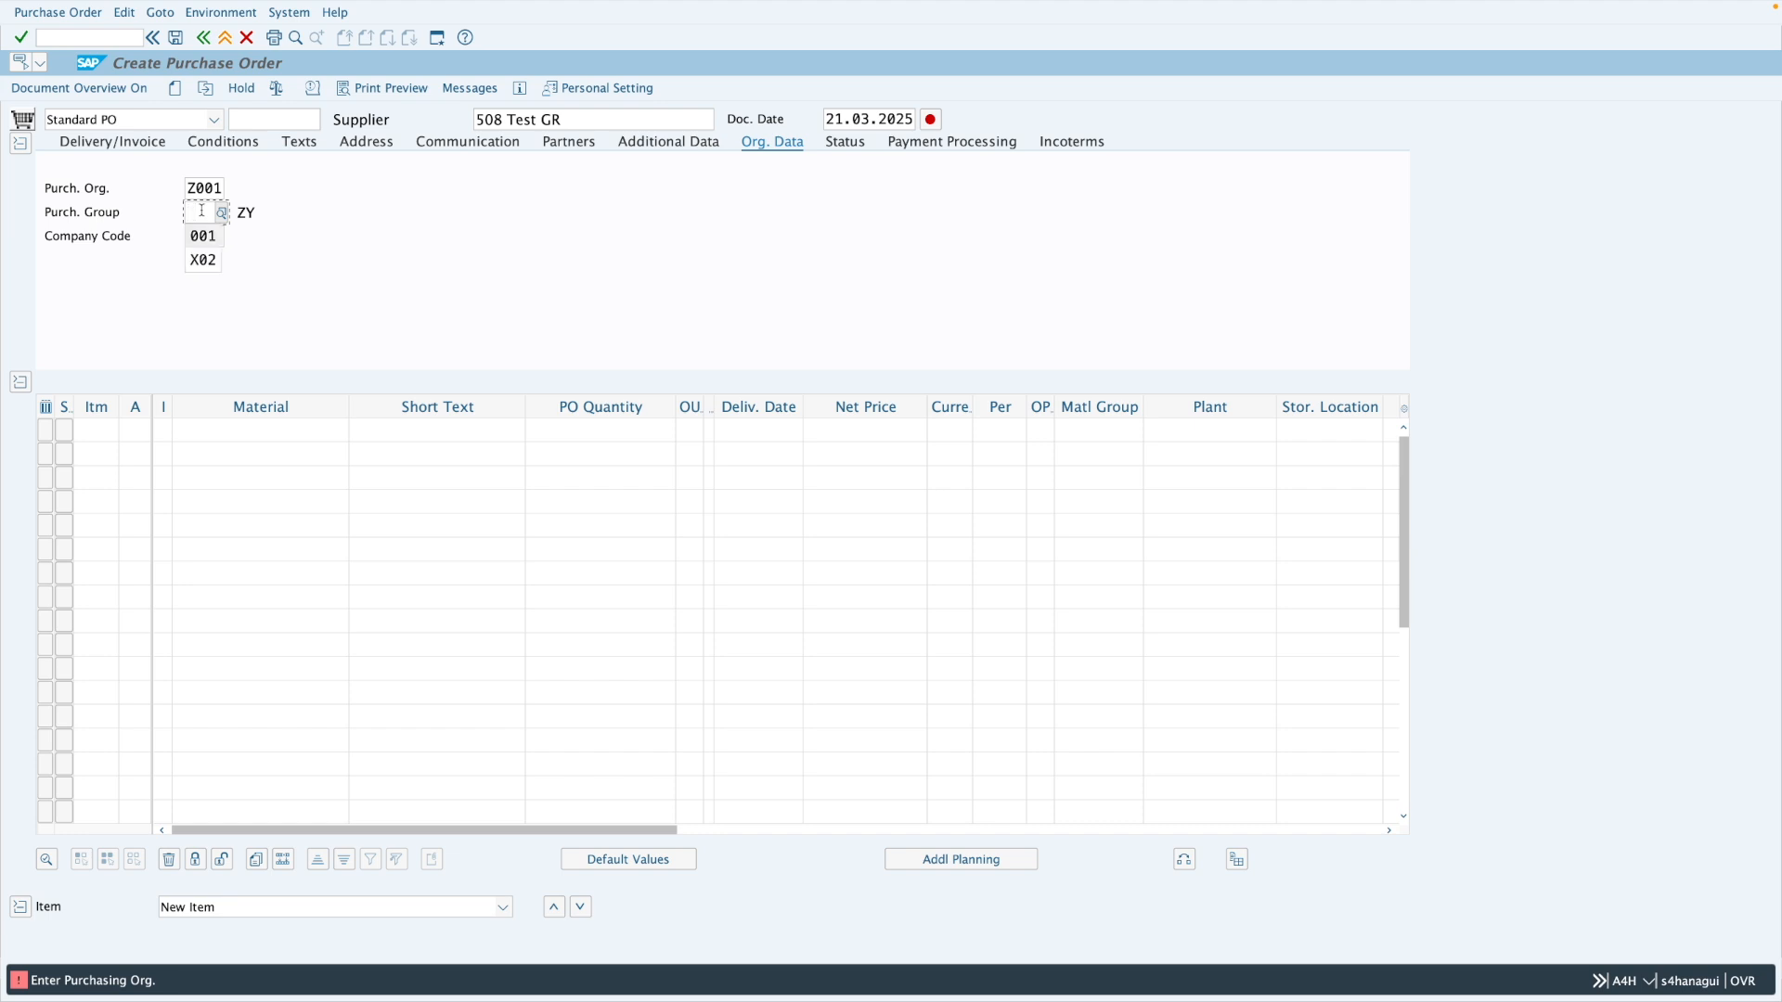
Set the company code to 2806 and the first item's item category to D (Service).
click(202, 237)
text(2806)
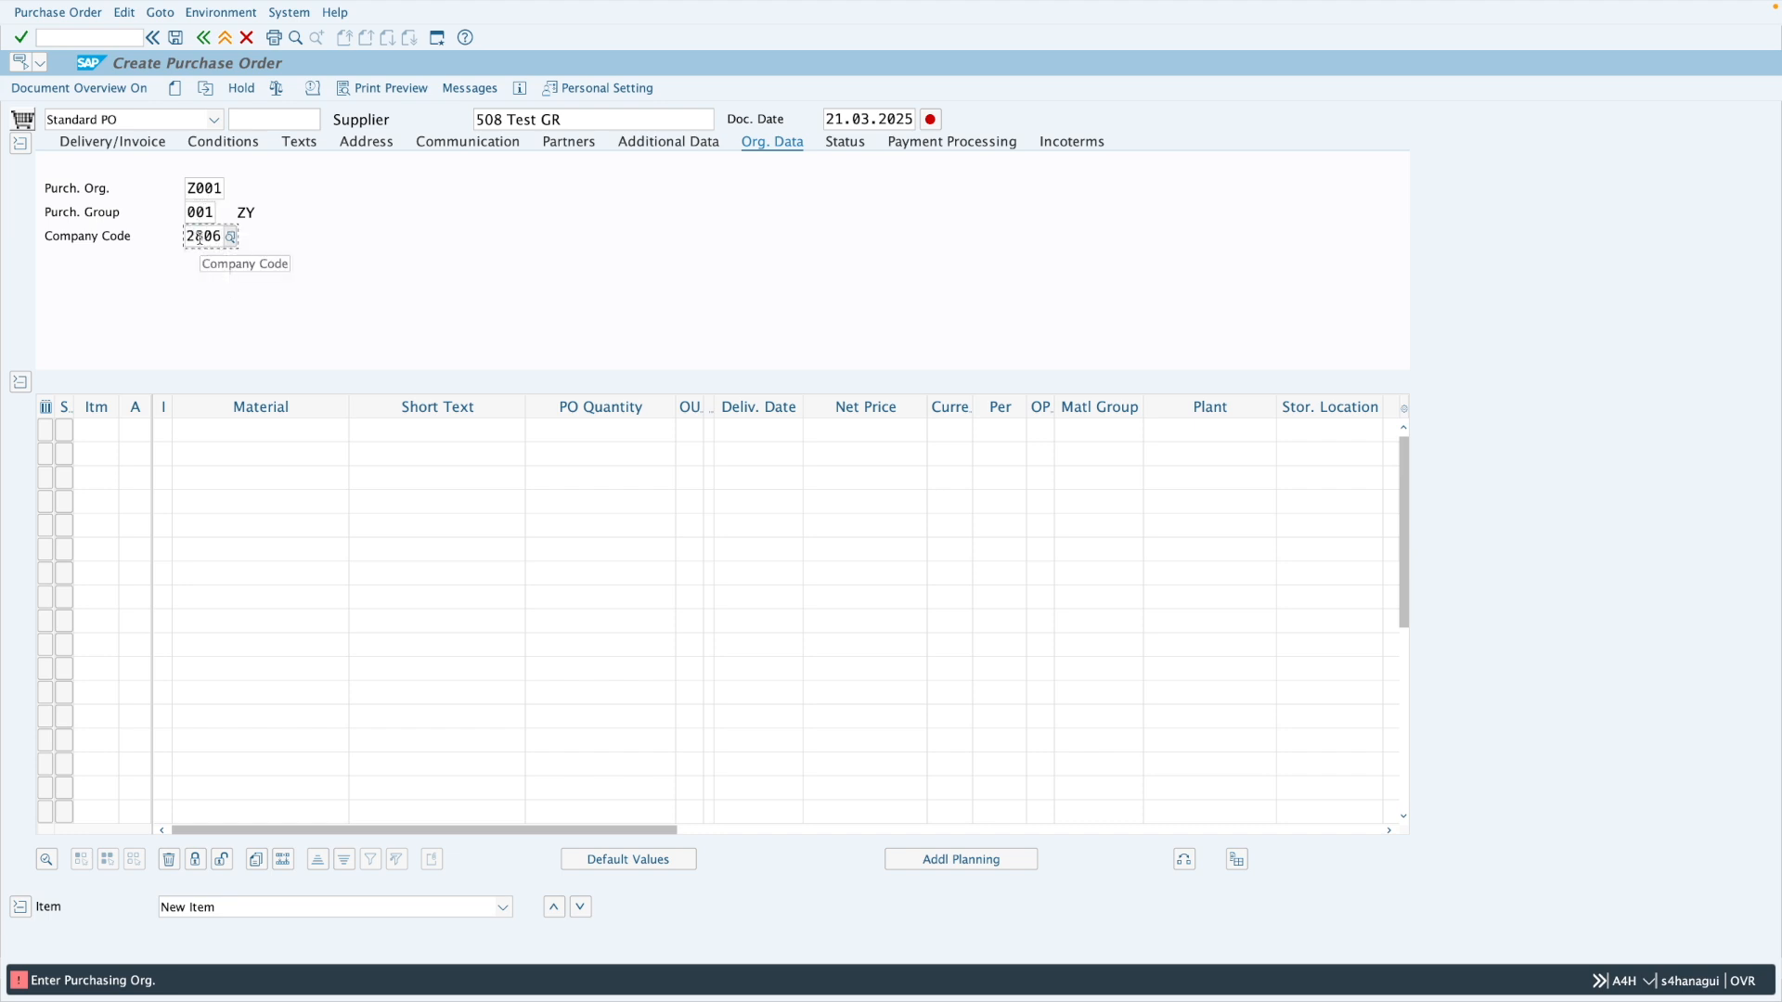
click(159, 429)
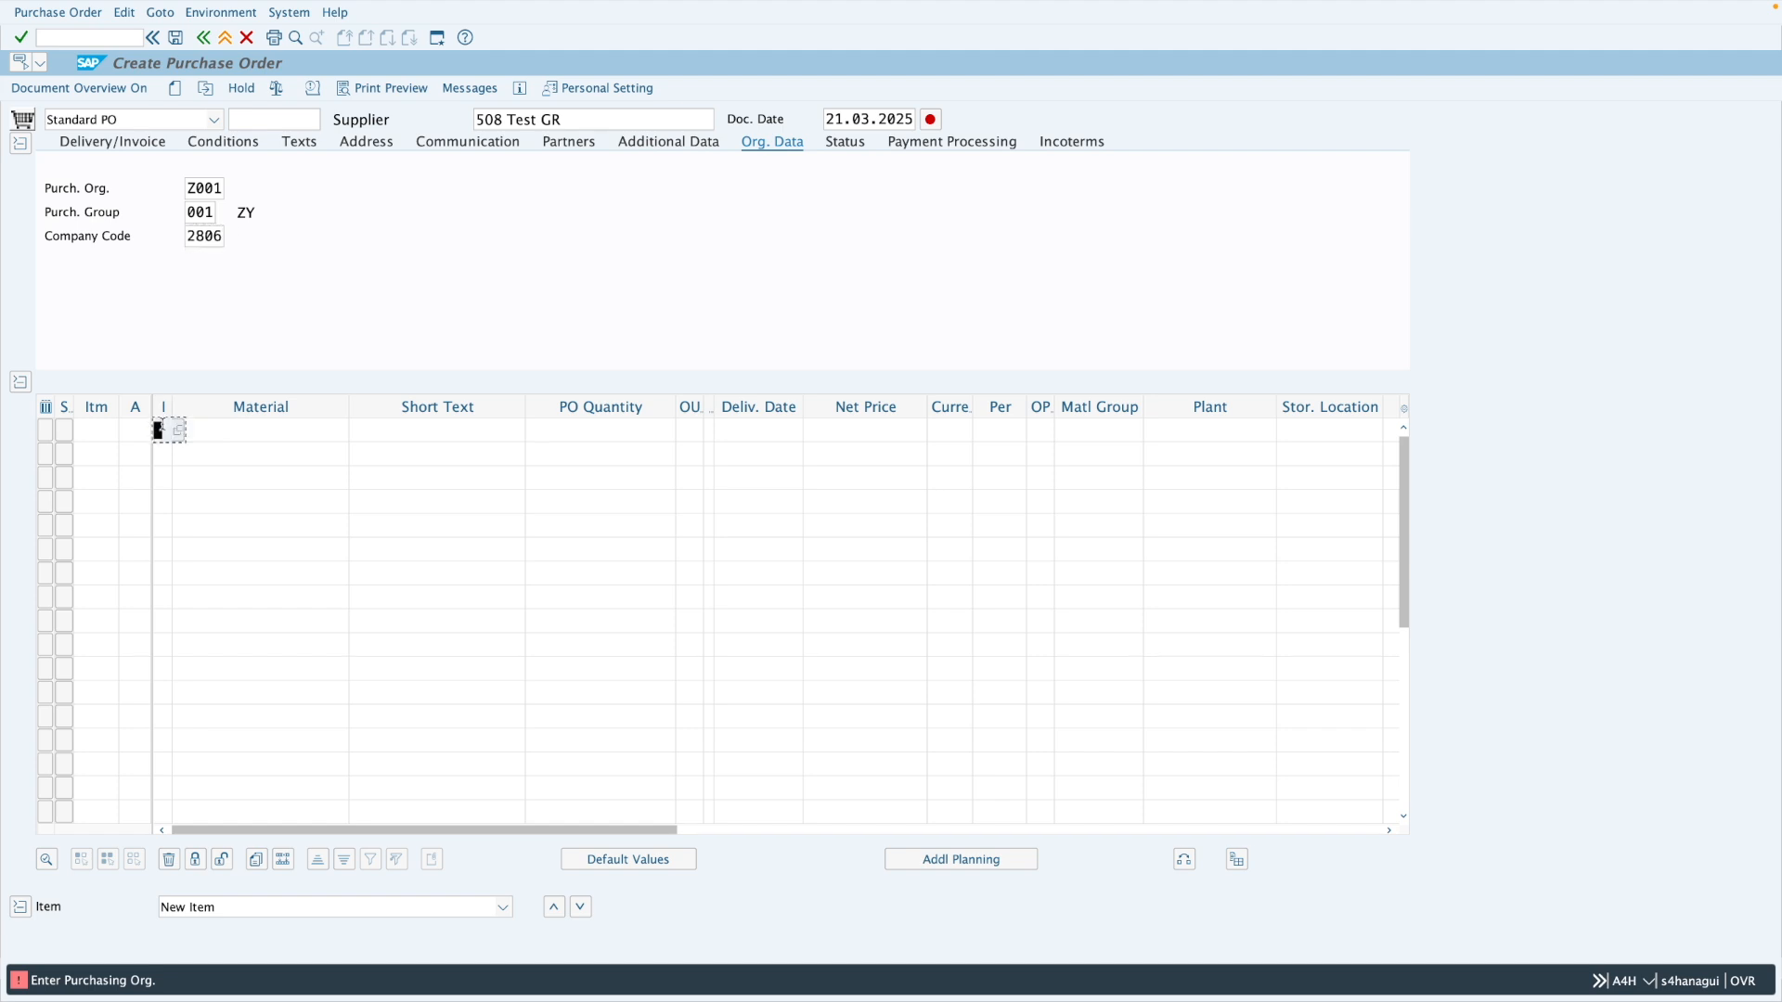
click(180, 431)
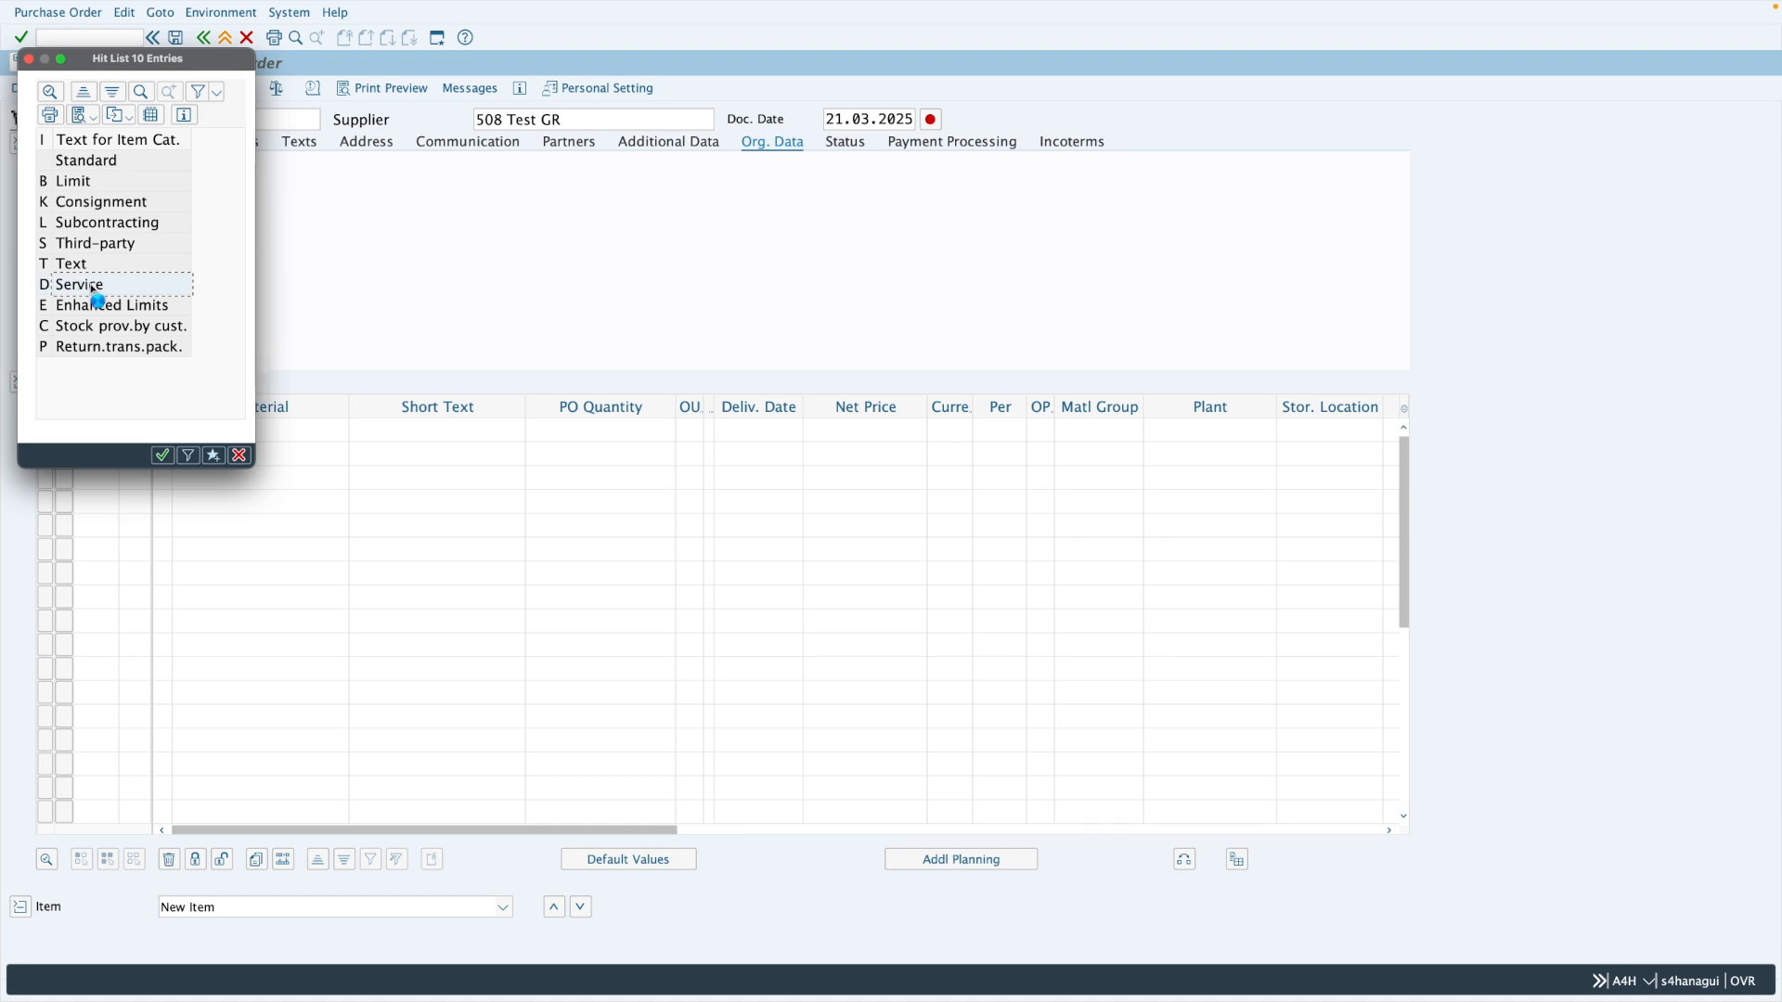
double_click(95, 288)
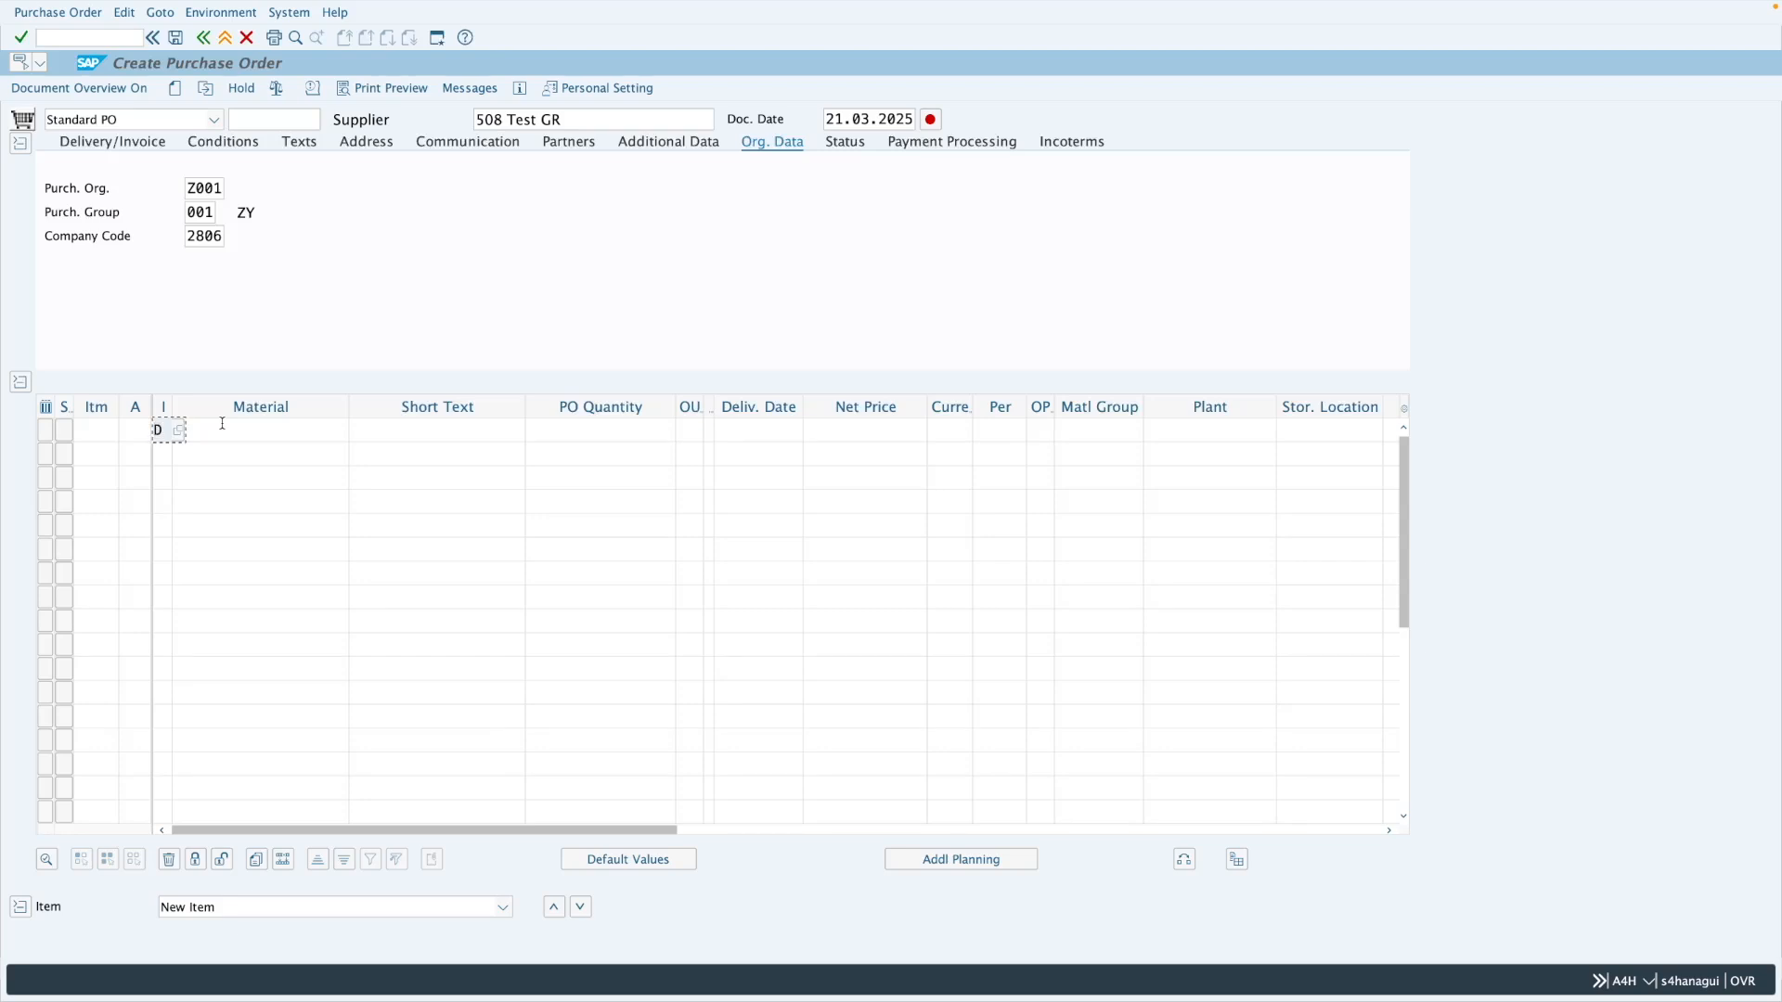
Give the first item account assignment category K and the short text AC Maintenance.
click(140, 430)
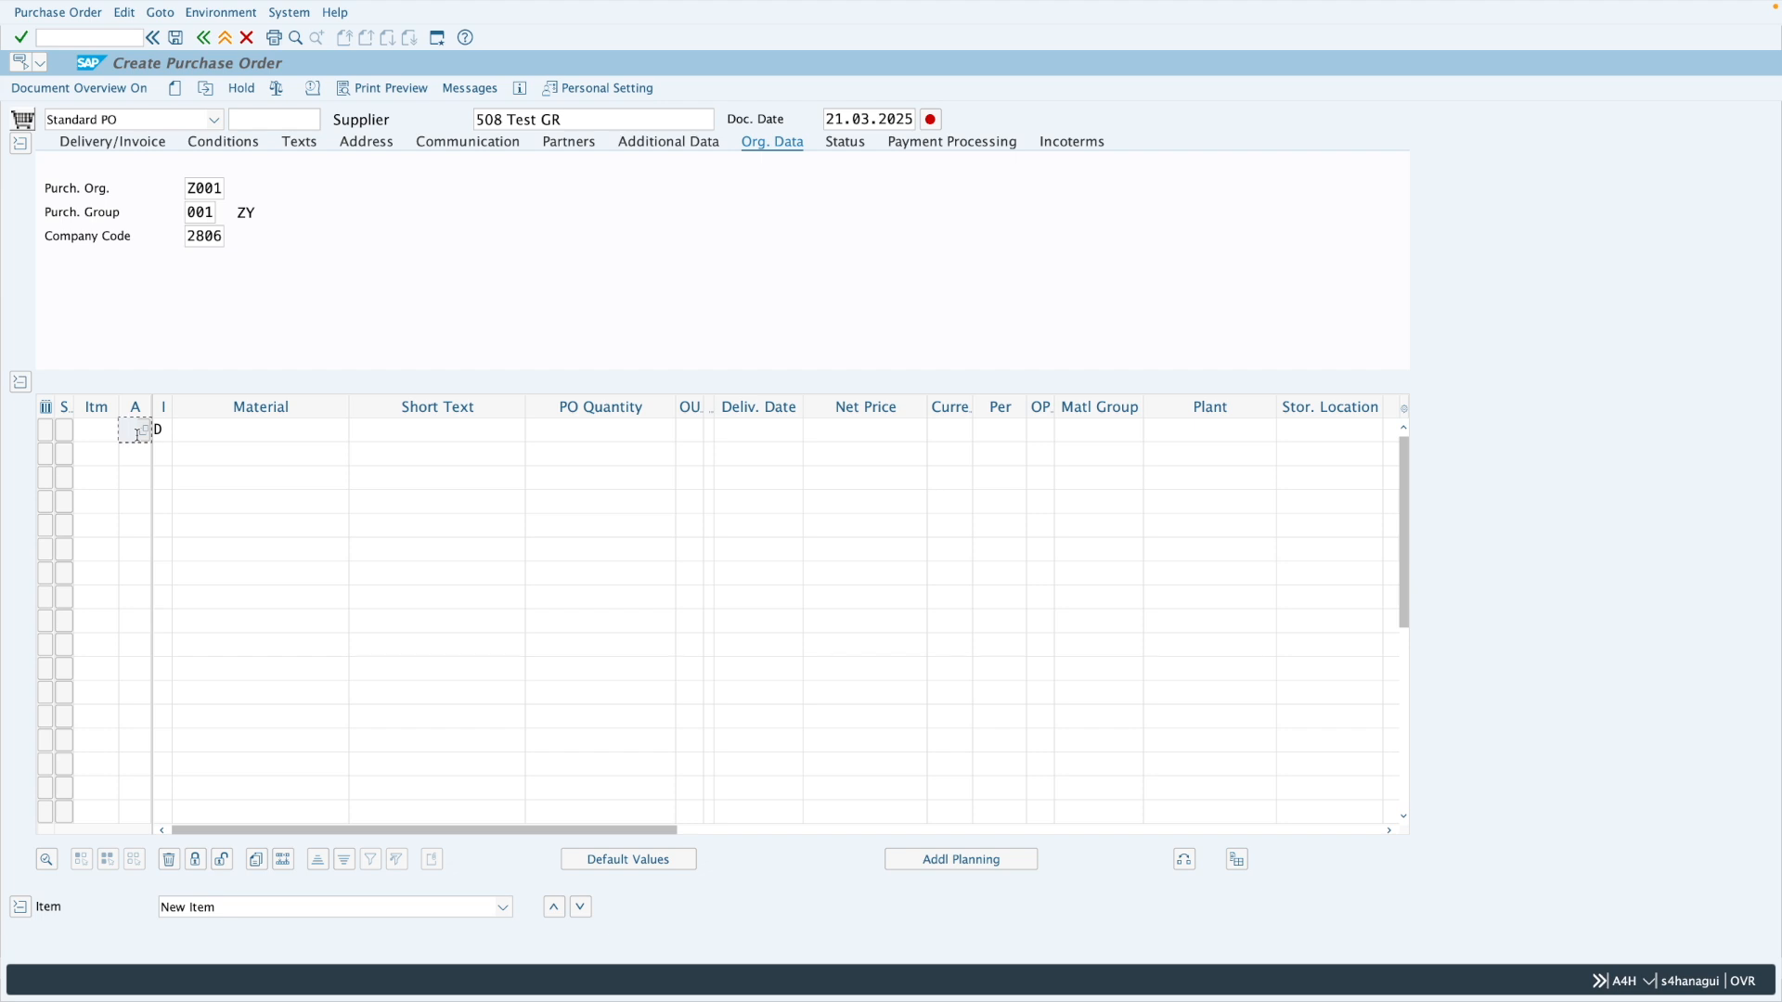
text(K)
click(421, 436)
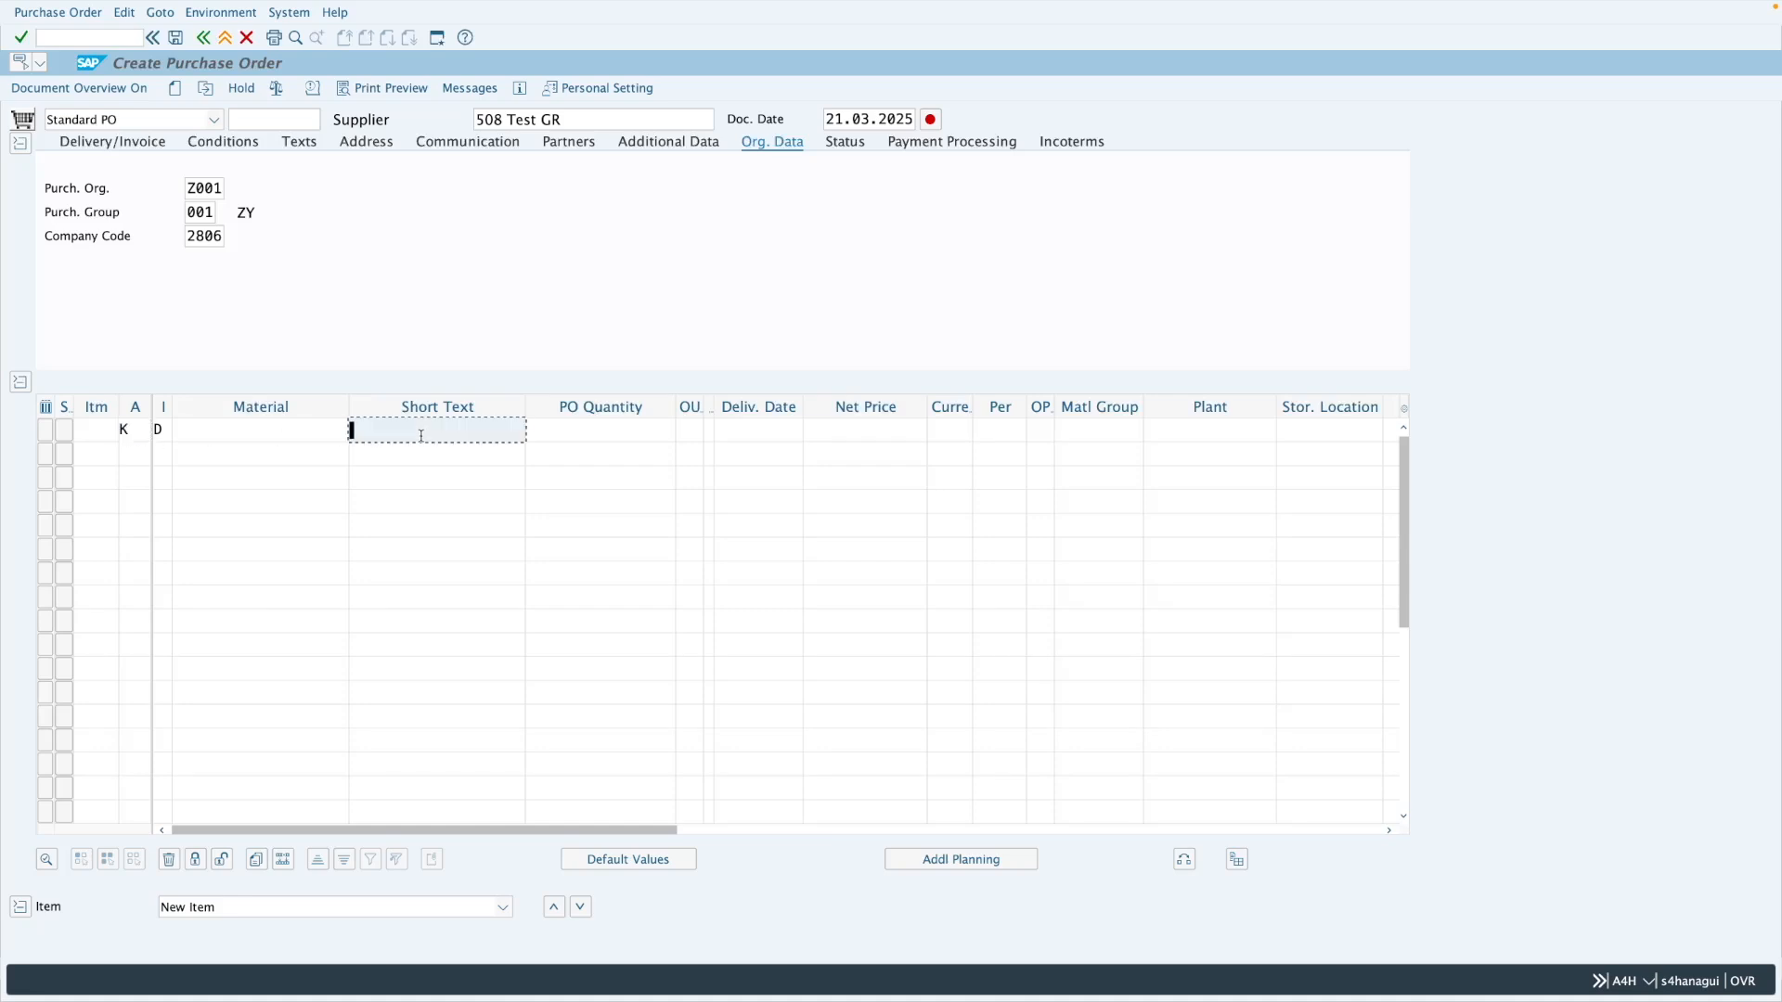
text(AC)
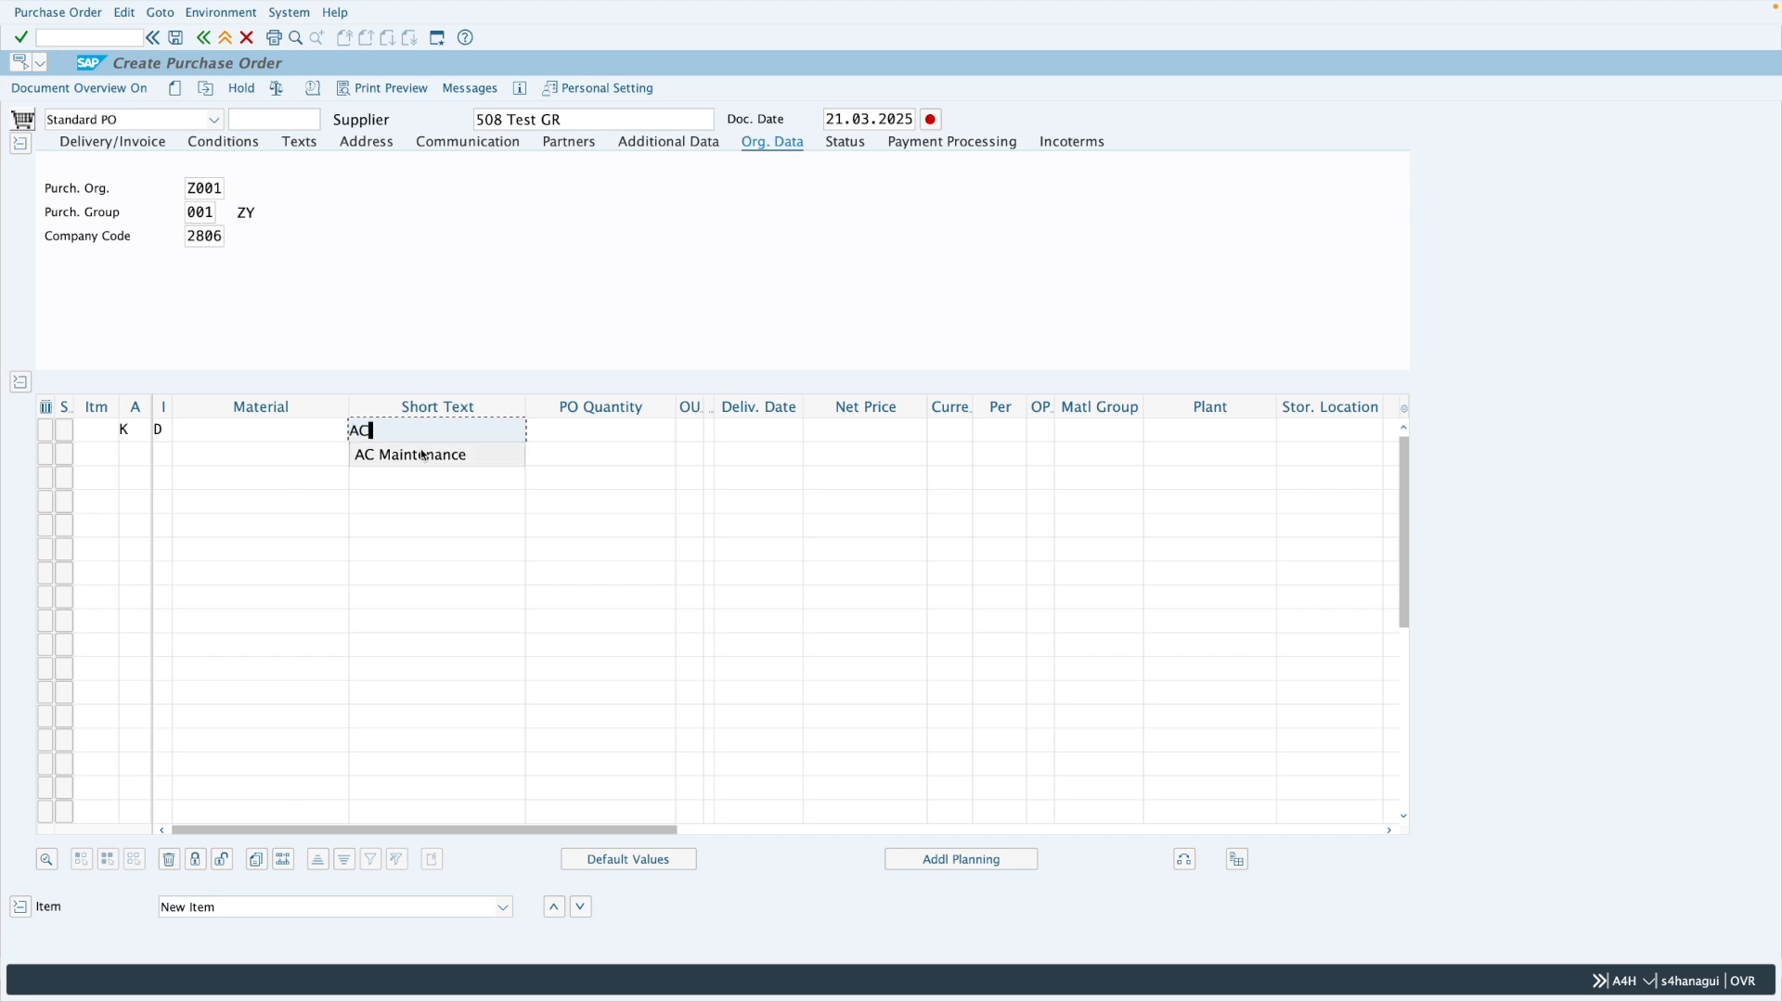
click(422, 454)
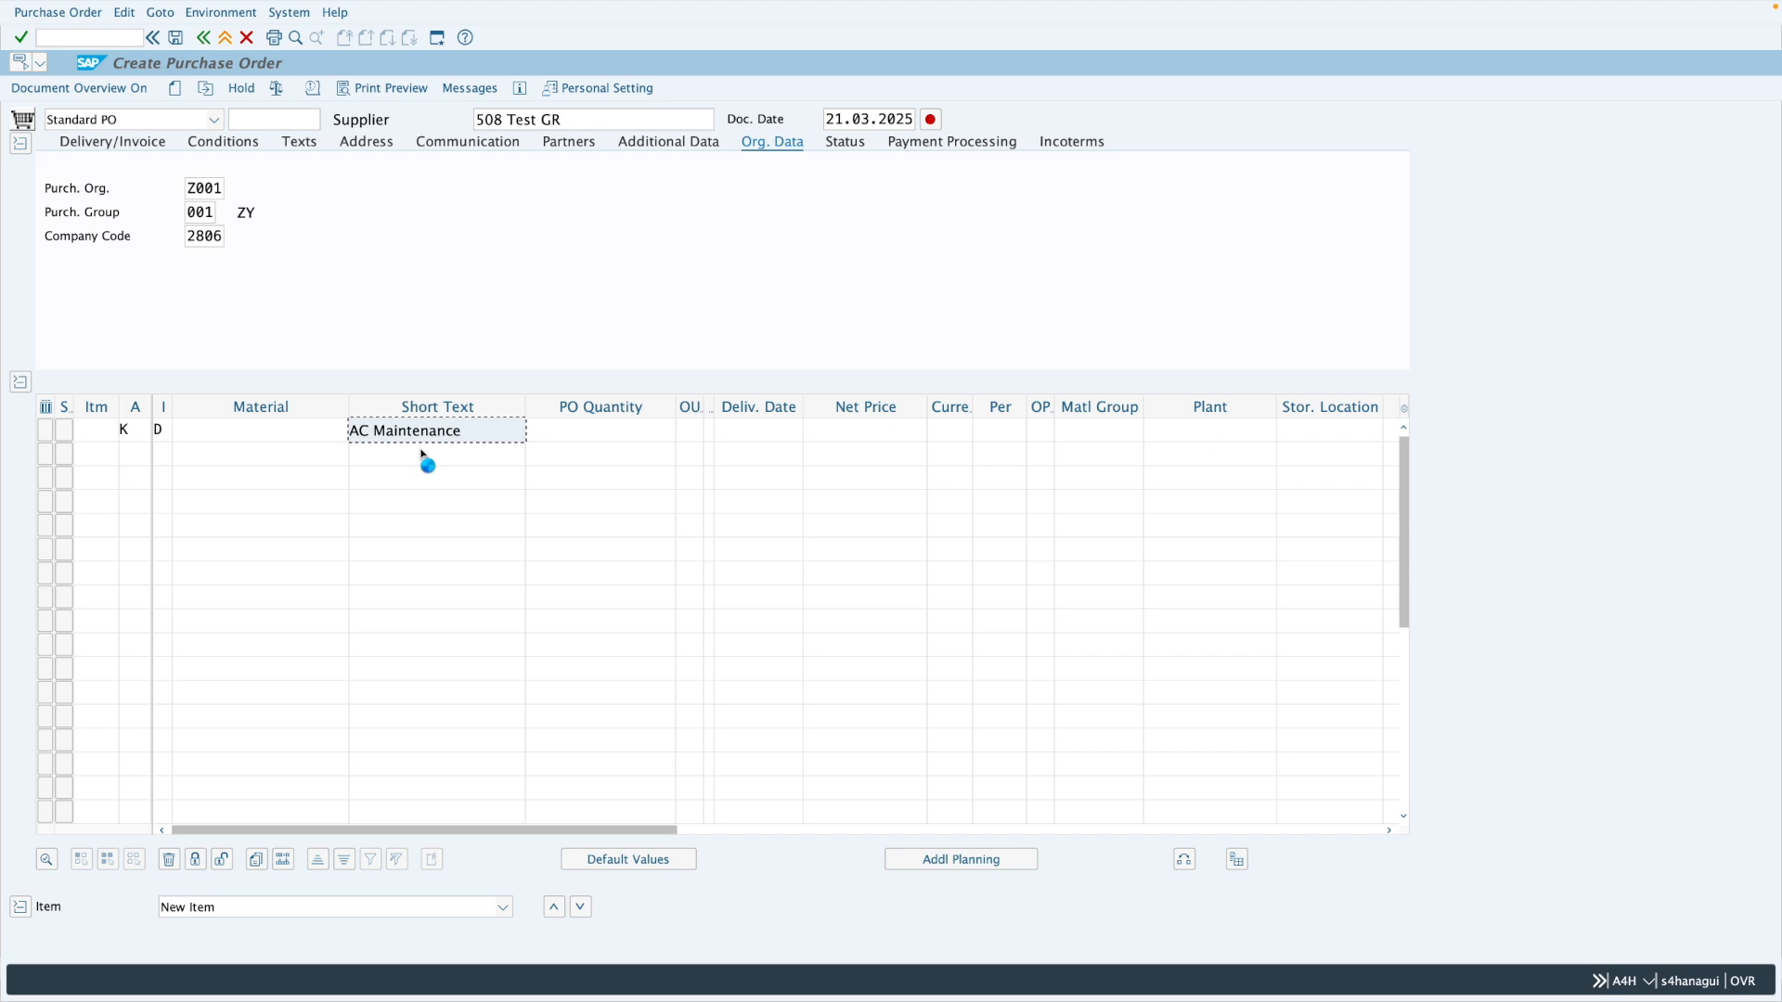
key(Return)
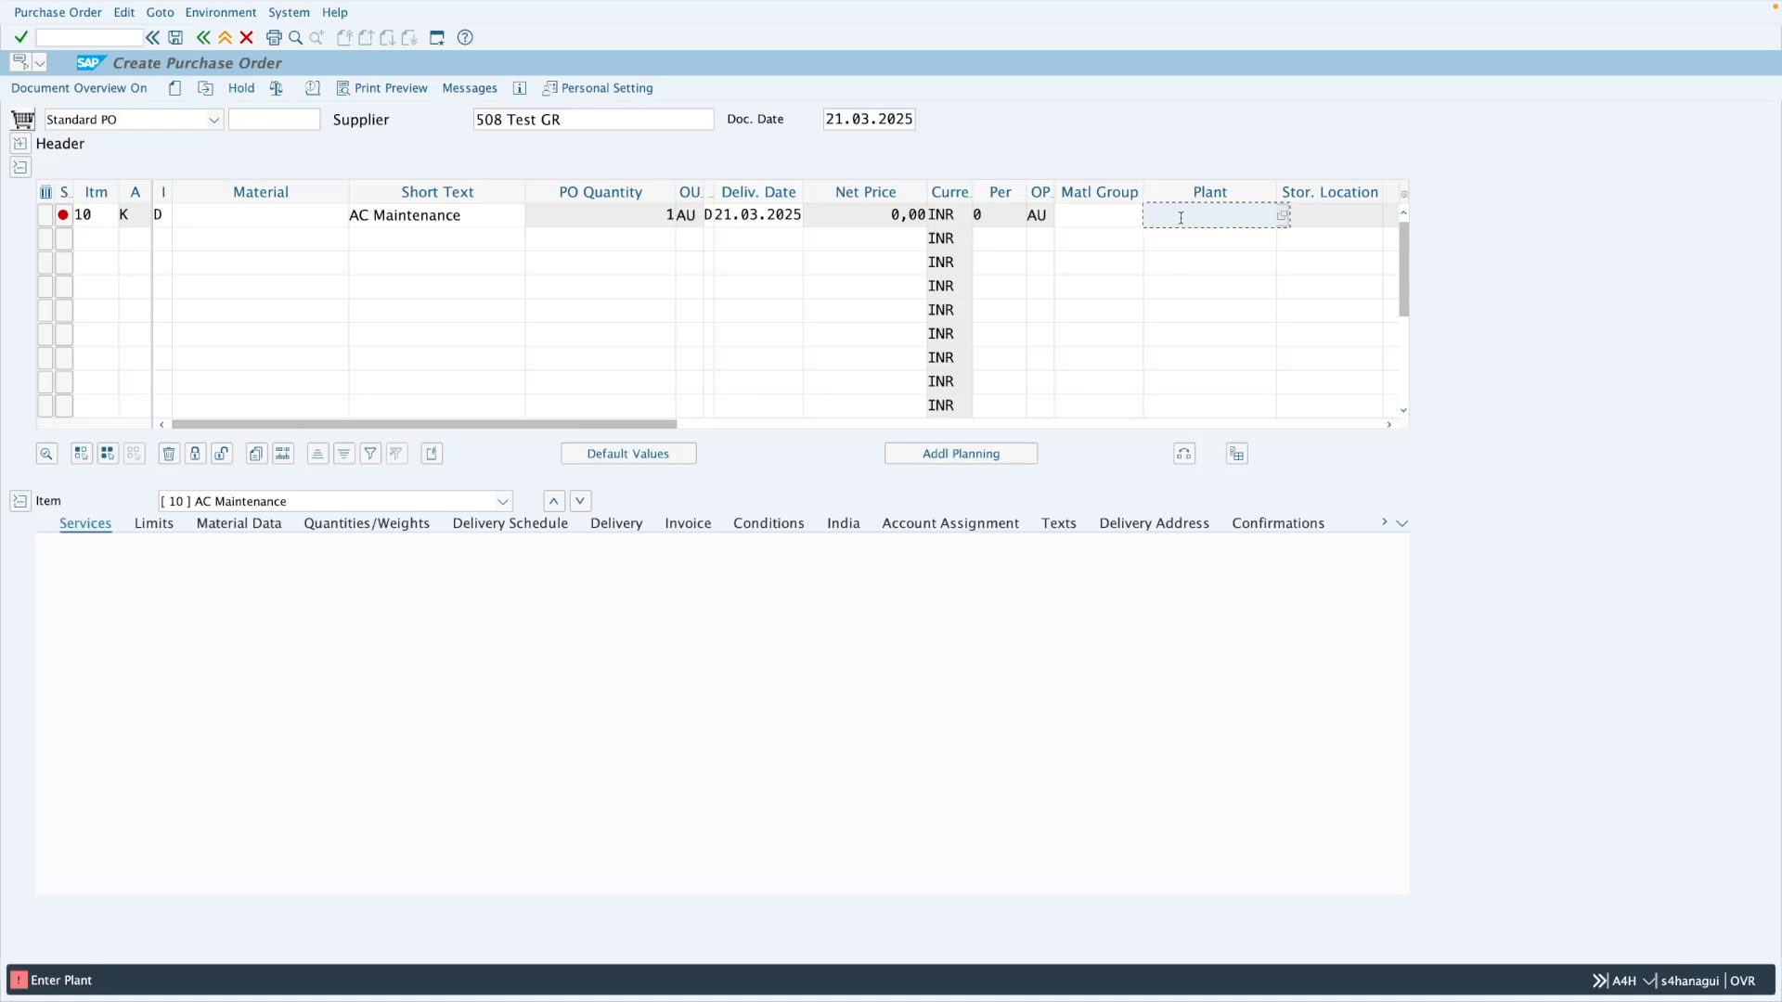
Set the AC Maintenance item's plant to 1286 and its material group to the AUTOMOBIL group.
text(1286)
click(1064, 224)
key(Return)
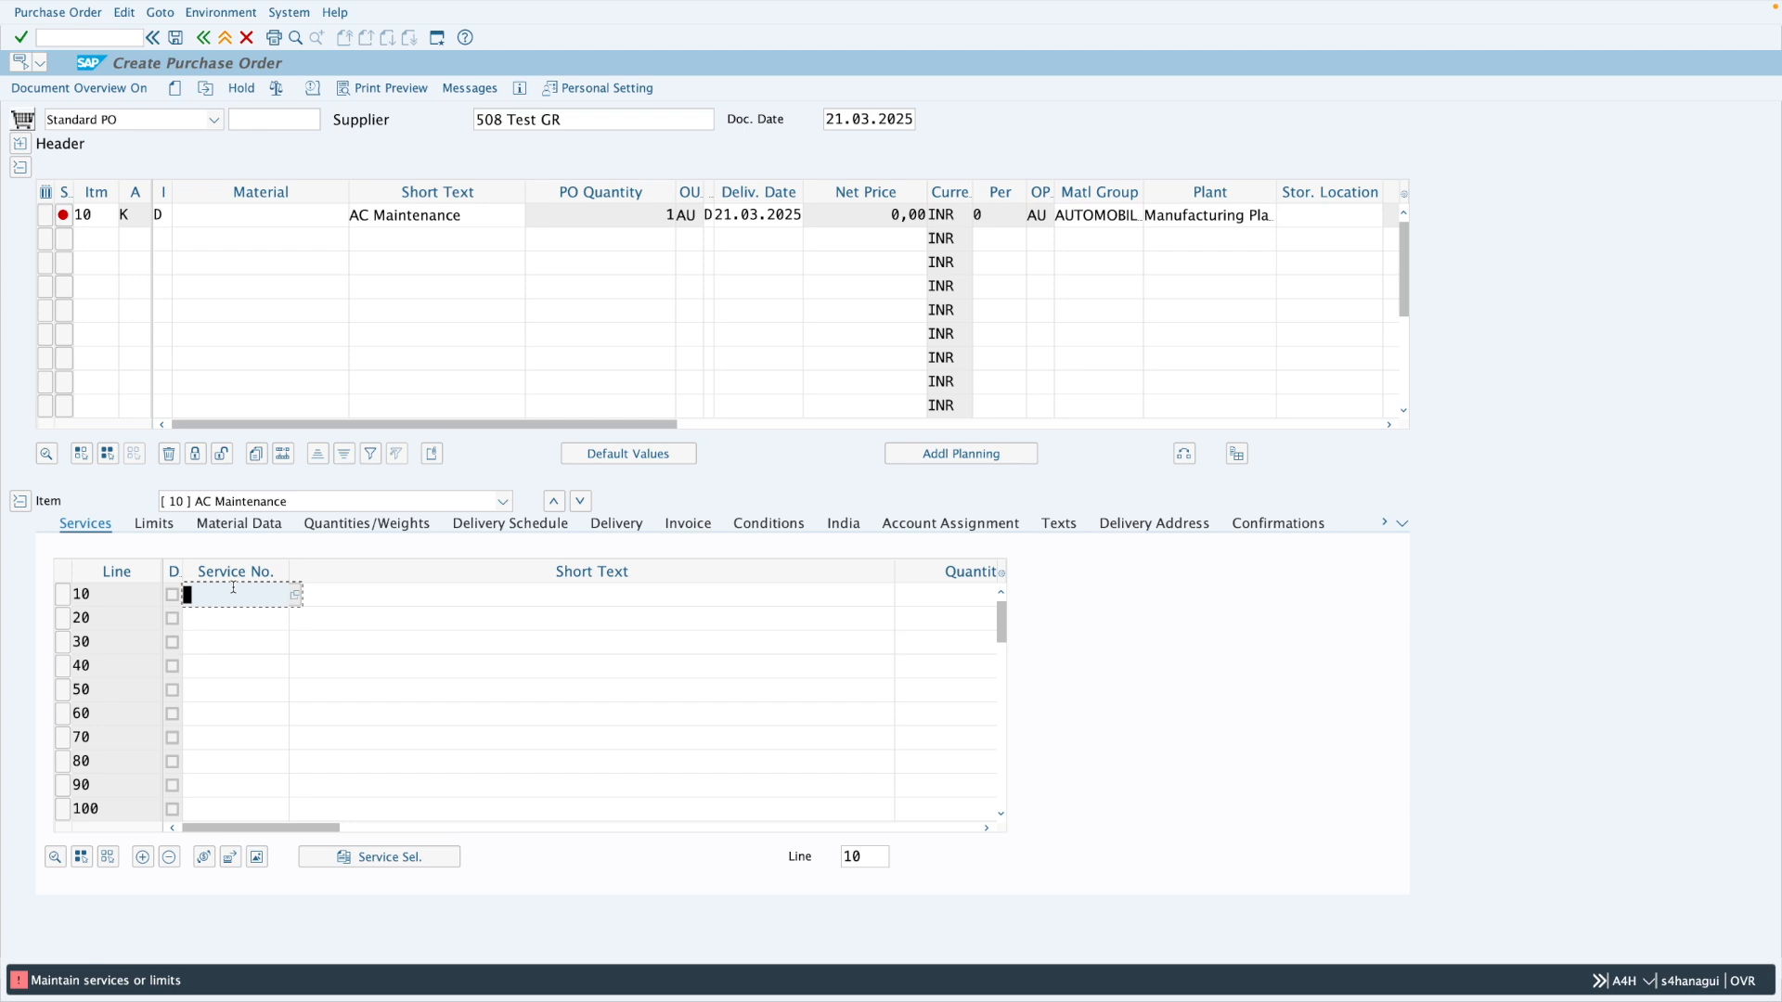
Enter the short texts Deep Cleaning, Gas Charging and Electrical Repairs in service lines 10, 20 and 30.
click(341, 592)
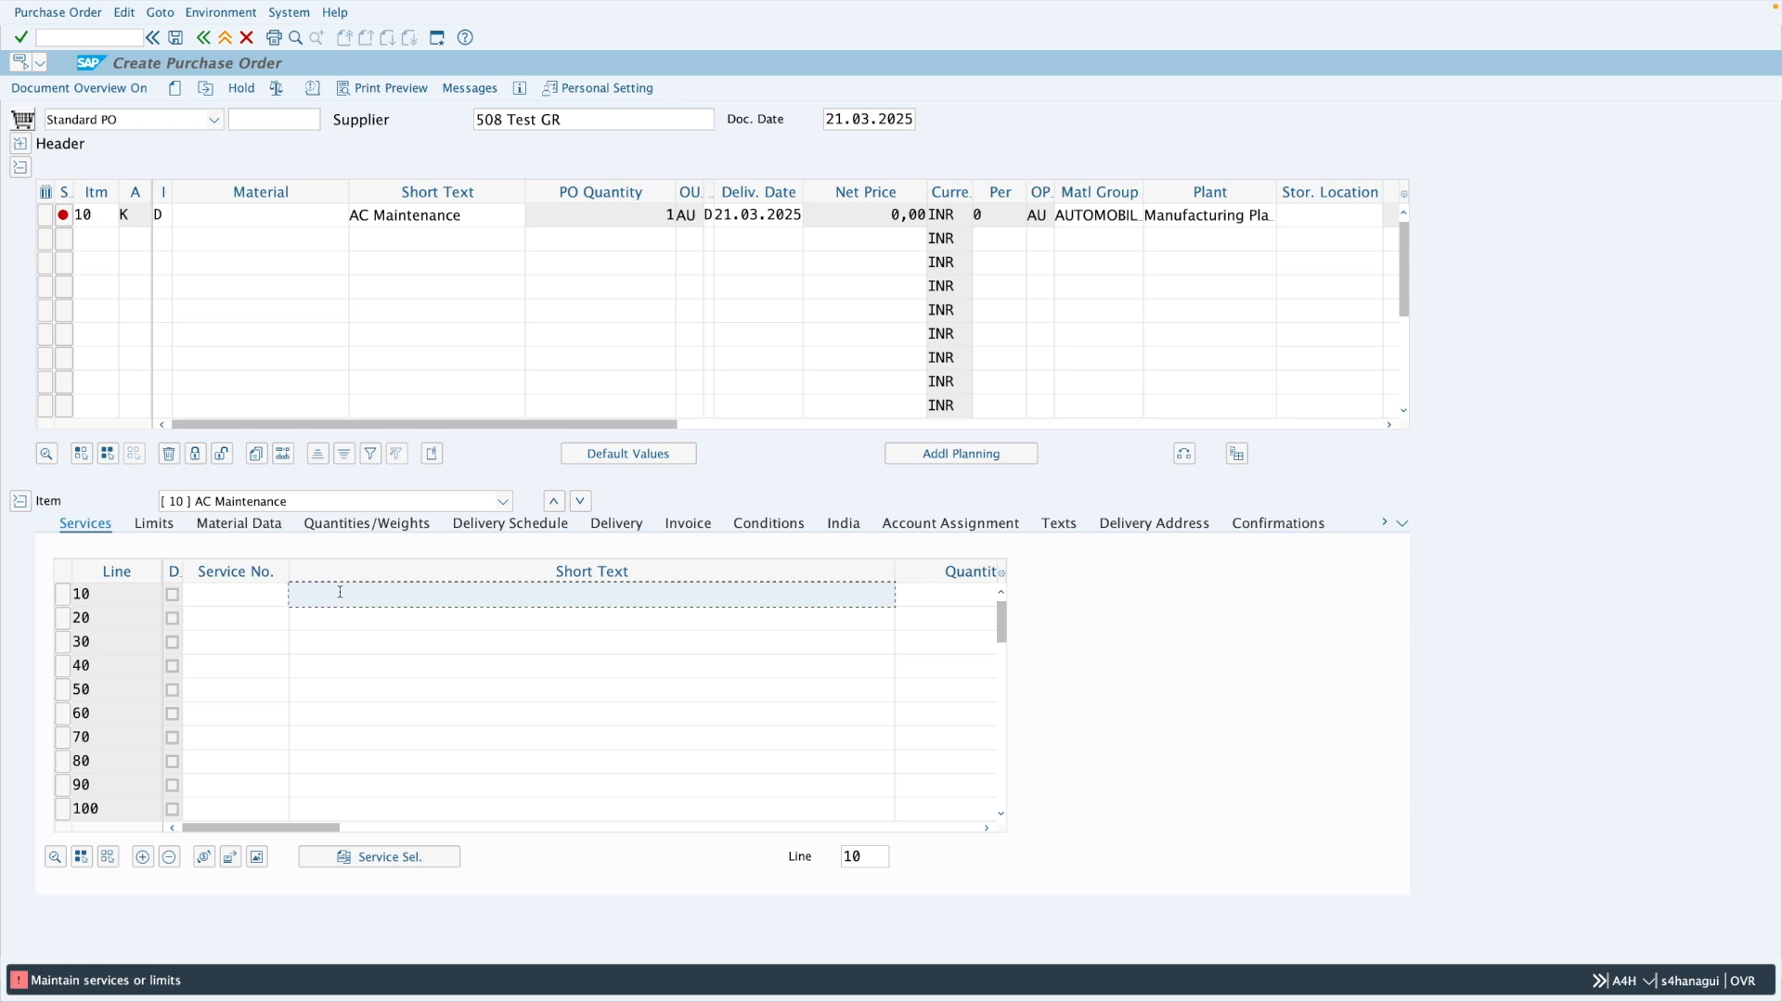
click(341, 592)
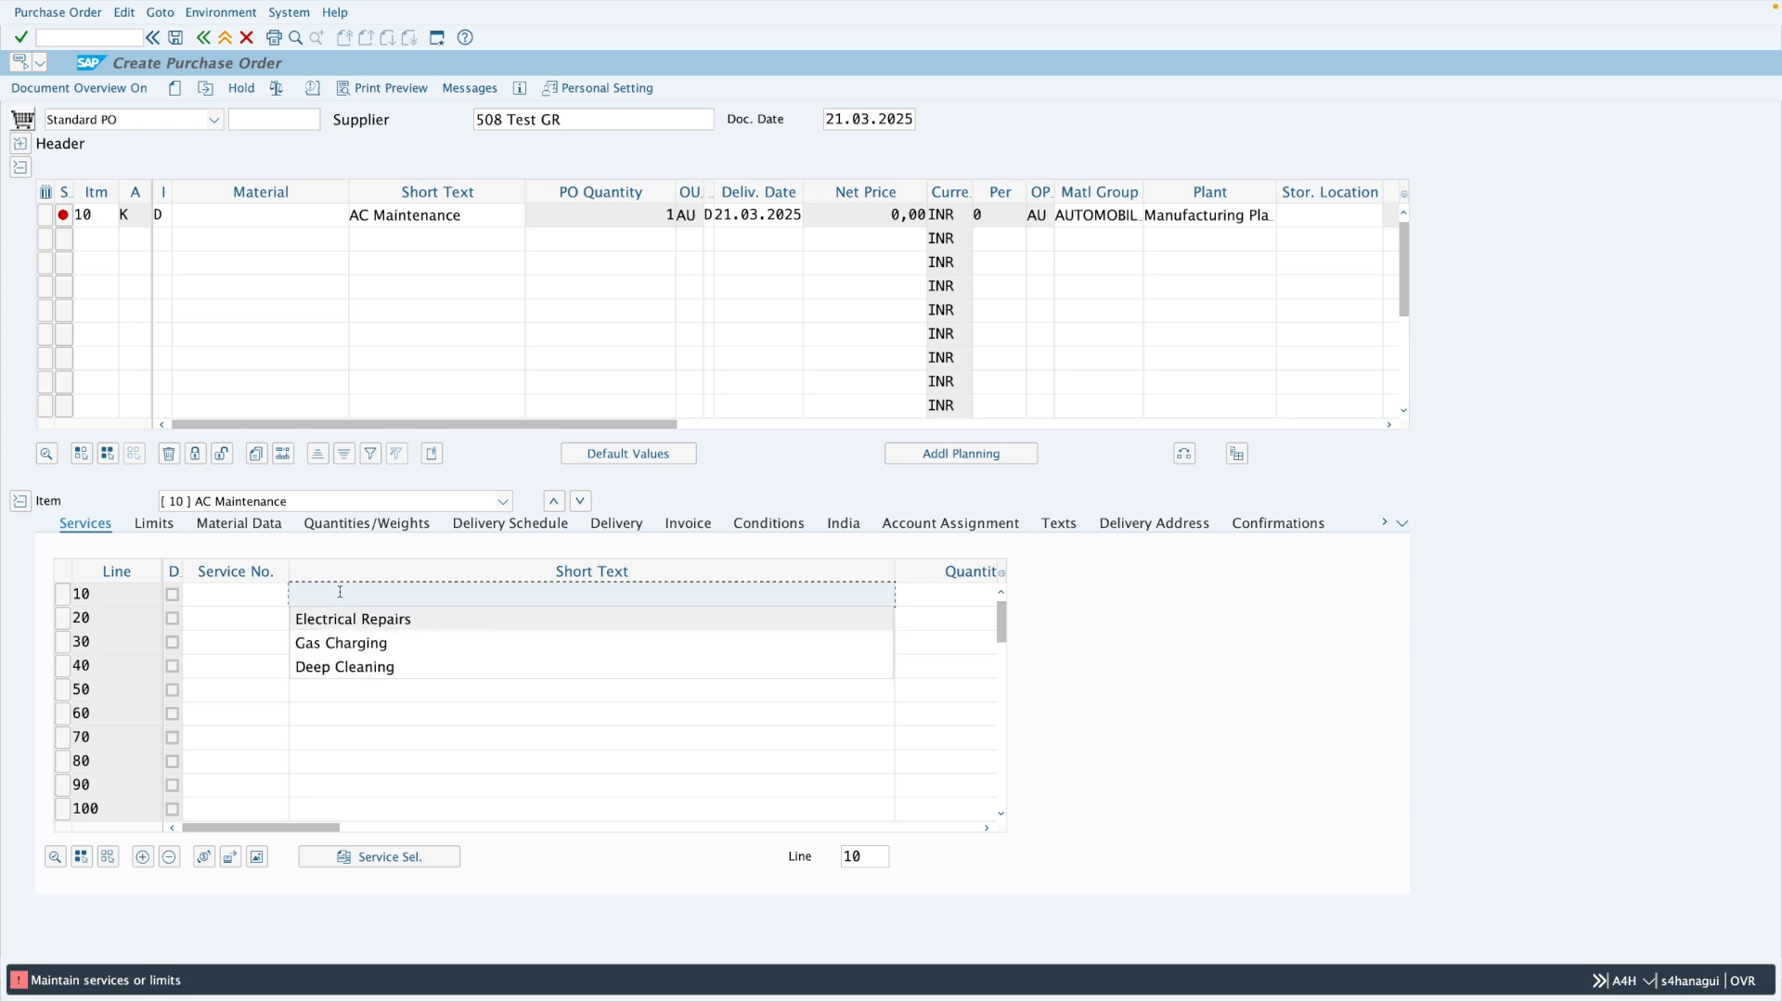
click(358, 668)
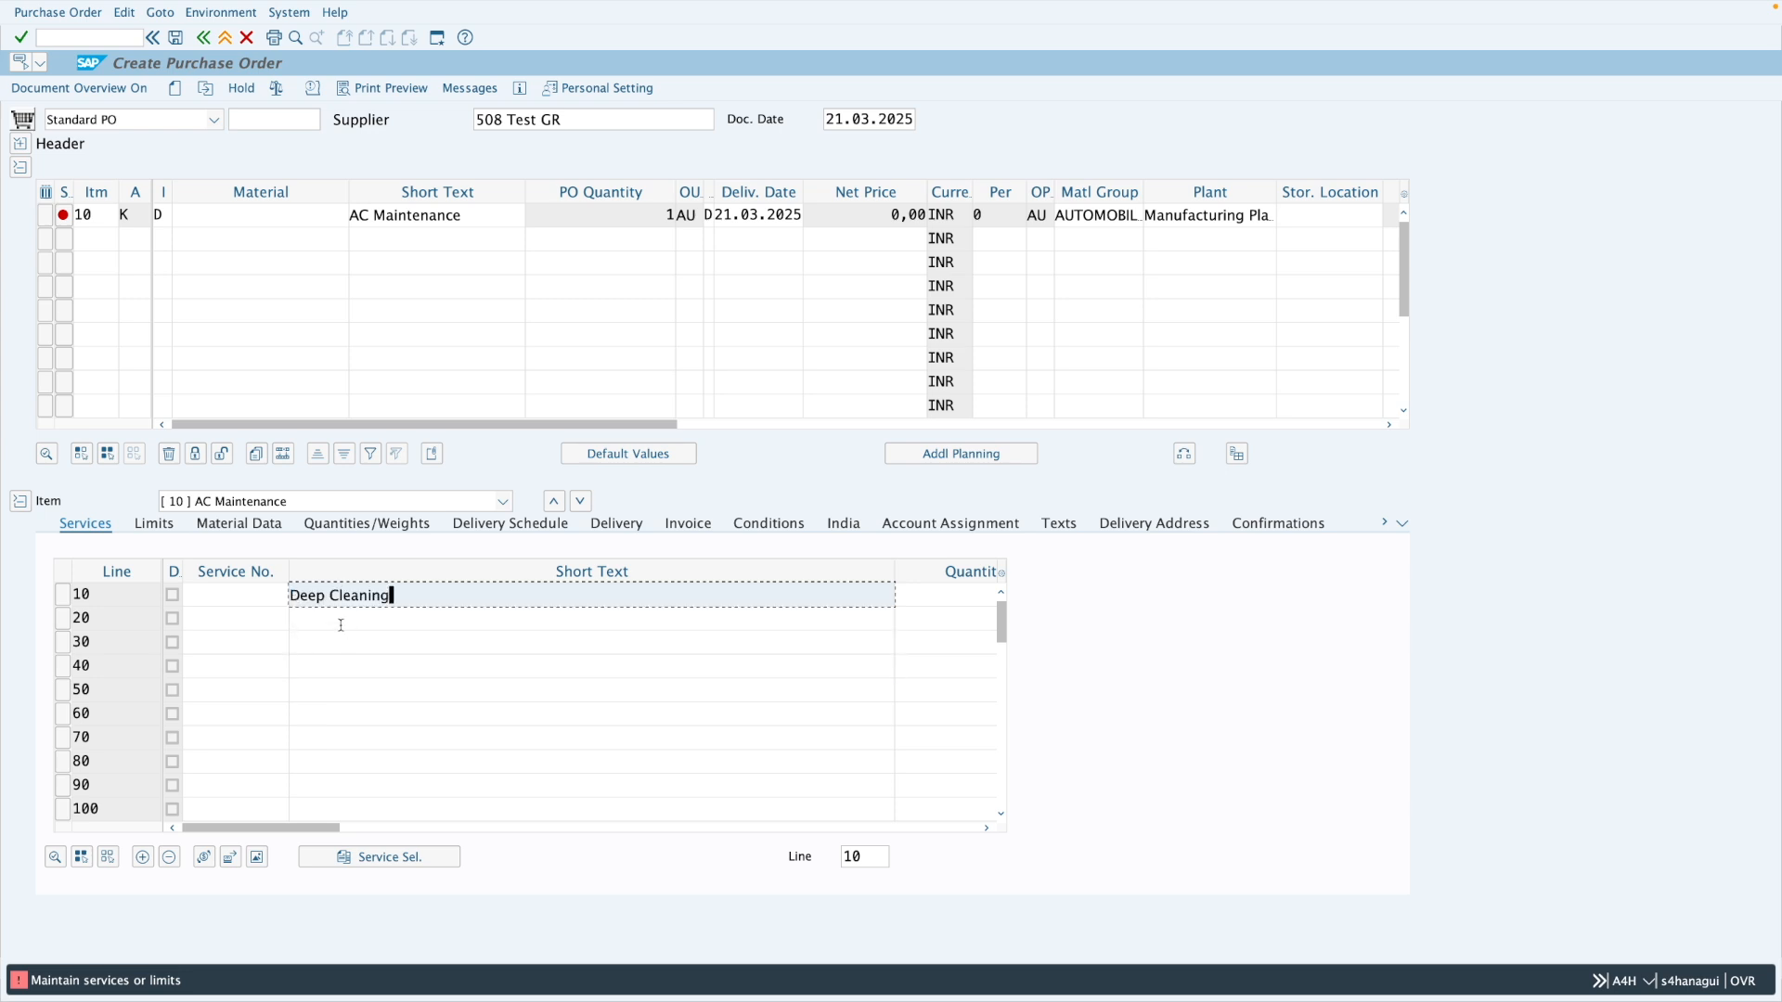
click(341, 625)
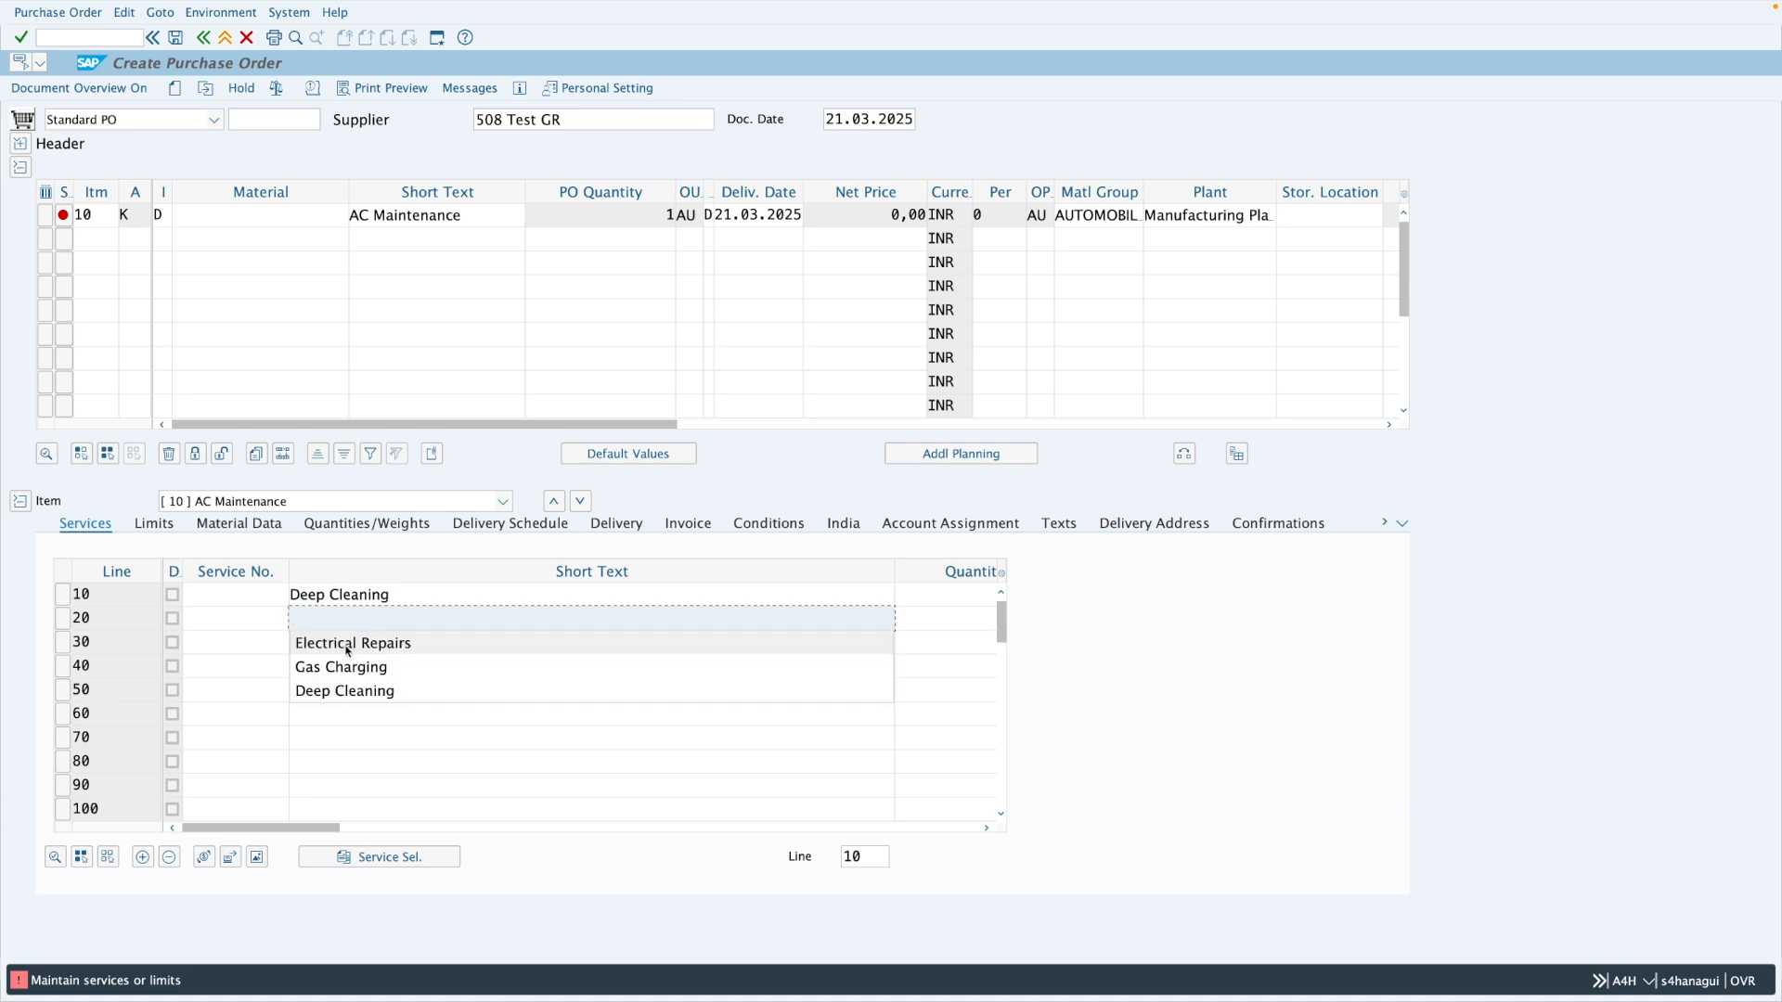
click(336, 665)
click(334, 645)
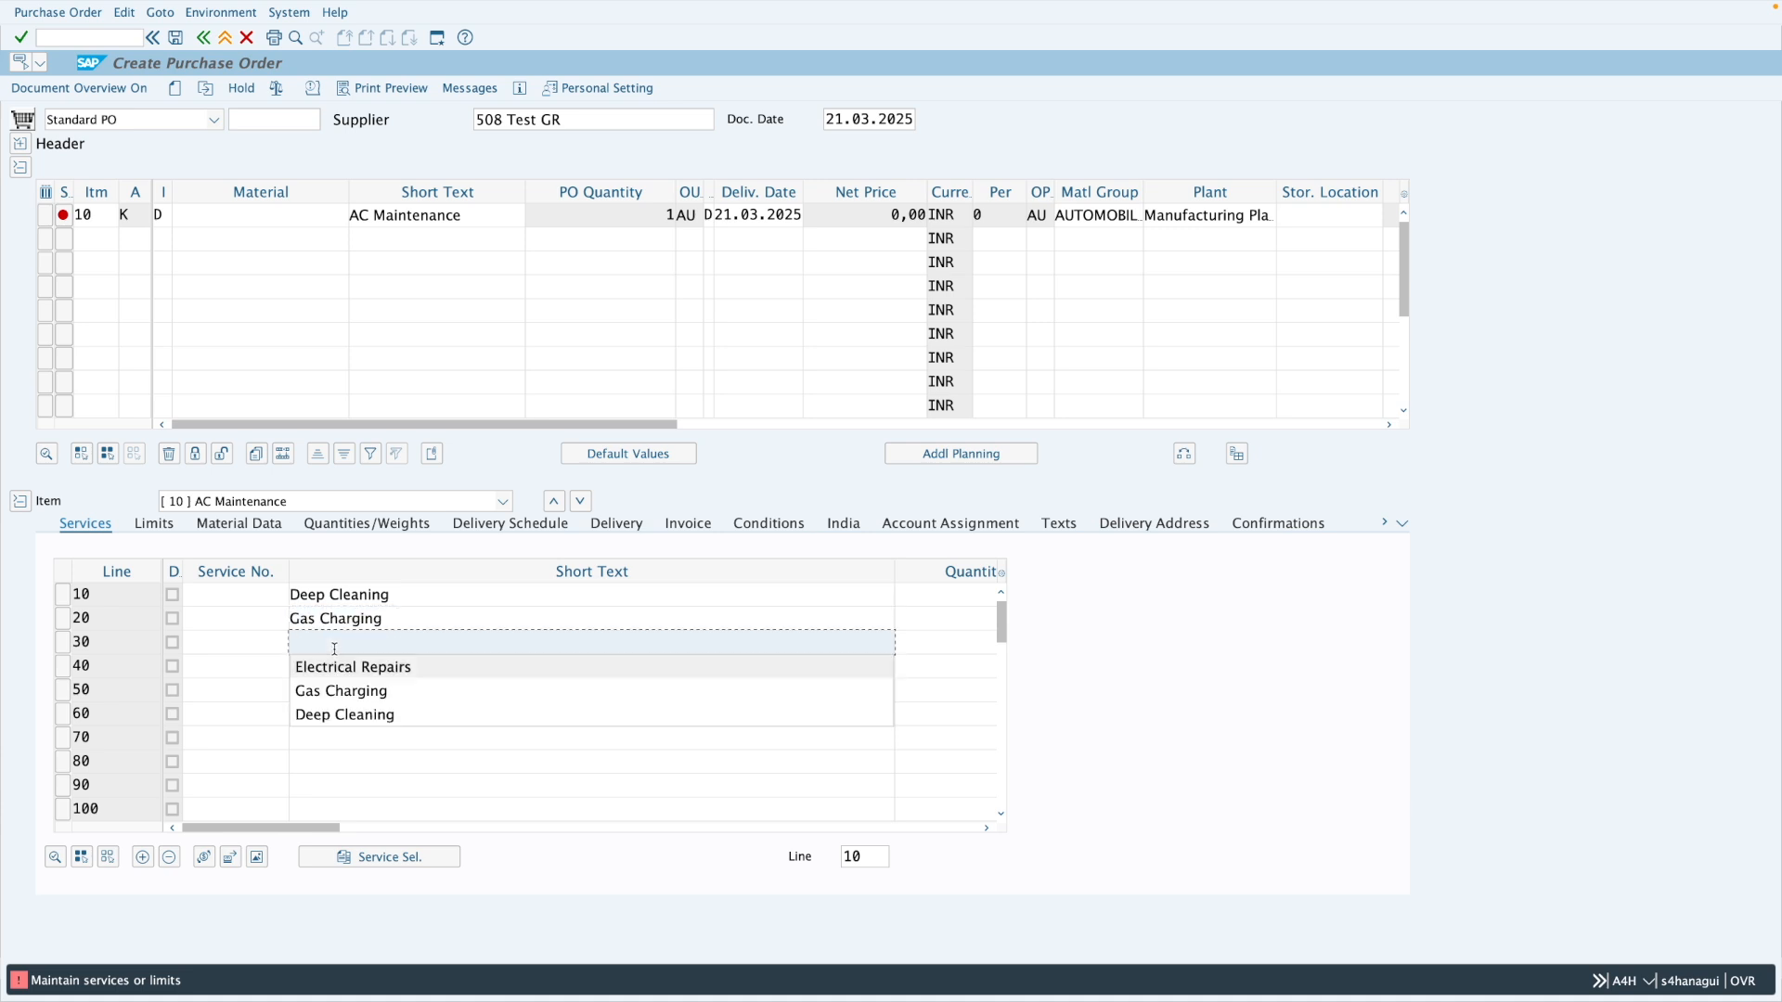
click(369, 664)
Set the quantity to 10 for each of the three service lines.
click(926, 598)
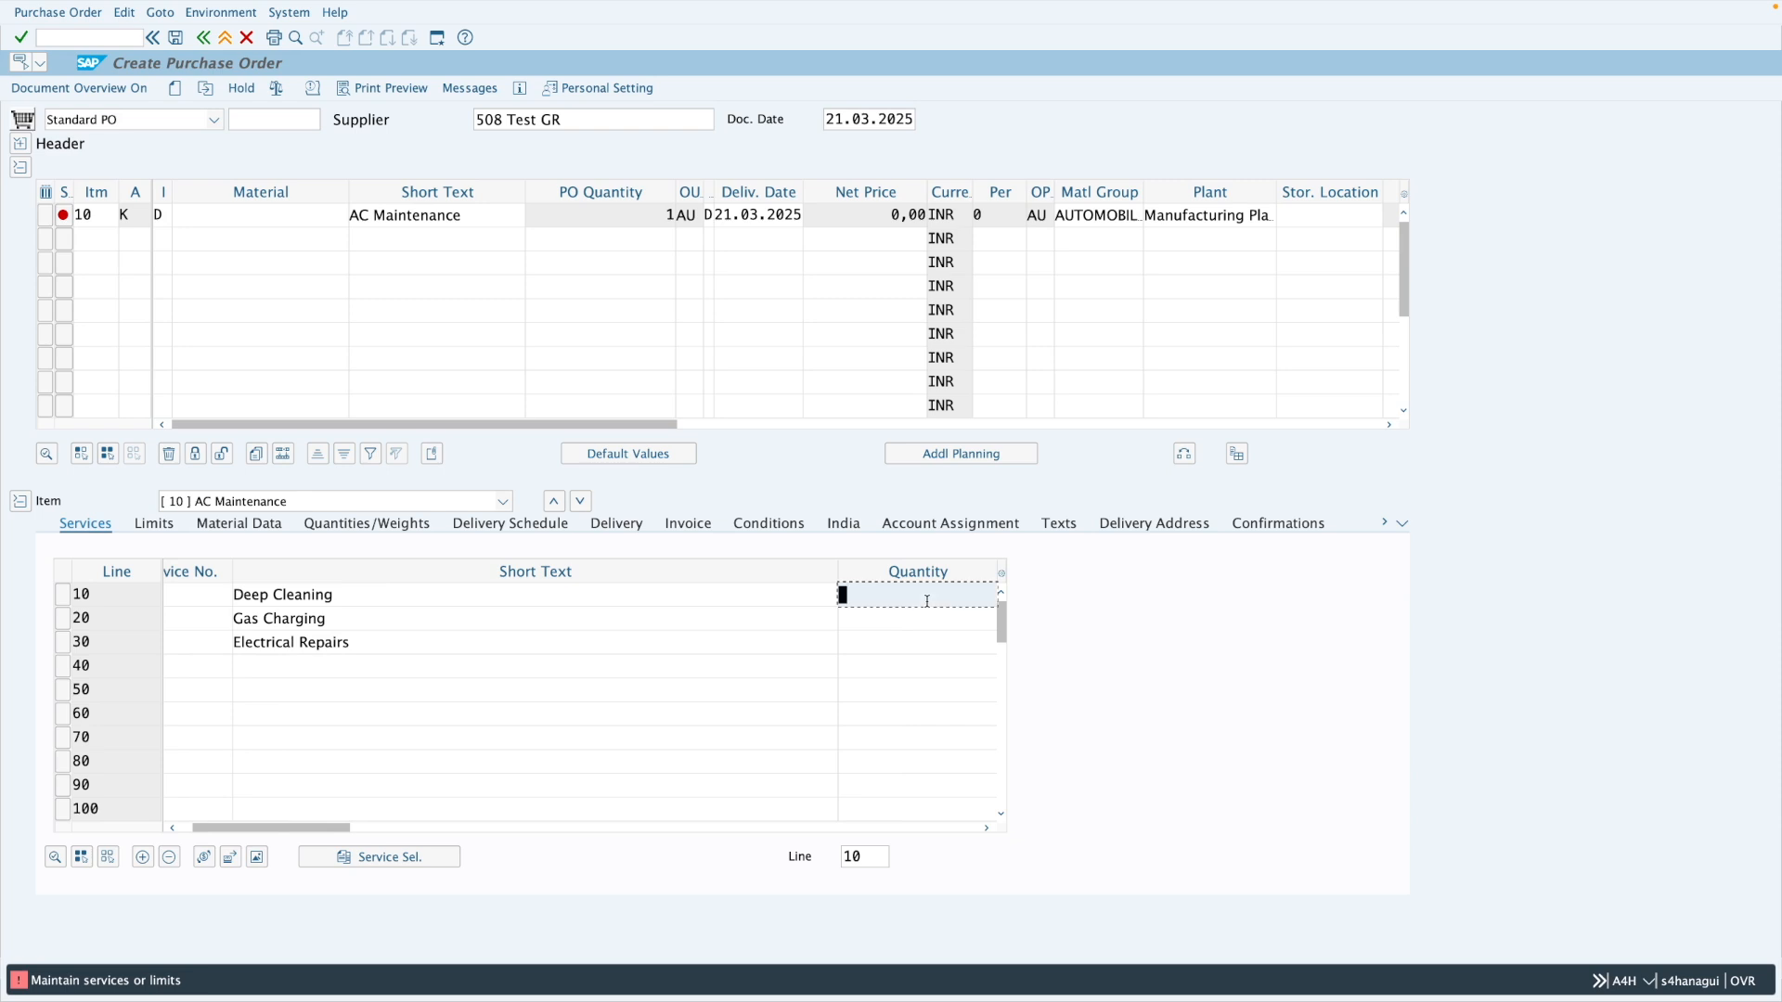
text(10)
click(890, 620)
text(10)
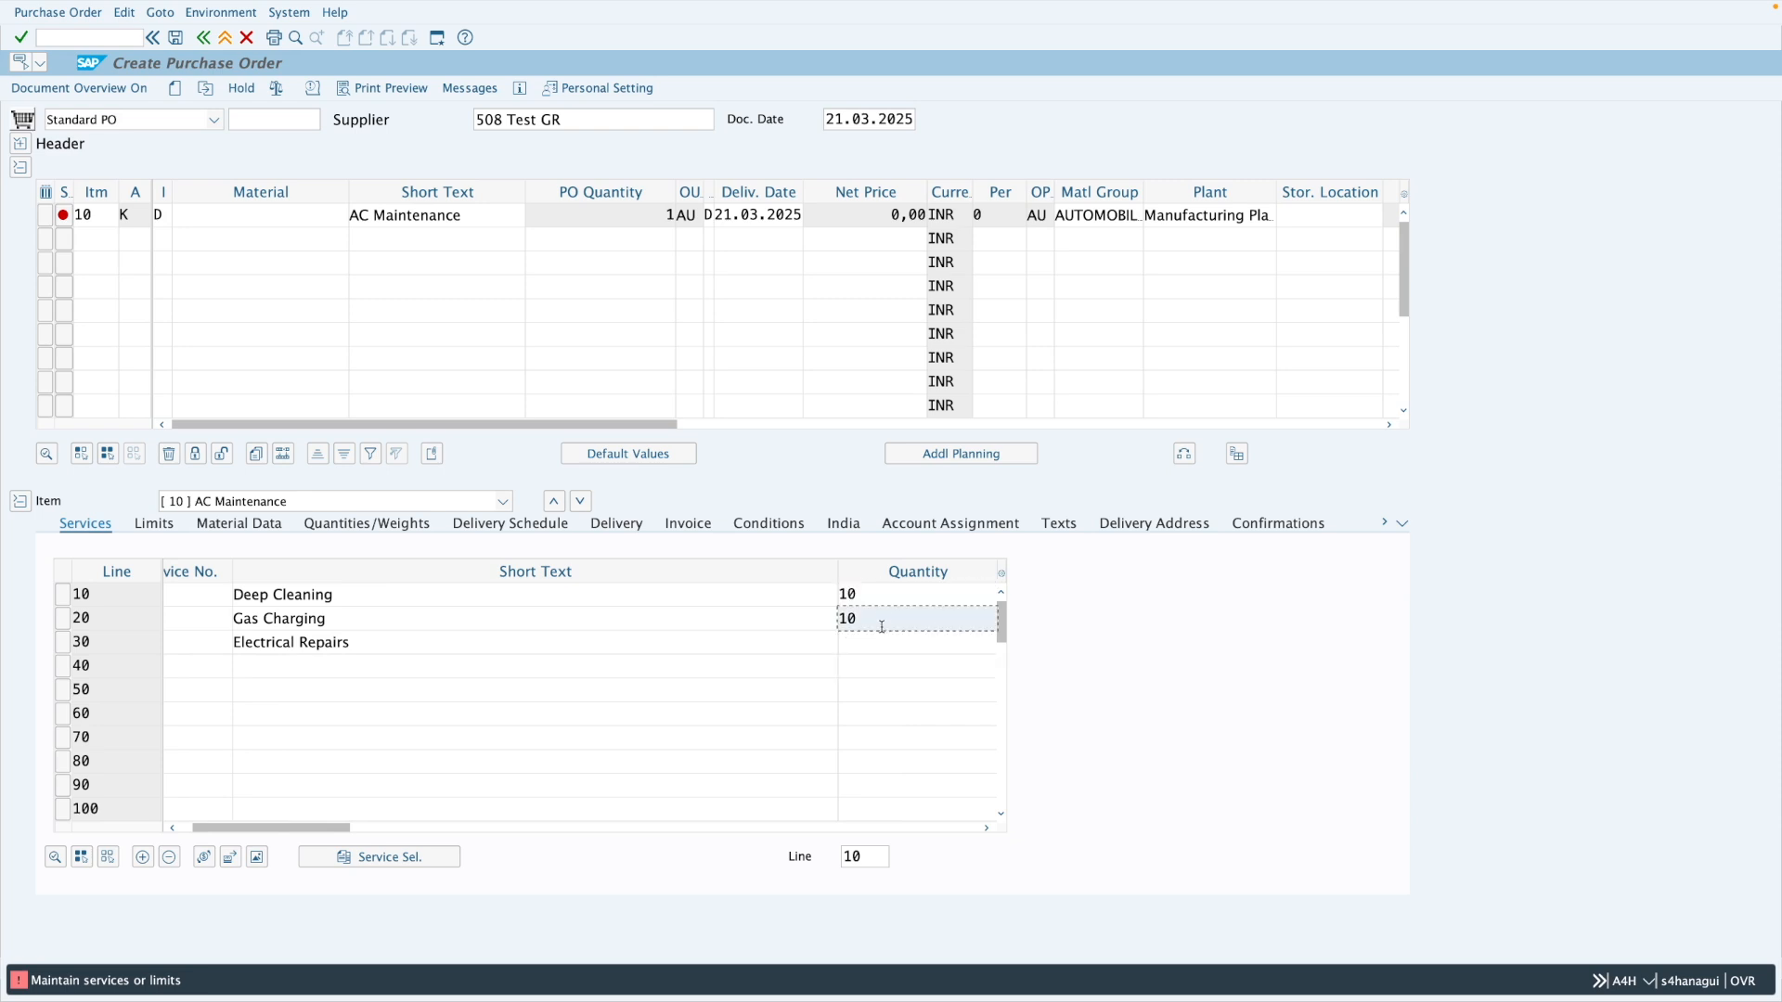
click(878, 640)
text(10)
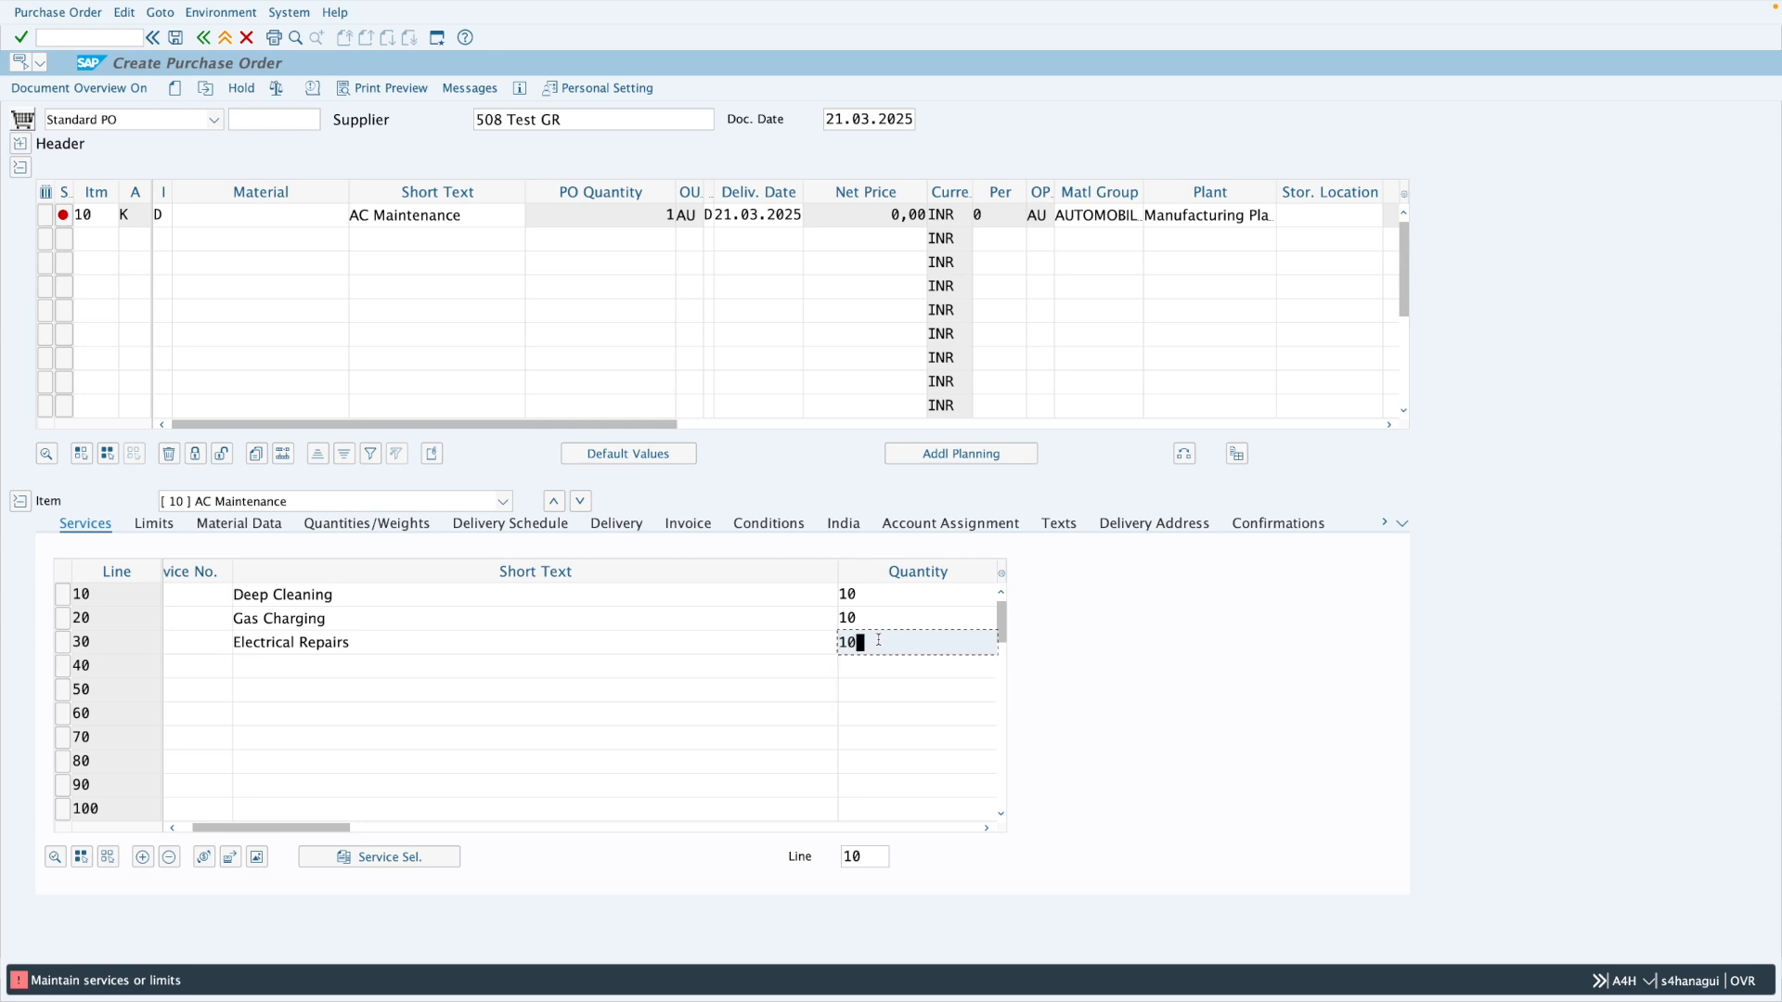
key(Return)
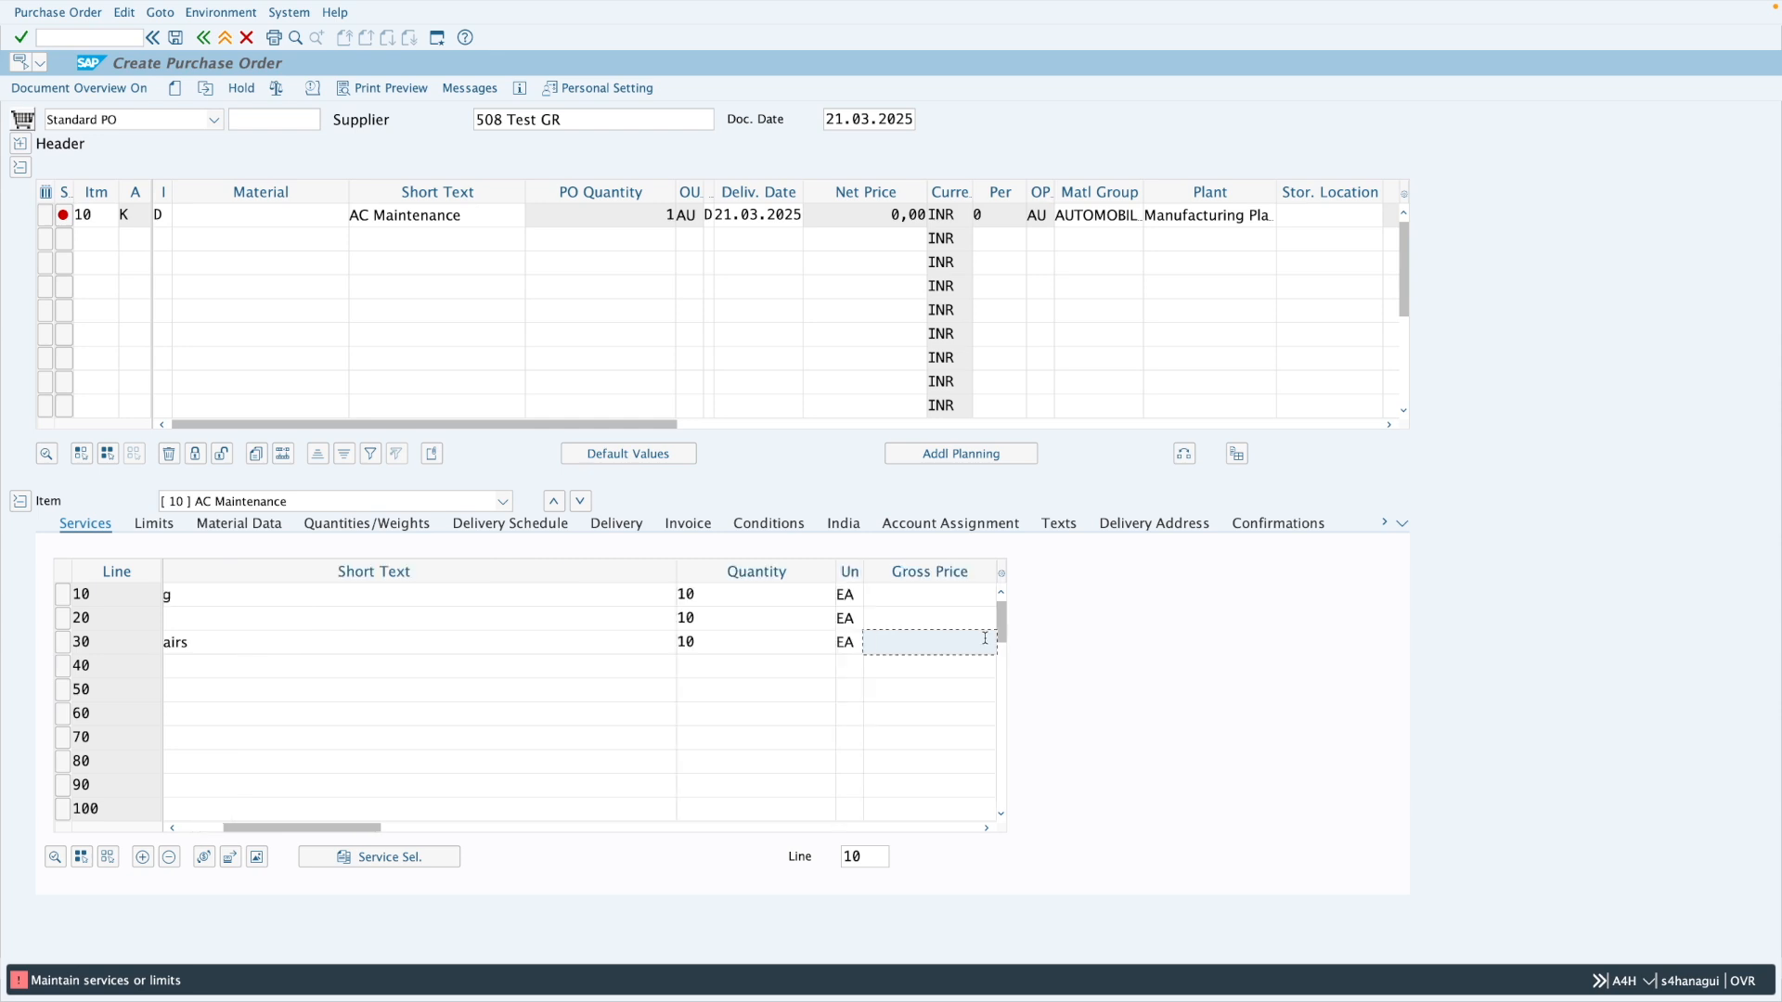
Set the gross prices to 1000 for Deep Cleaning, 2000 for Gas Charging and 1500 for Electrical Repairs.
click(932, 600)
text(1000)
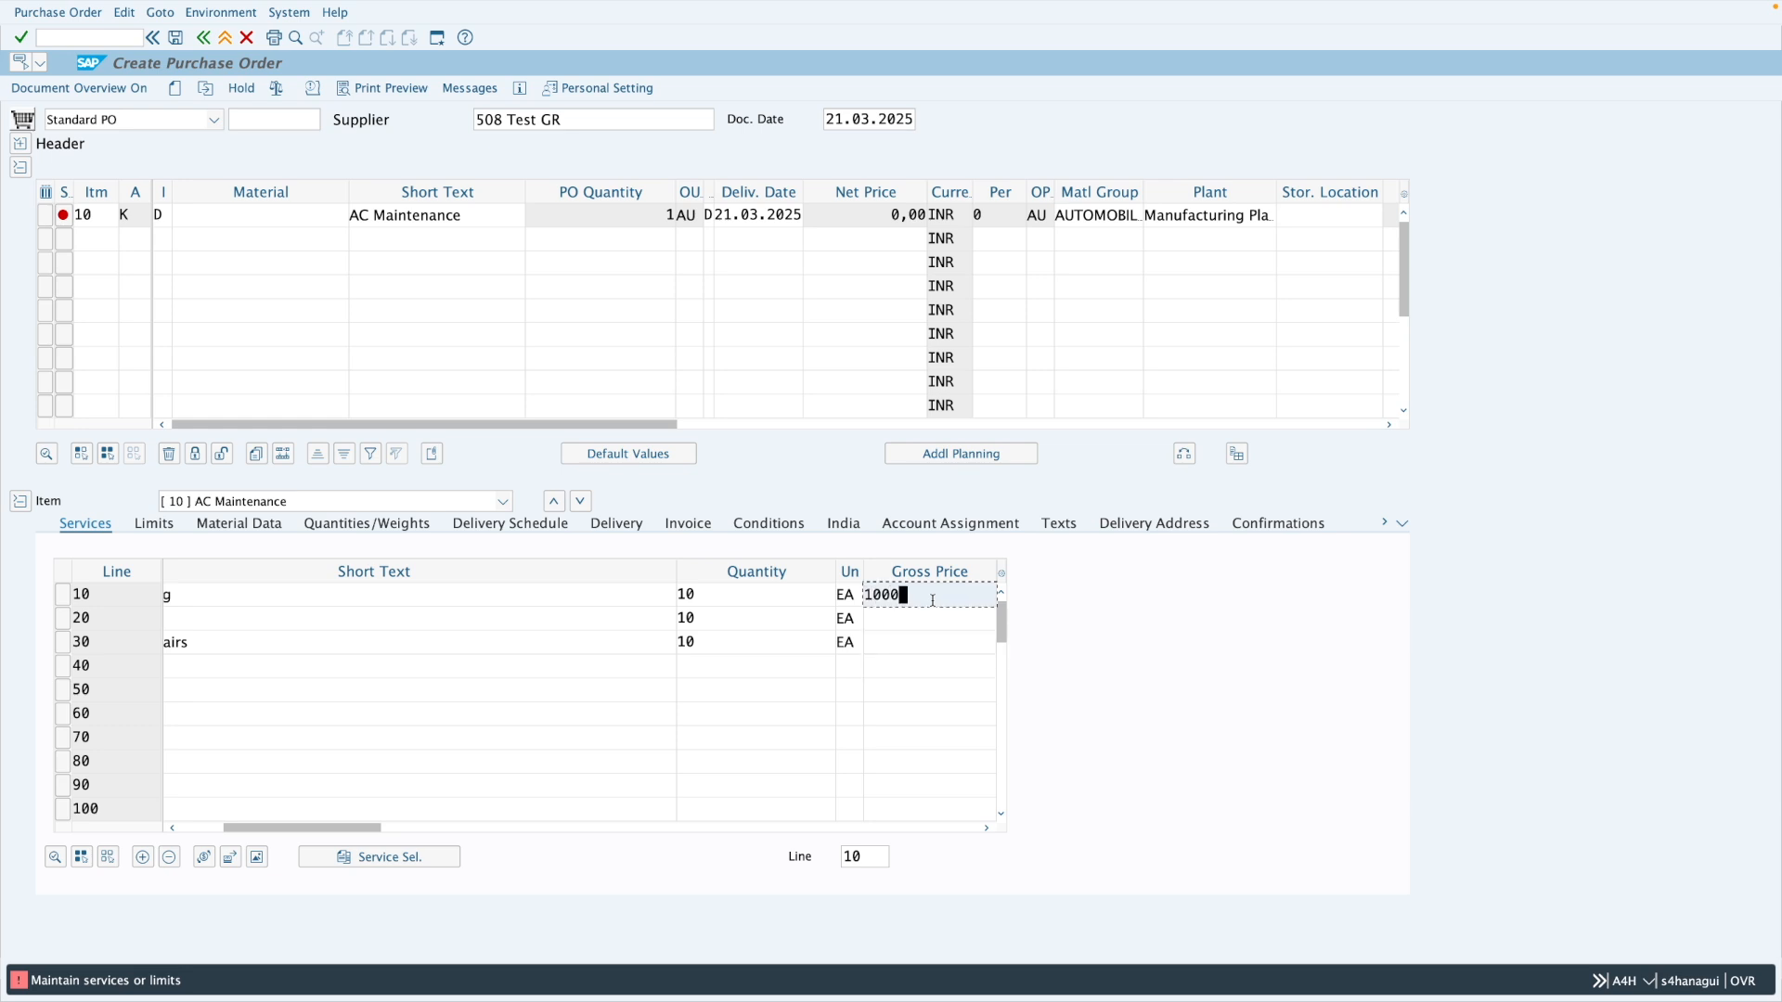
click(928, 616)
text(2000)
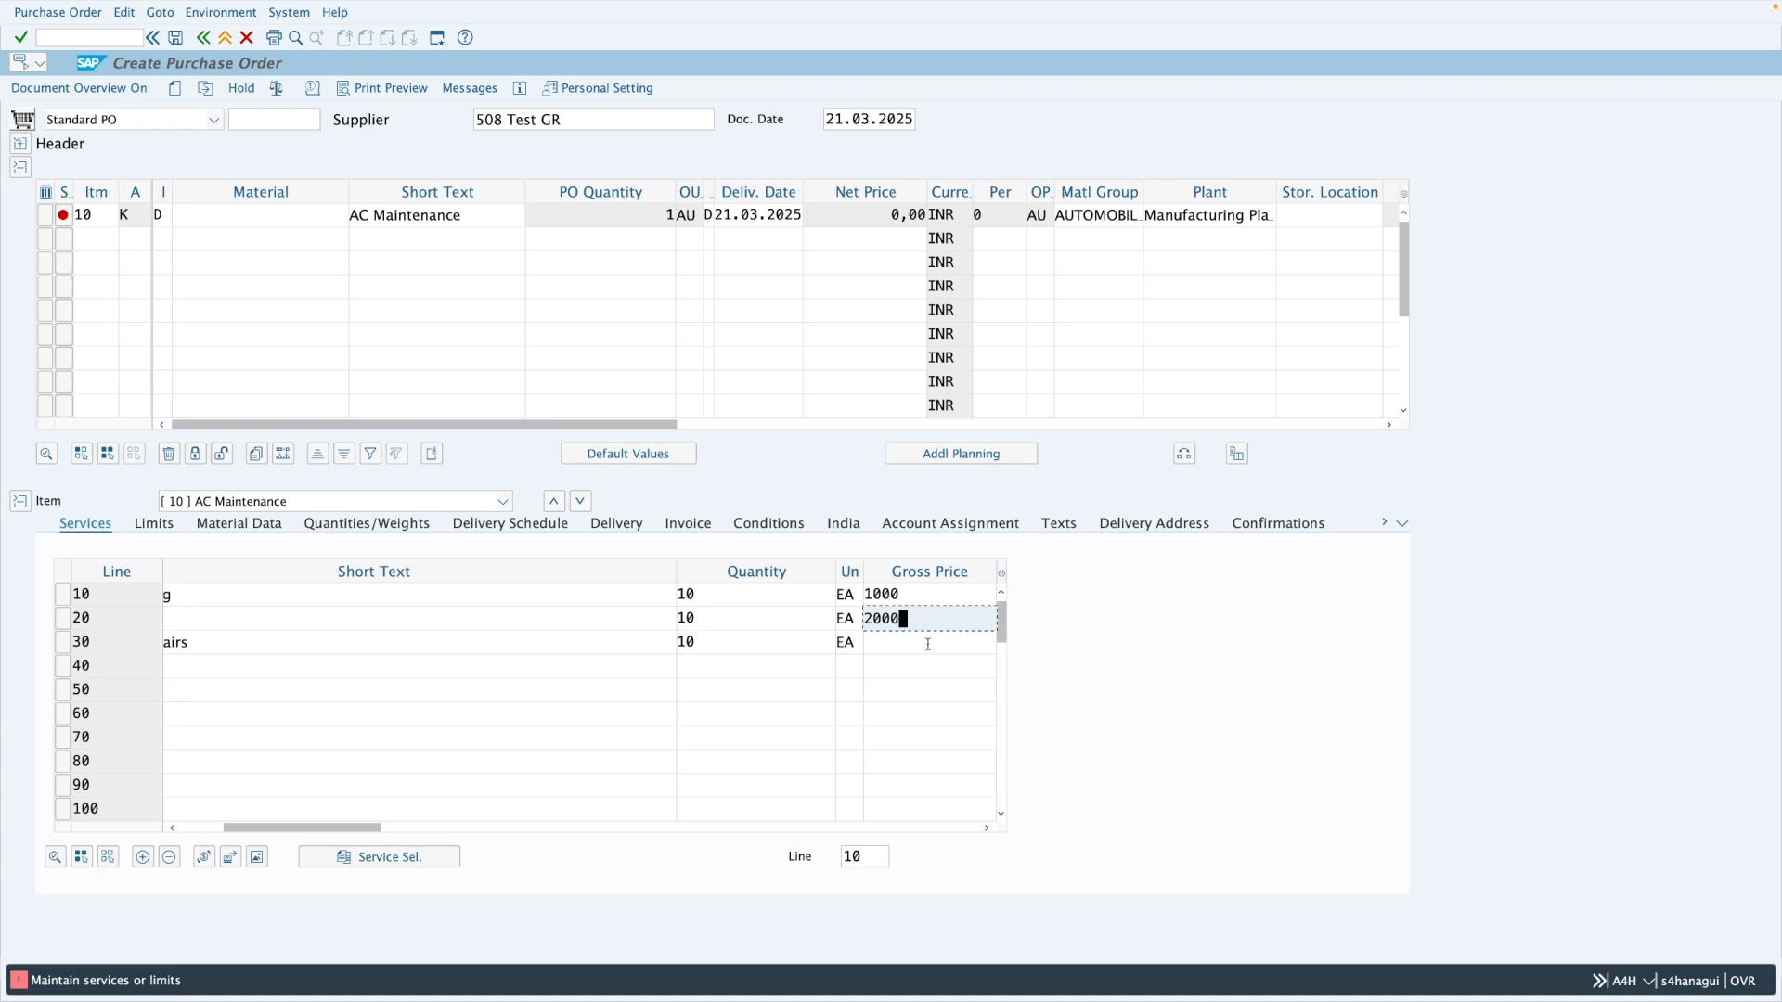
click(928, 644)
text(1500)
key(Return)
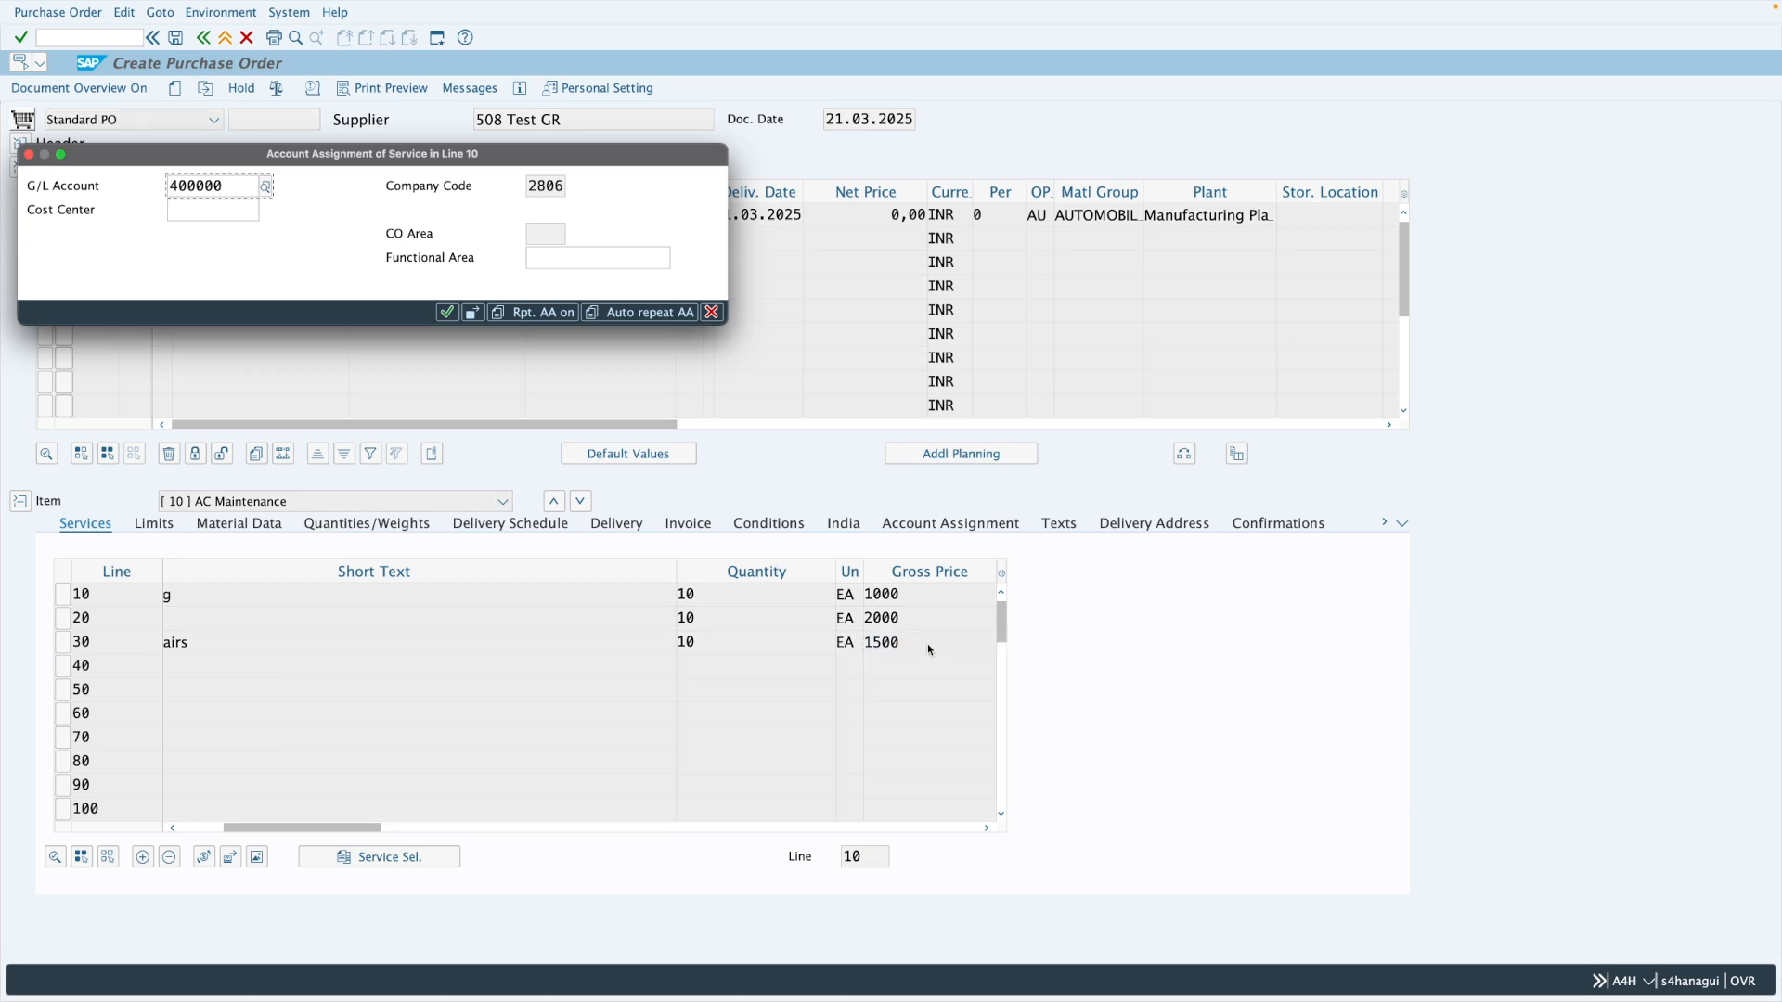
Assign cost center 4300 to service line 10 and repeat the account assignment automatically for the other lines.
click(205, 214)
click(205, 214)
click(205, 215)
key(Down)
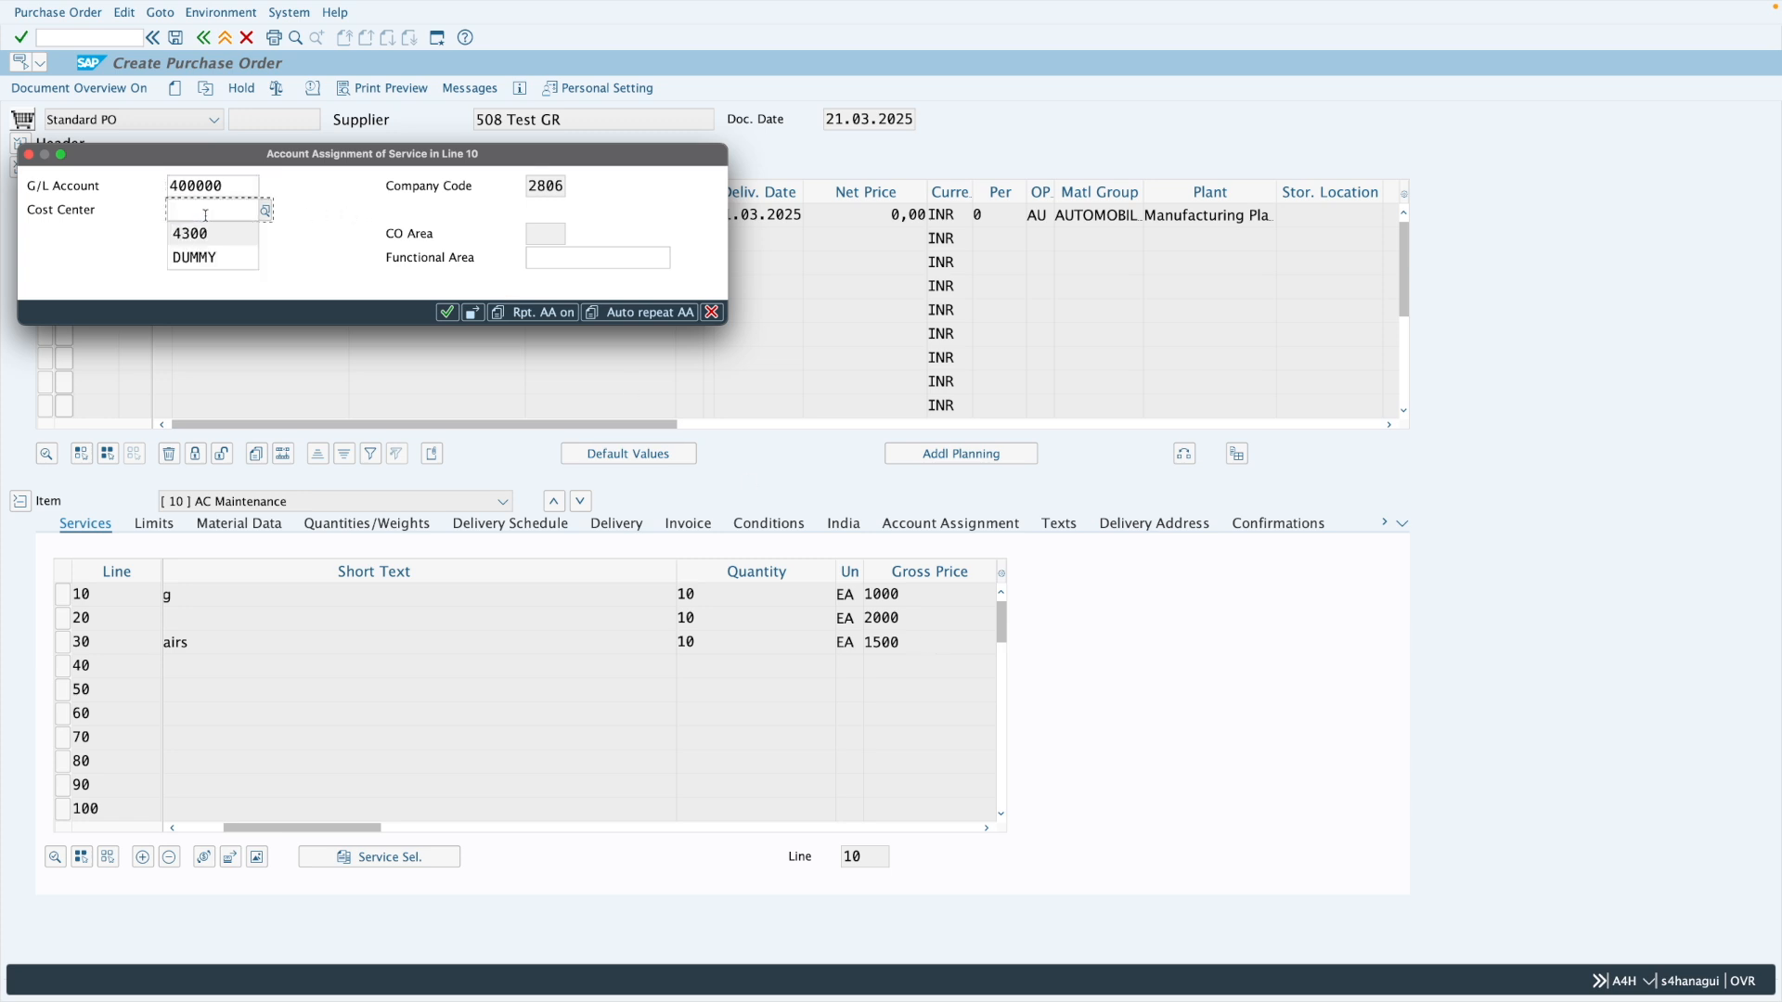
key(Return)
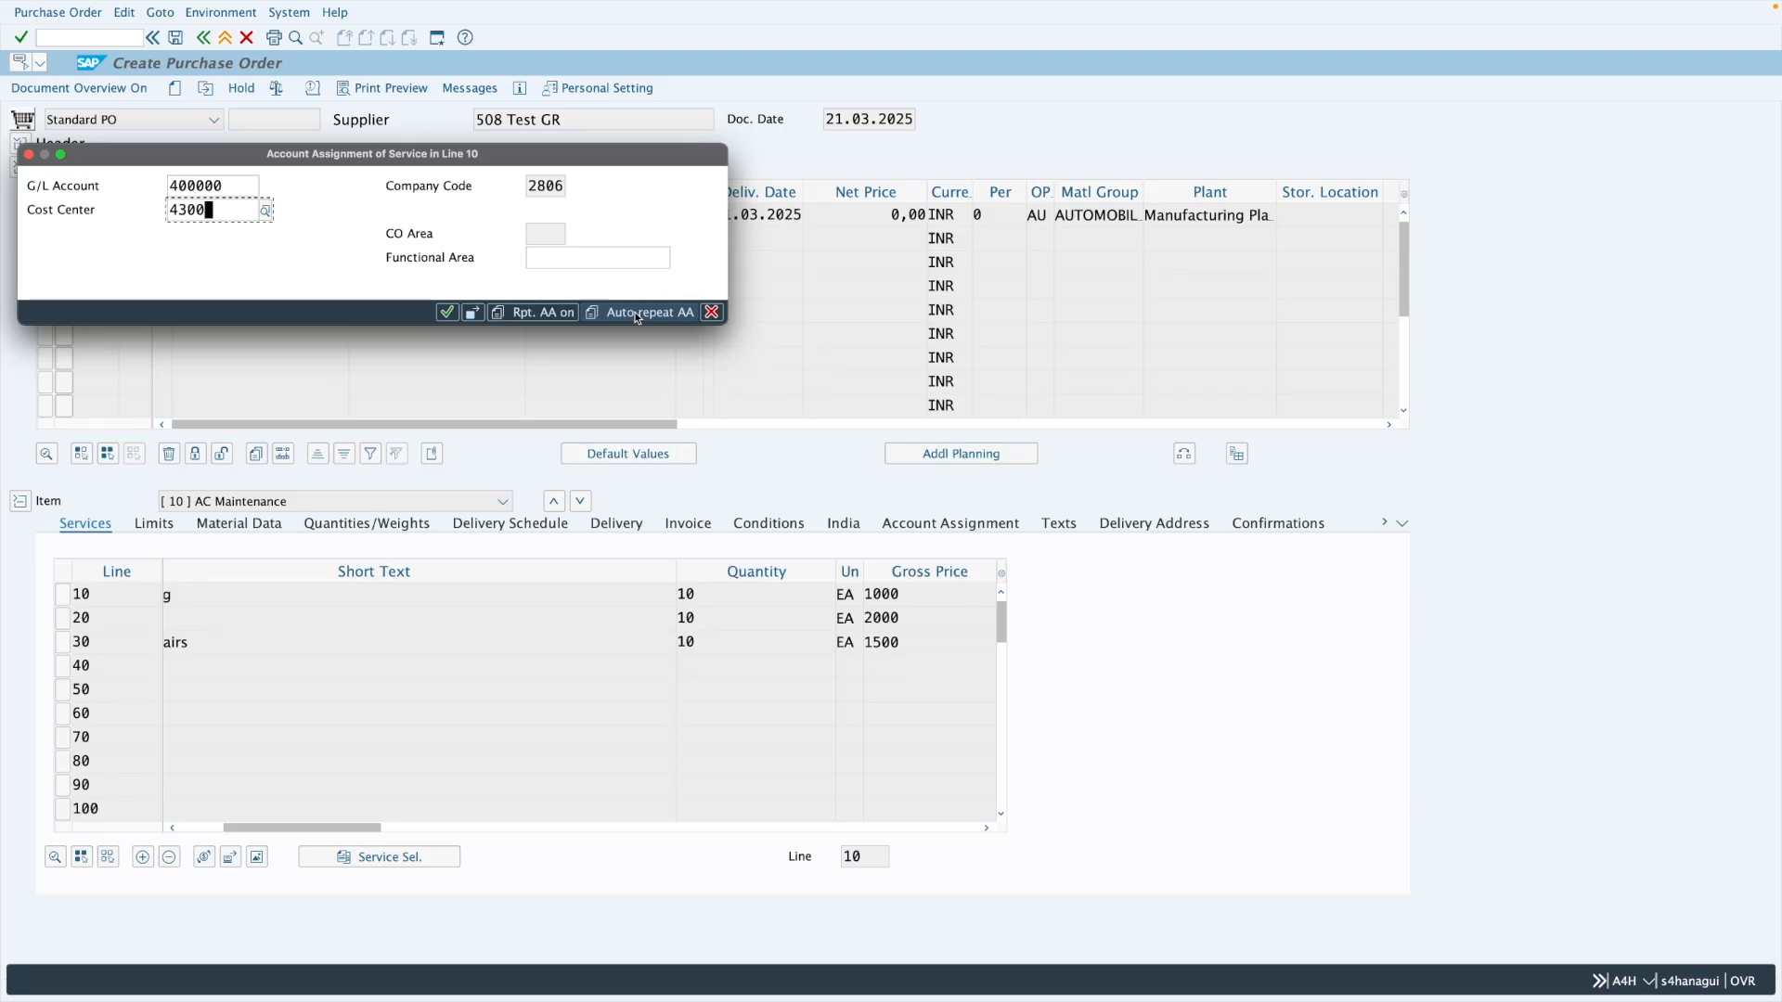
click(638, 316)
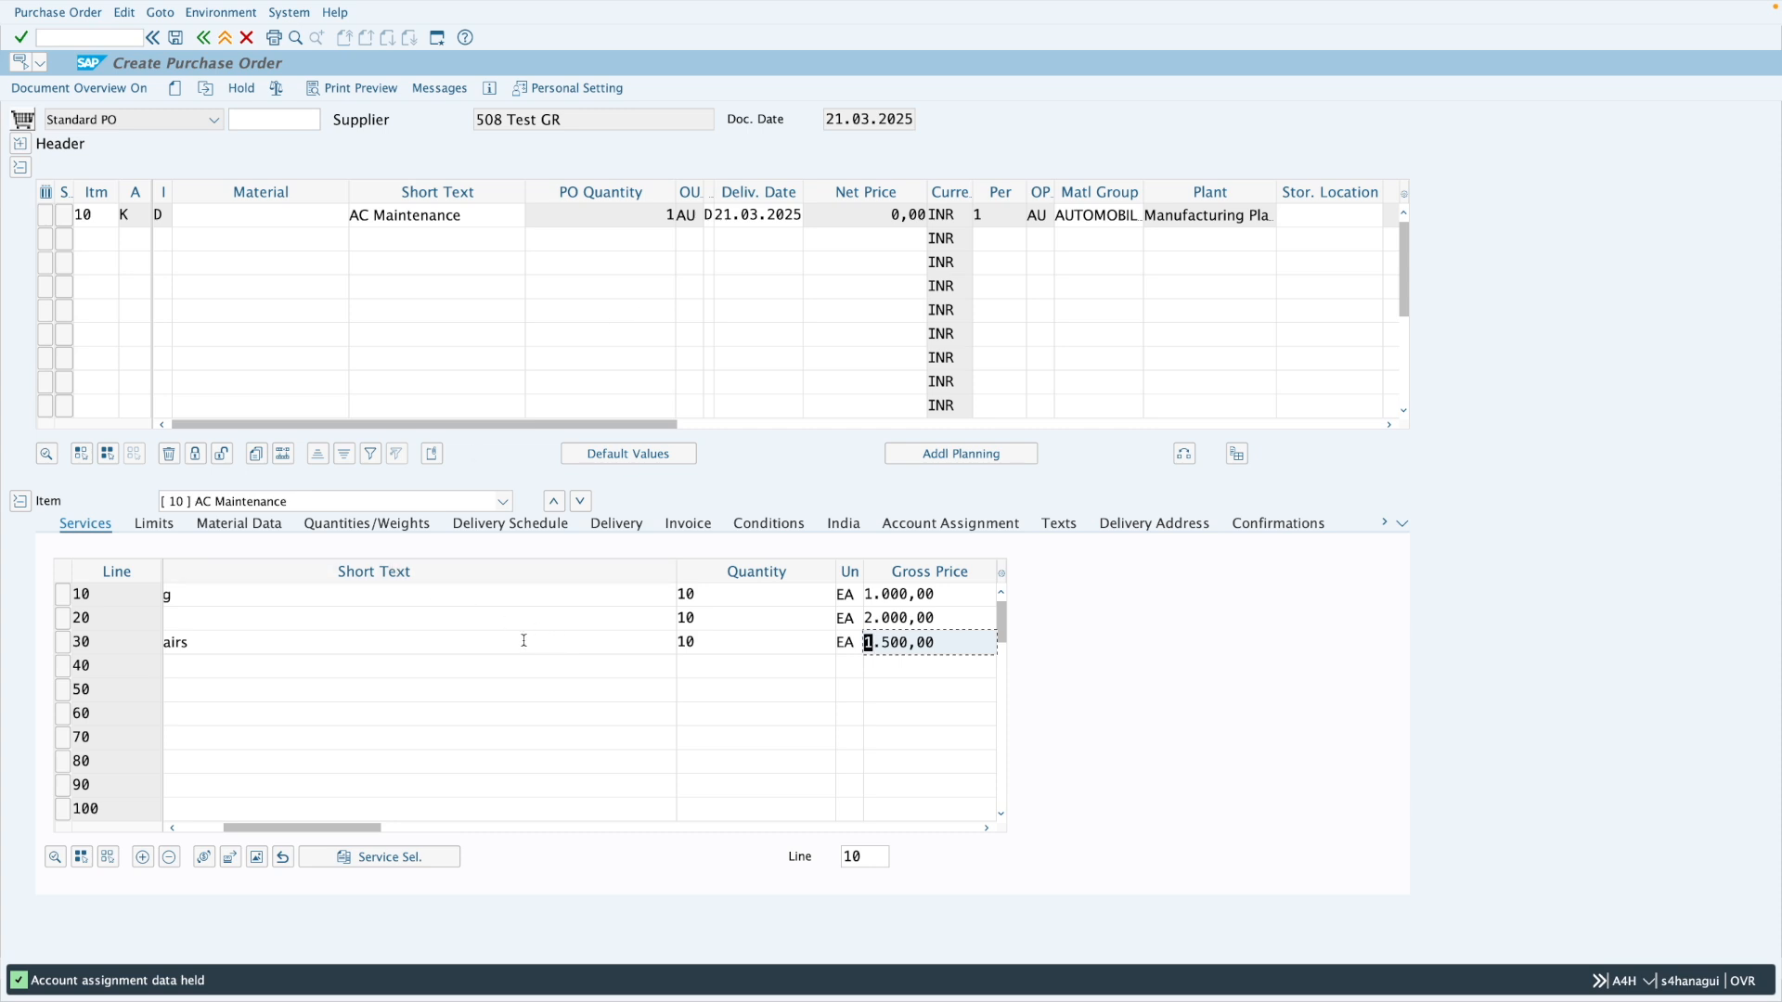
Set the item's overall limit and expected value to 1000 INR each.
drag(284, 829, 243, 828)
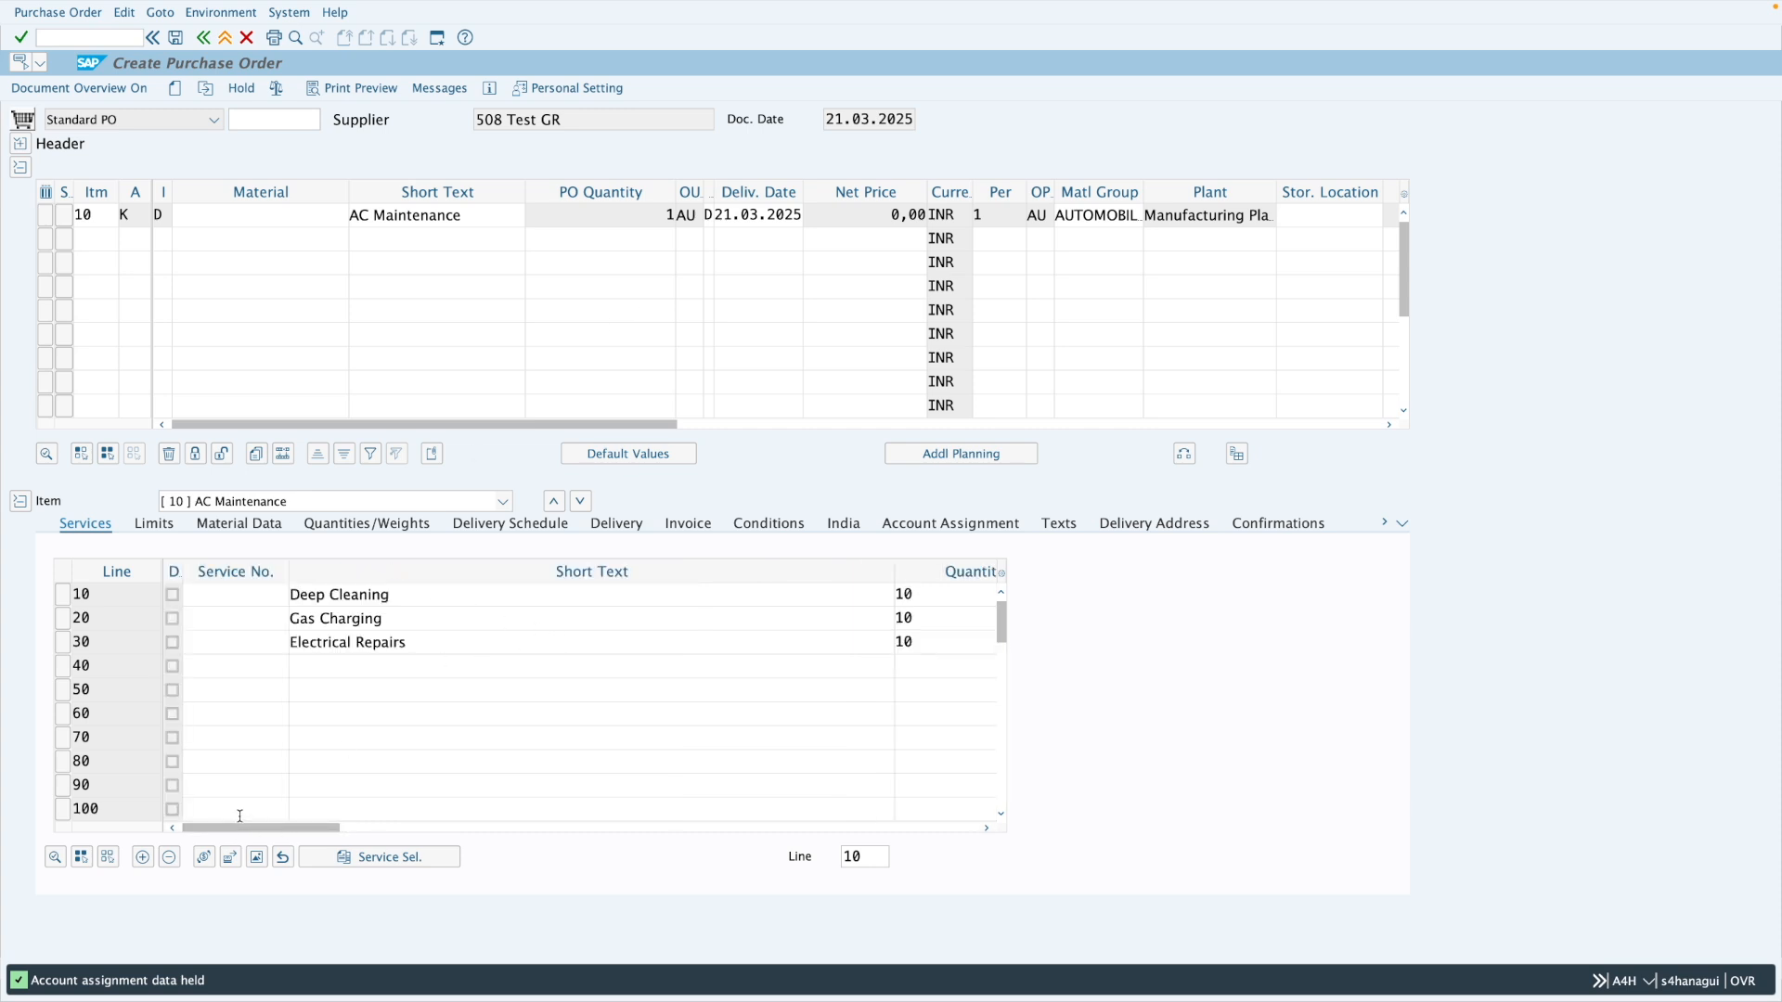
click(146, 526)
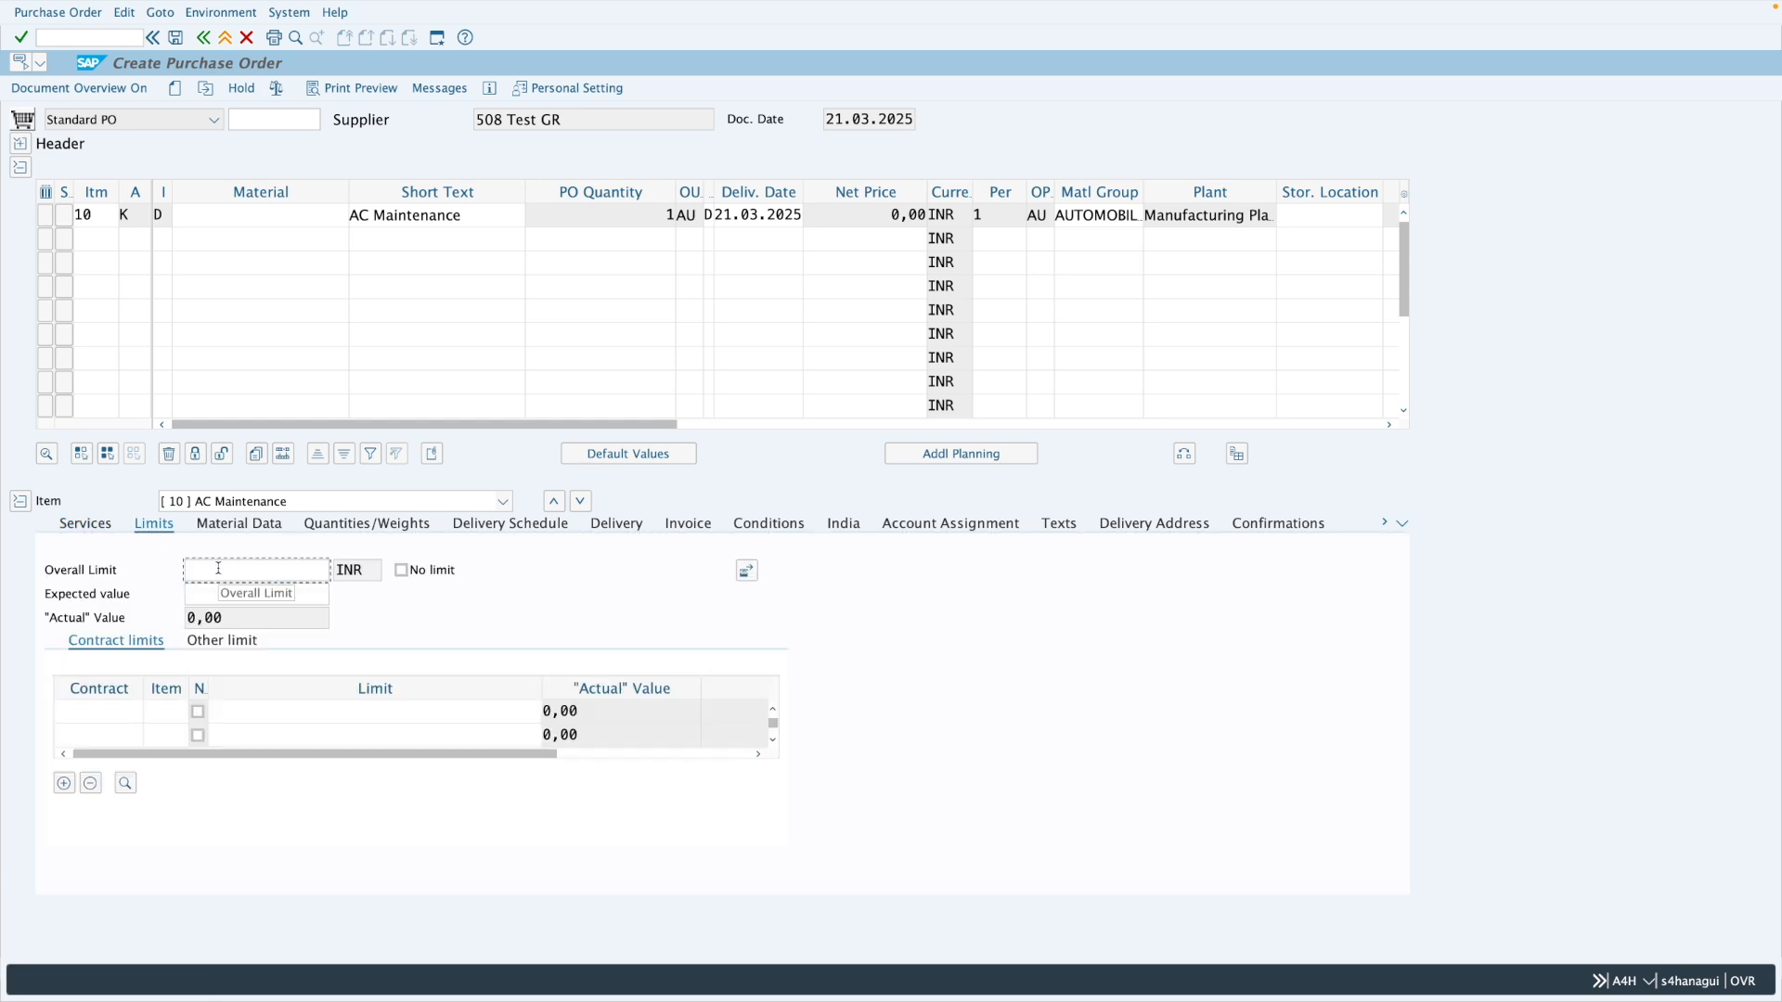
text(1000)
click(216, 592)
text(1000)
click(227, 569)
drag(227, 570, 190, 573)
click(237, 574)
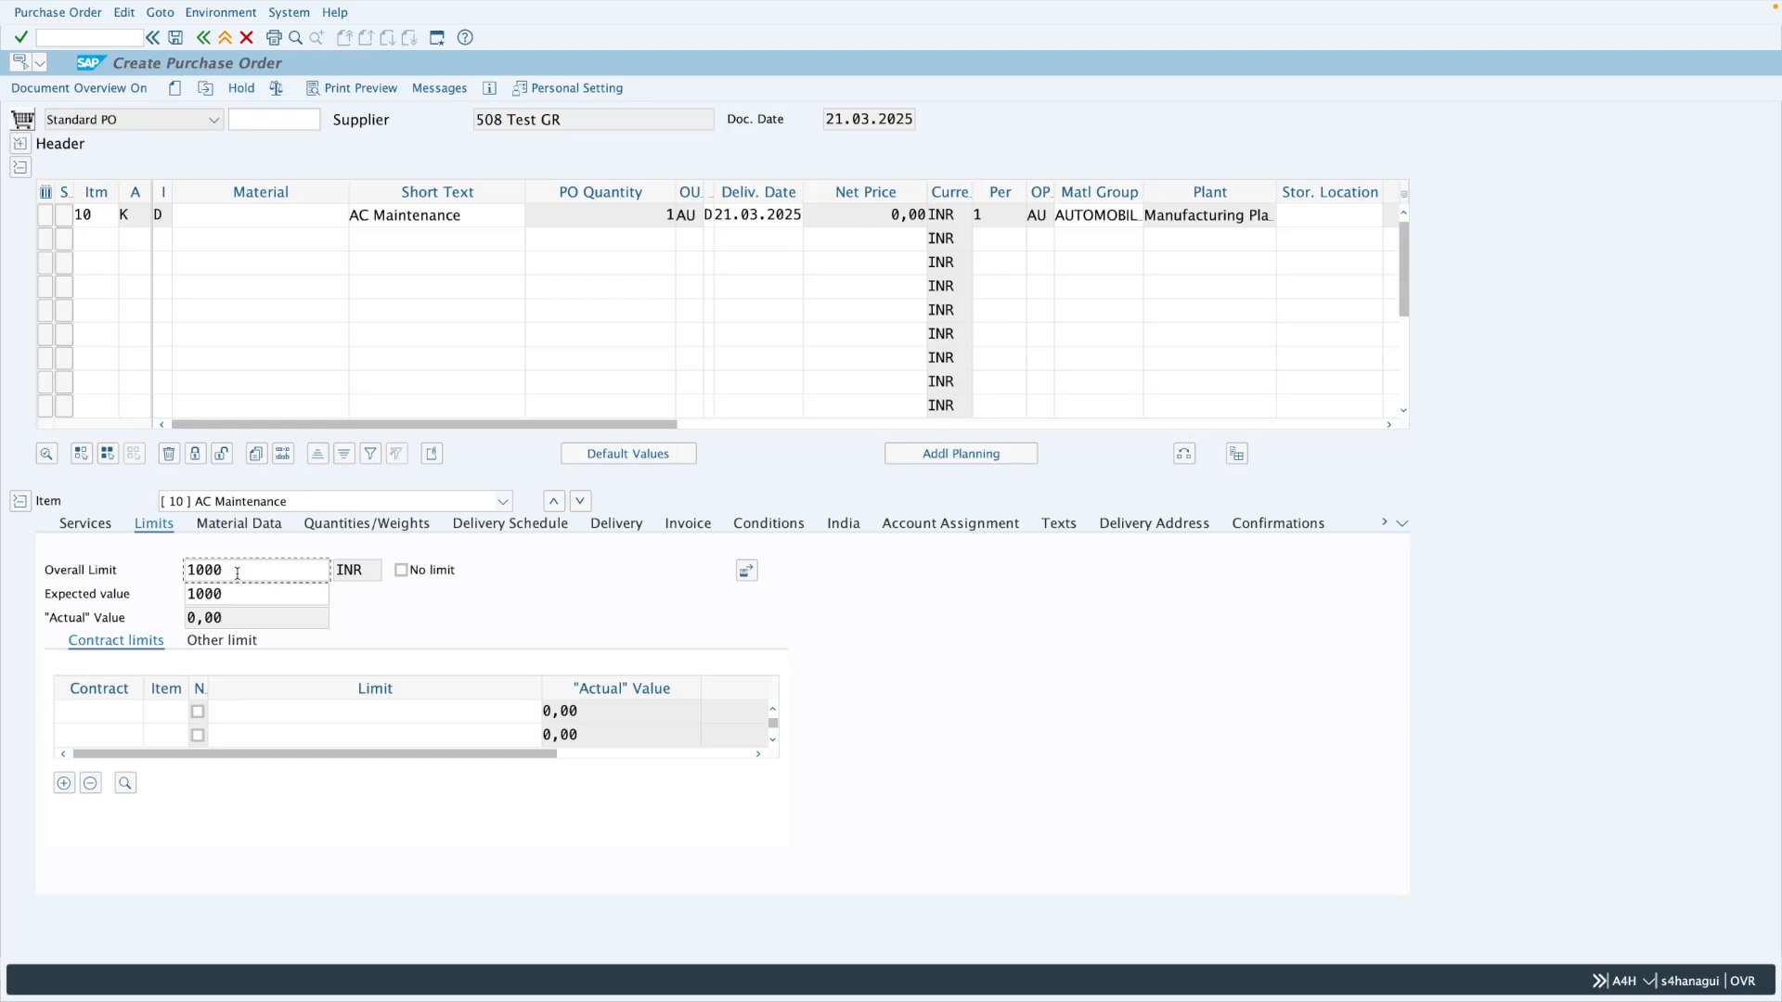
key(Return)
Save the purchase order, copy its number from the message details and close the details.
click(177, 39)
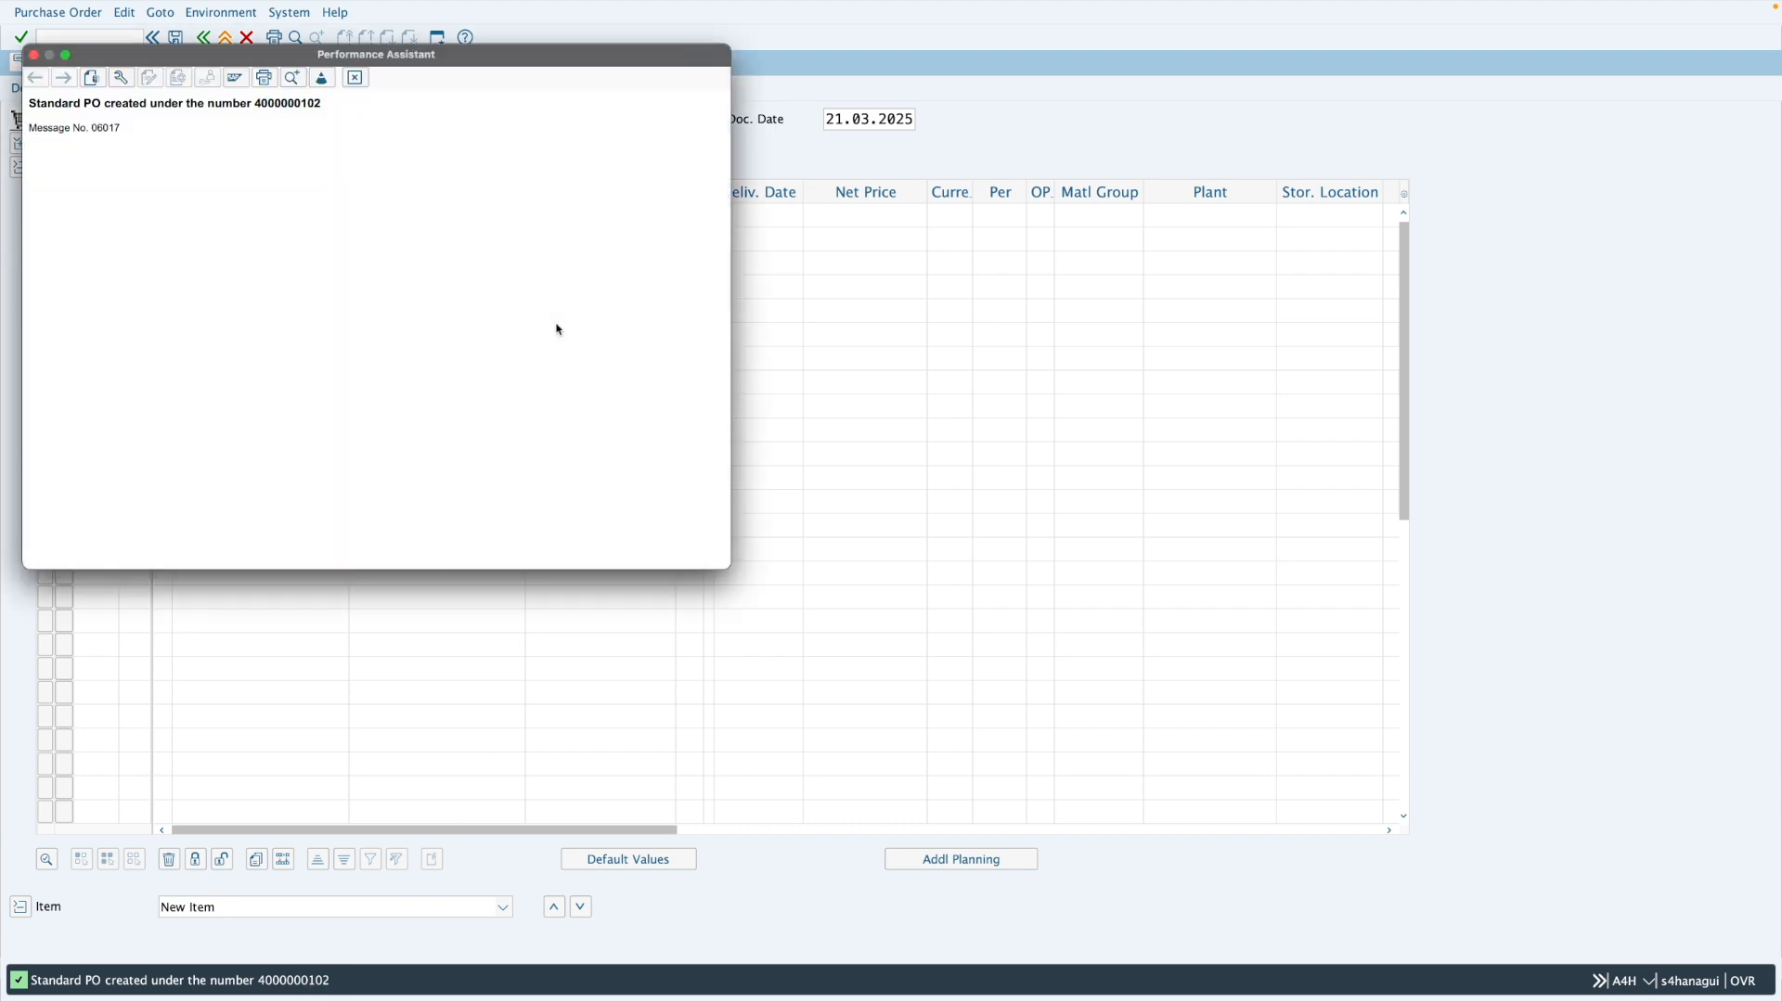
drag(256, 104, 334, 125)
key(super+c)
click(355, 77)
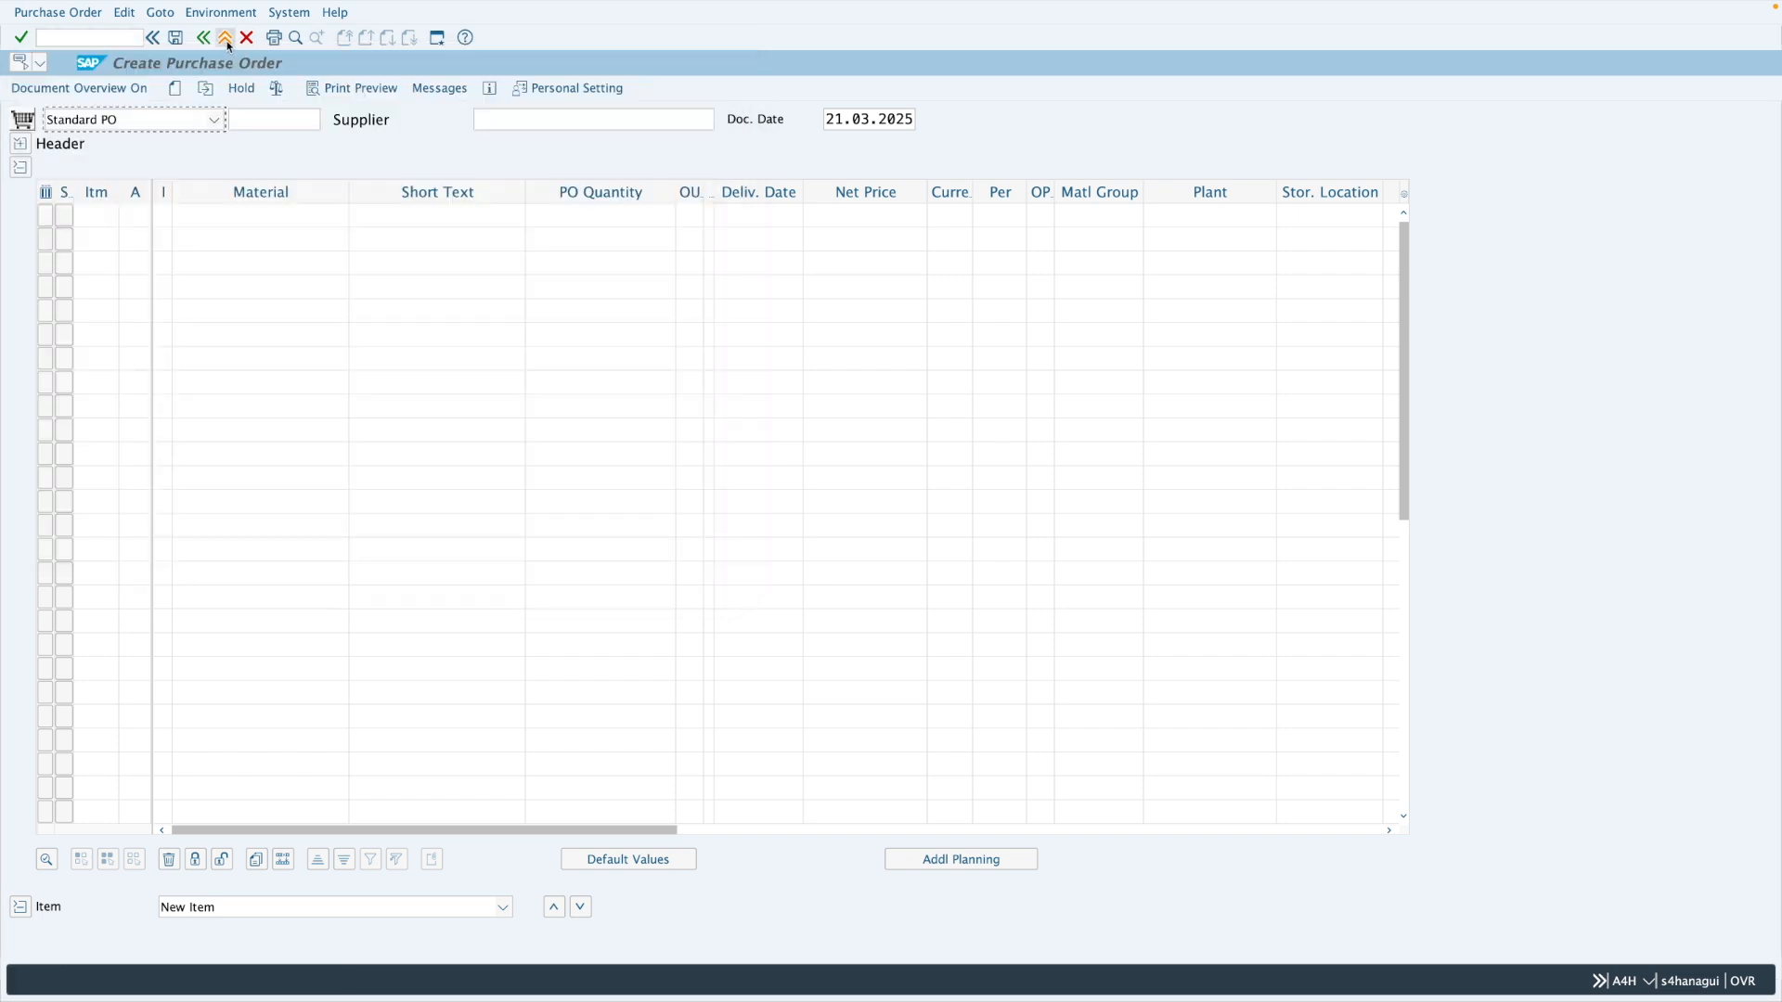
Leave purchase order creation and start transaction ML81N for service entry sheets.
click(224, 37)
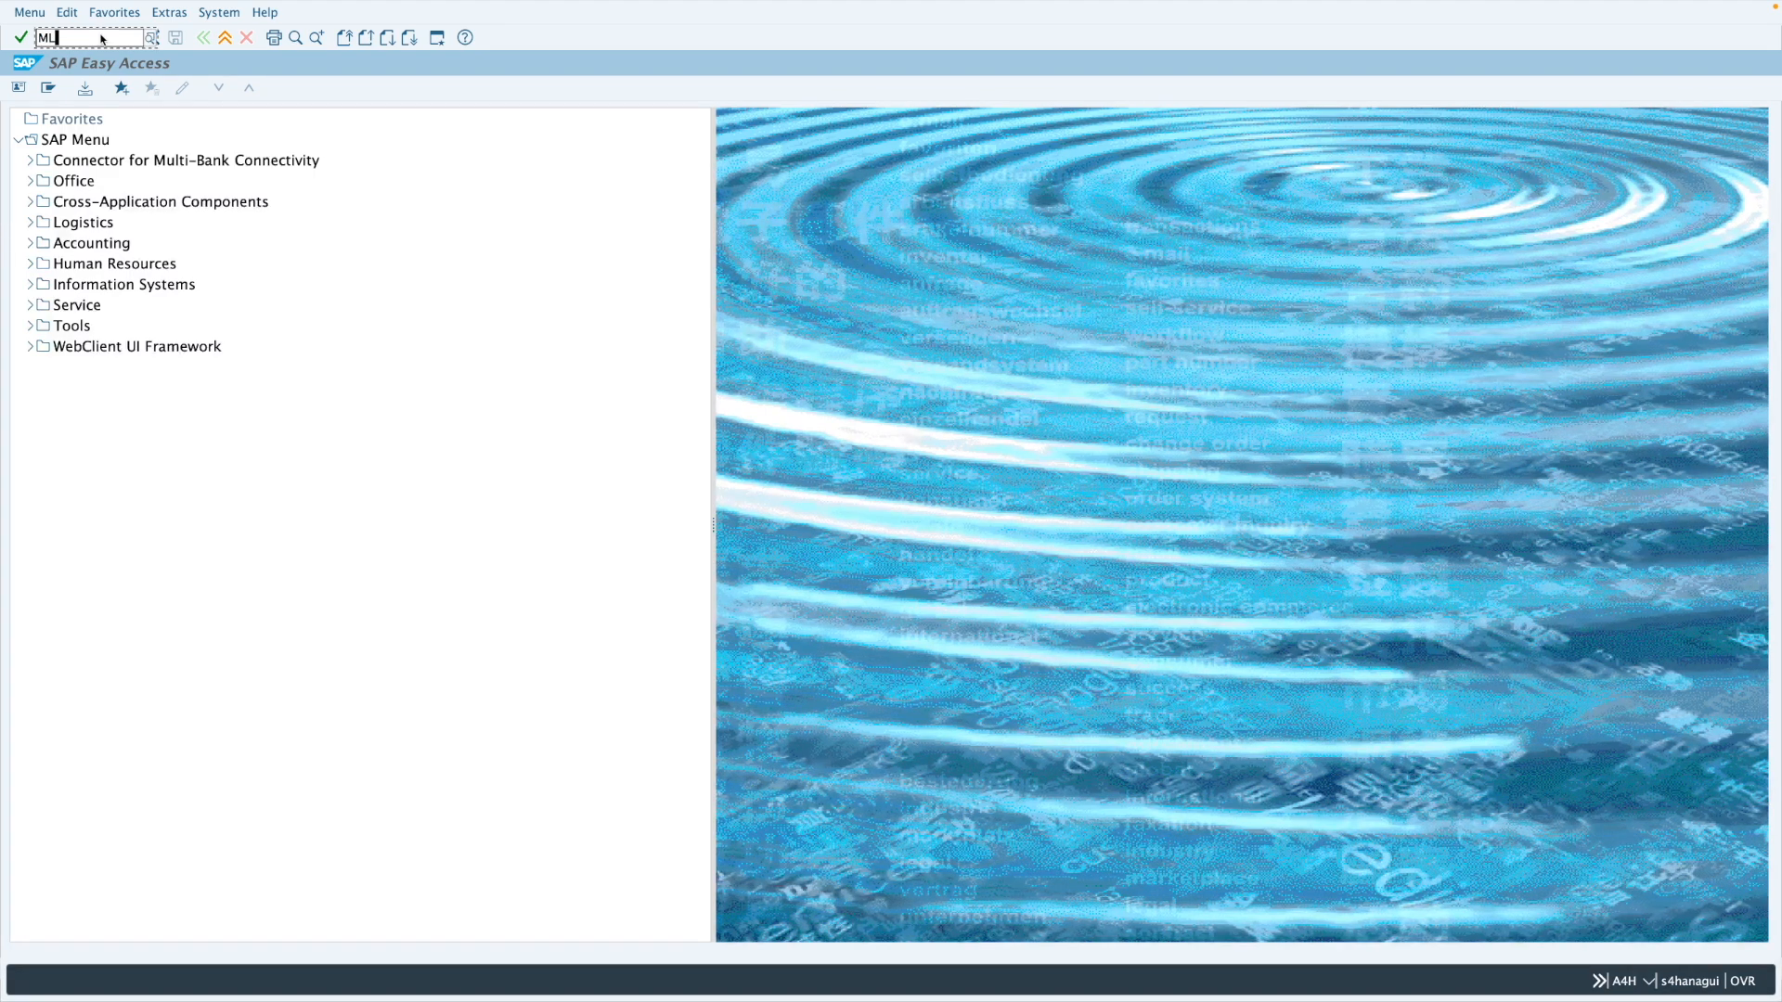
text(ML81N)
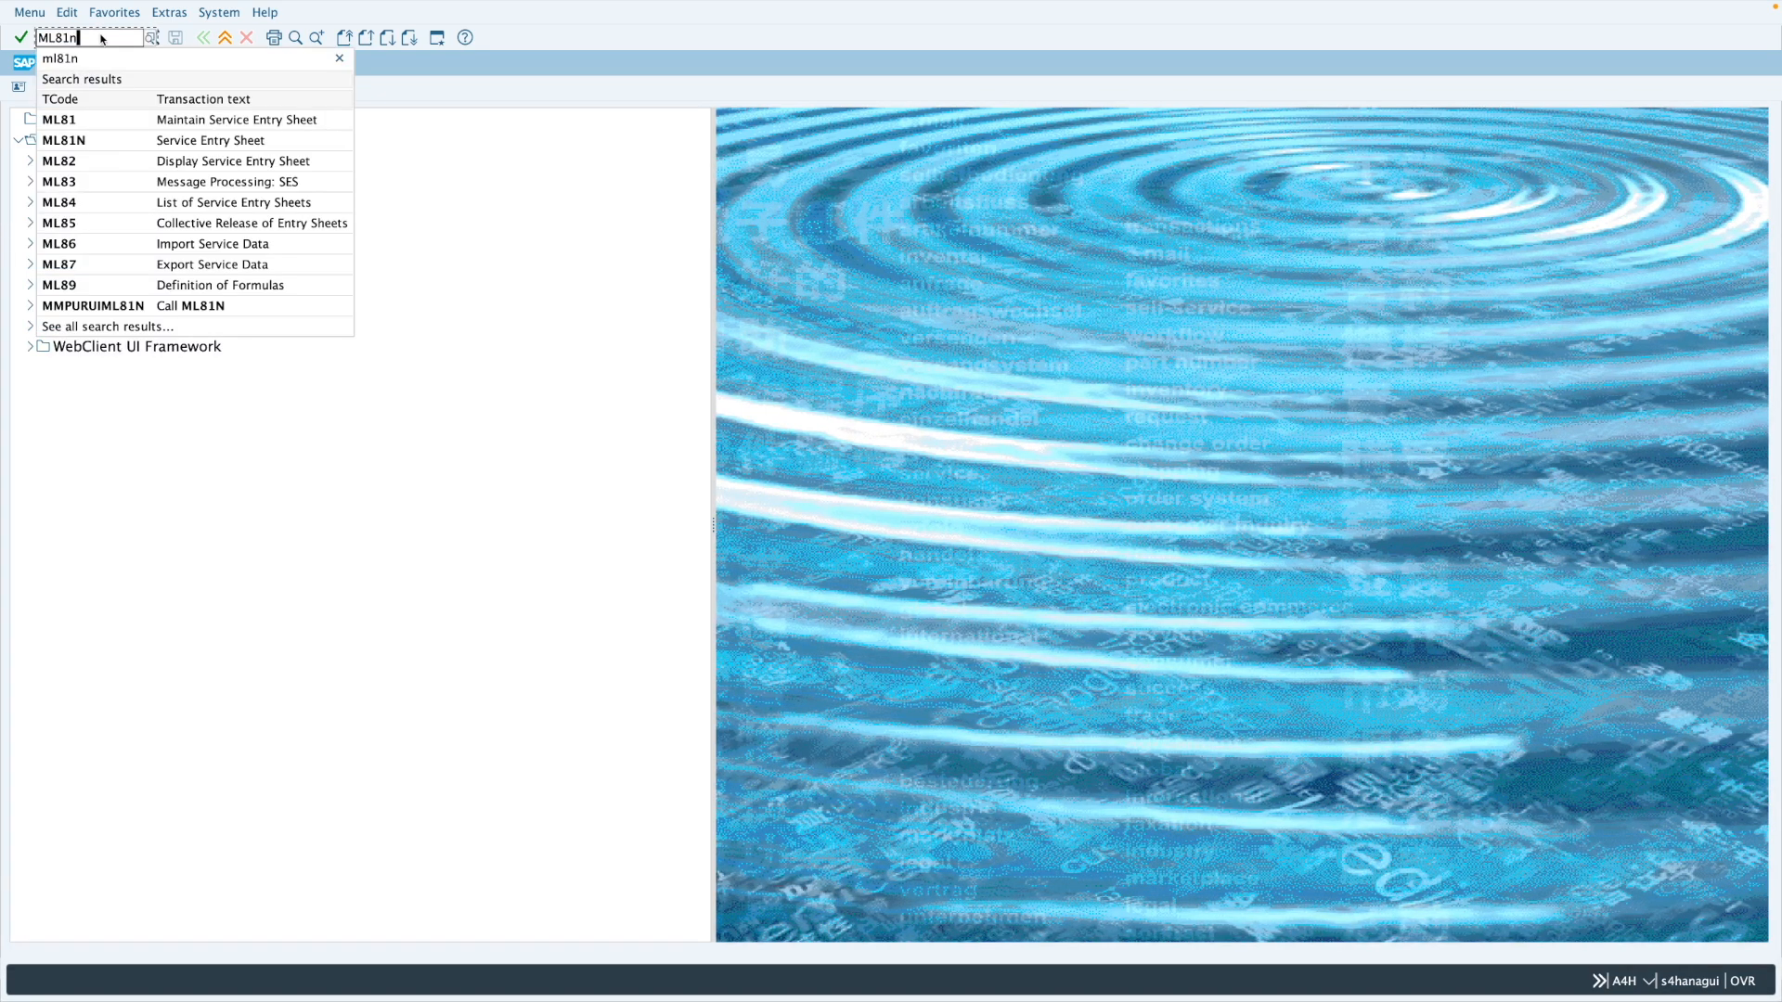
key(Return)
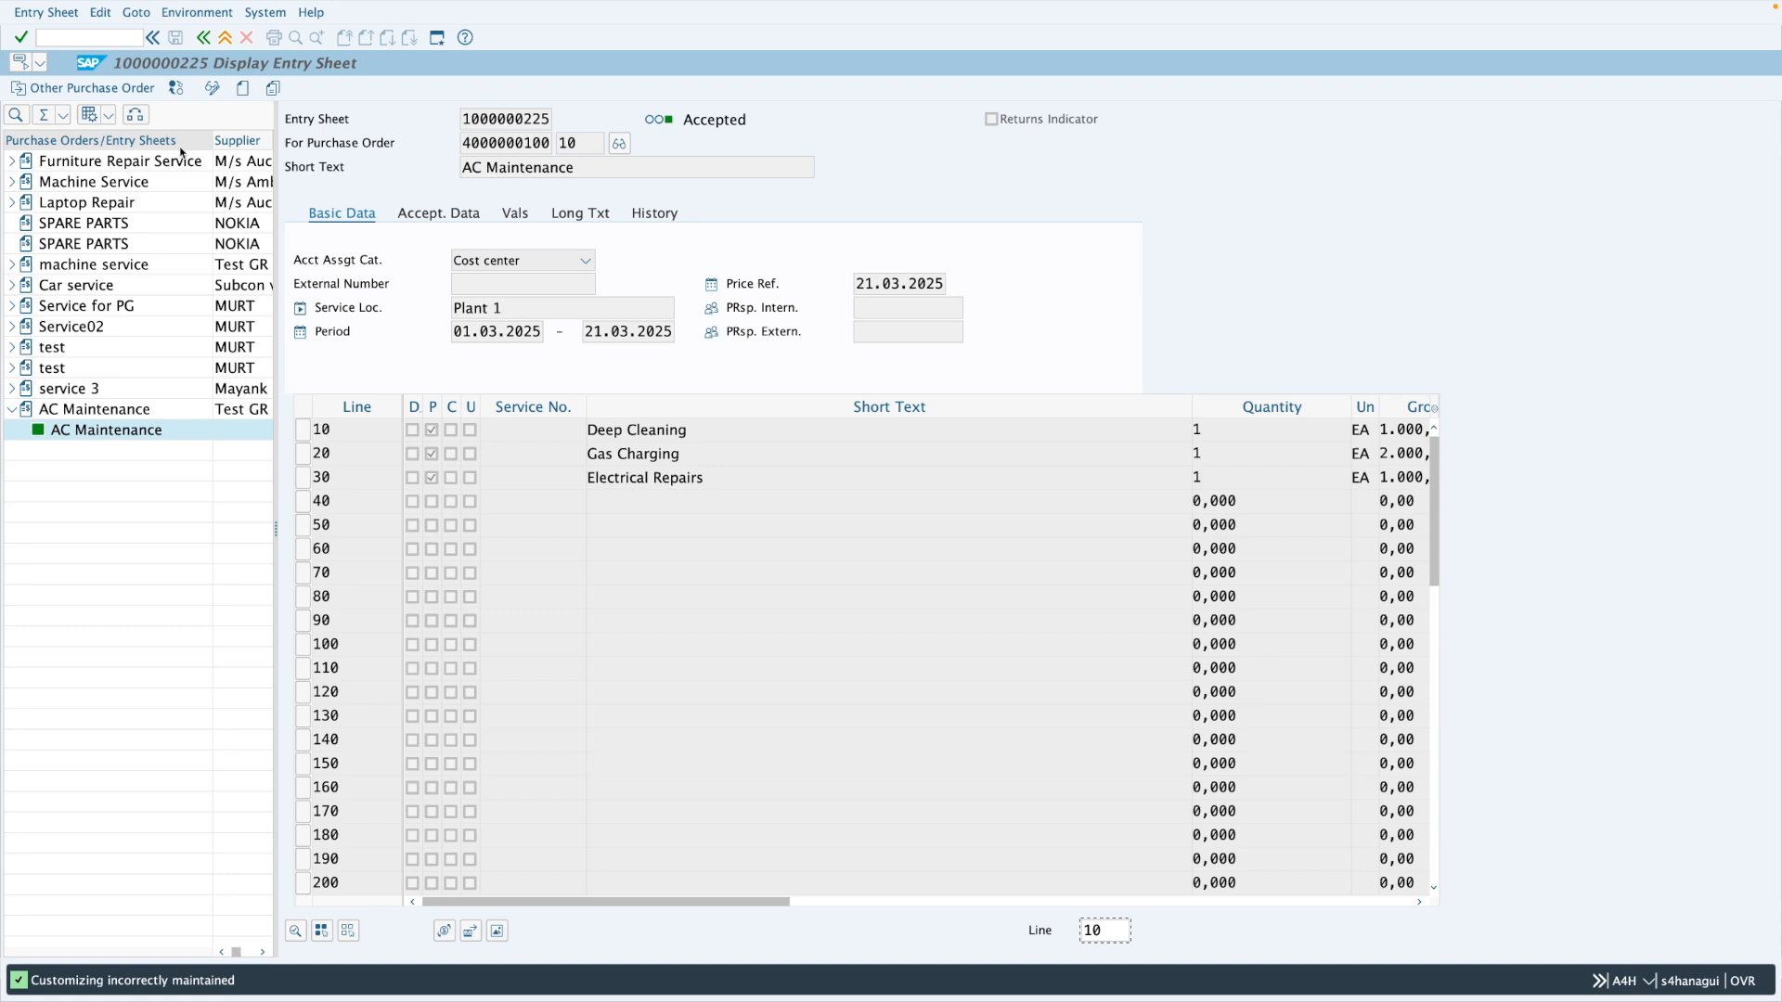
Load the newly saved purchase order for service entry using the copied purchase order number.
click(131, 93)
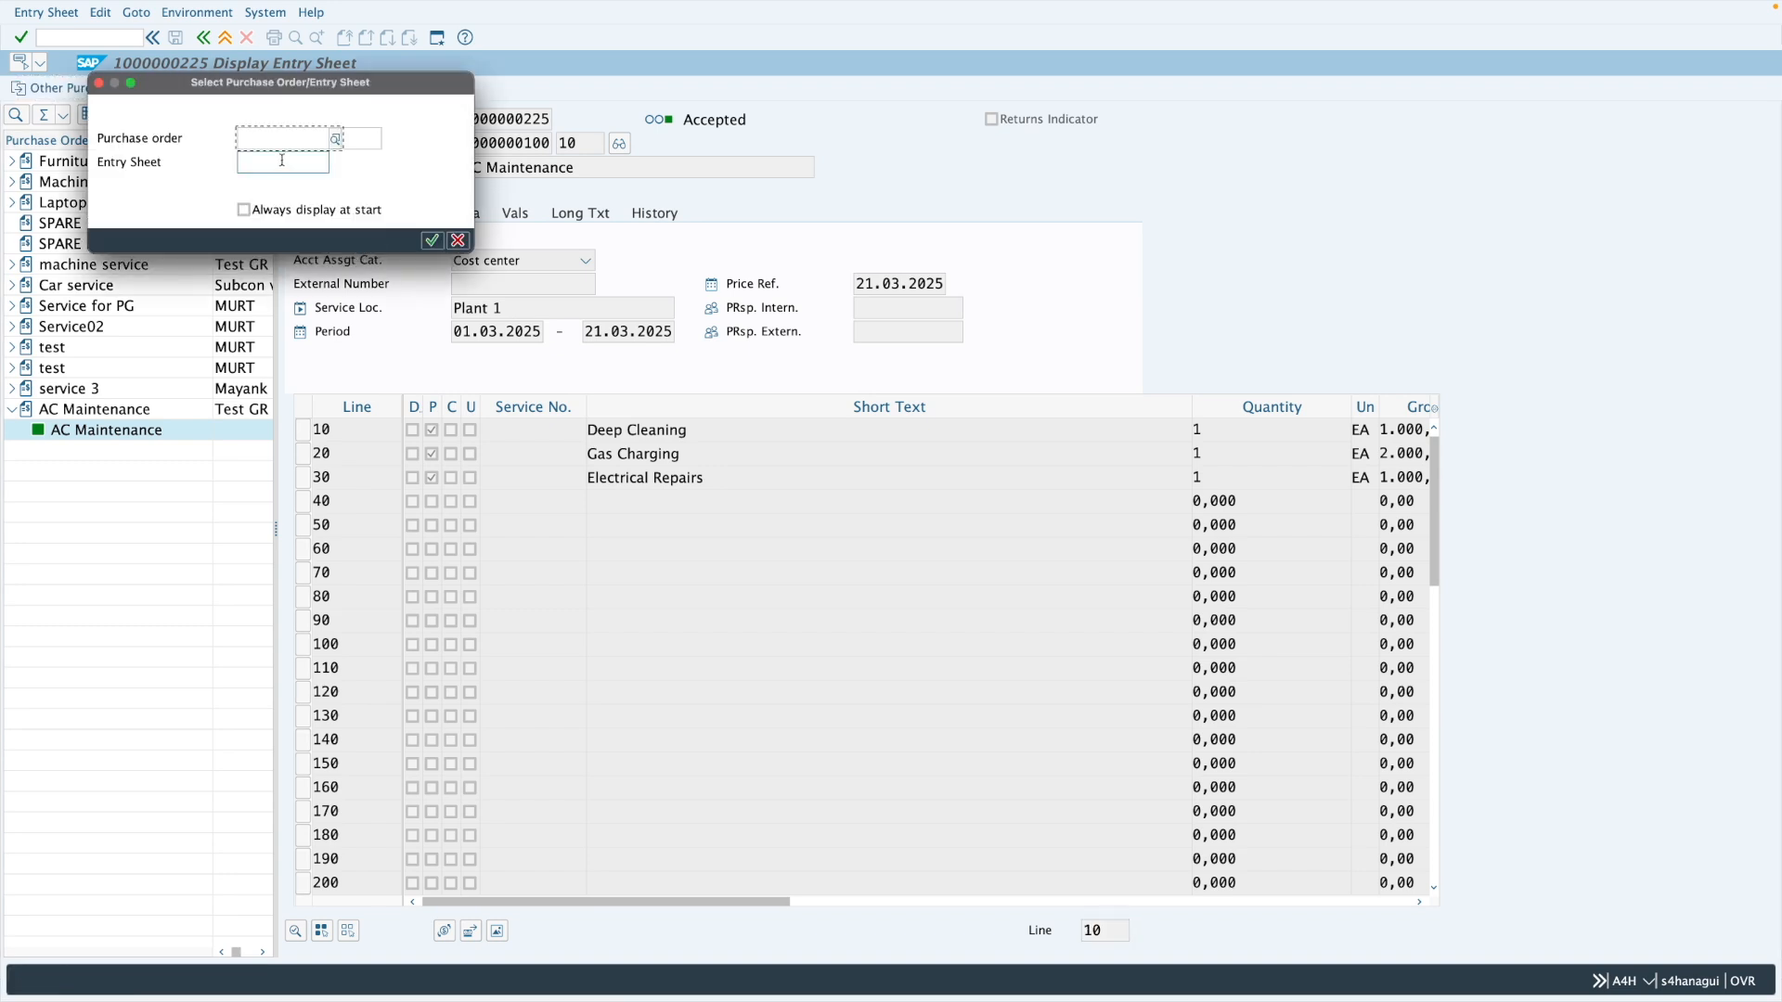
key(super+v)
click(431, 240)
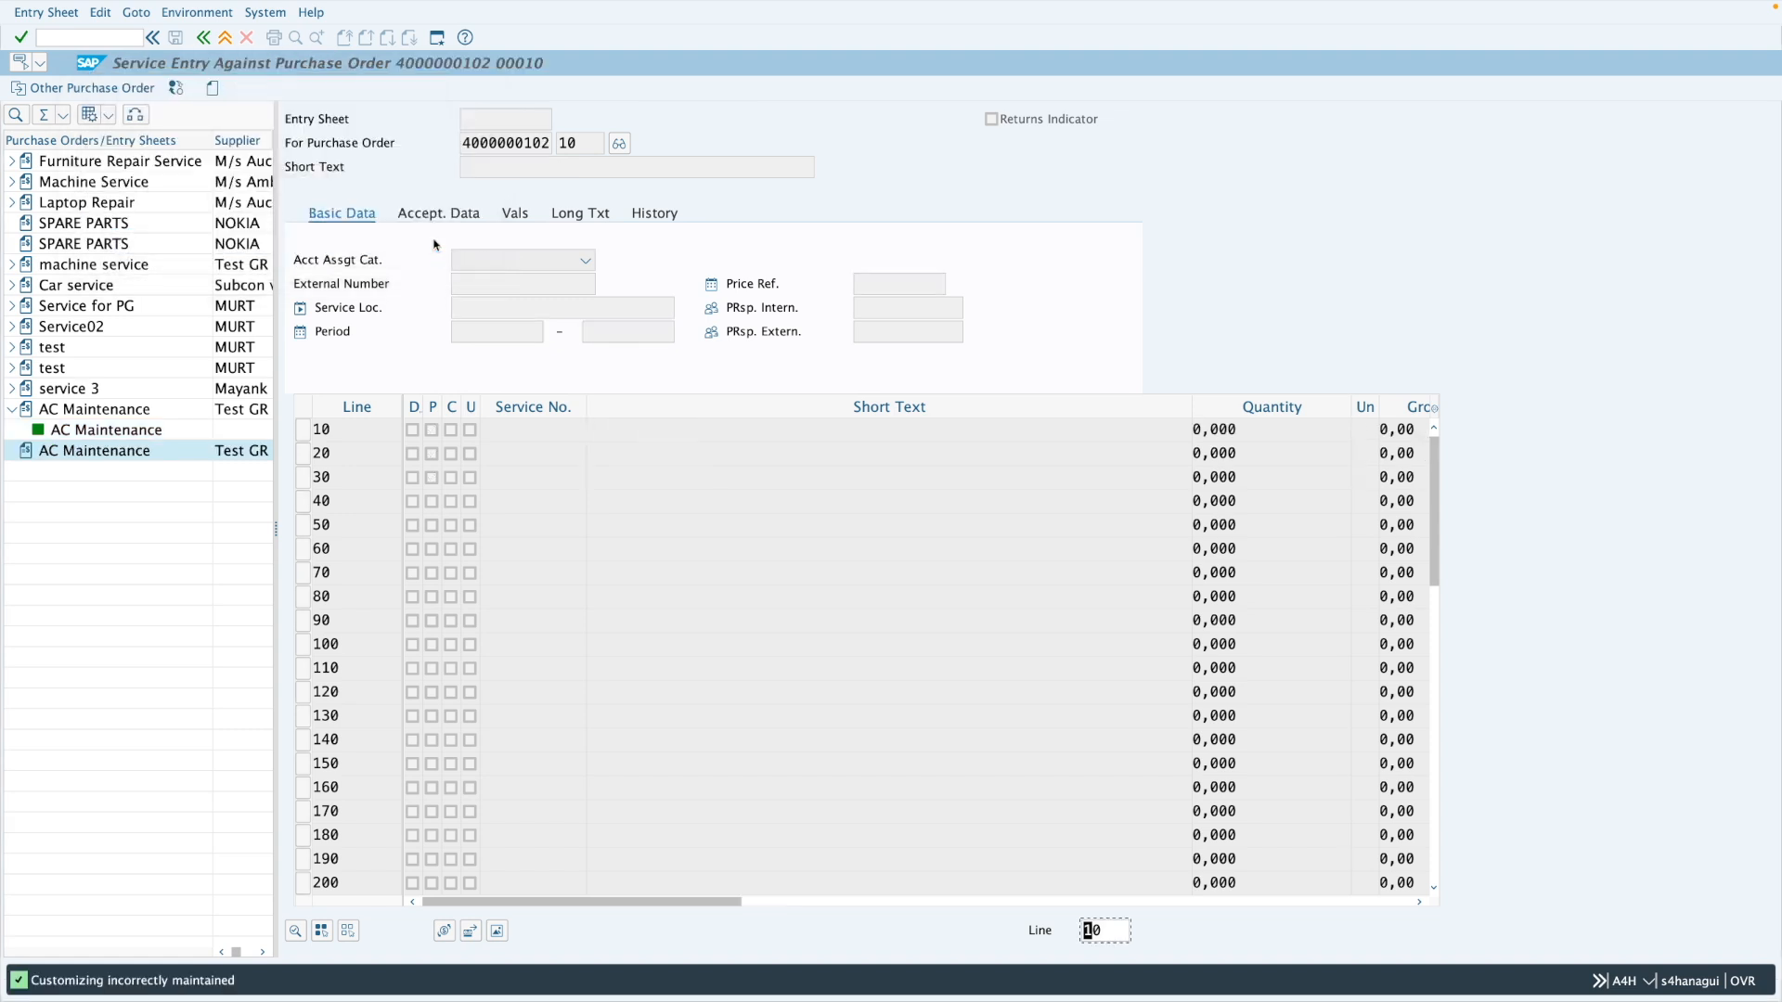
Create a new service entry sheet for item 10 of the loaded AC Maintenance purchase order.
click(213, 89)
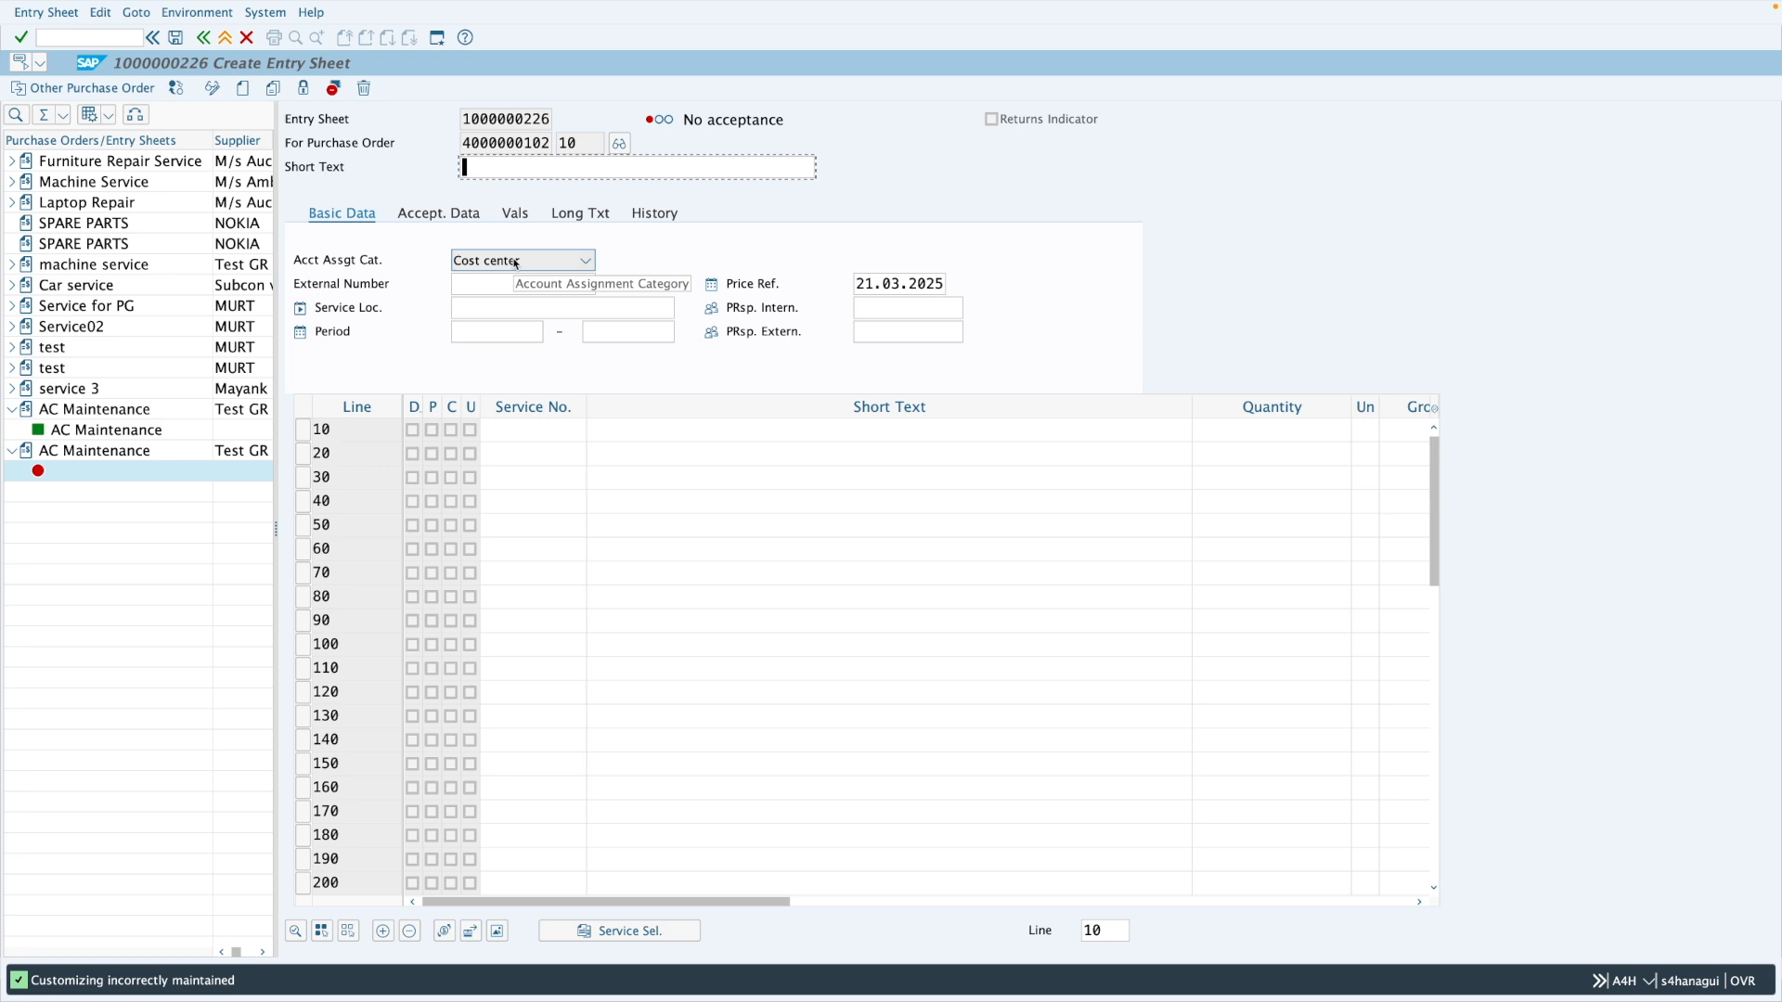
click(519, 286)
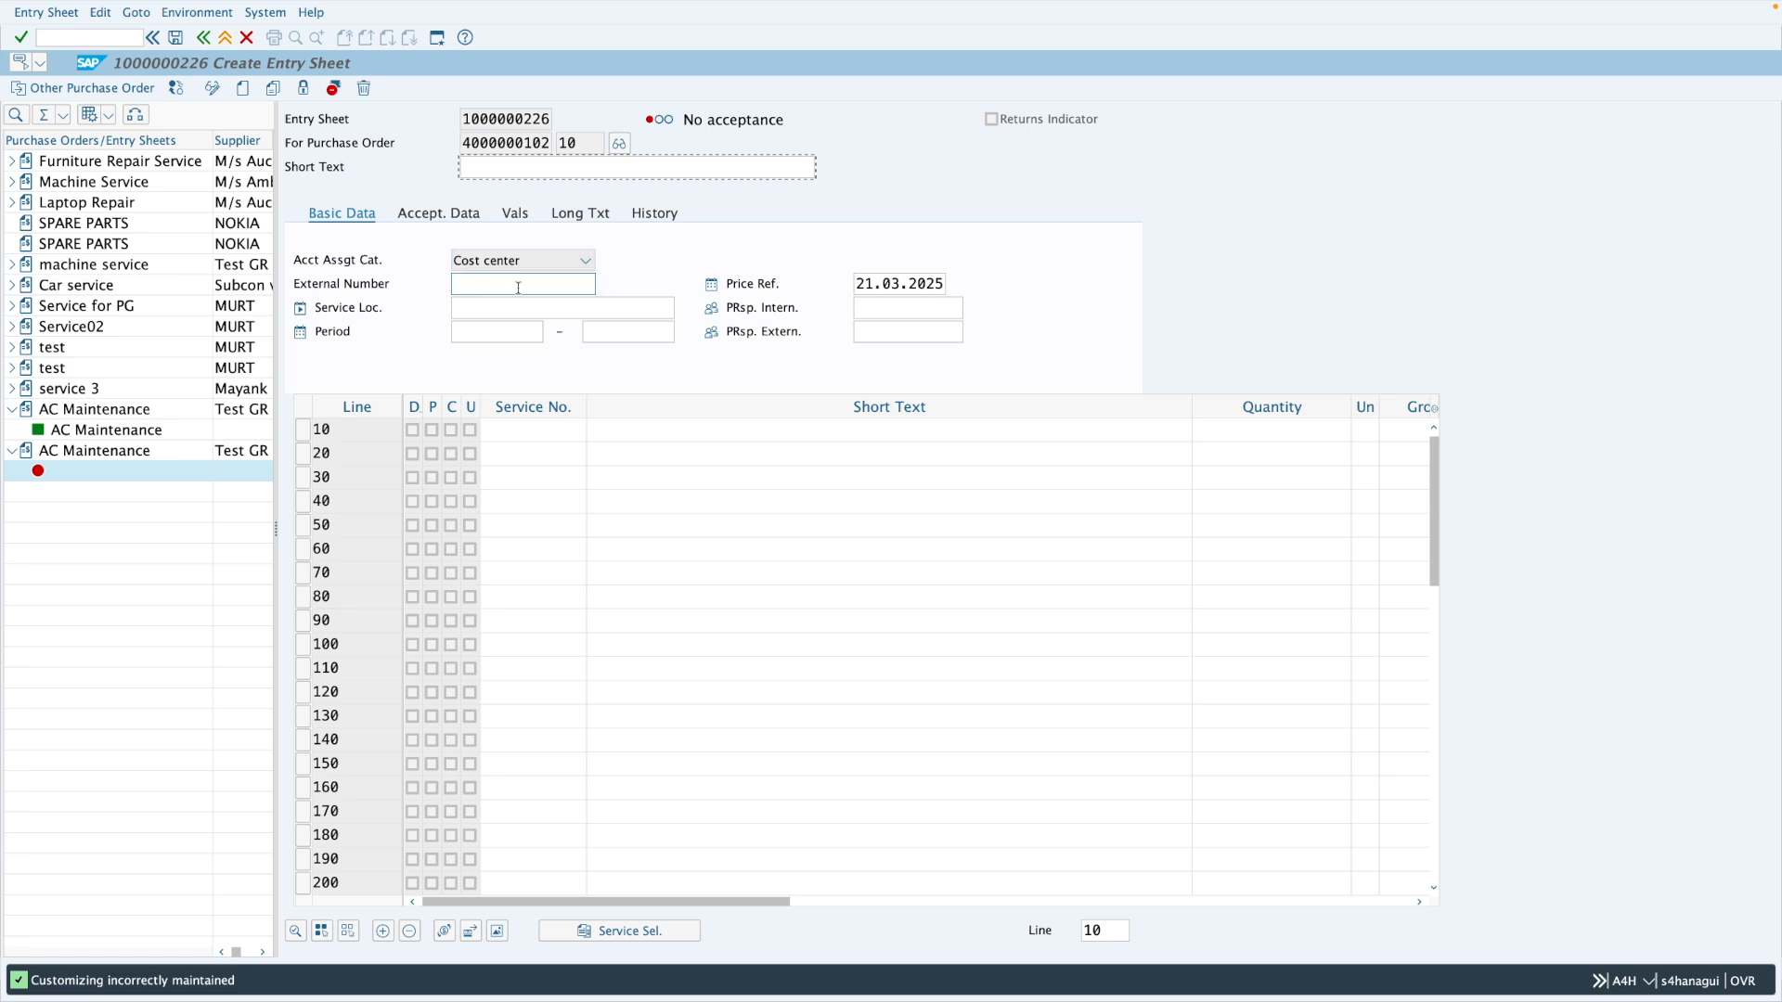
click(888, 328)
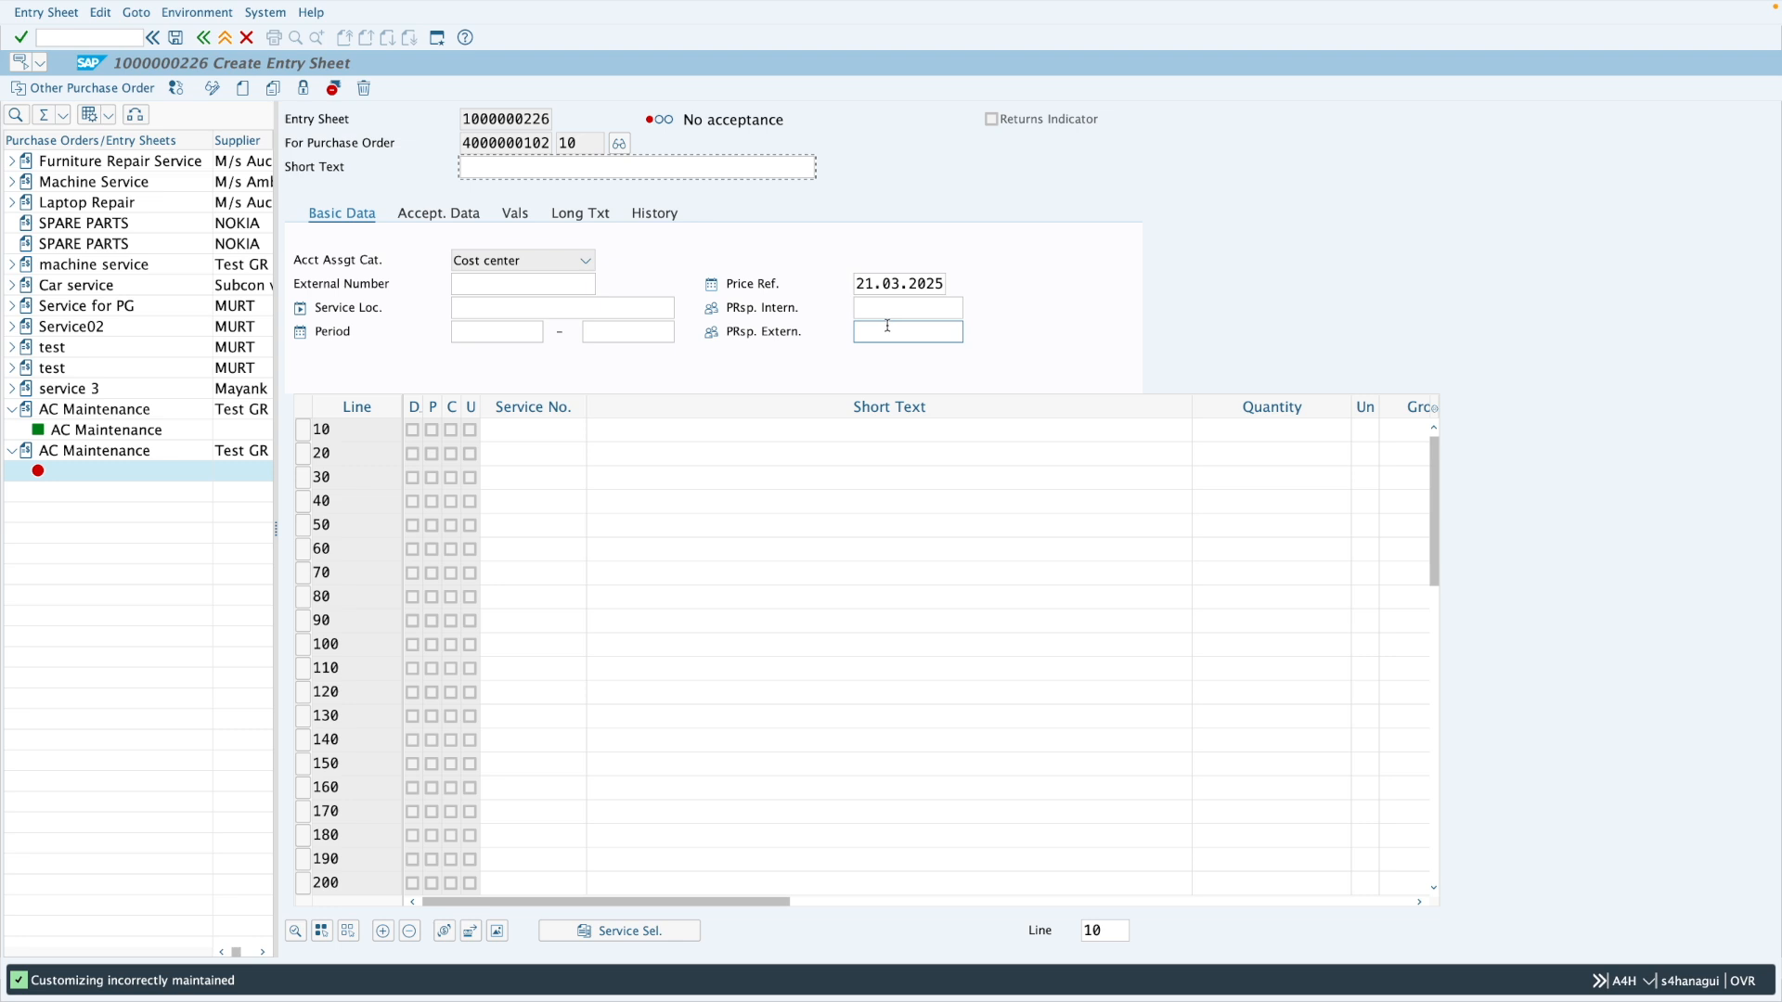
click(520, 286)
click(511, 312)
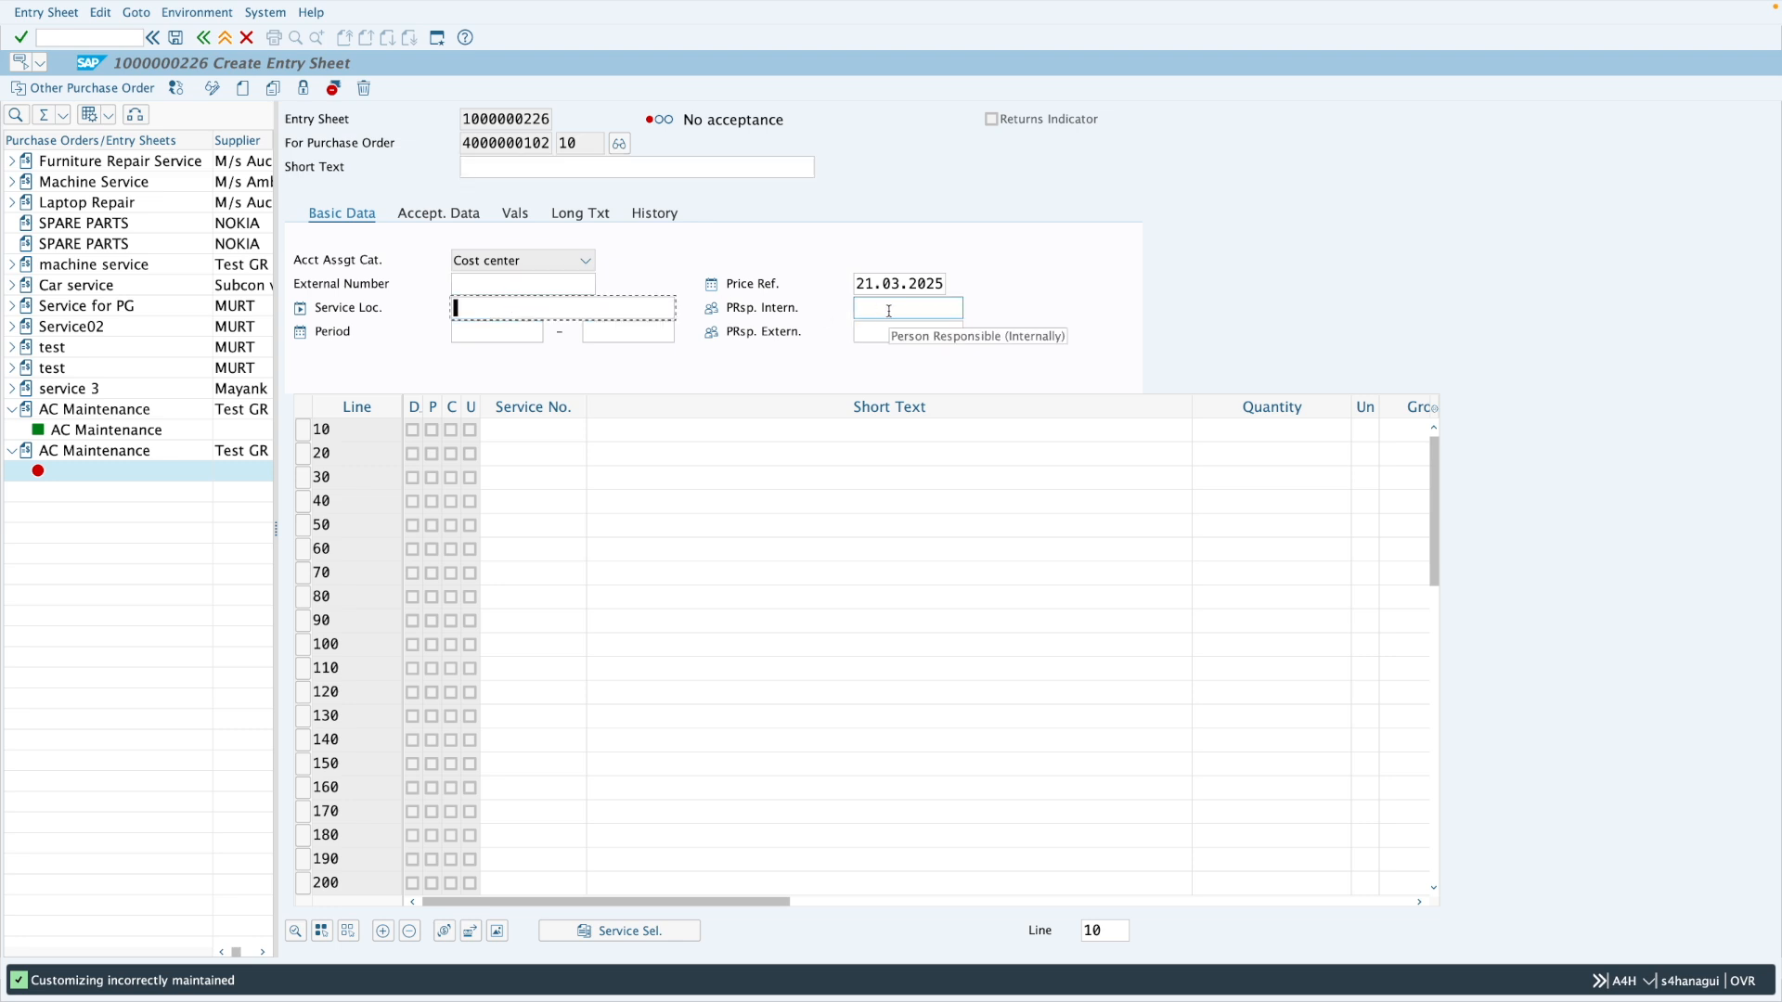
Set the entry sheet's service period from 01.03.2025 to 21.03.2025.
click(533, 332)
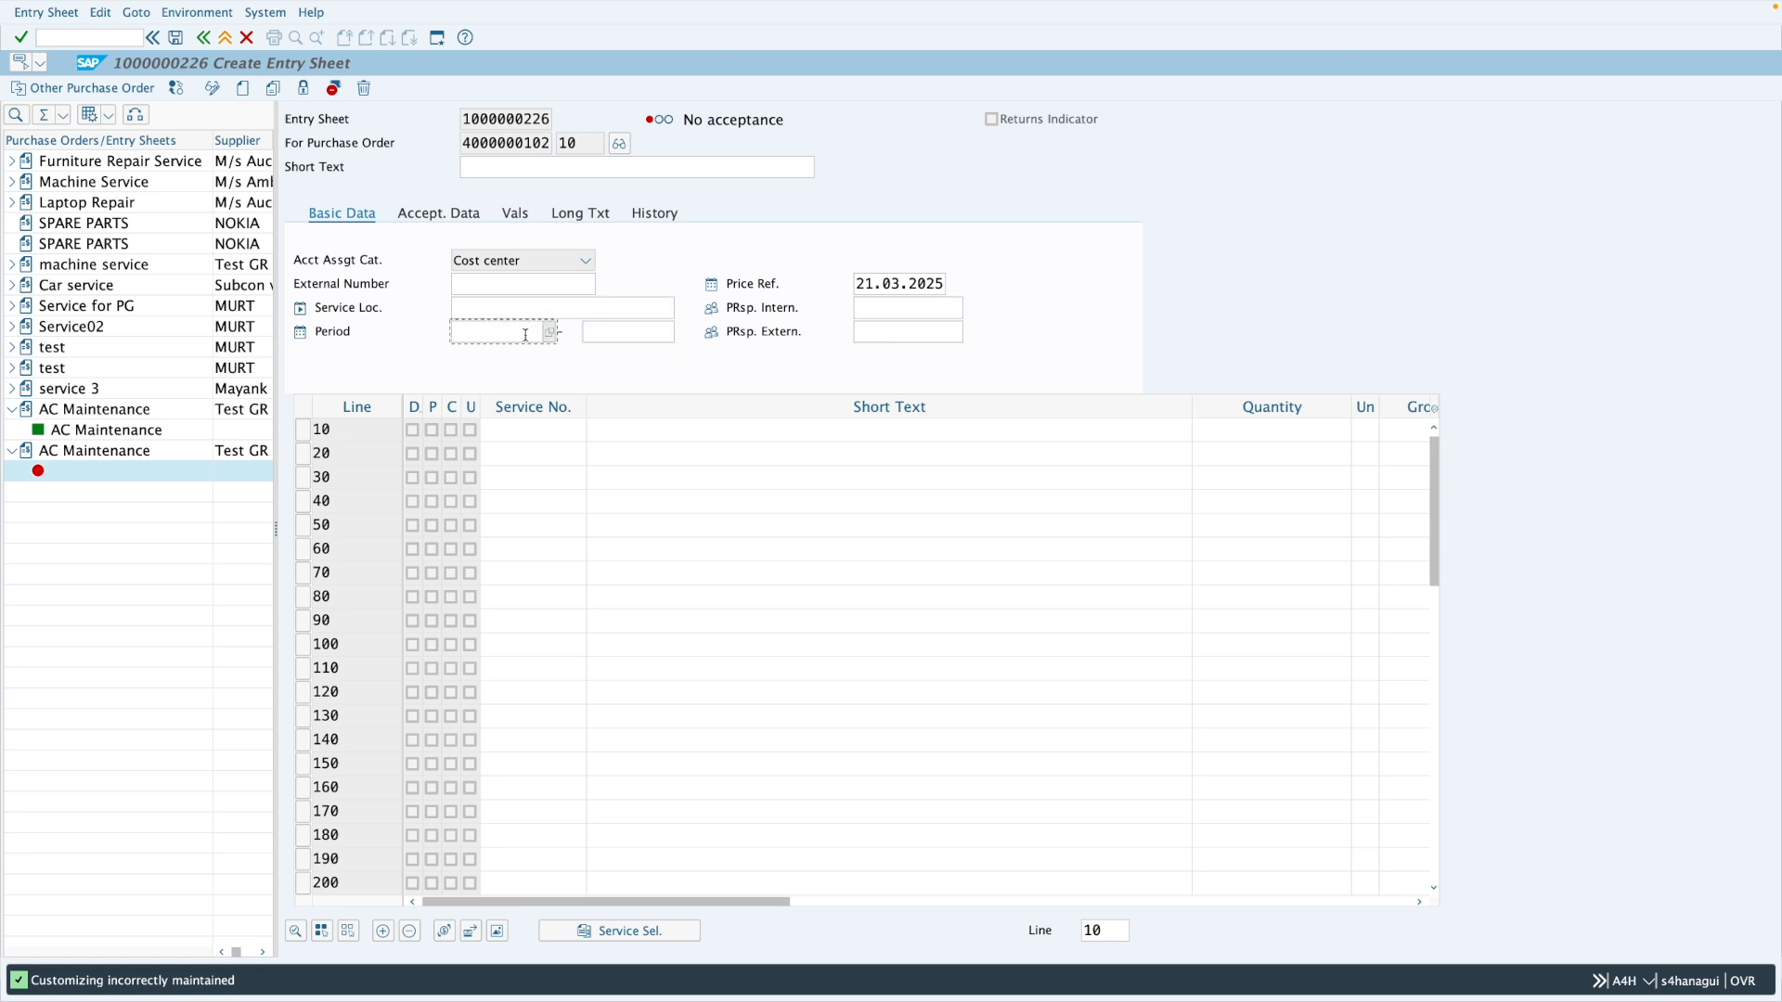
click(525, 335)
click(510, 356)
click(638, 337)
click(638, 336)
click(637, 353)
click(627, 352)
Copy the Deep Cleaning, Gas Charging and Electrical Repairs services from the purchase order into the entry sheet.
click(624, 932)
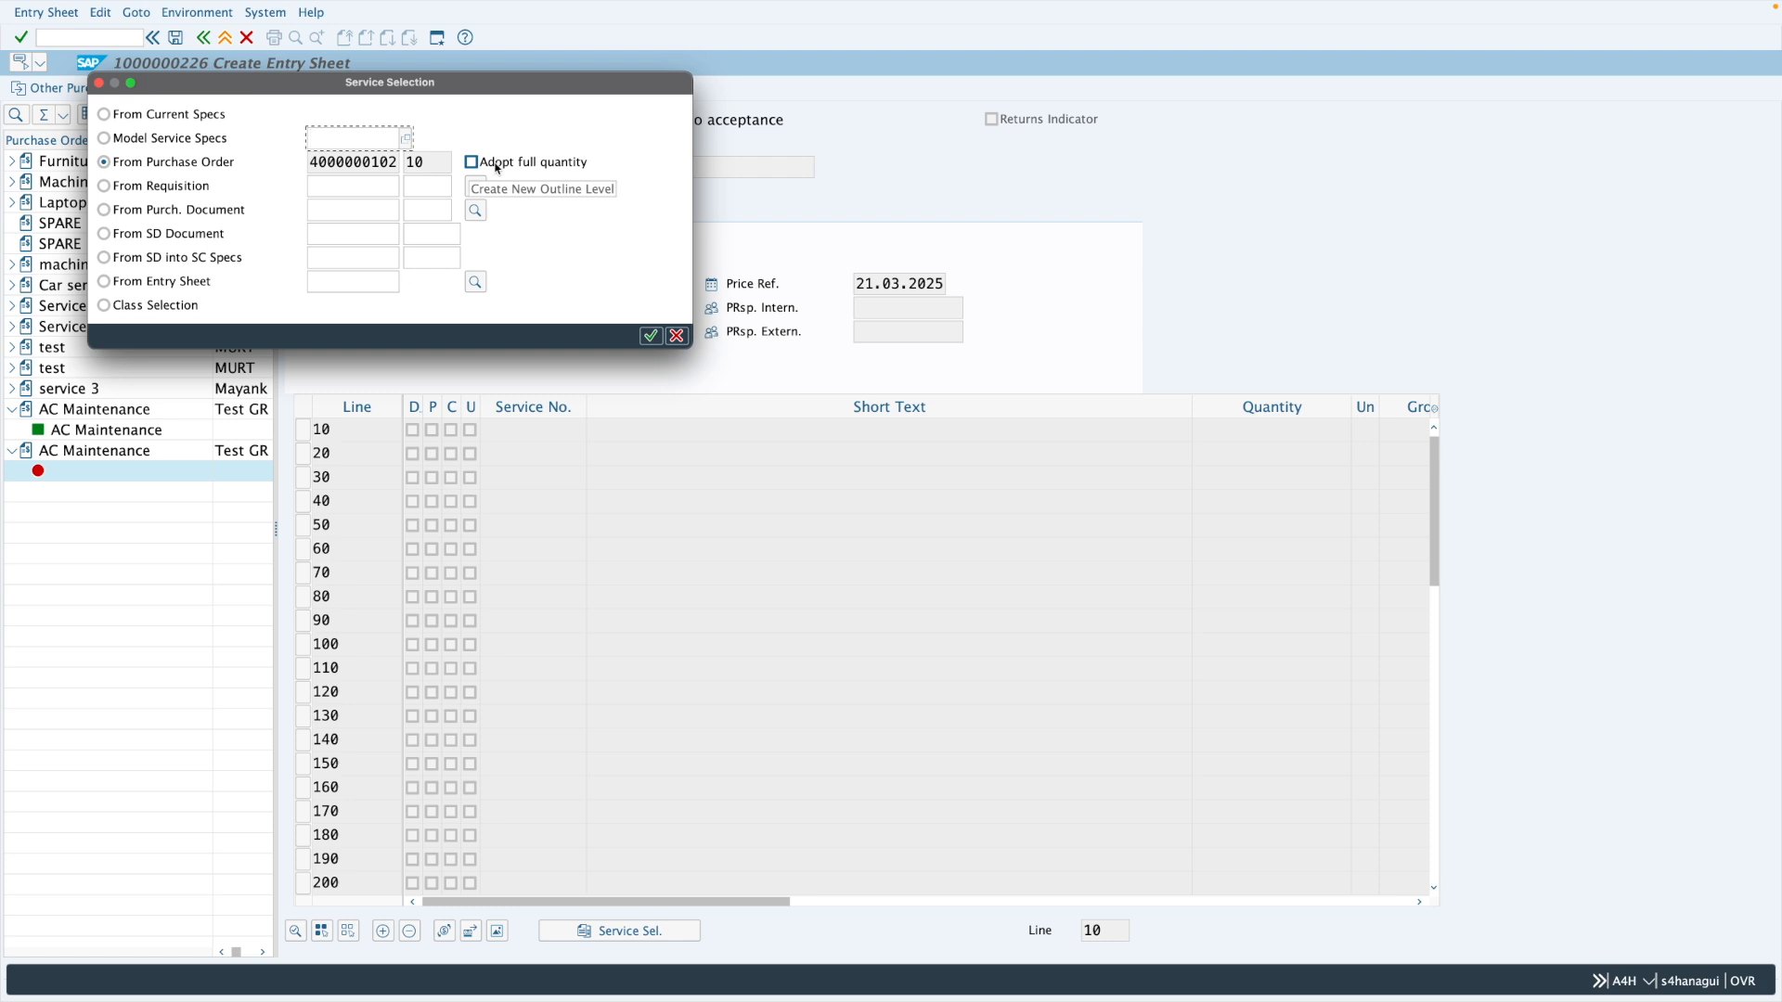
click(650, 336)
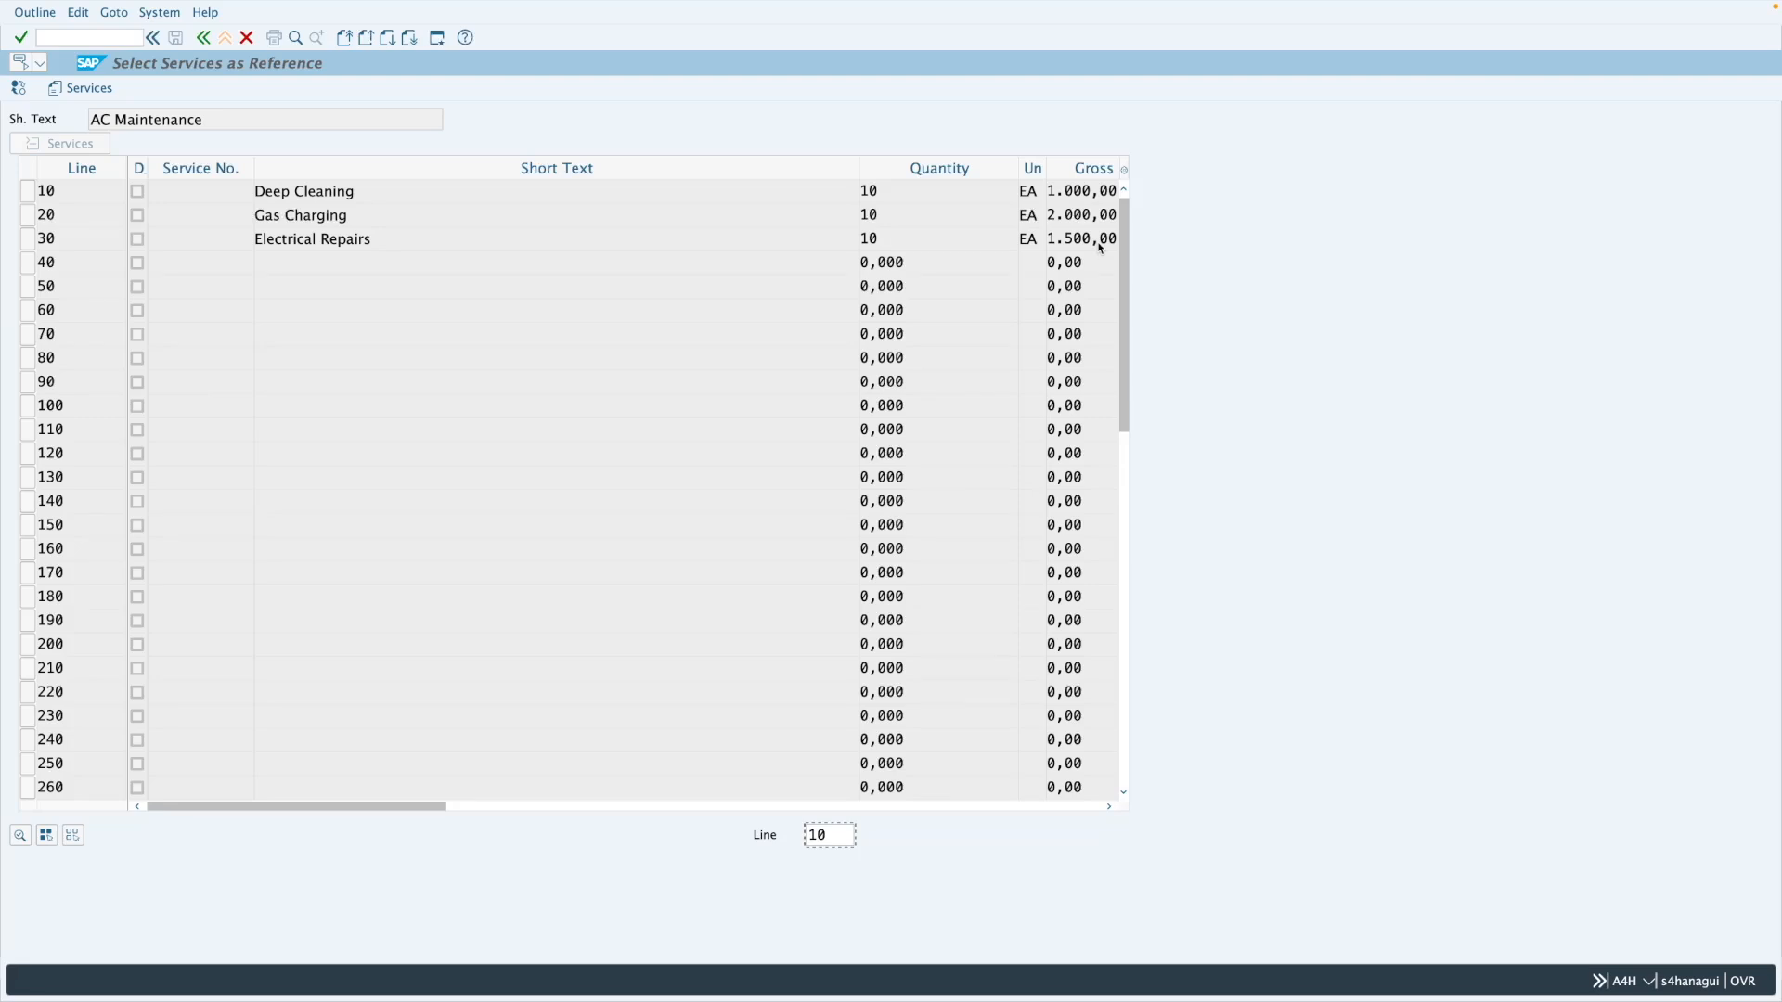
click(28, 194)
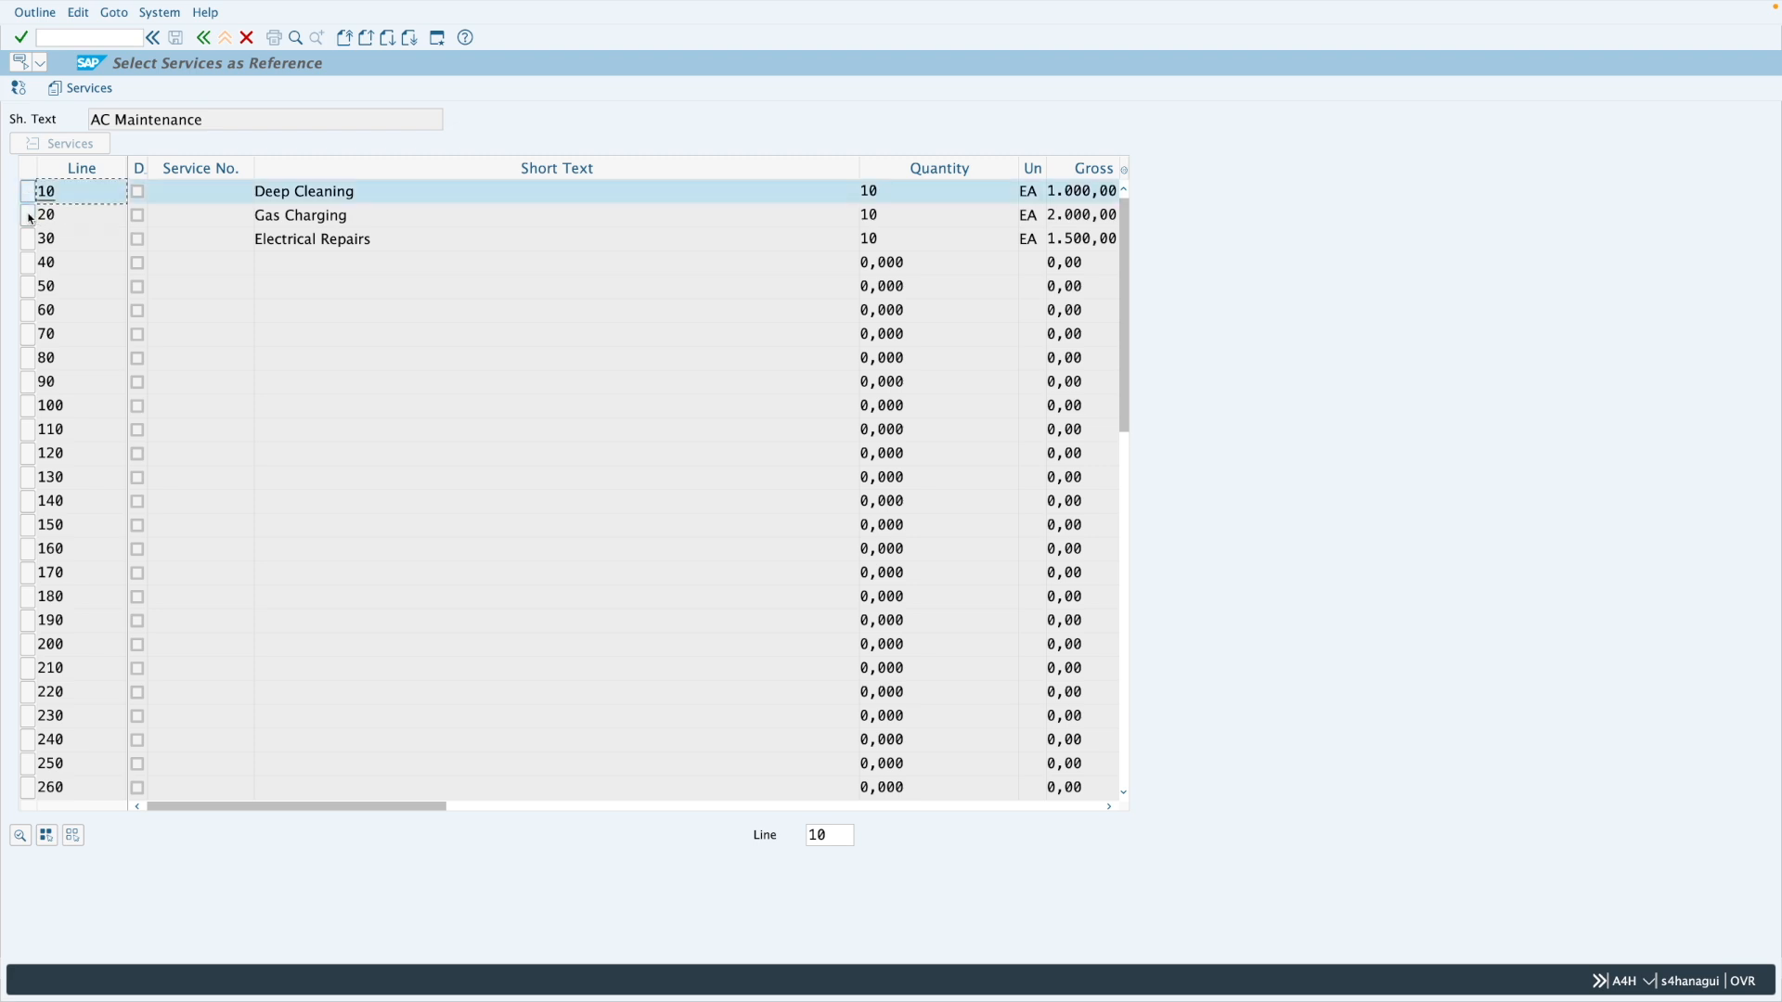
click(29, 216)
click(29, 240)
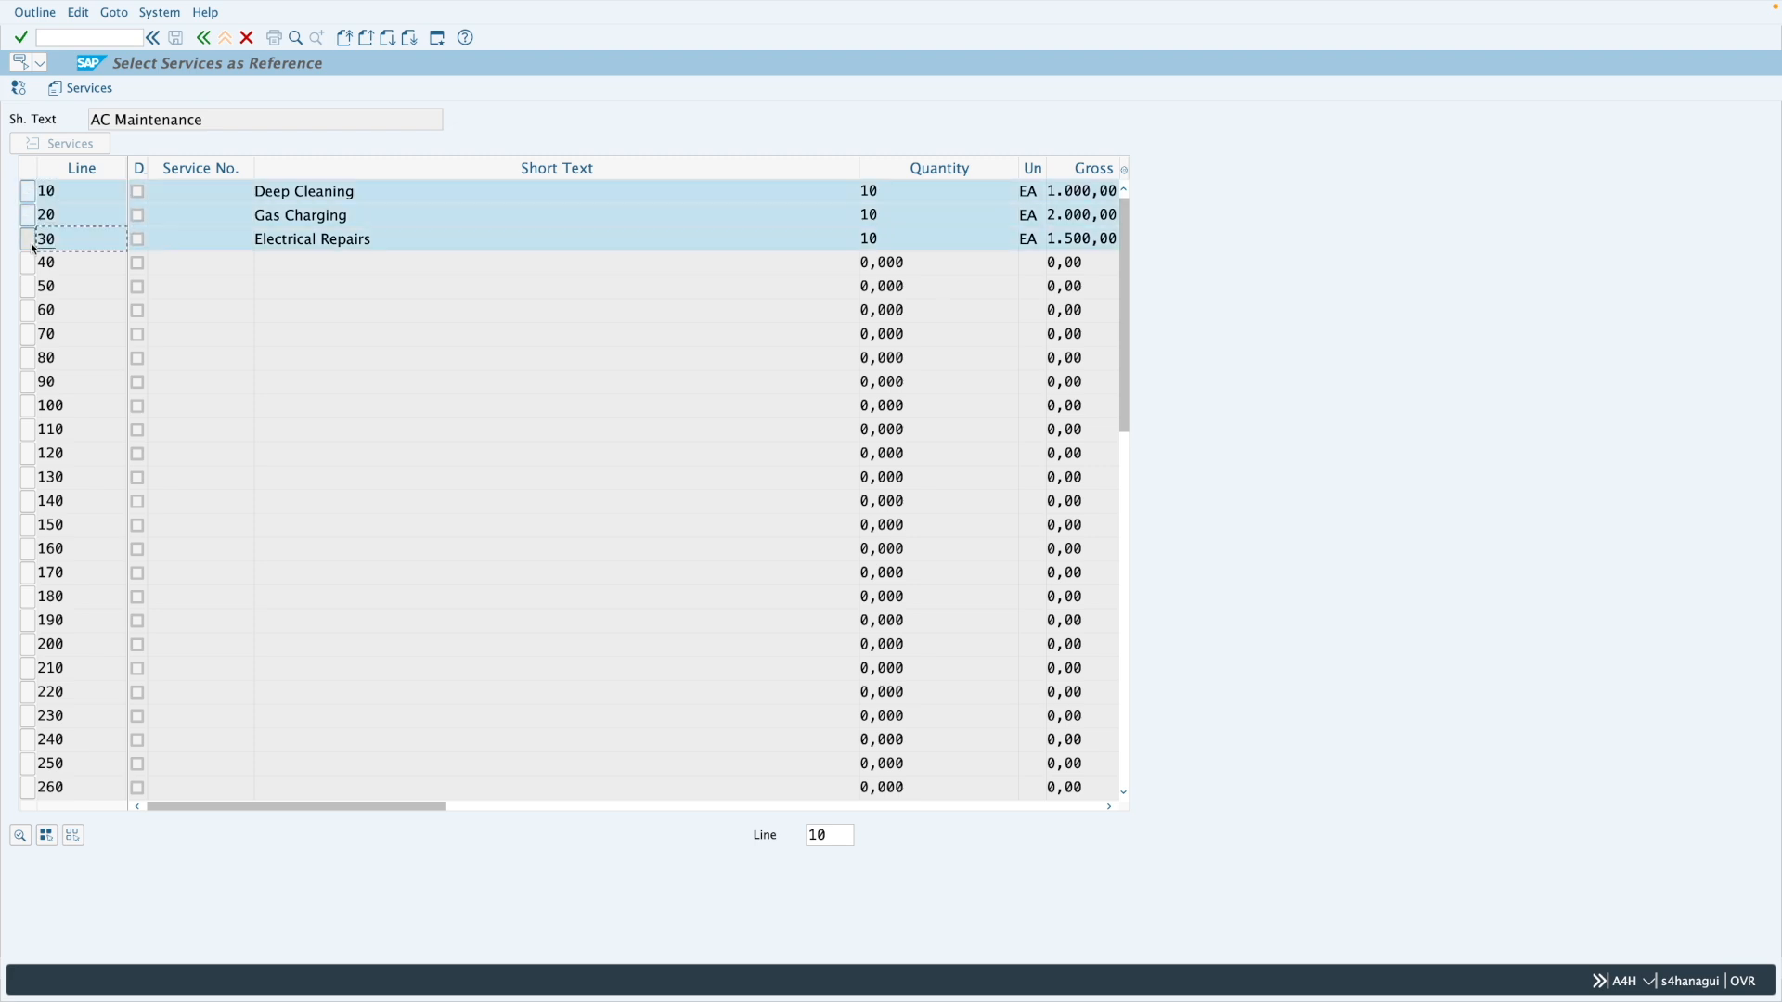
click(80, 90)
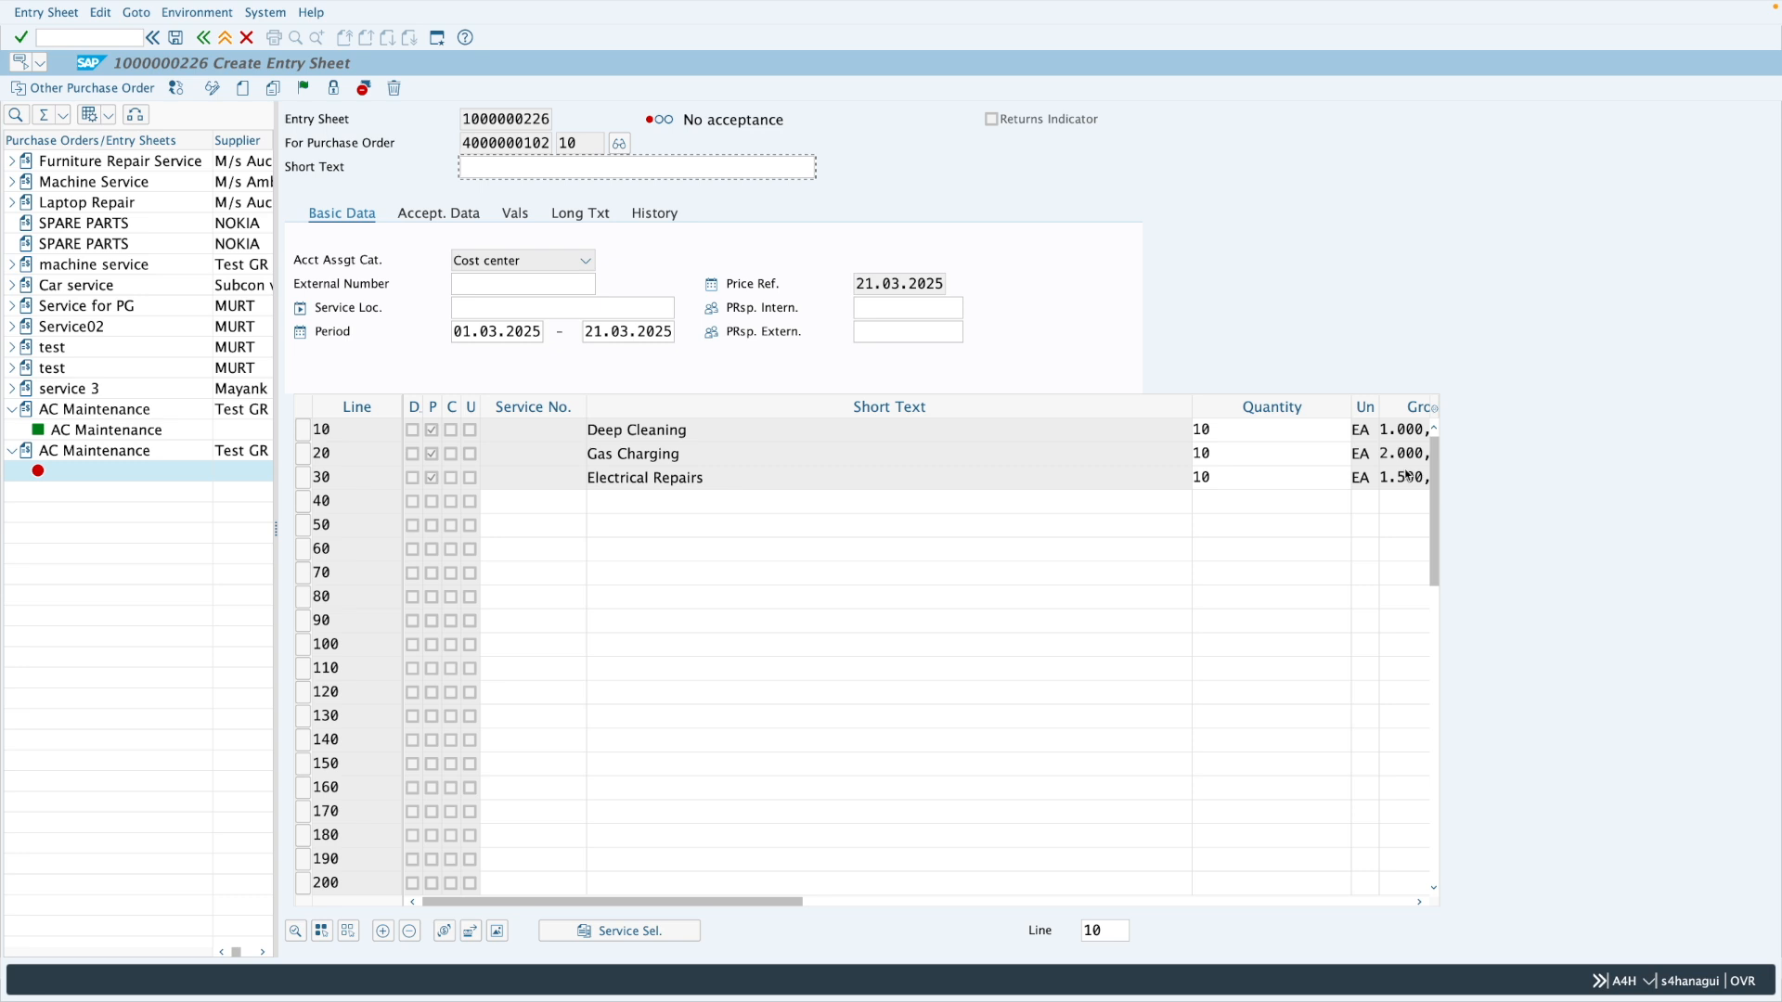
Set the quantity to 8 for Deep Cleaning and 5 for Gas Charging, and save the entry sheet.
drag(1214, 436, 1189, 436)
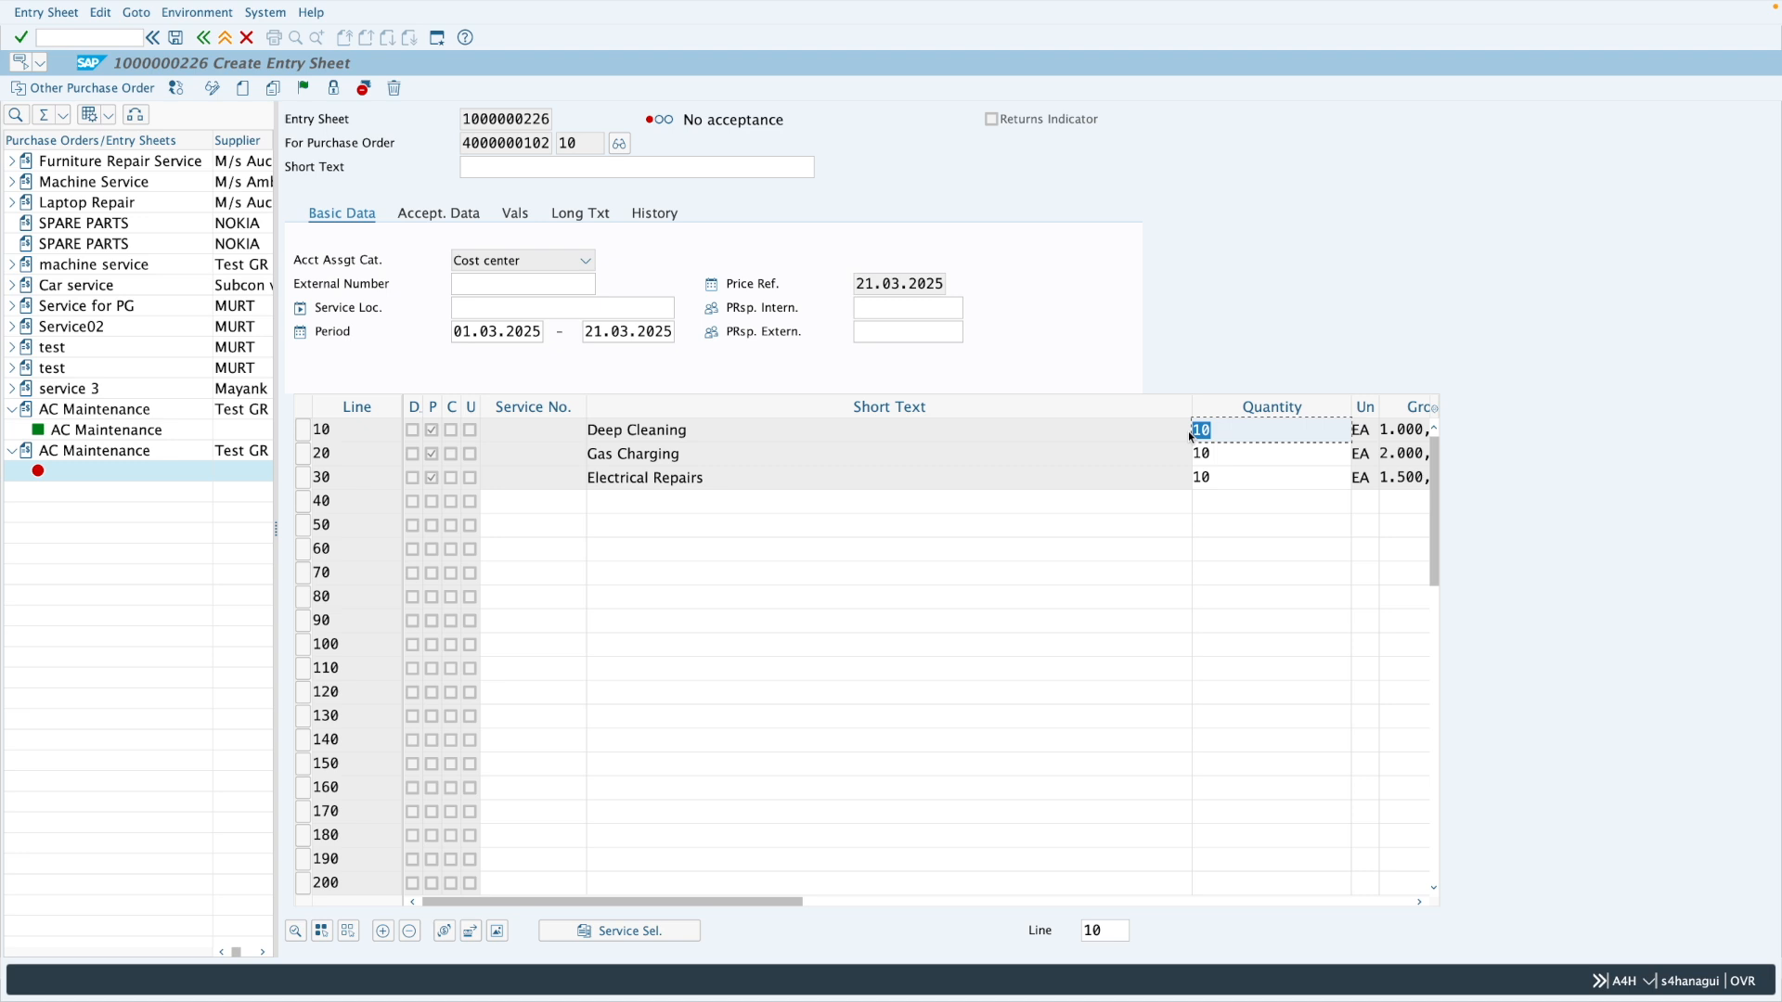
text(8)
key(Down)
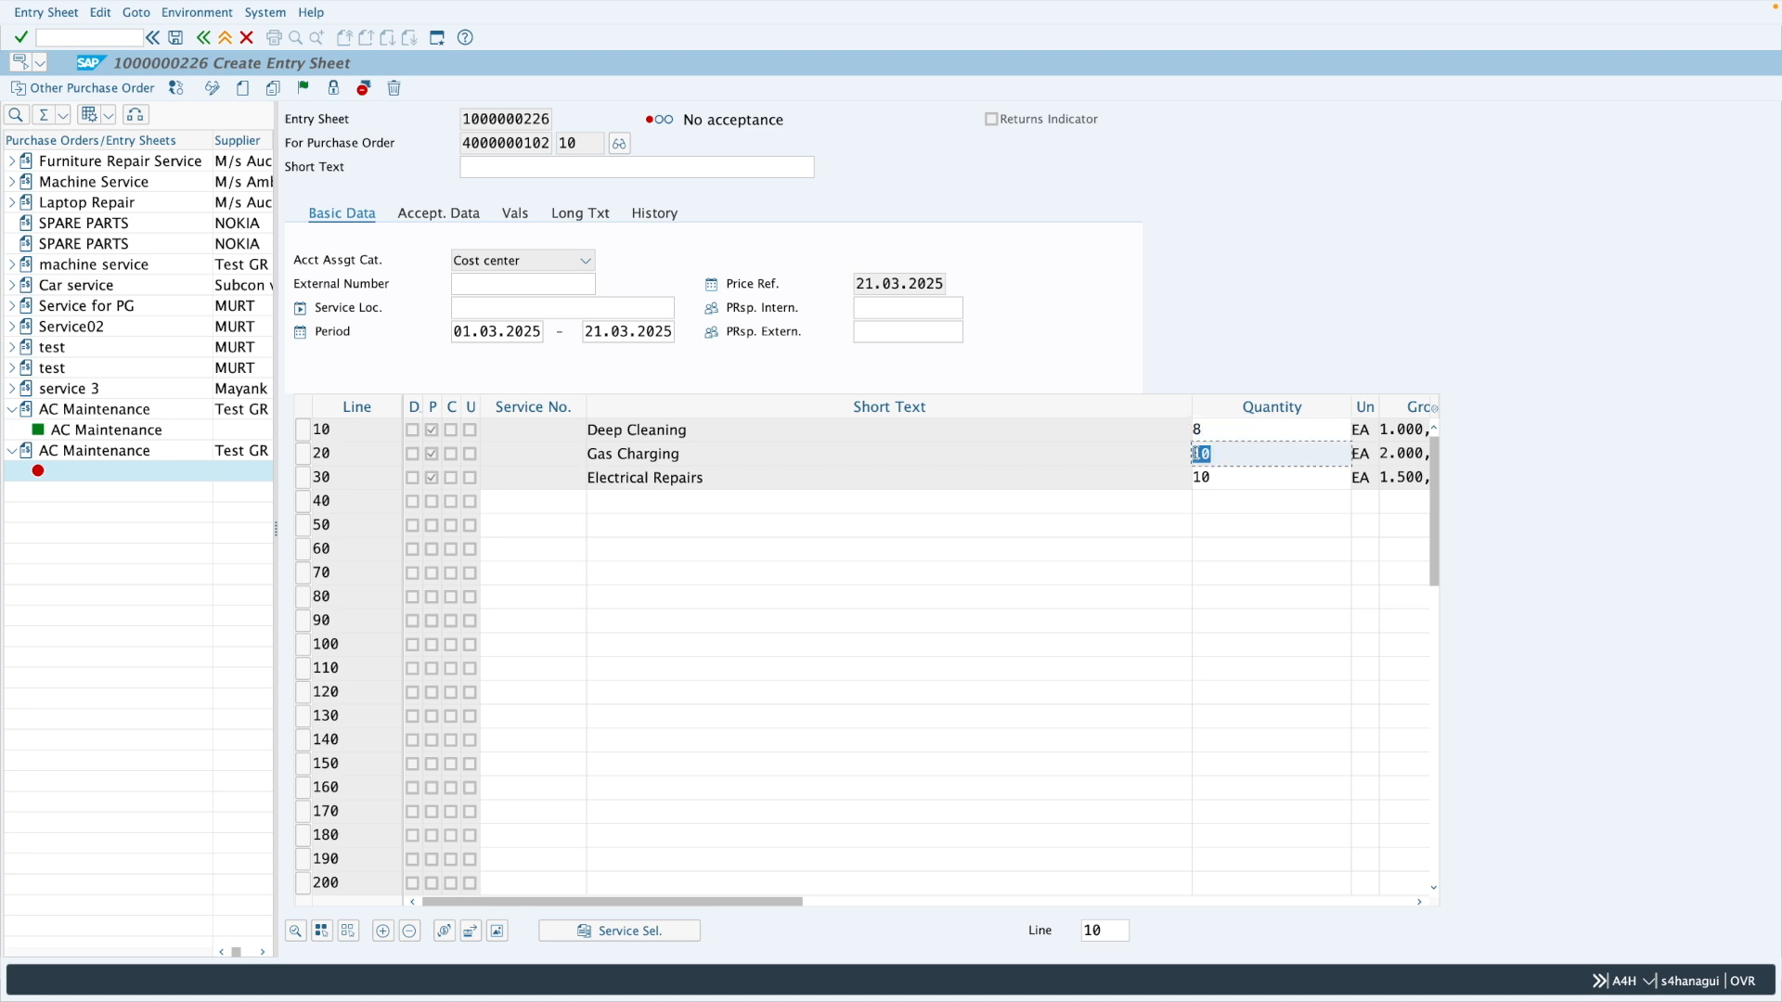
text(5)
key(Down)
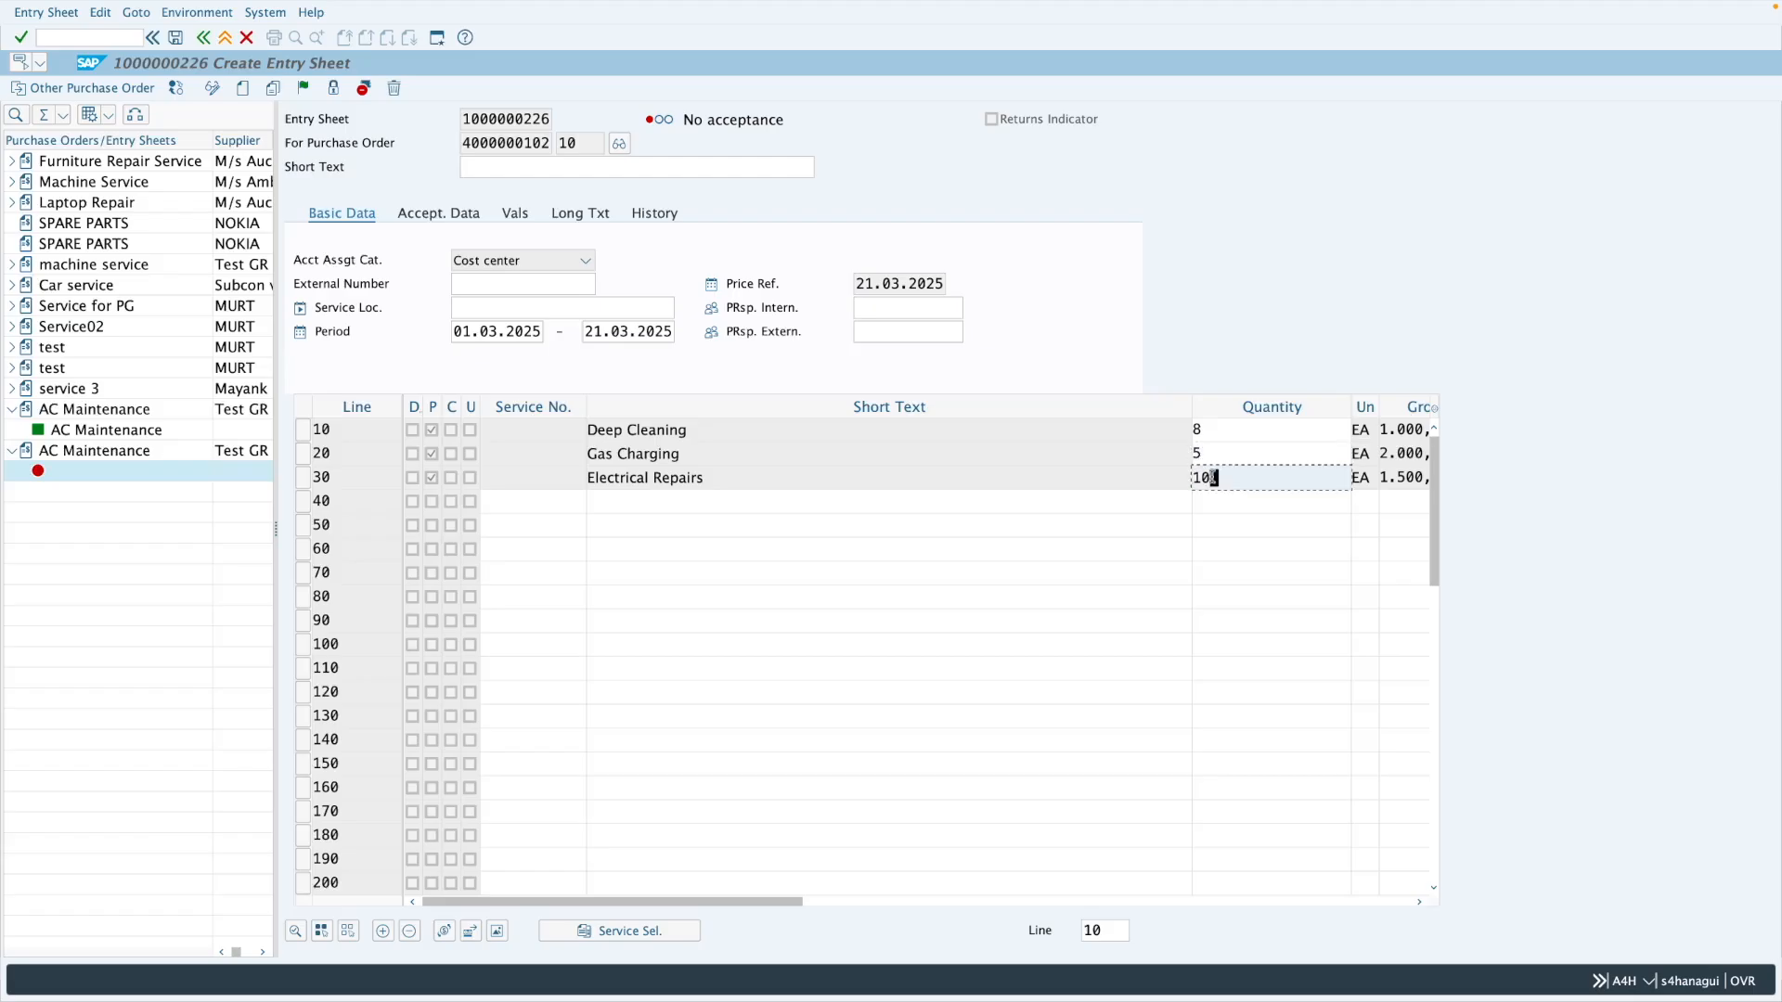
click(176, 41)
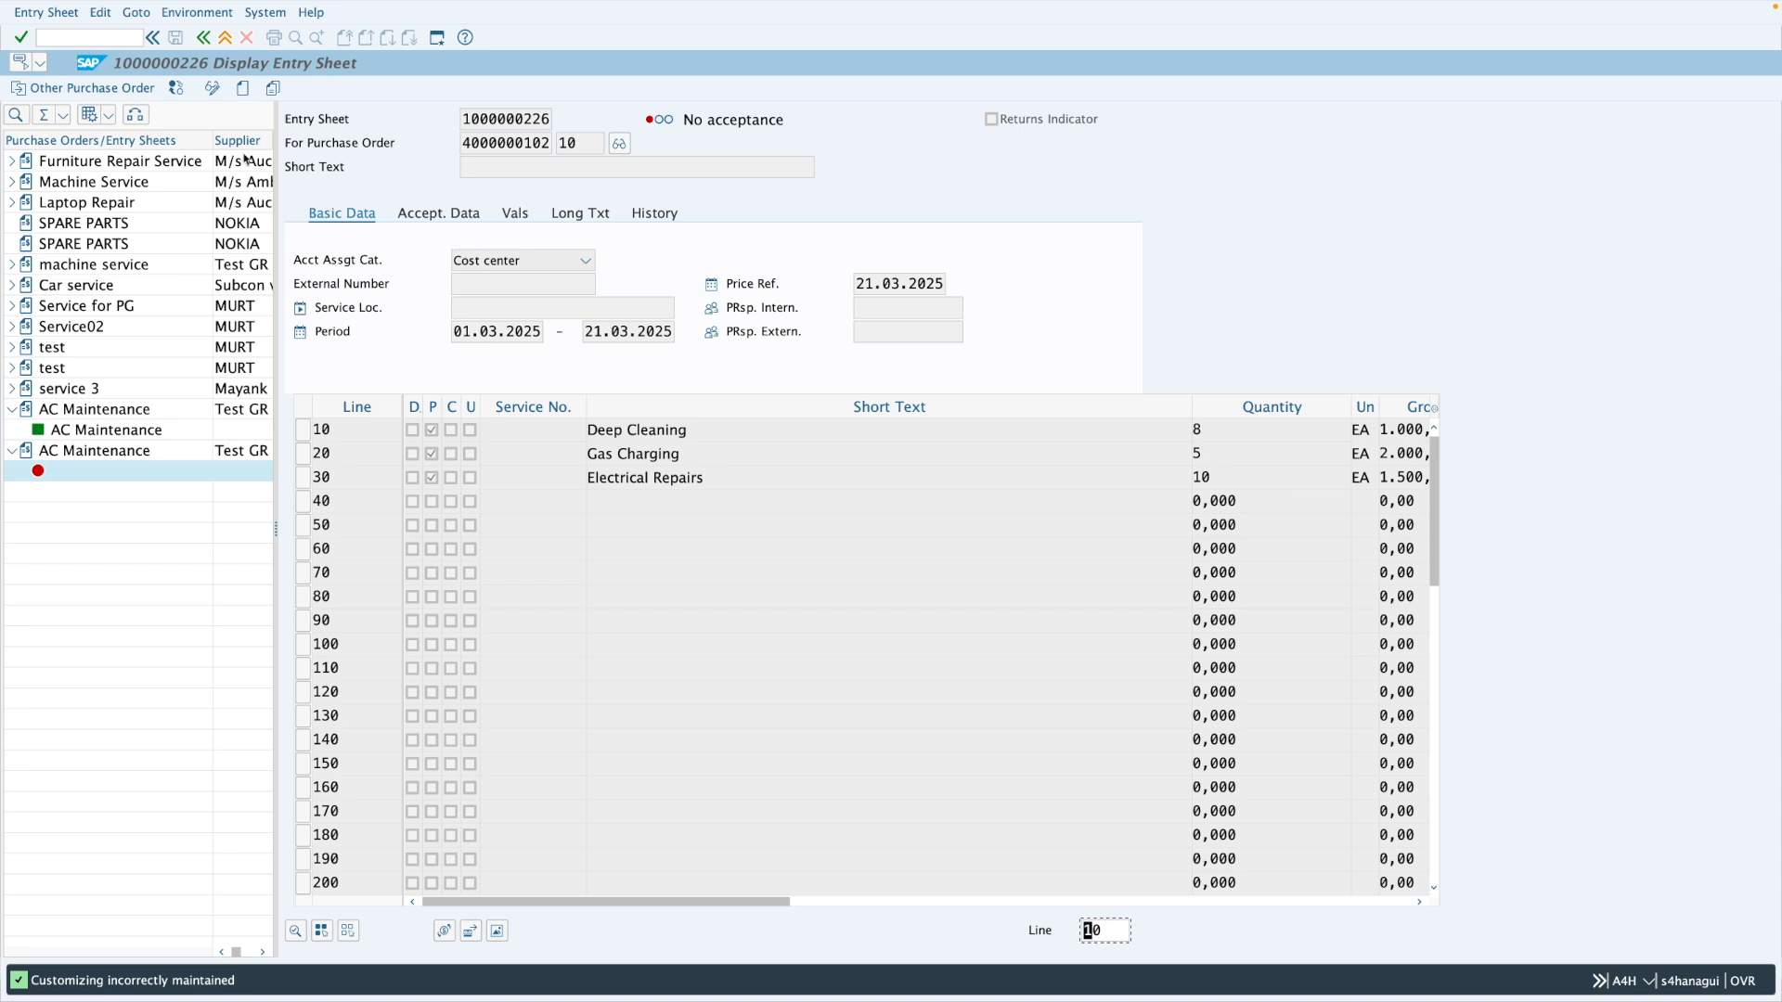
Switch the entry sheet to change mode, enter the short text AC Maintenance and save.
click(212, 88)
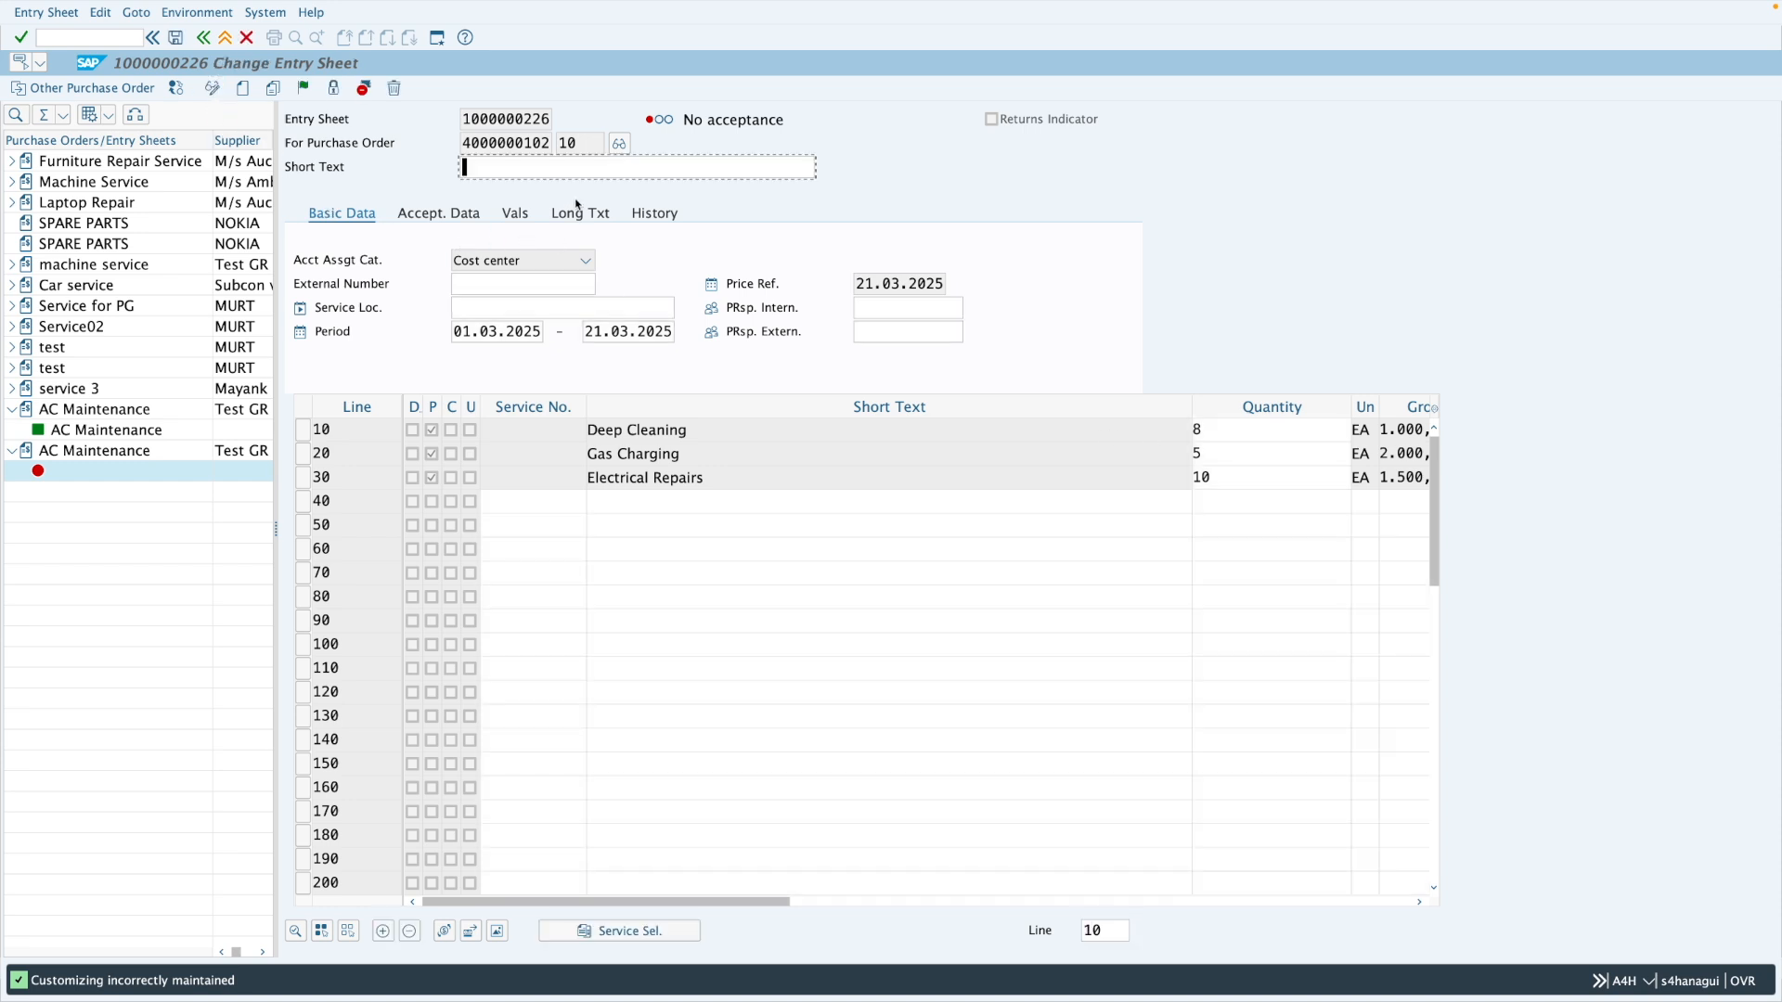
text(A)
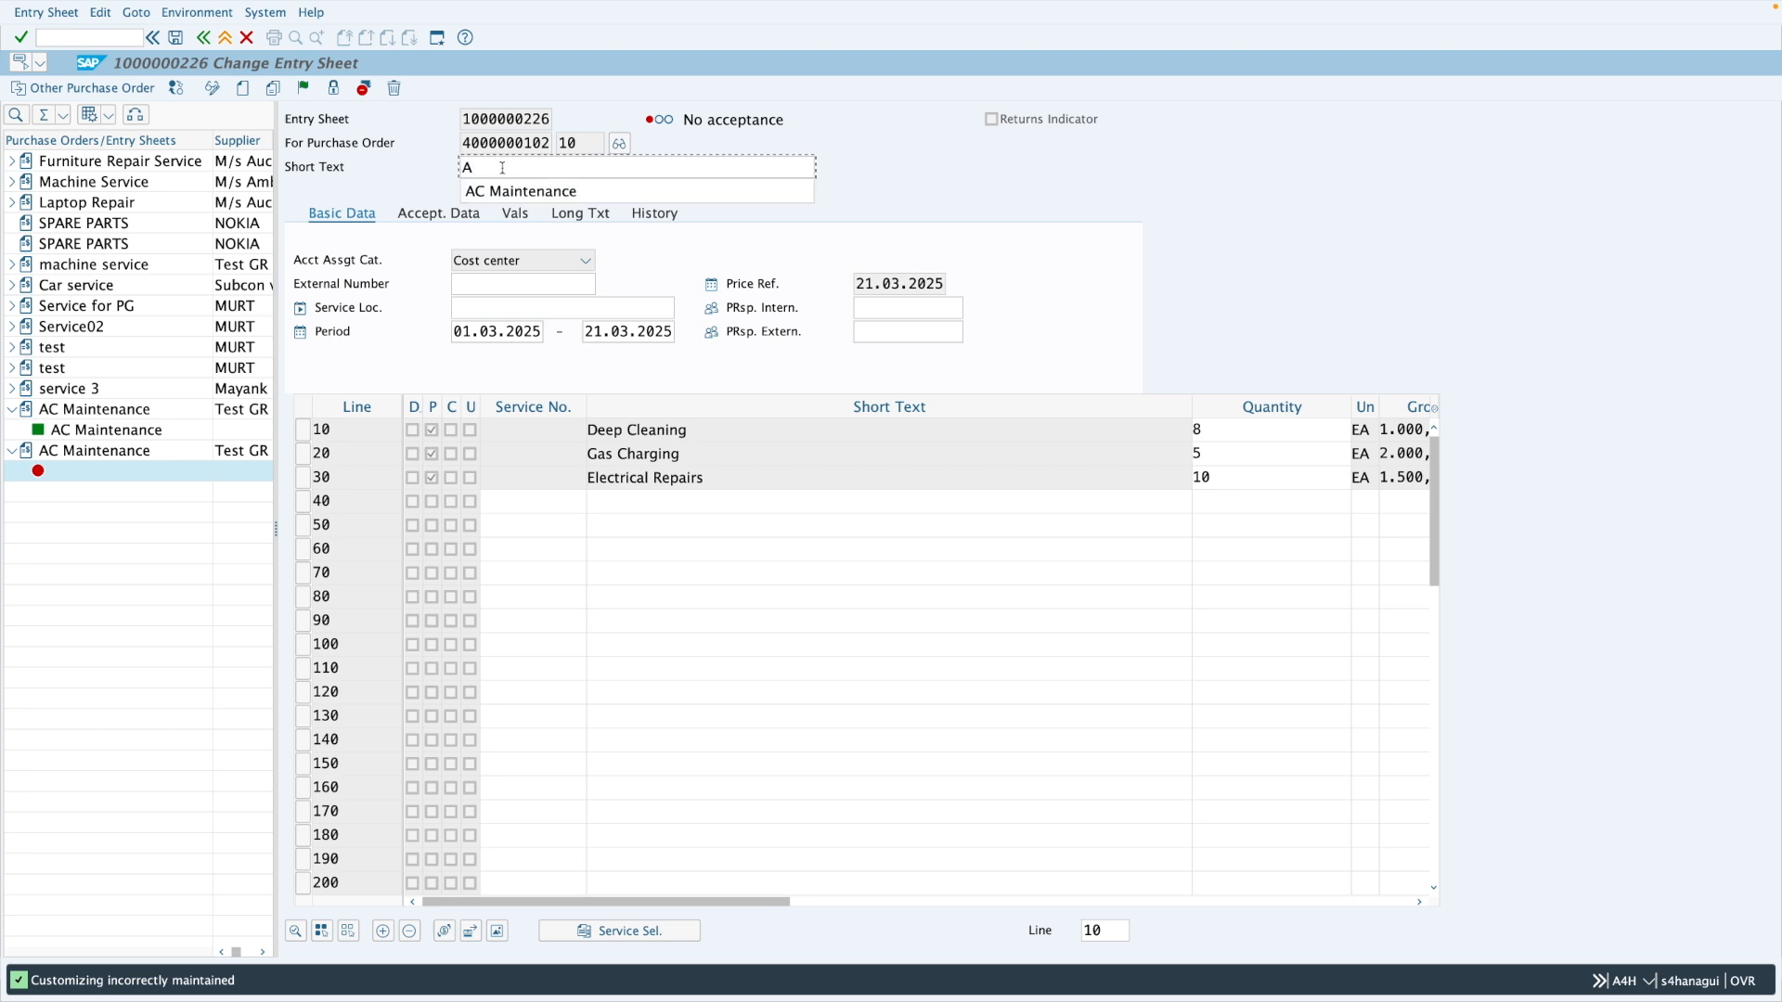
click(510, 191)
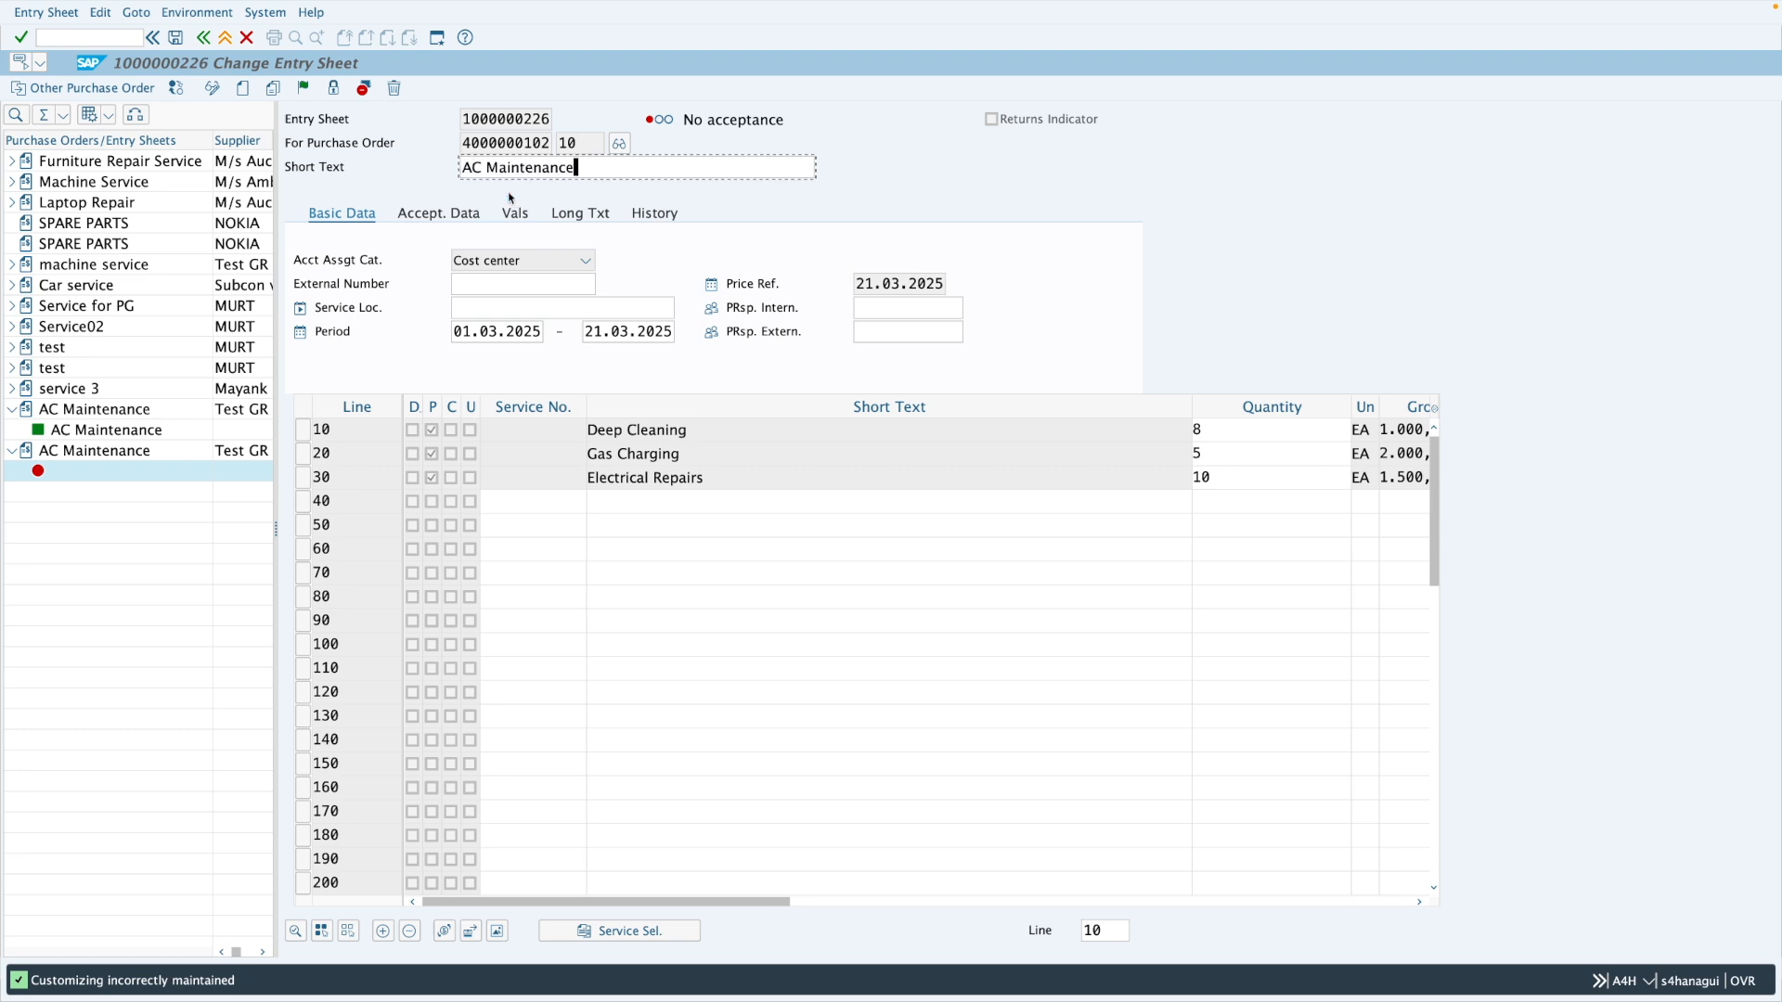
key(Return)
click(176, 37)
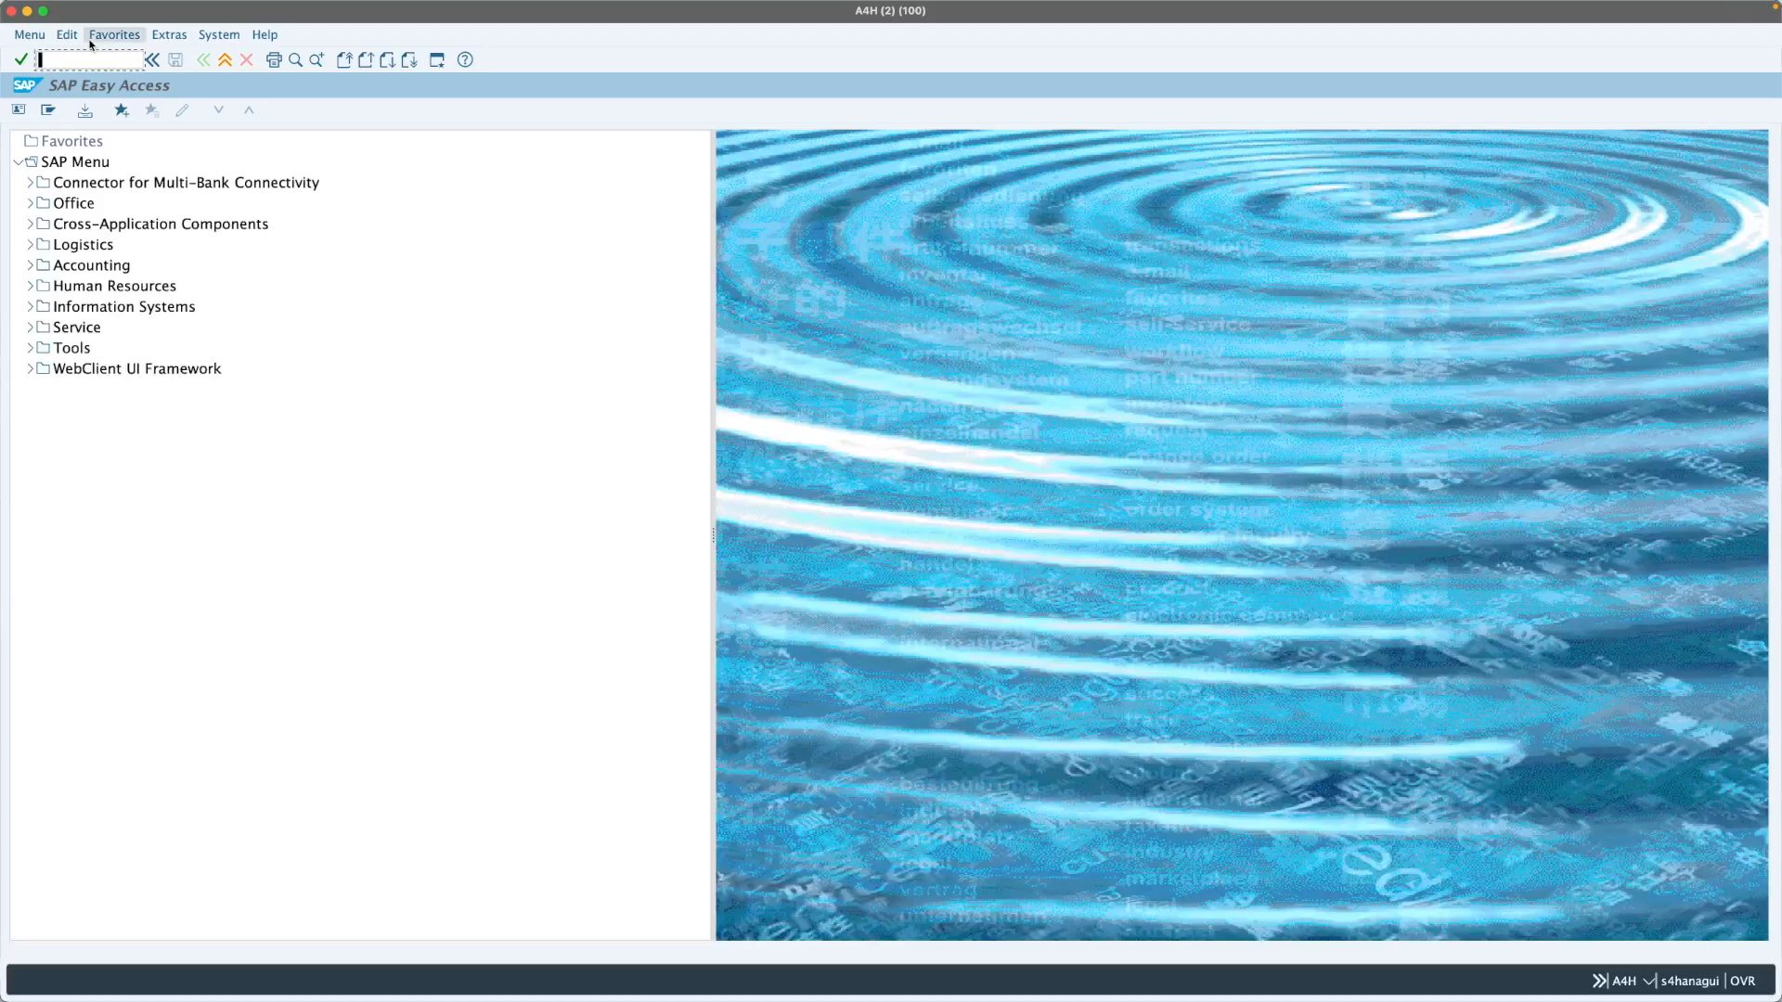
In the second session, display the purchase order with transaction ME23N and check the service entry in its history.
text(me23n)
key(Return)
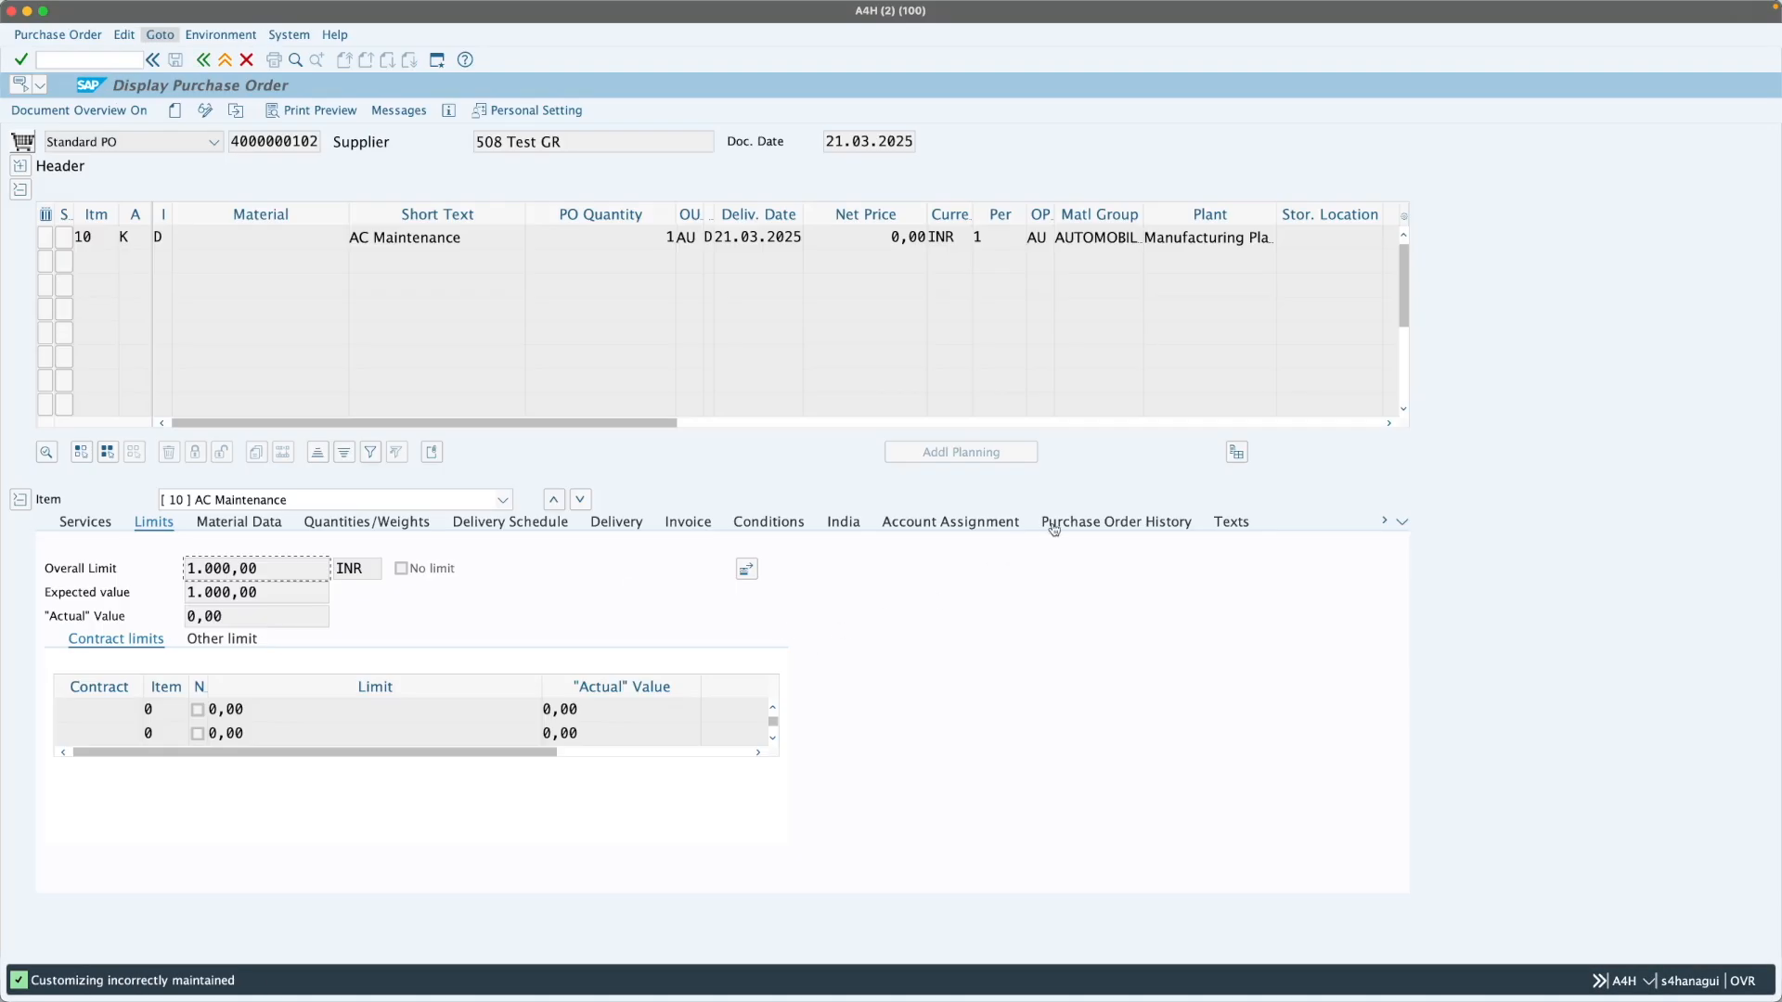
click(1056, 525)
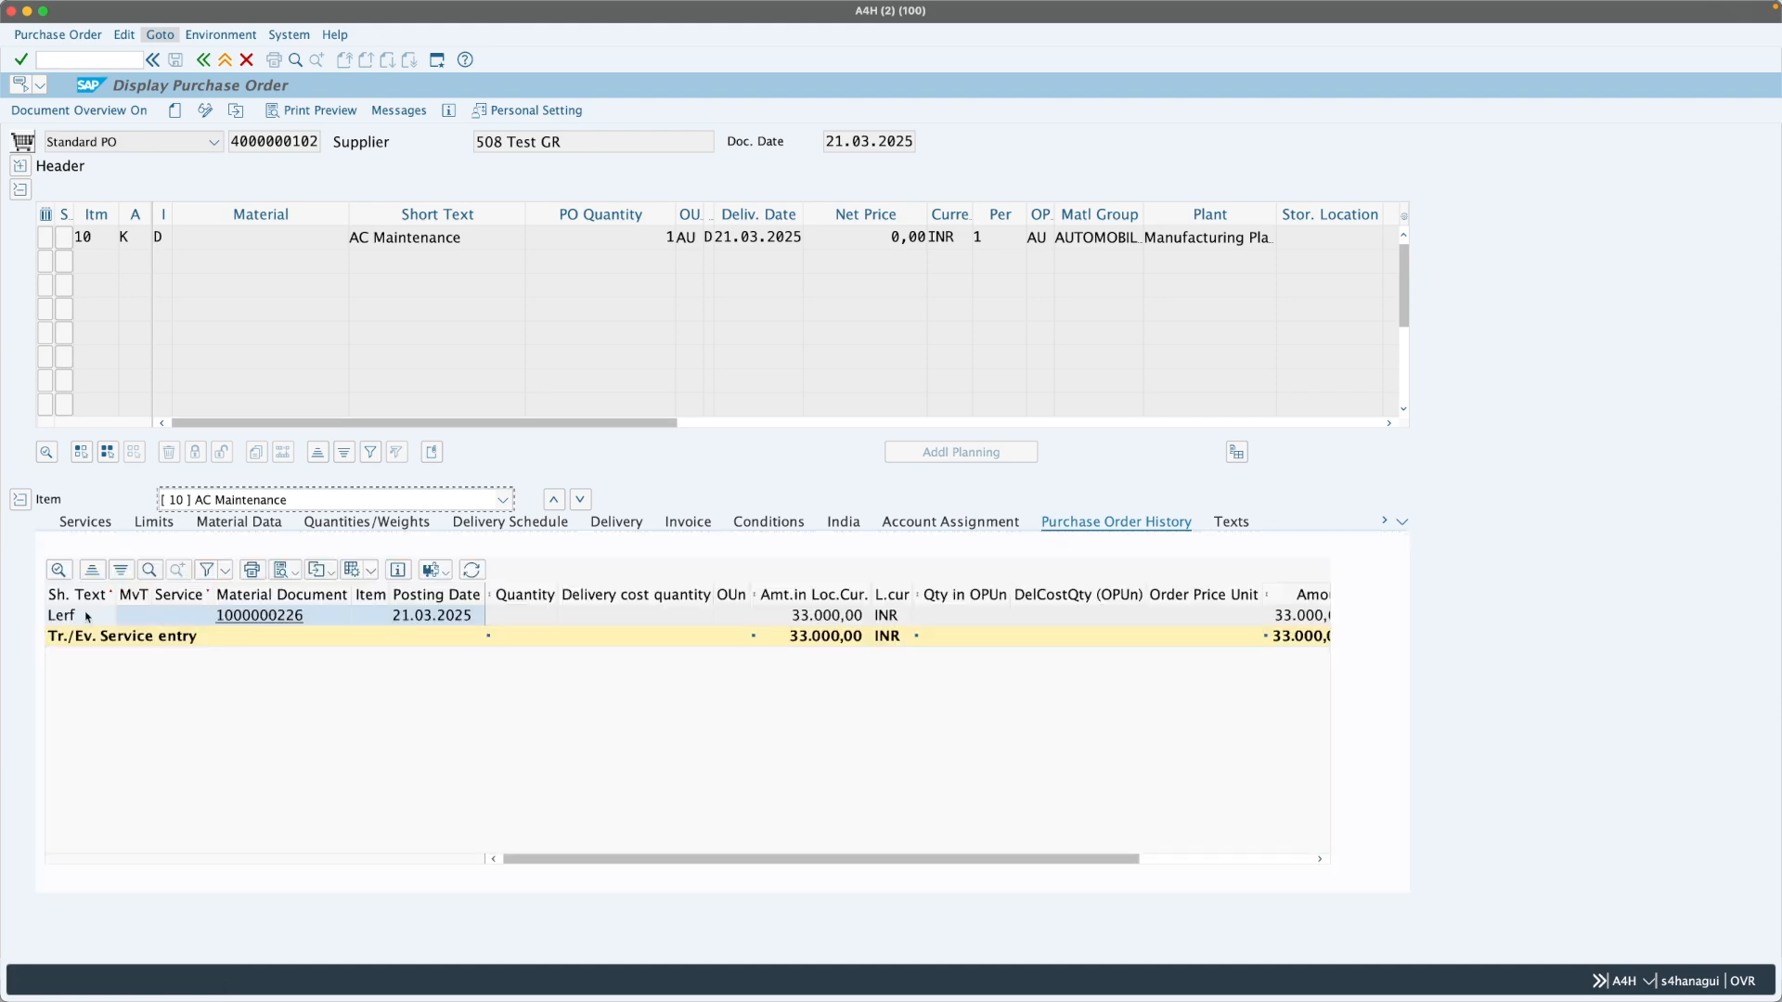
click(803, 622)
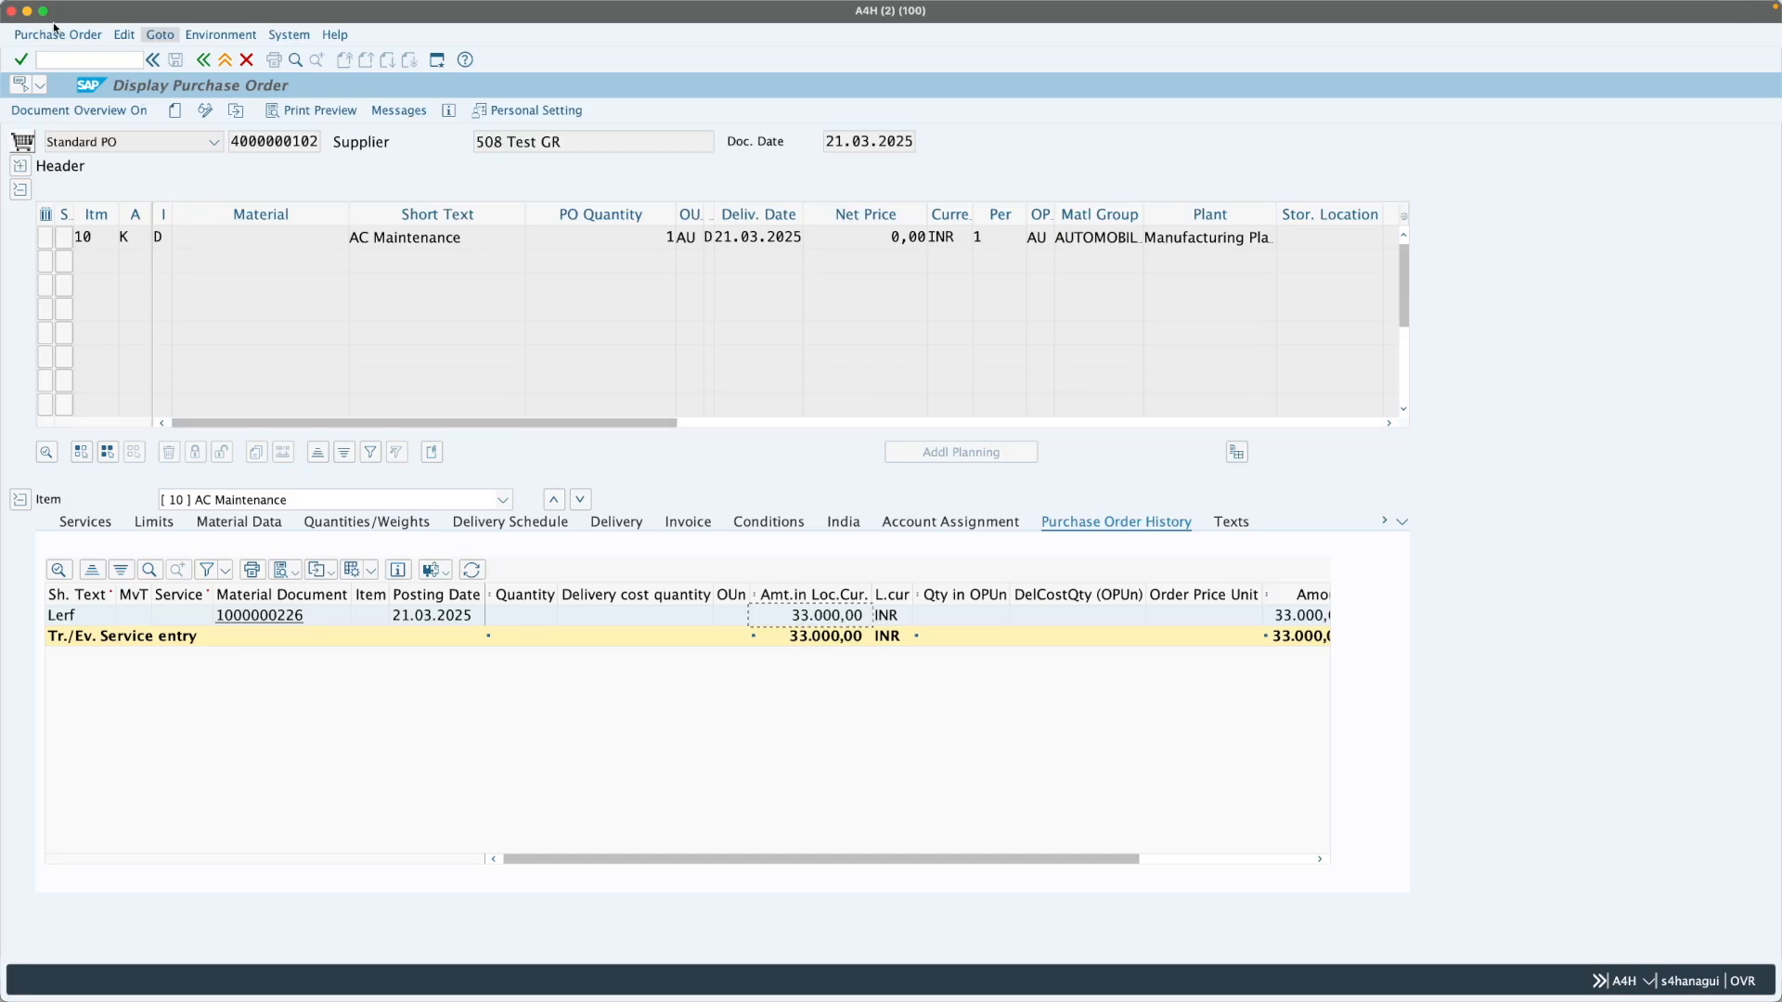
Return to the entry sheet session, mark the sheet as final entry, accept it and save.
key(ctrl+Left)
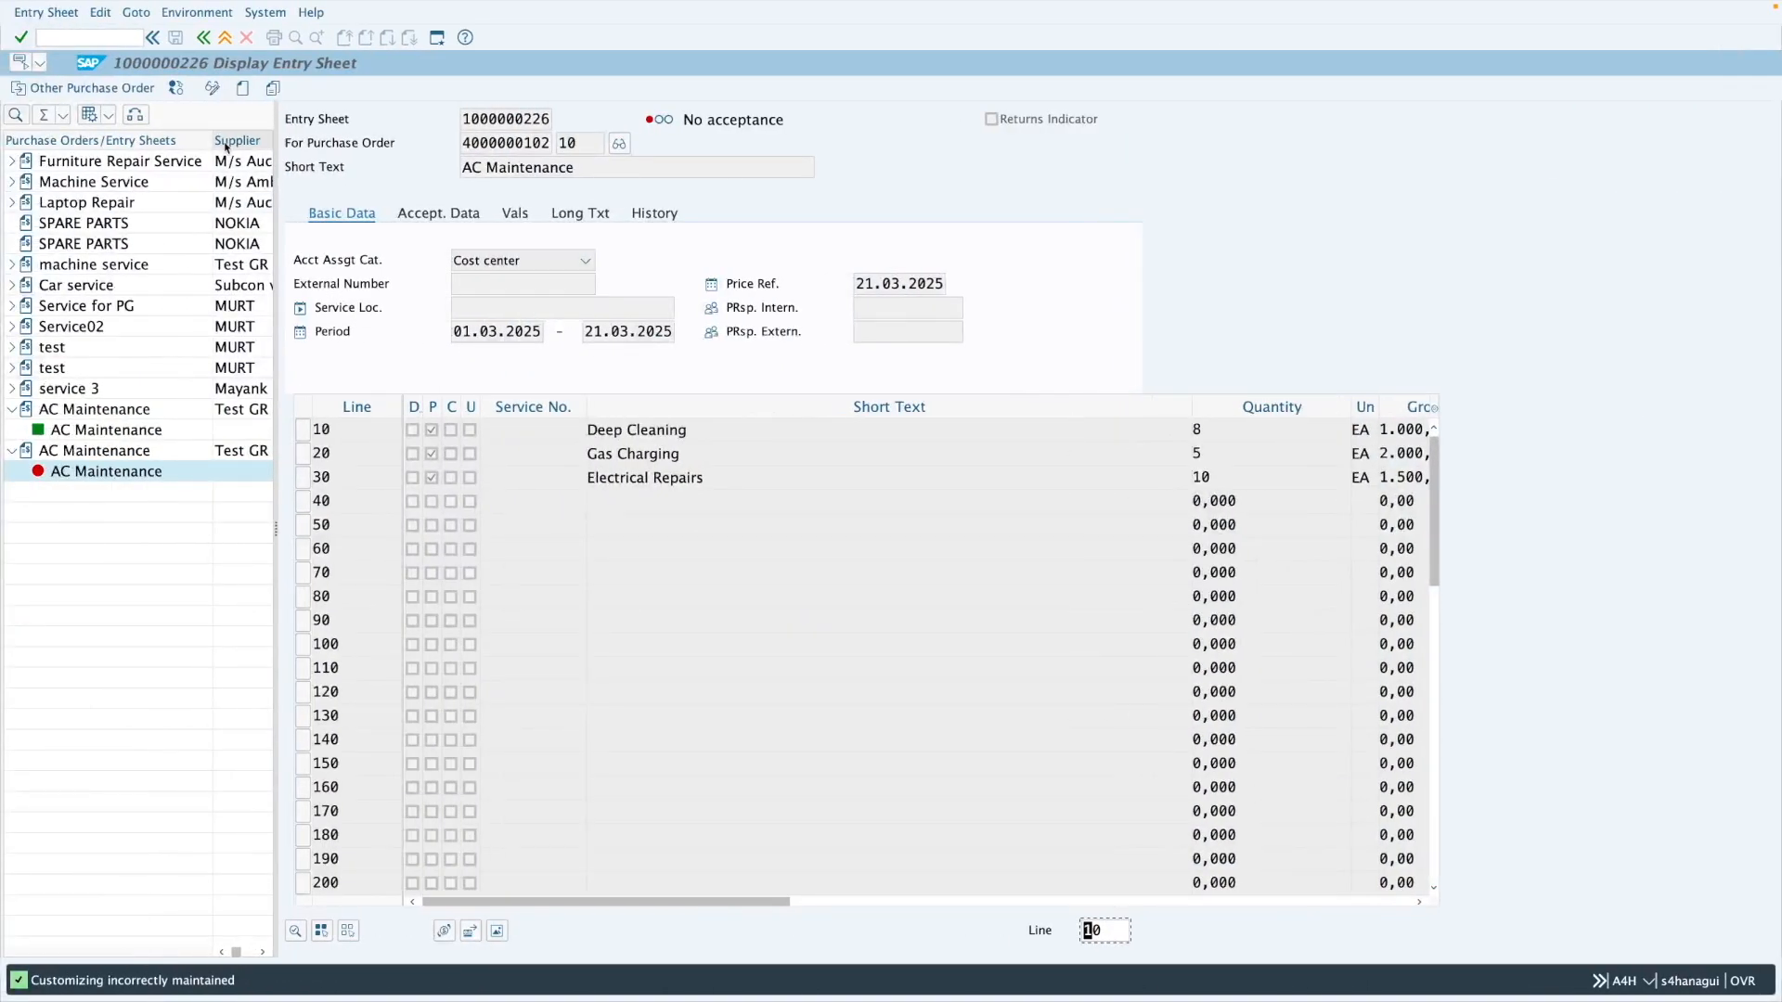
click(212, 87)
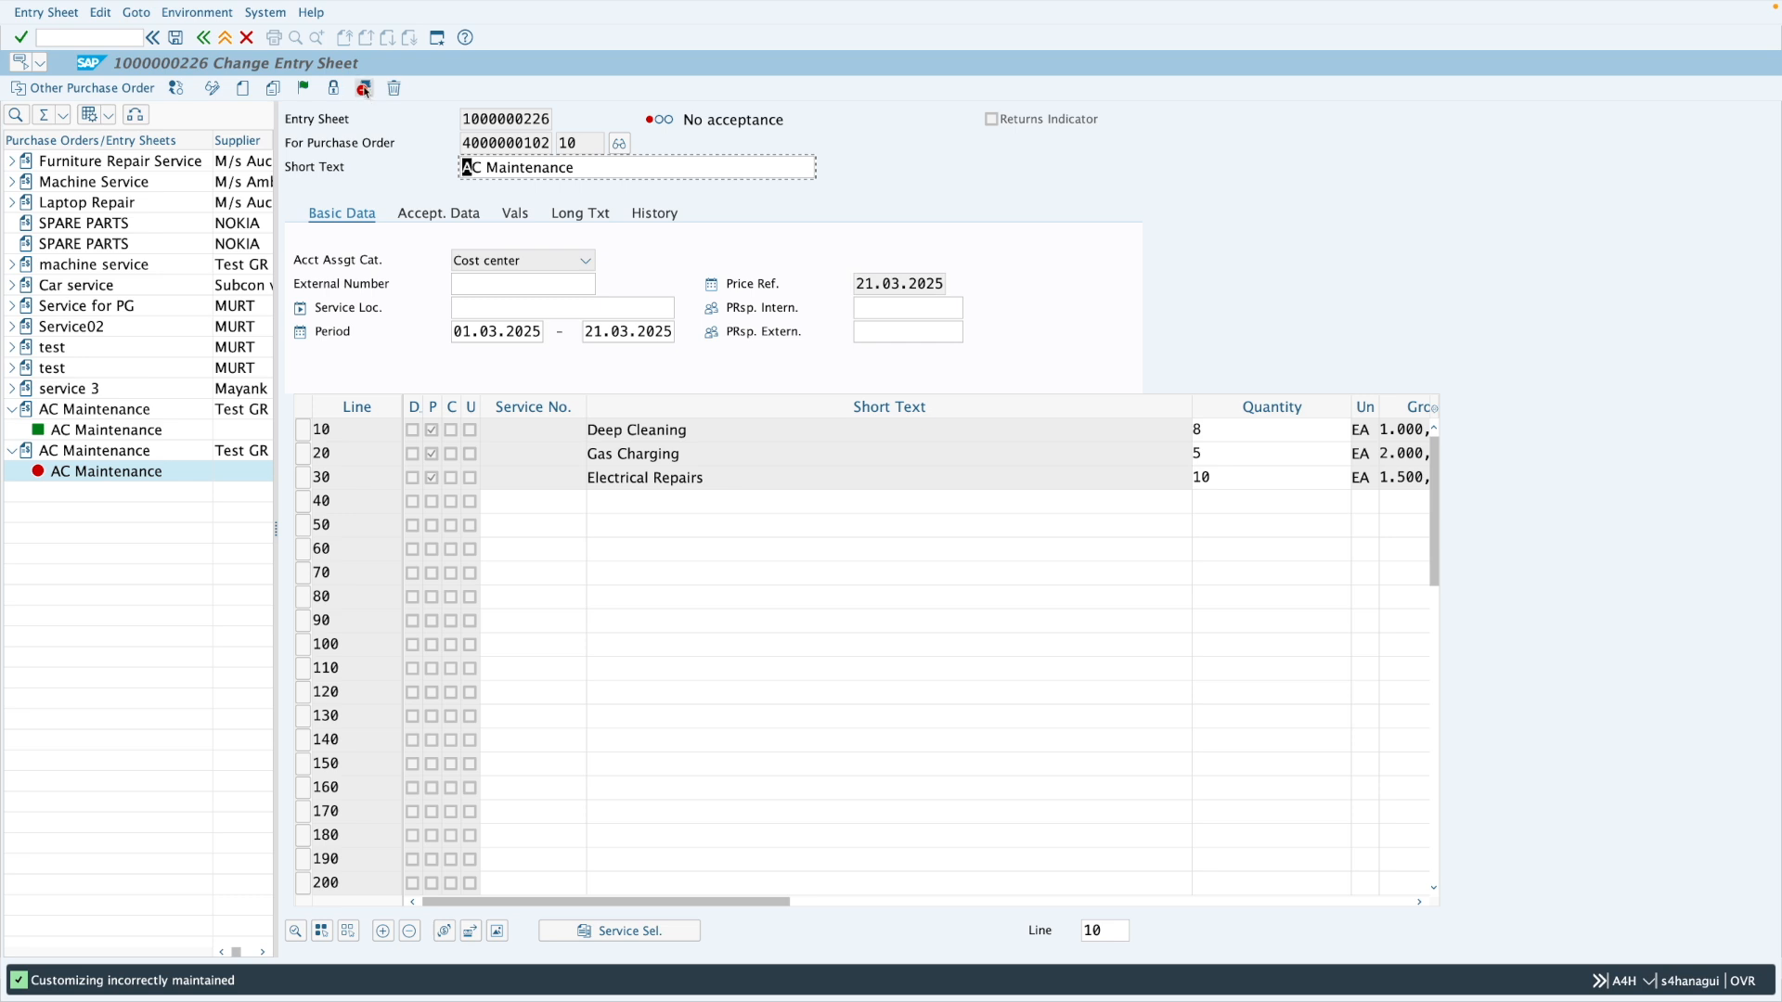
click(365, 90)
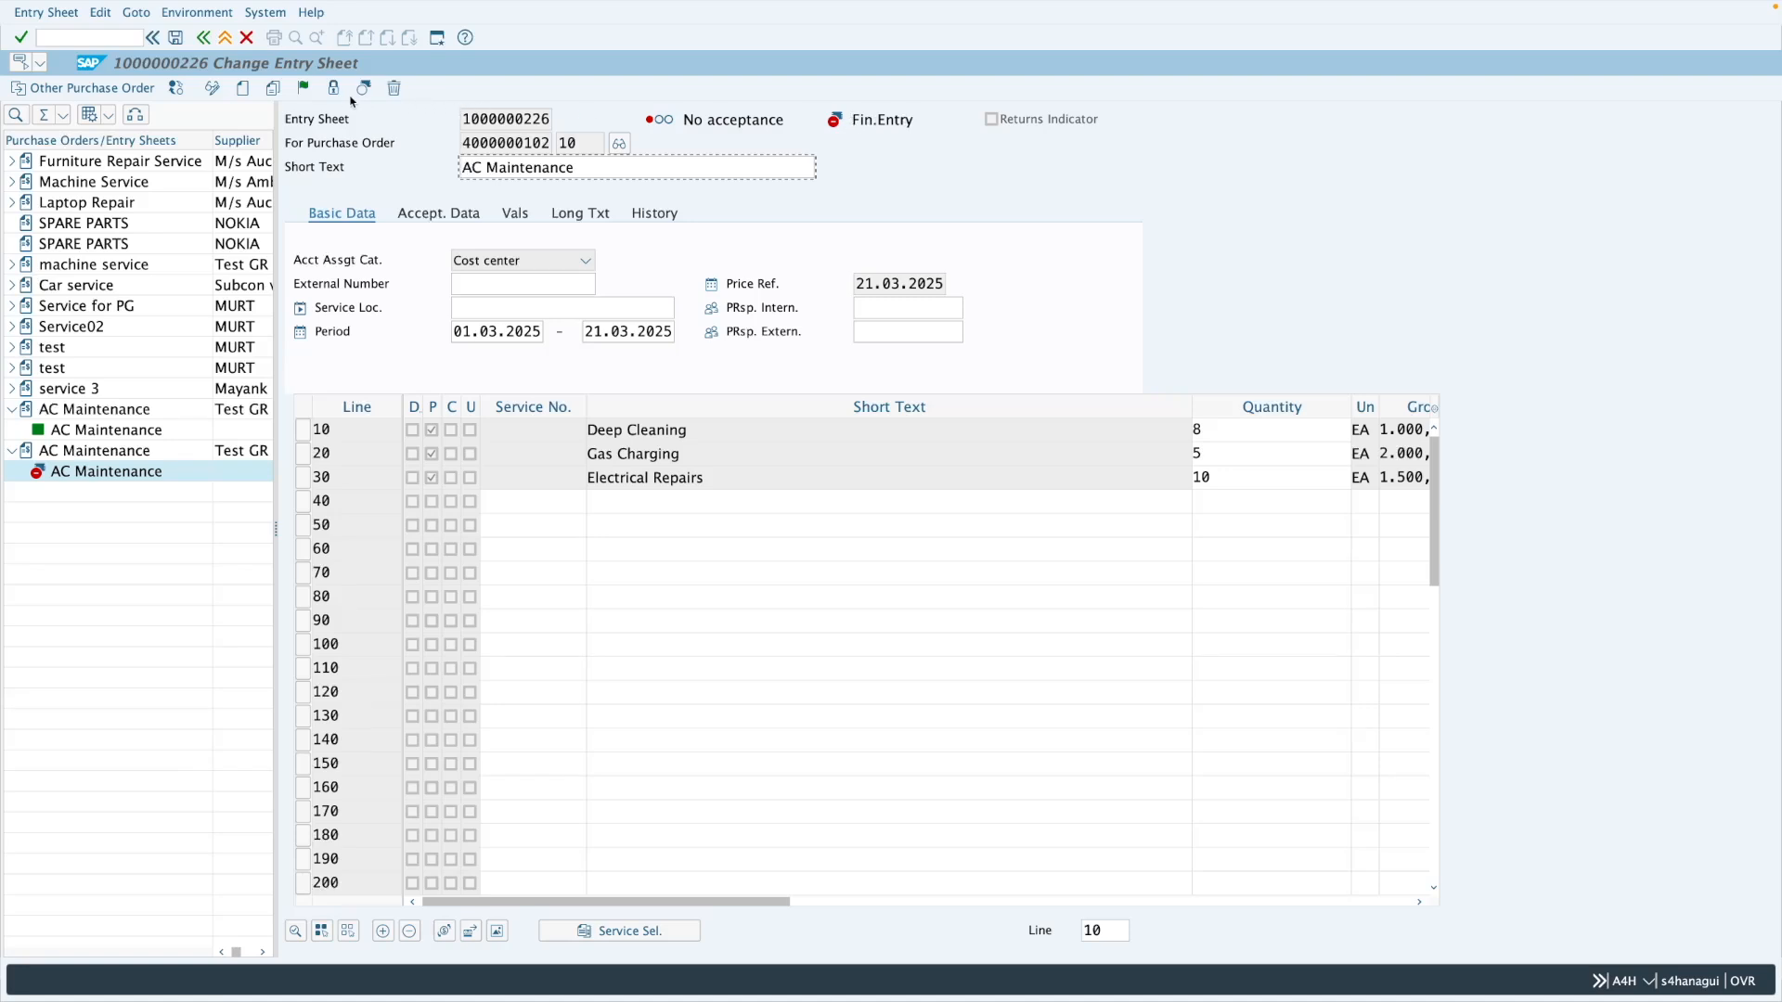
click(303, 88)
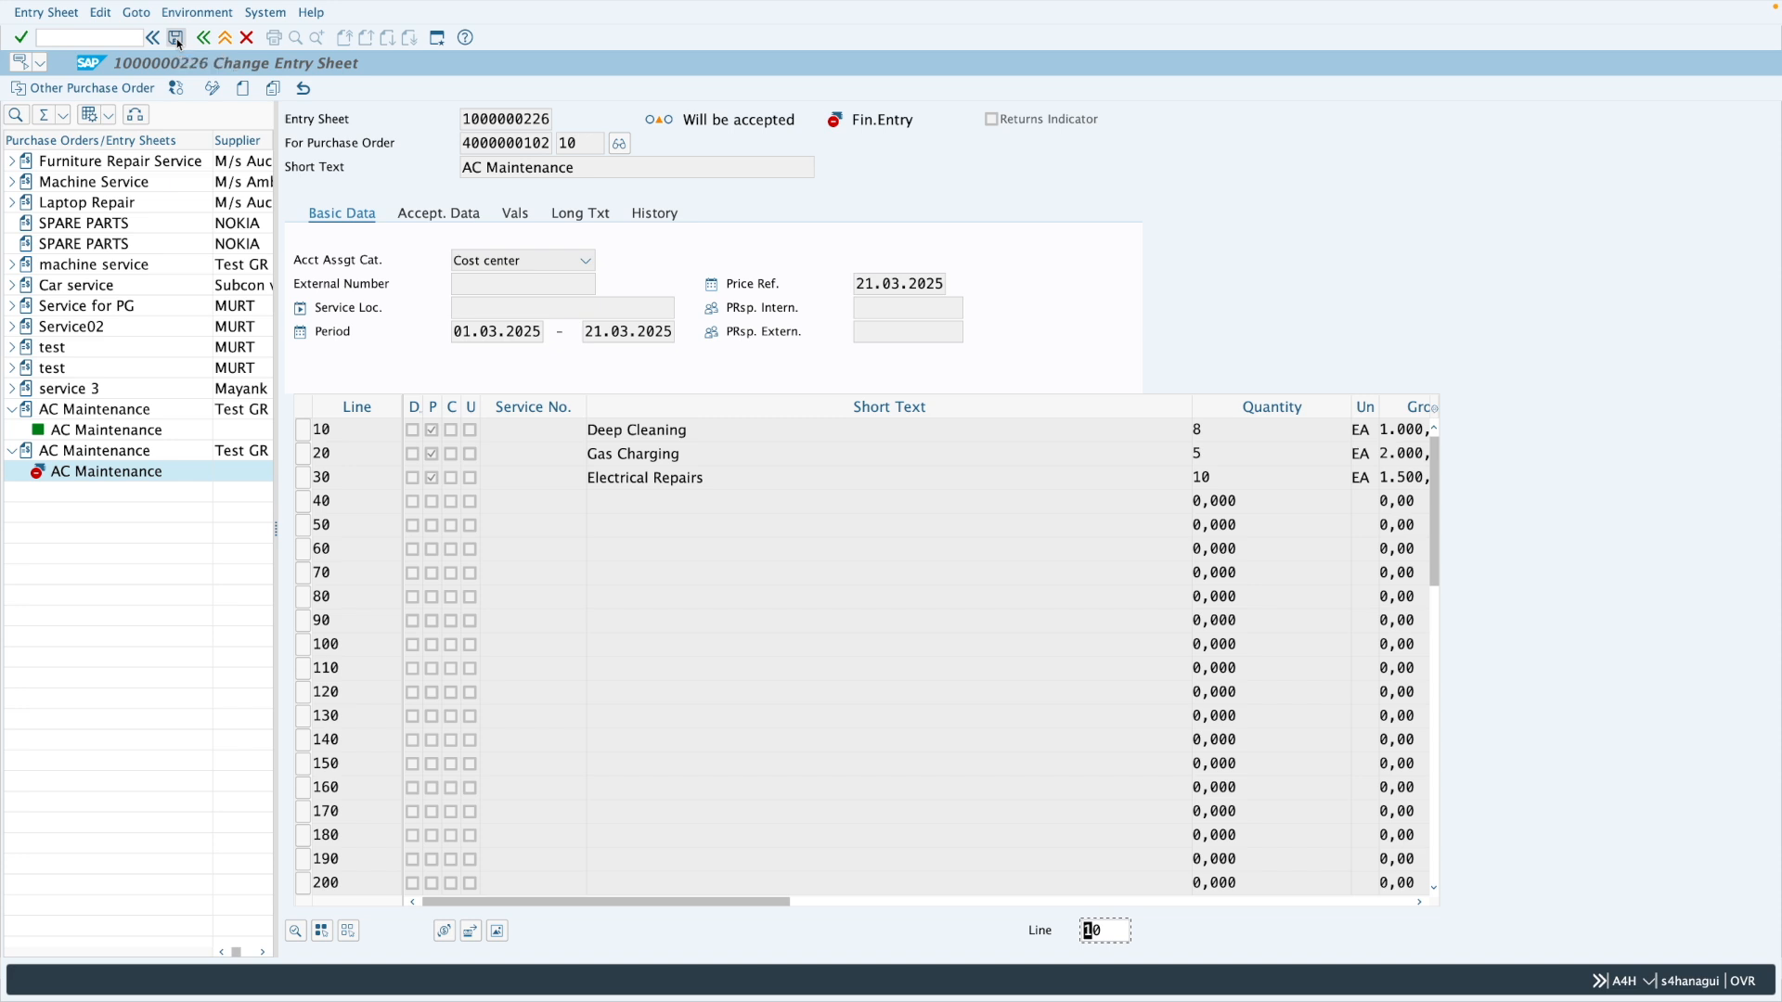
click(178, 41)
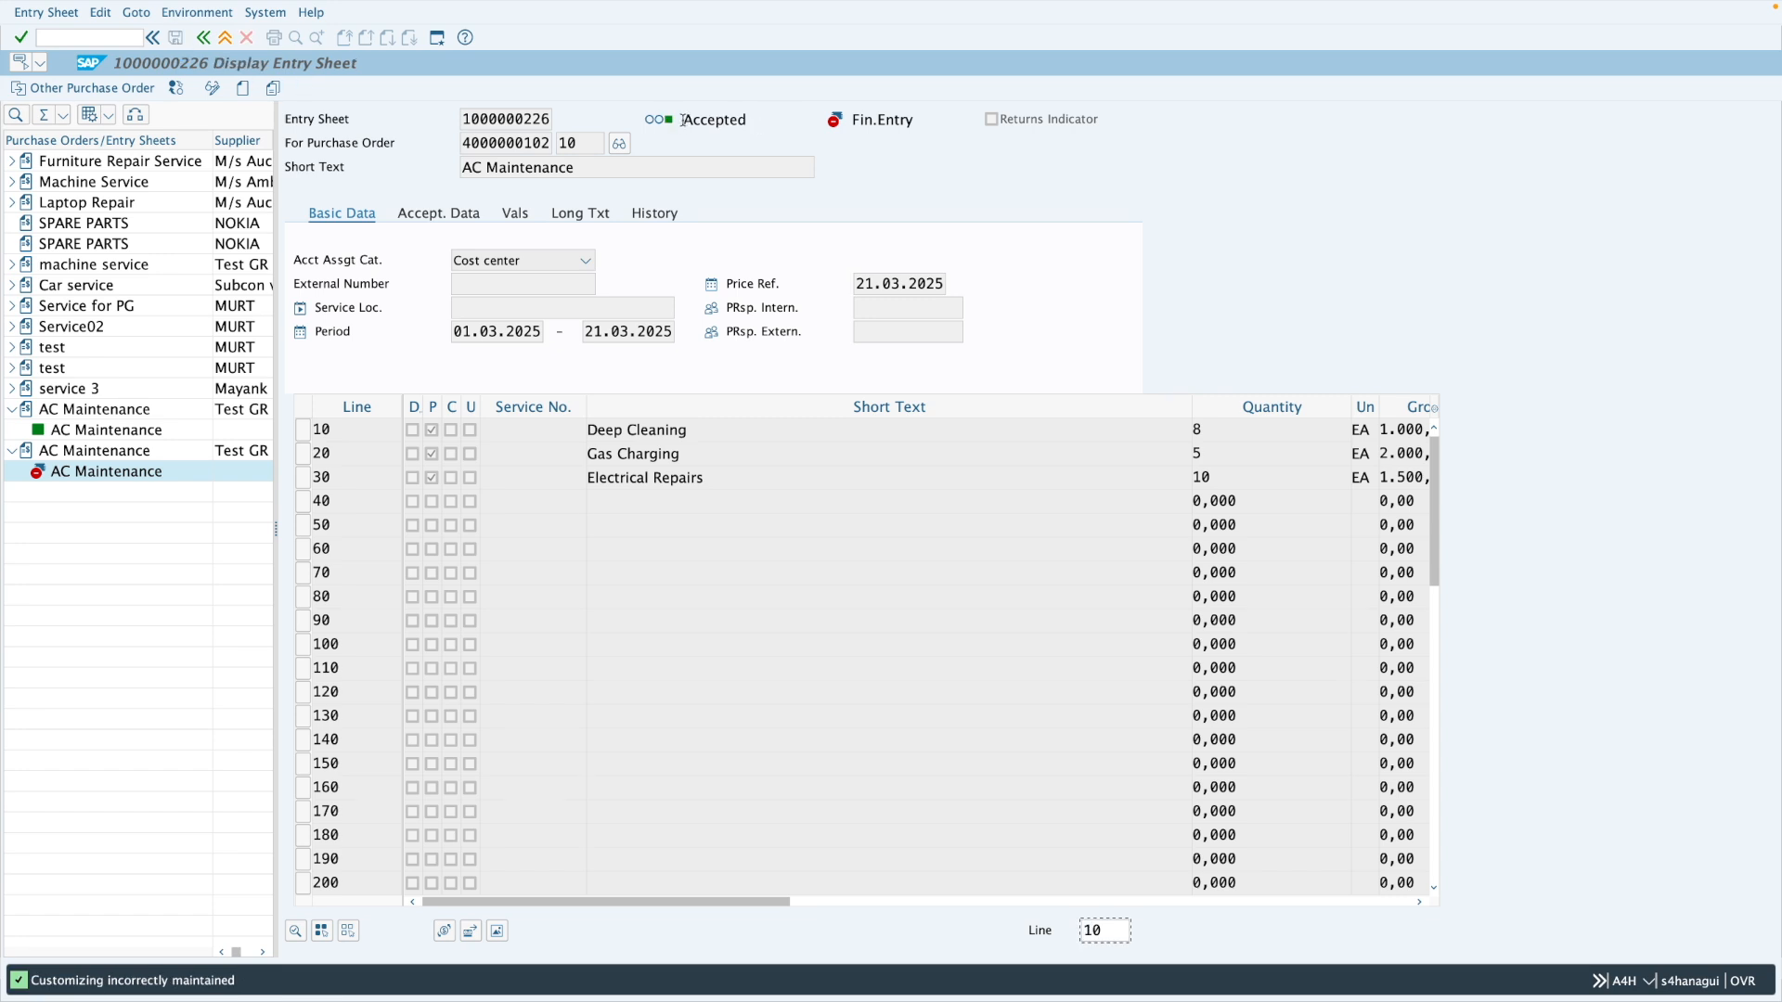
Reopen the purchase order with transaction ME23N and check the goods receipt and service entry amounts in its history.
click(226, 39)
text(me23n)
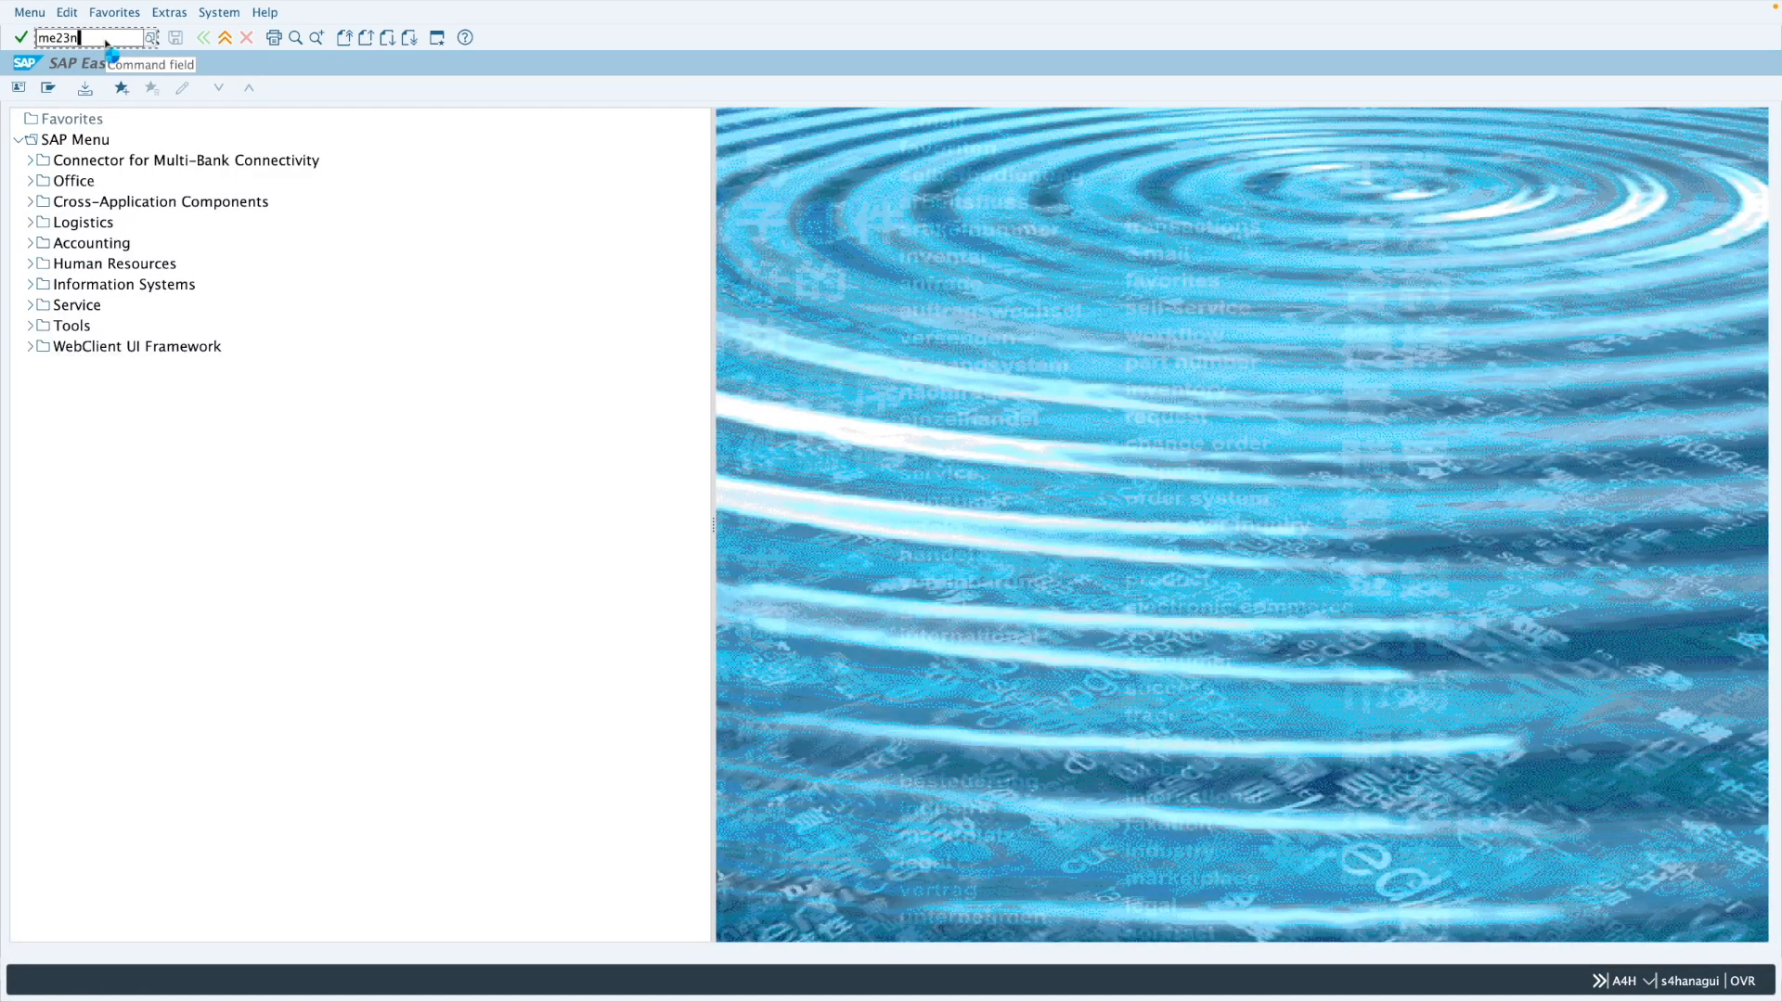
key(Return)
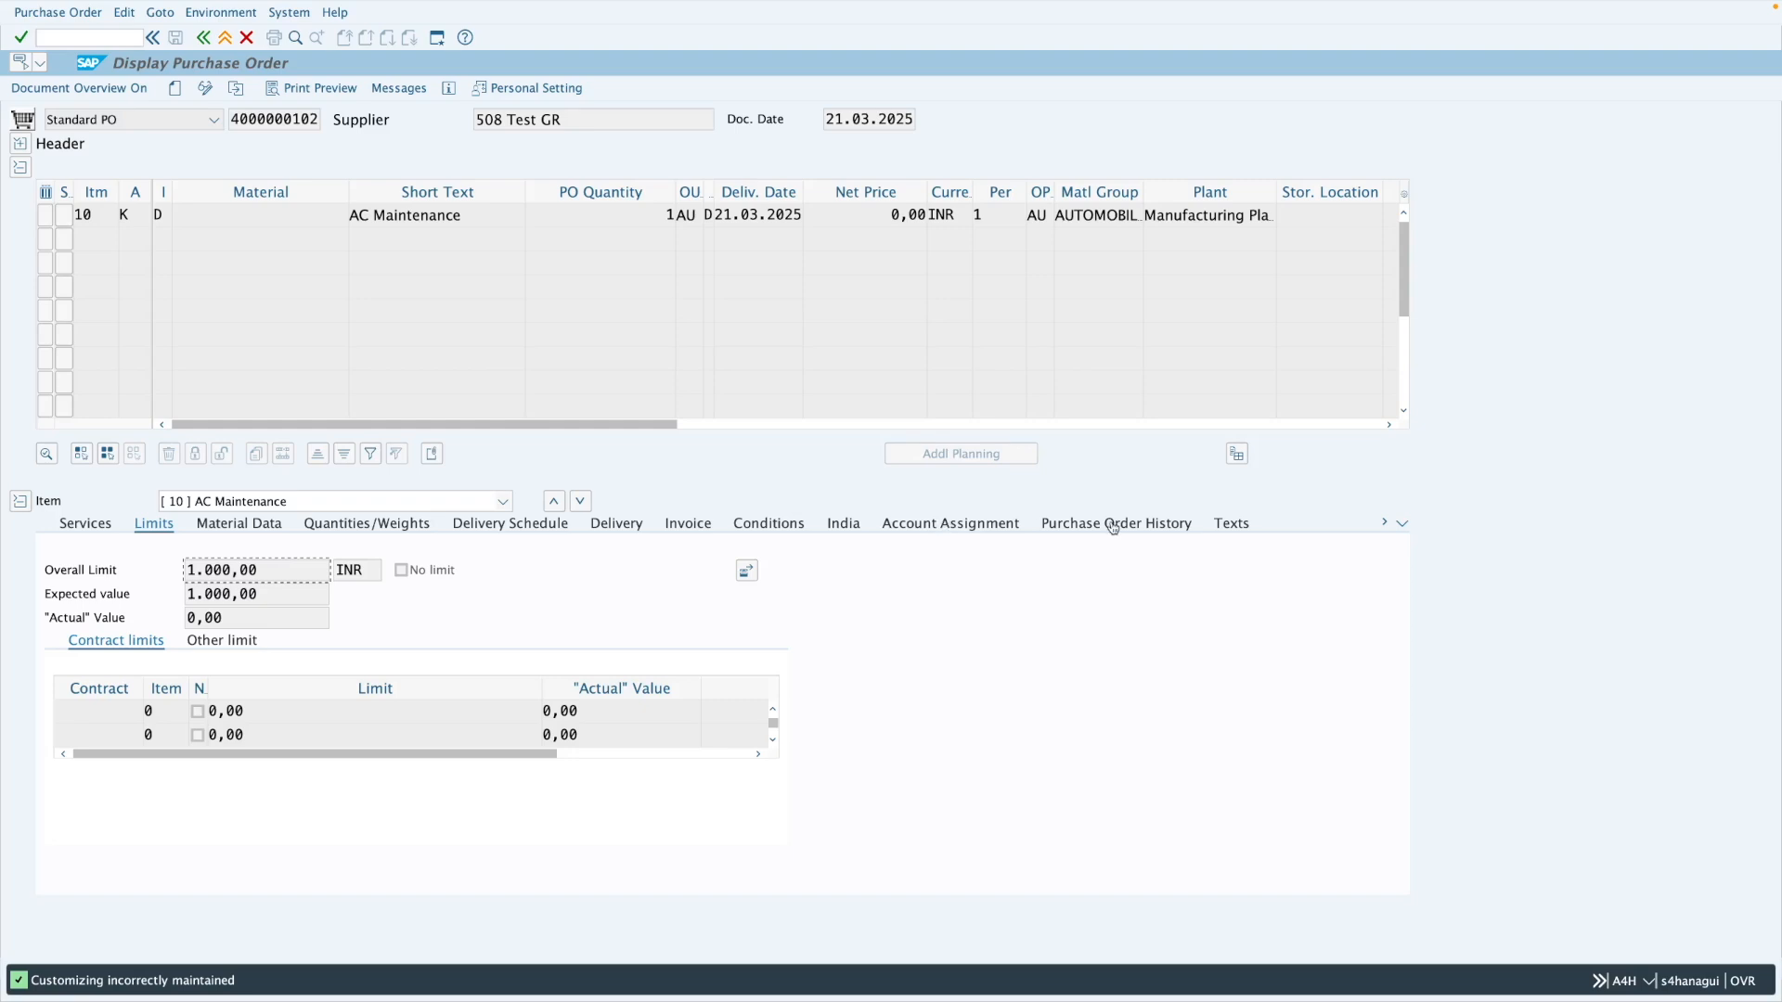
click(1113, 524)
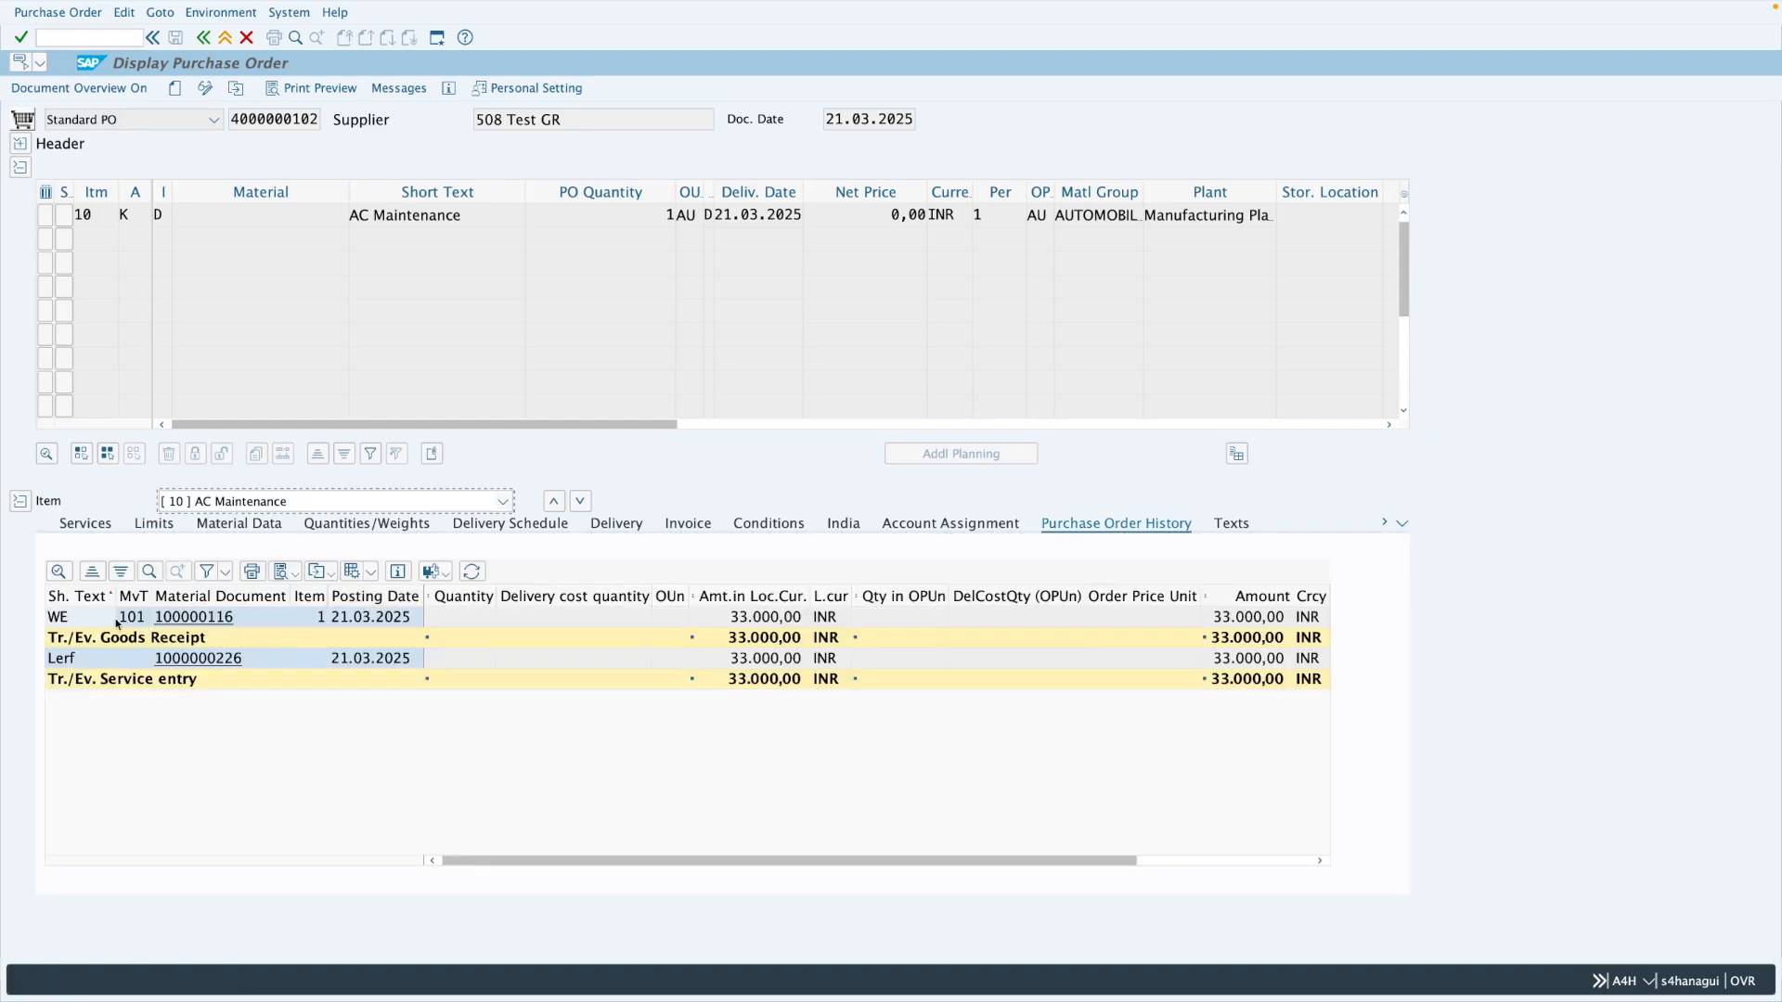
click(749, 618)
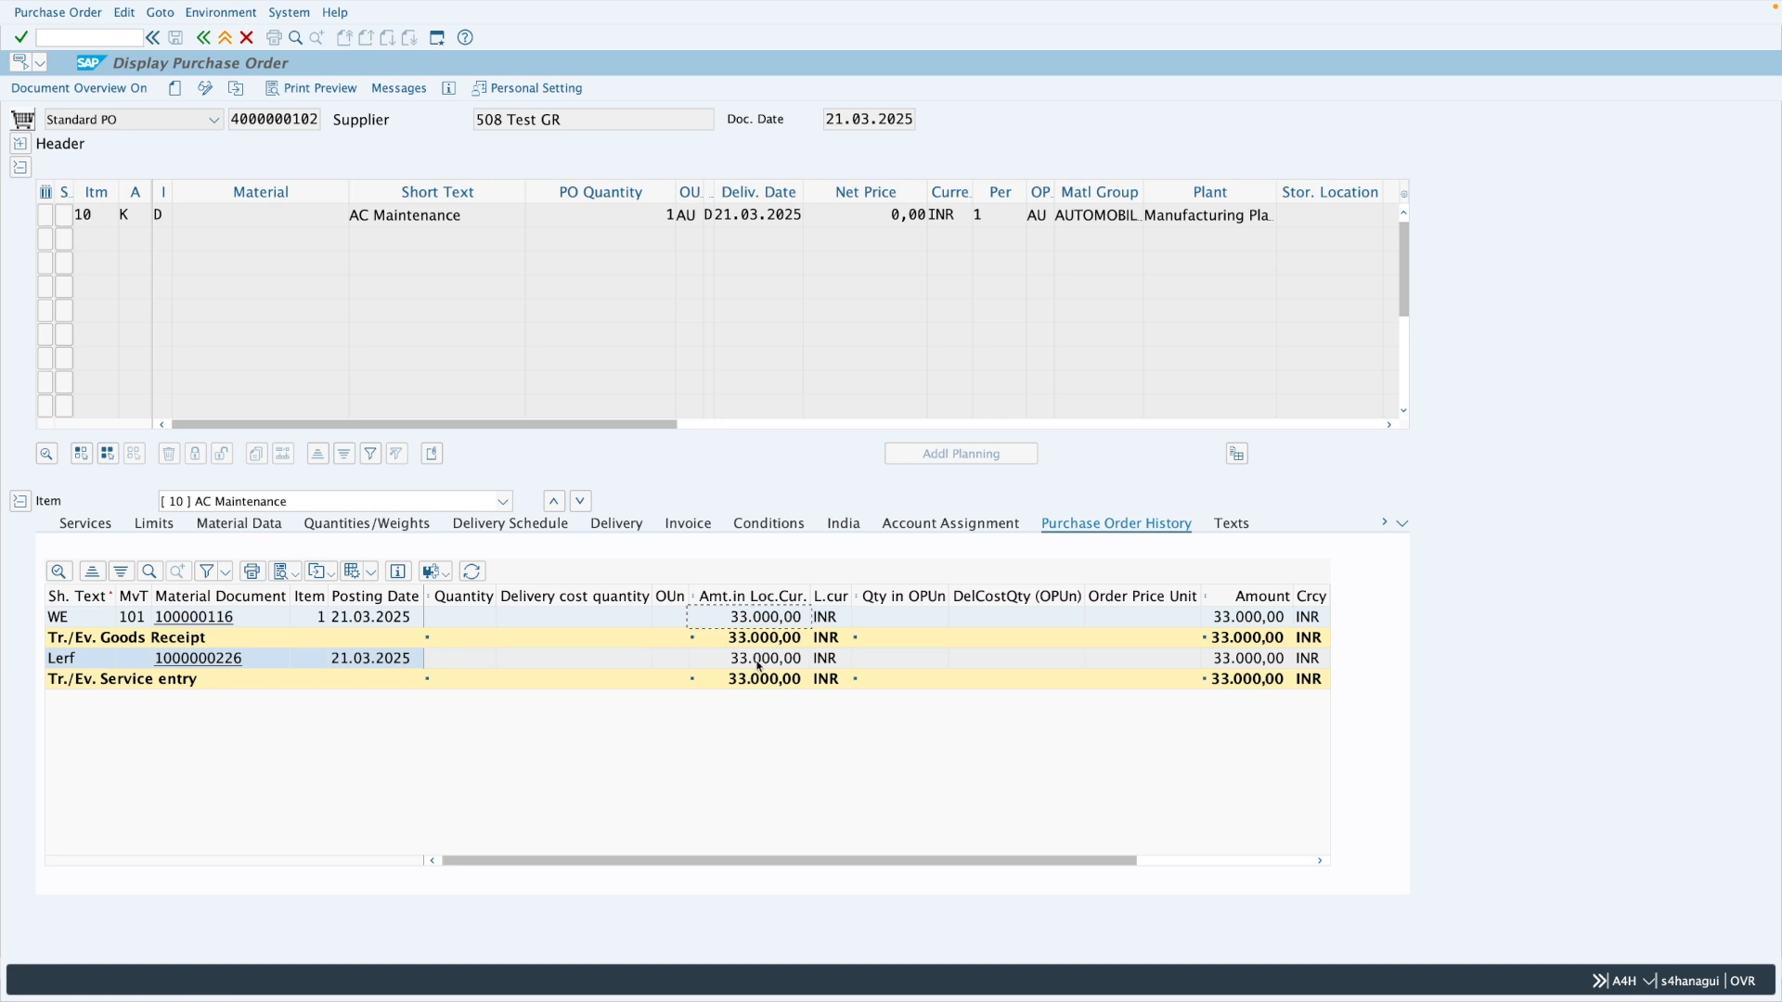
Open the goods receipt's material document and examine its accounting document postings and purchase order data.
click(214, 619)
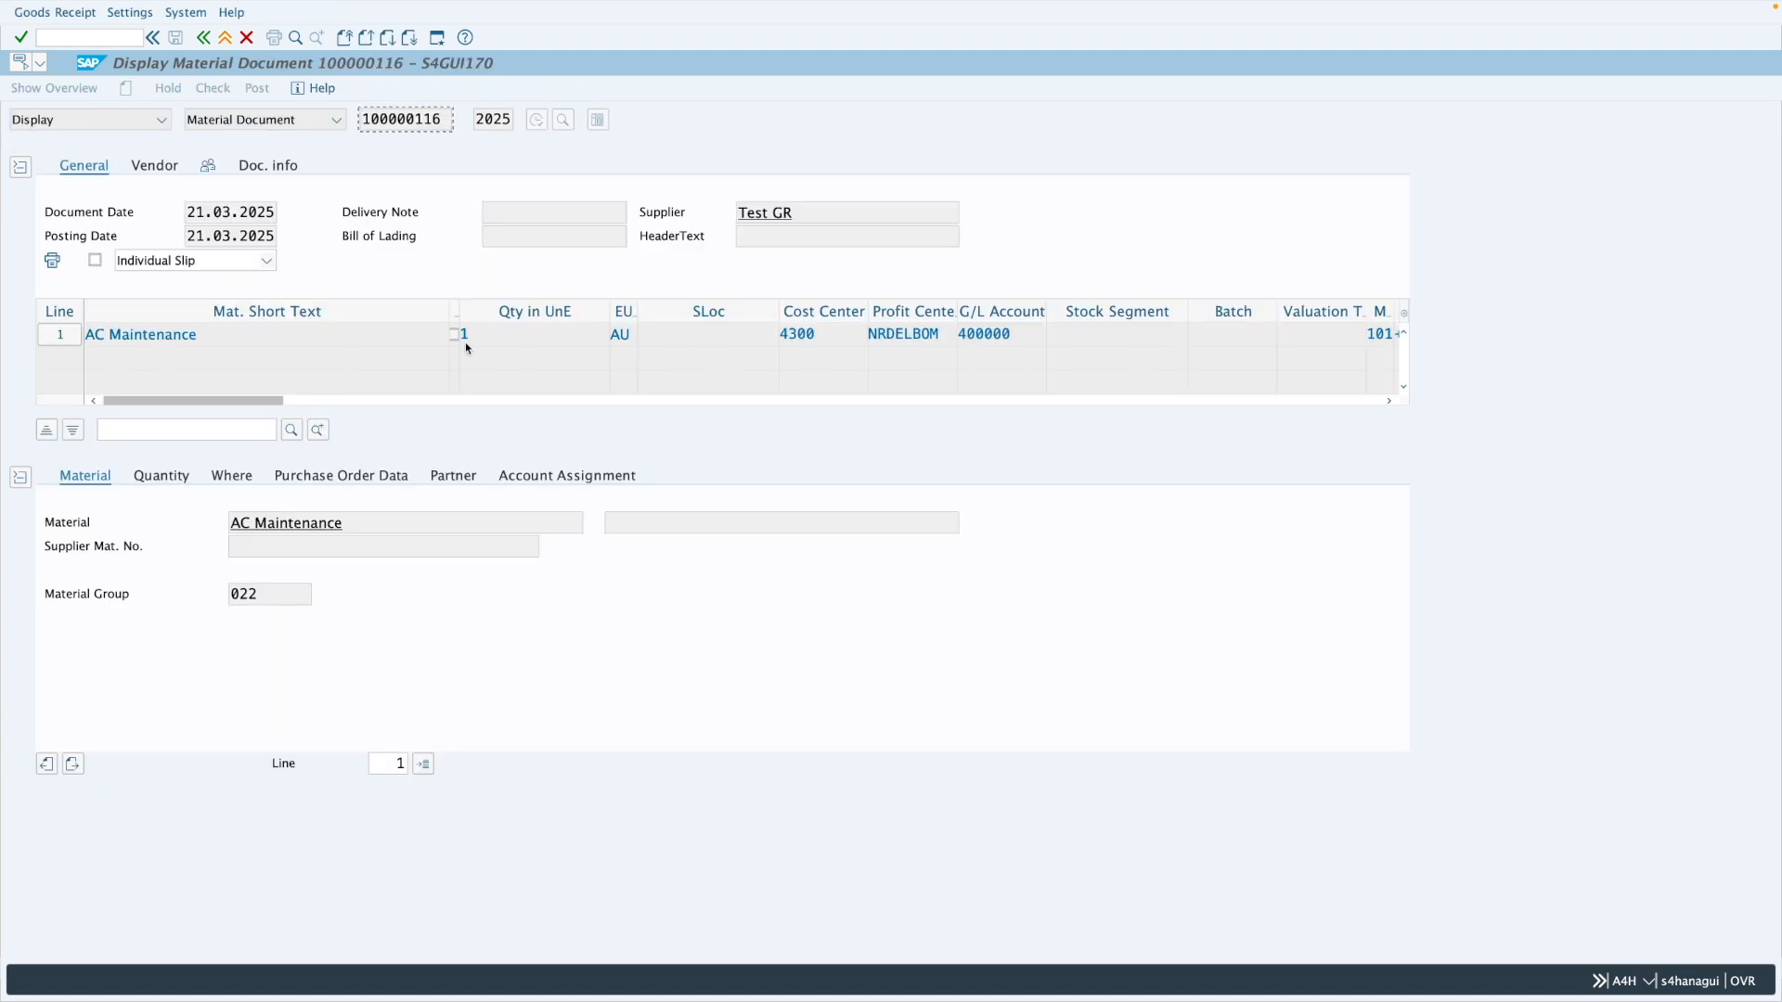
click(277, 168)
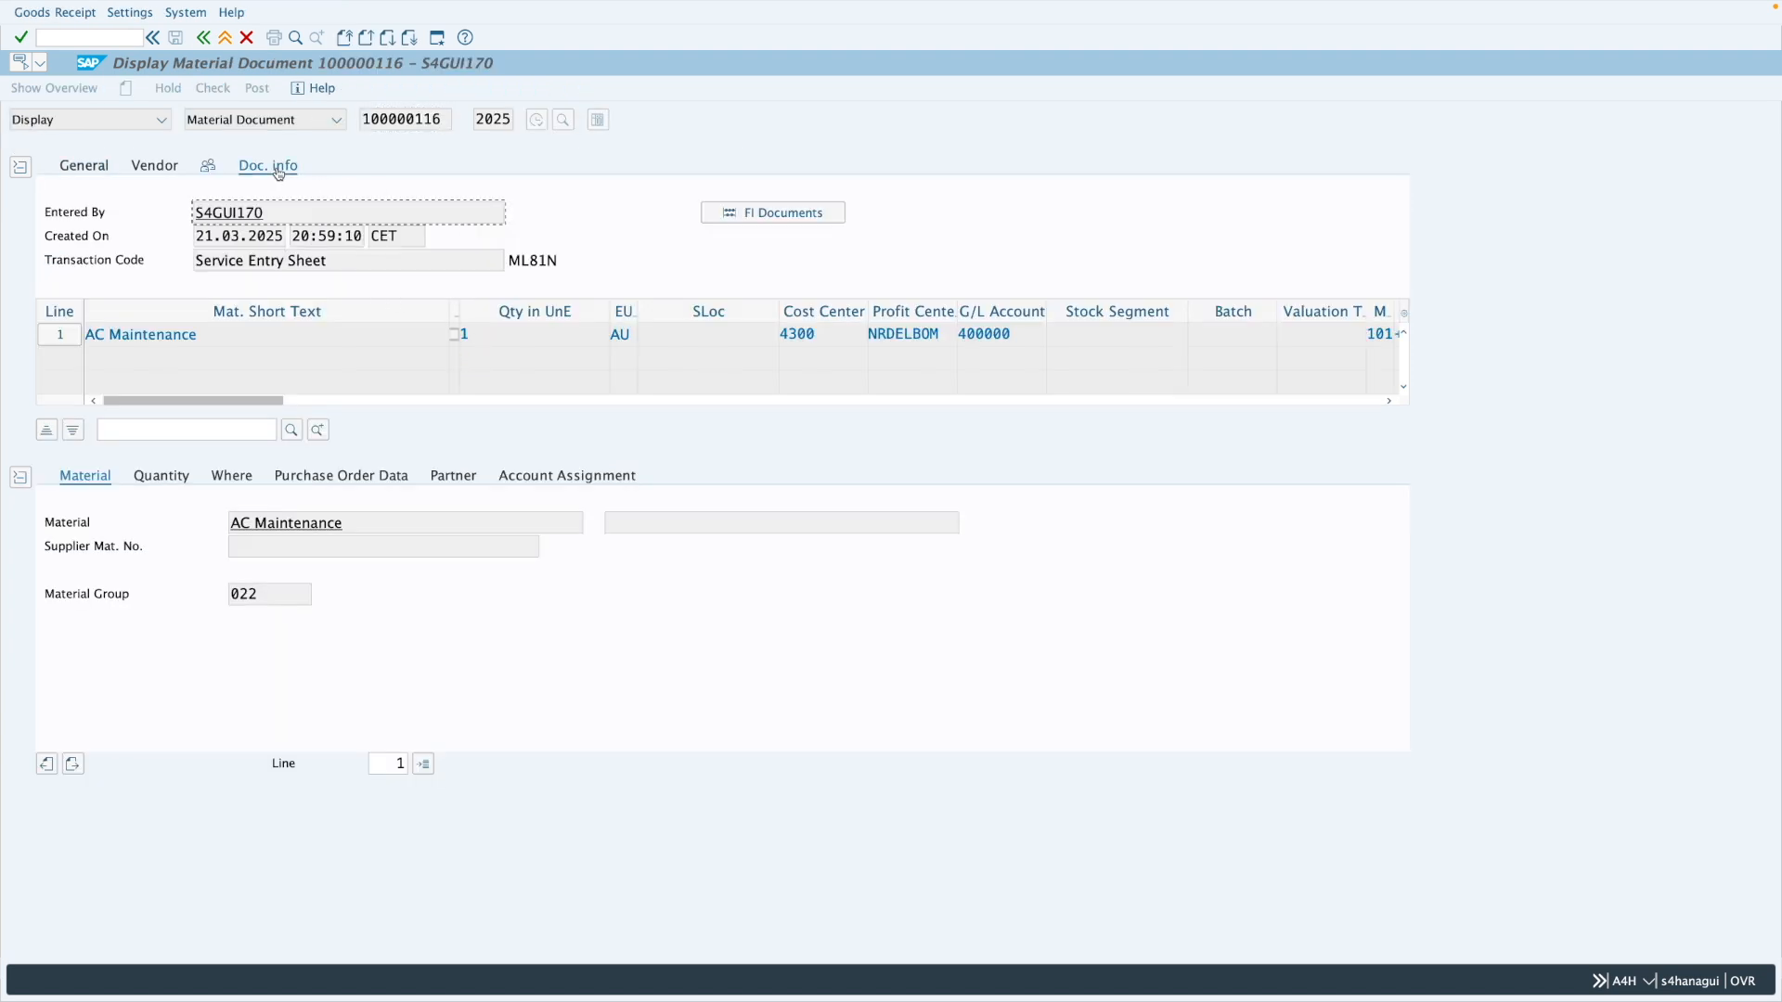
click(760, 213)
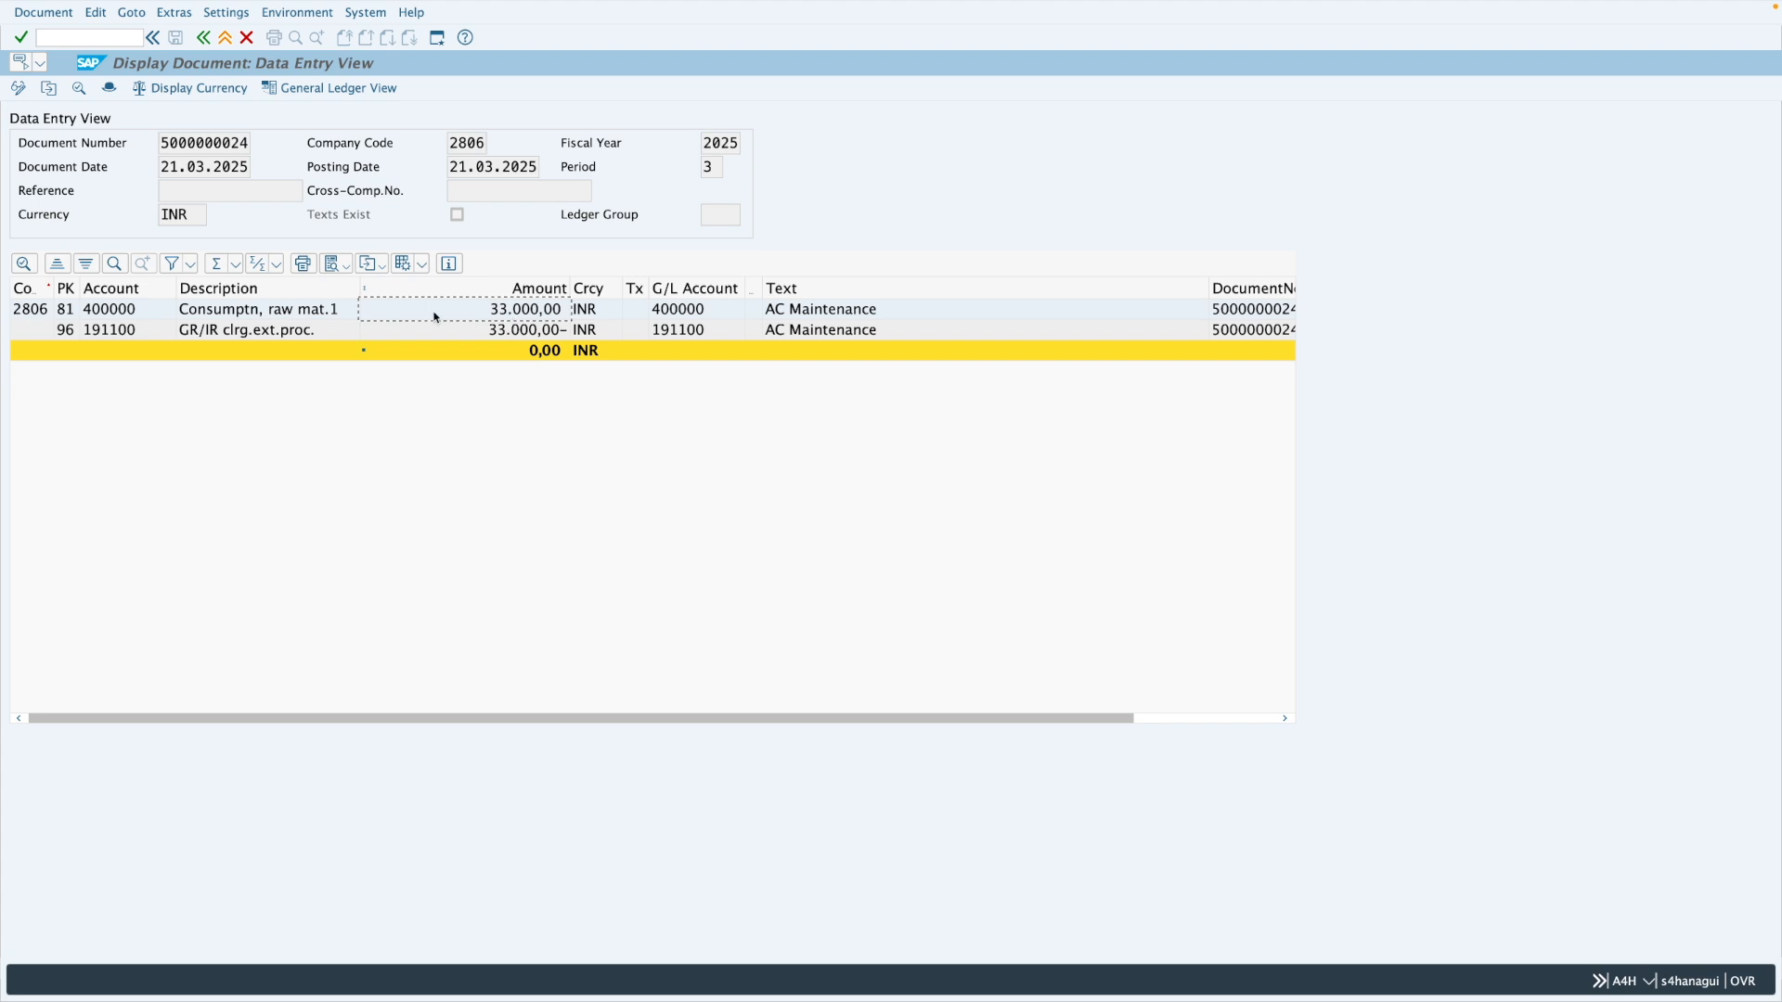
click(504, 334)
click(206, 39)
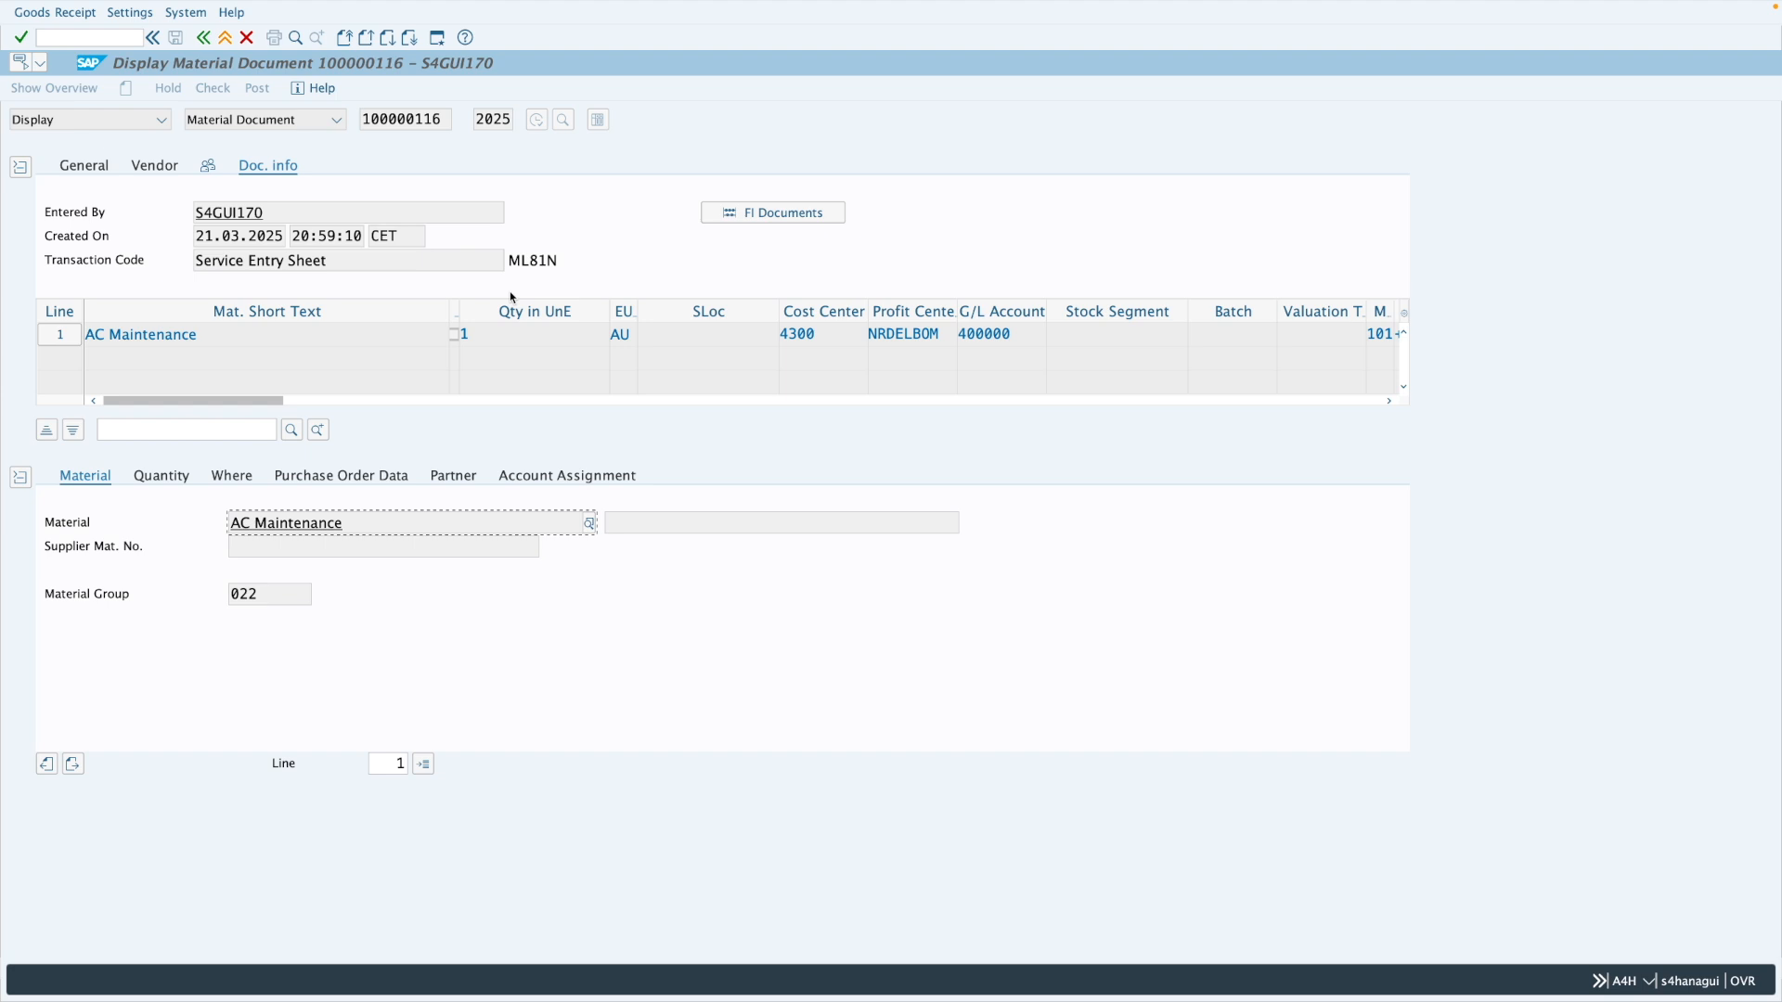
click(384, 483)
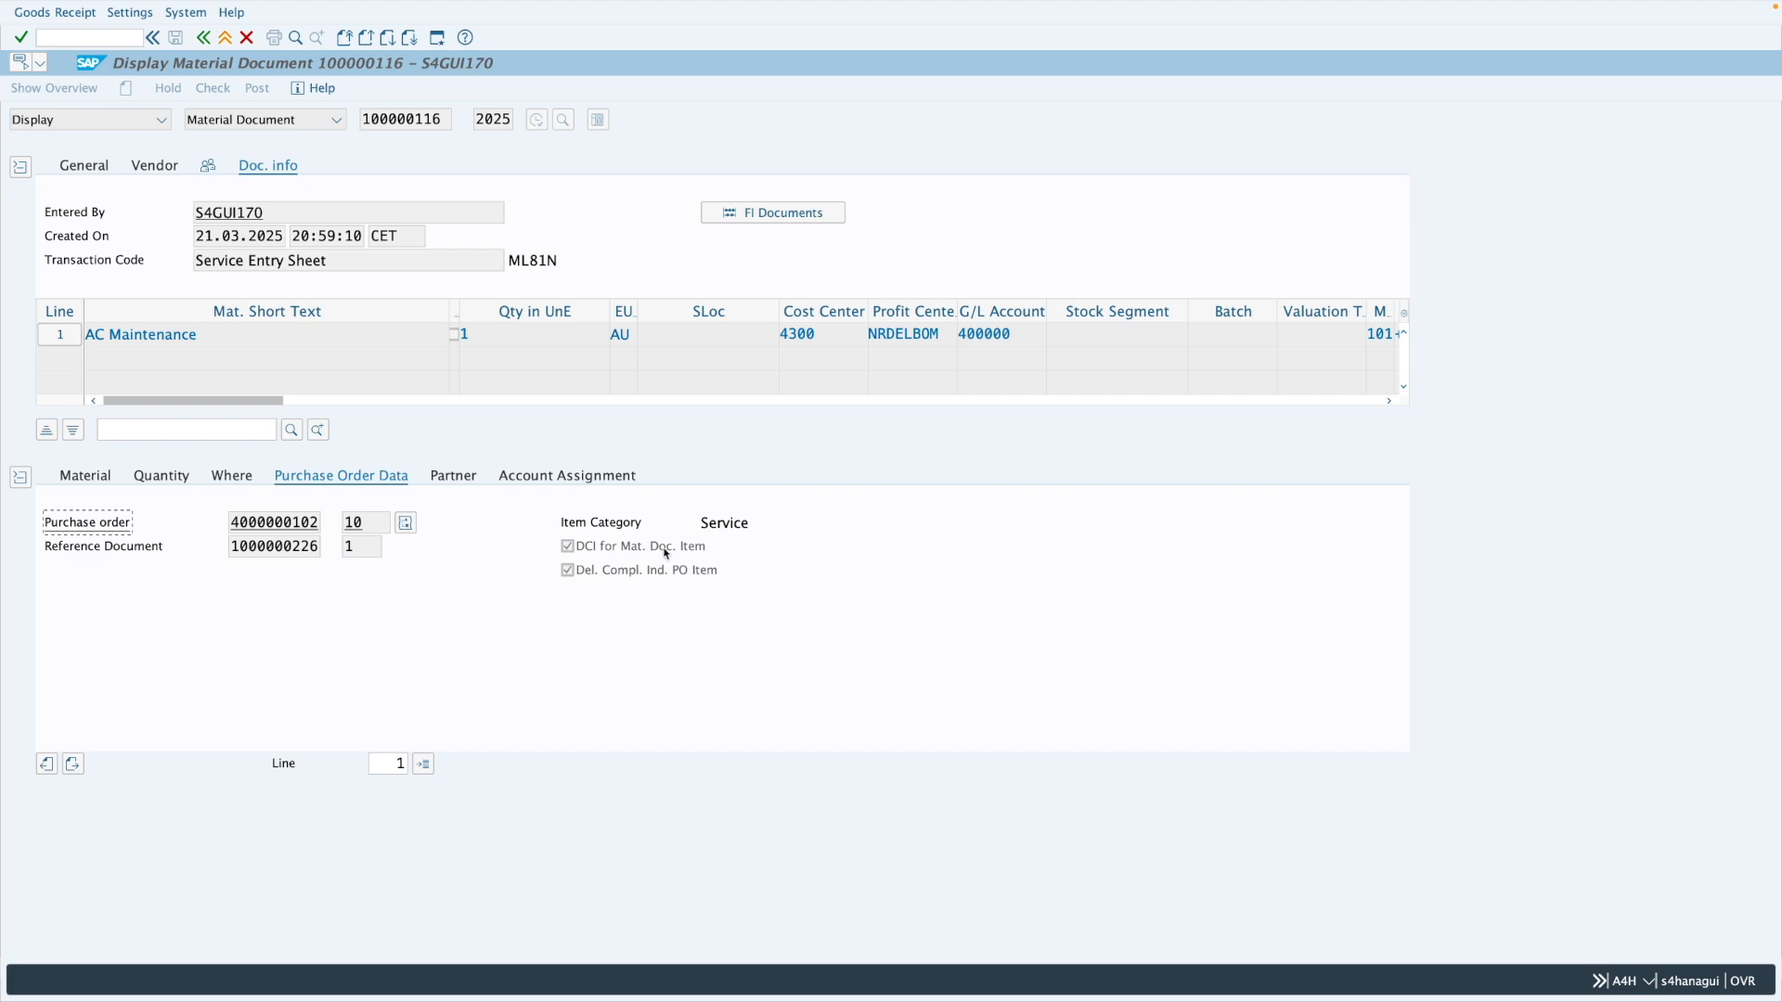
Leave the material document and entry sheet, and open the purchase order in change mode with transaction ME22N.
click(596, 551)
click(226, 39)
click(226, 39)
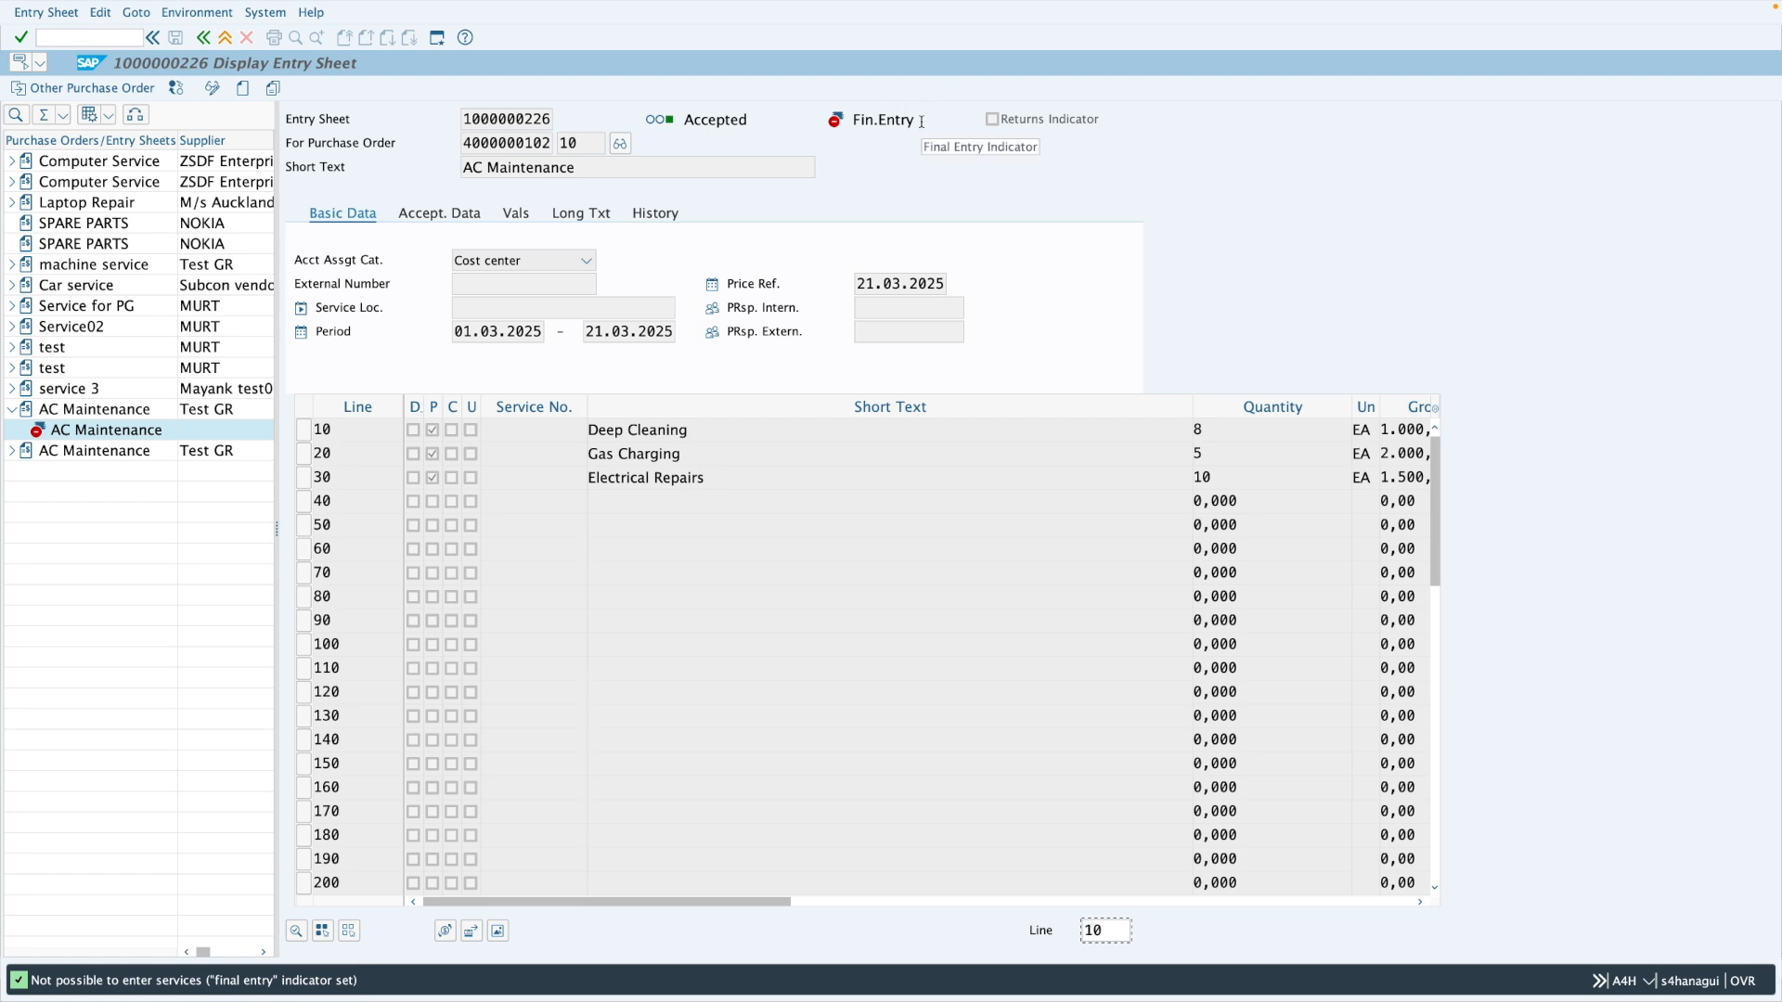
click(226, 37)
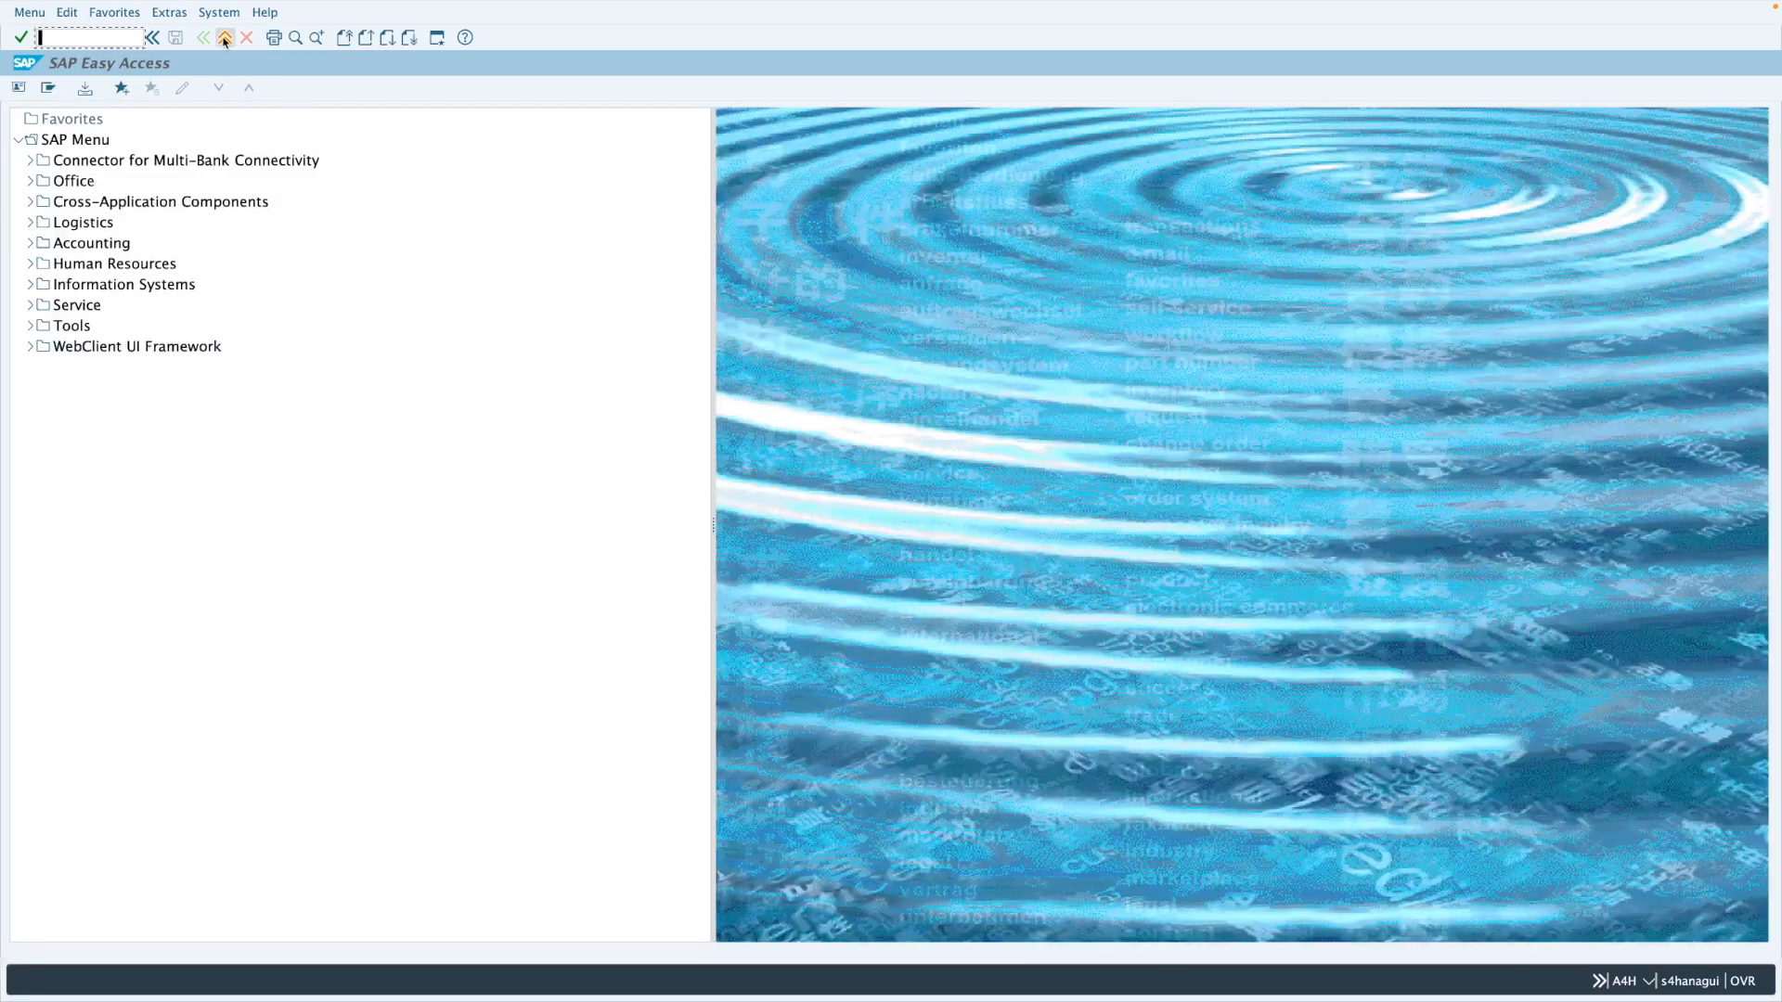
click(96, 39)
text(me22)
key(Return)
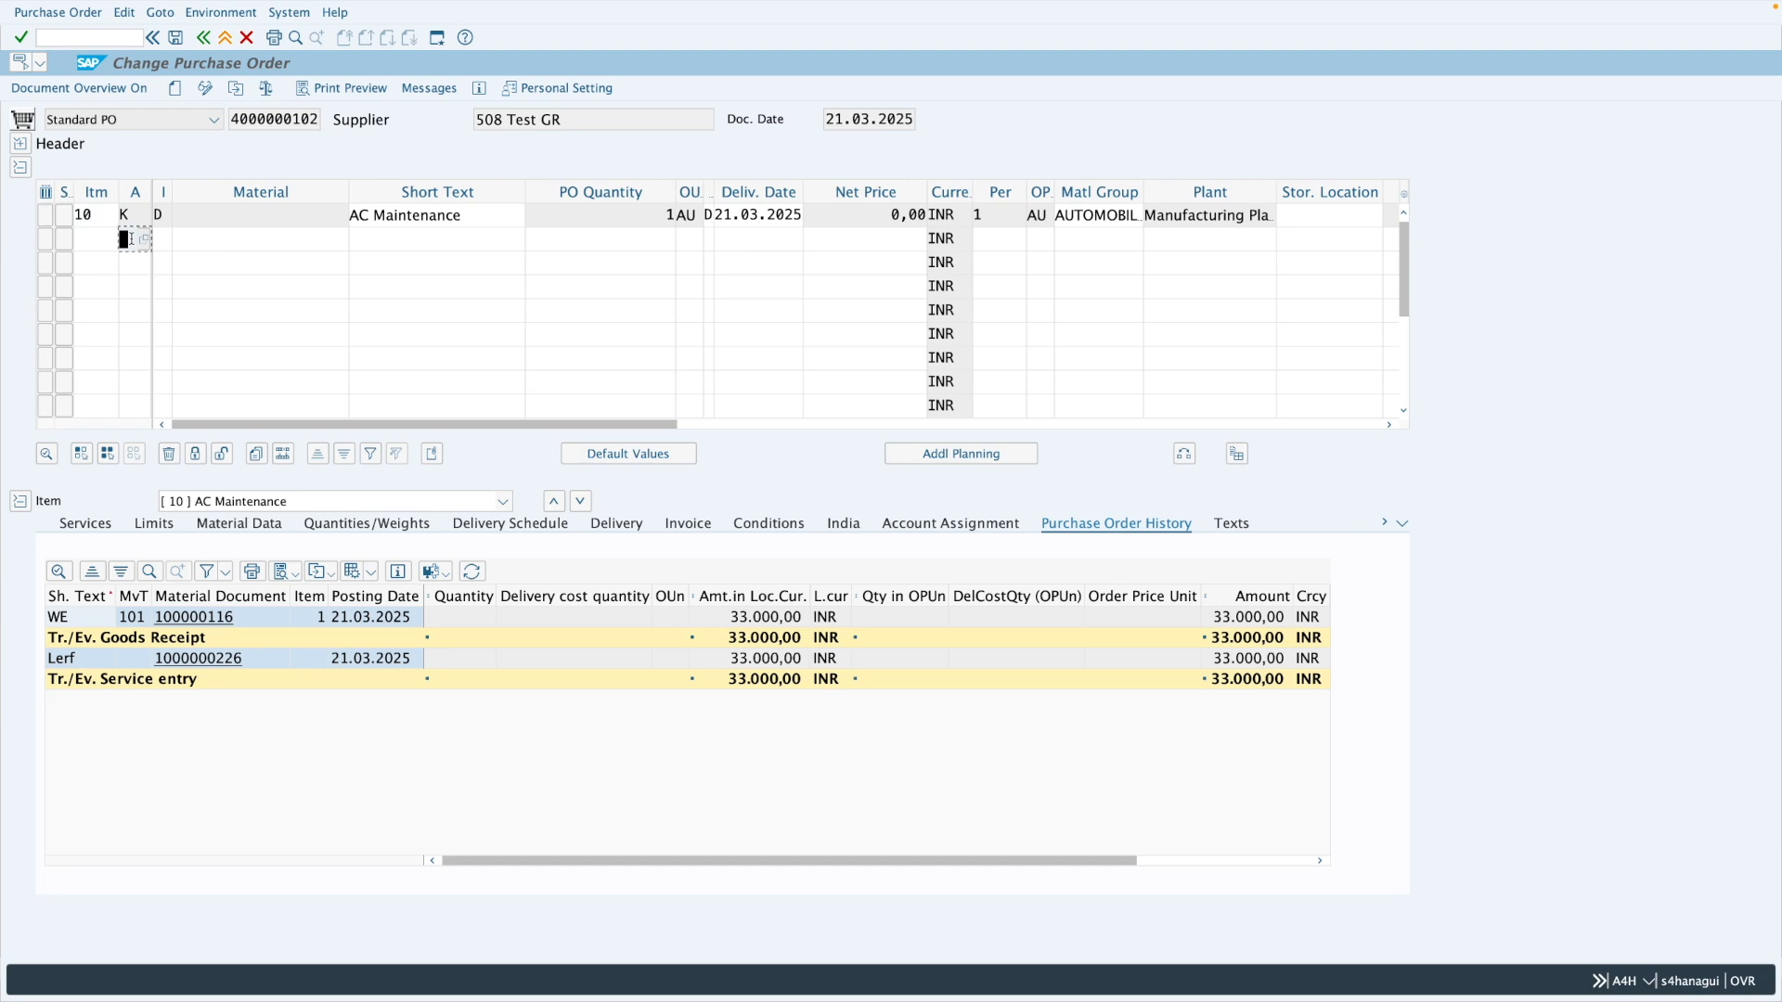
Add a second order item with account assignment category U (Unknown), item category D and short text AC Maintenance.
text(U)
key(F4)
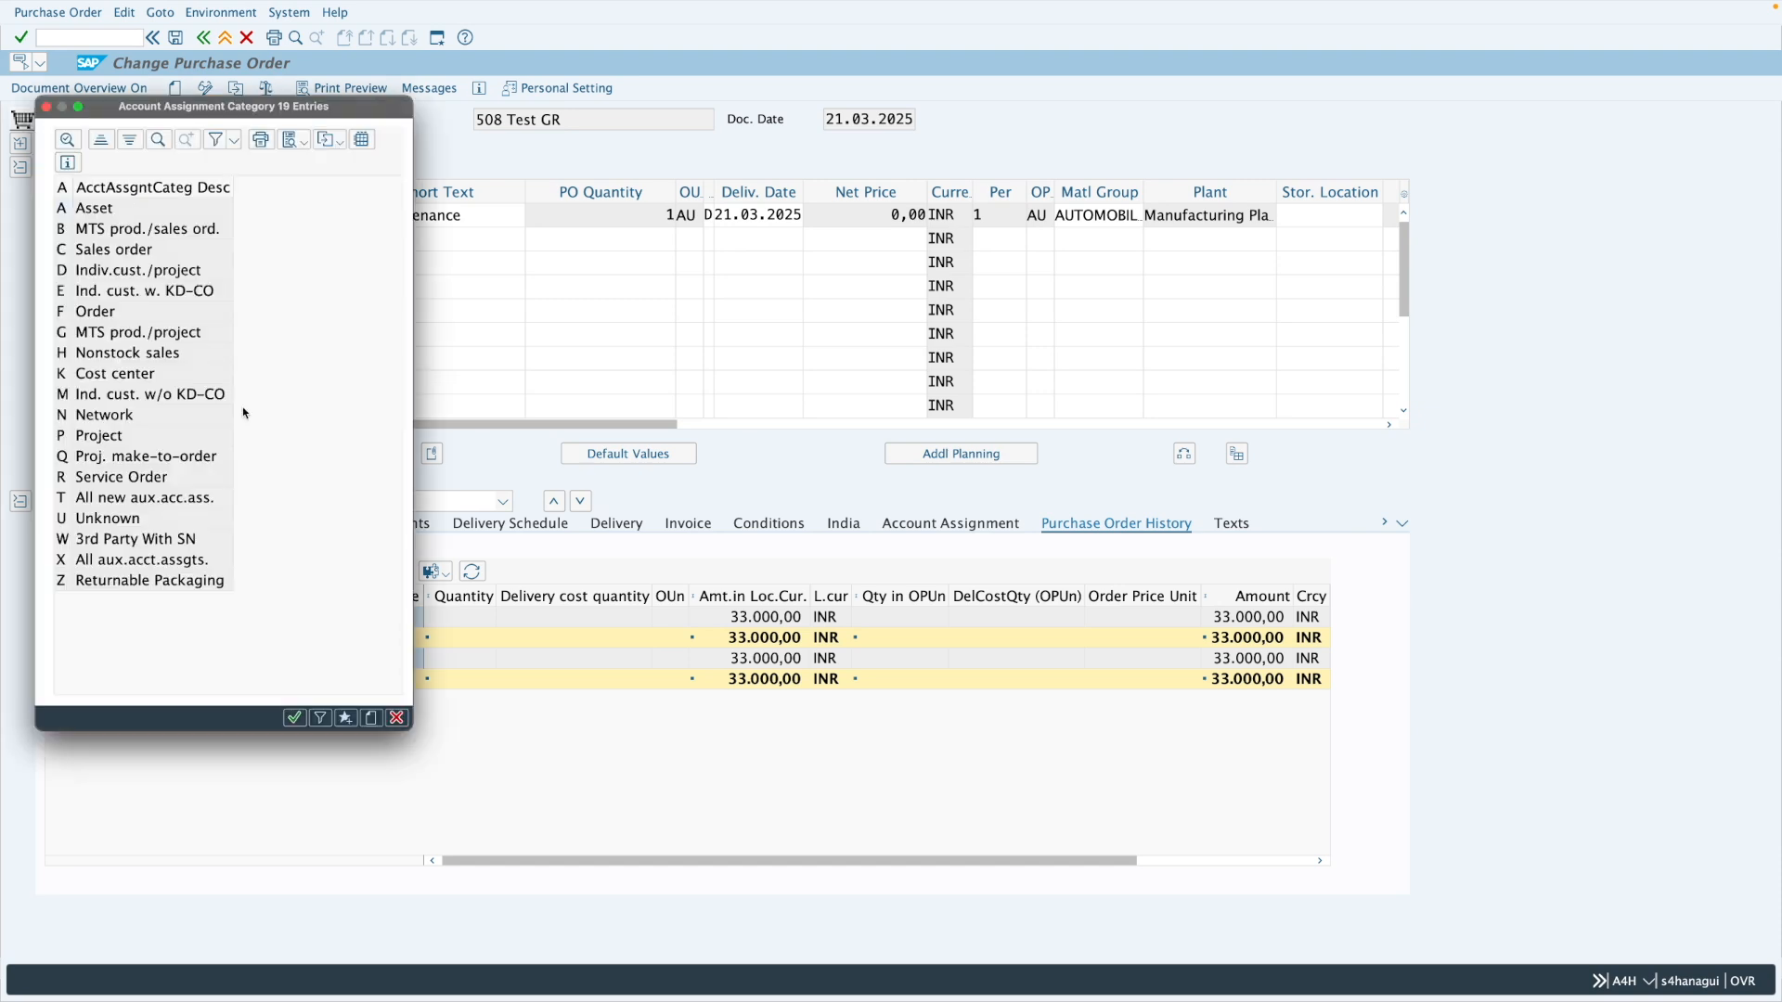
double_click(111, 521)
click(163, 239)
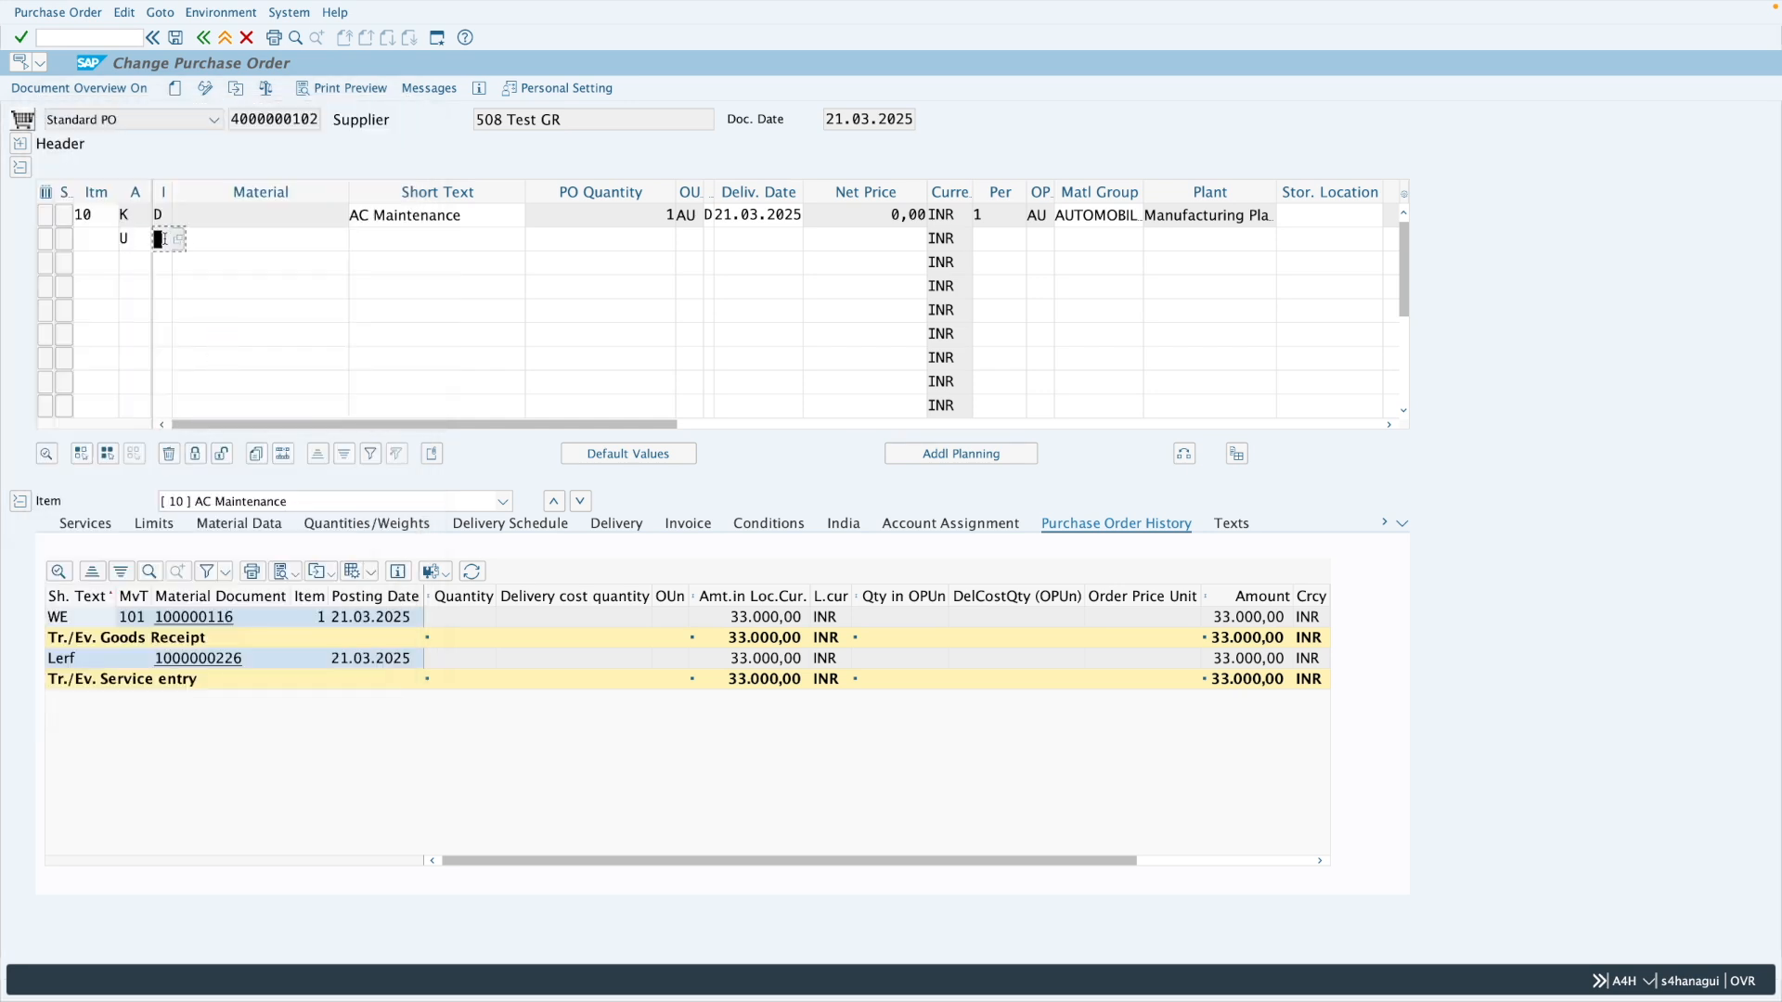
text(D)
click(370, 240)
click(375, 263)
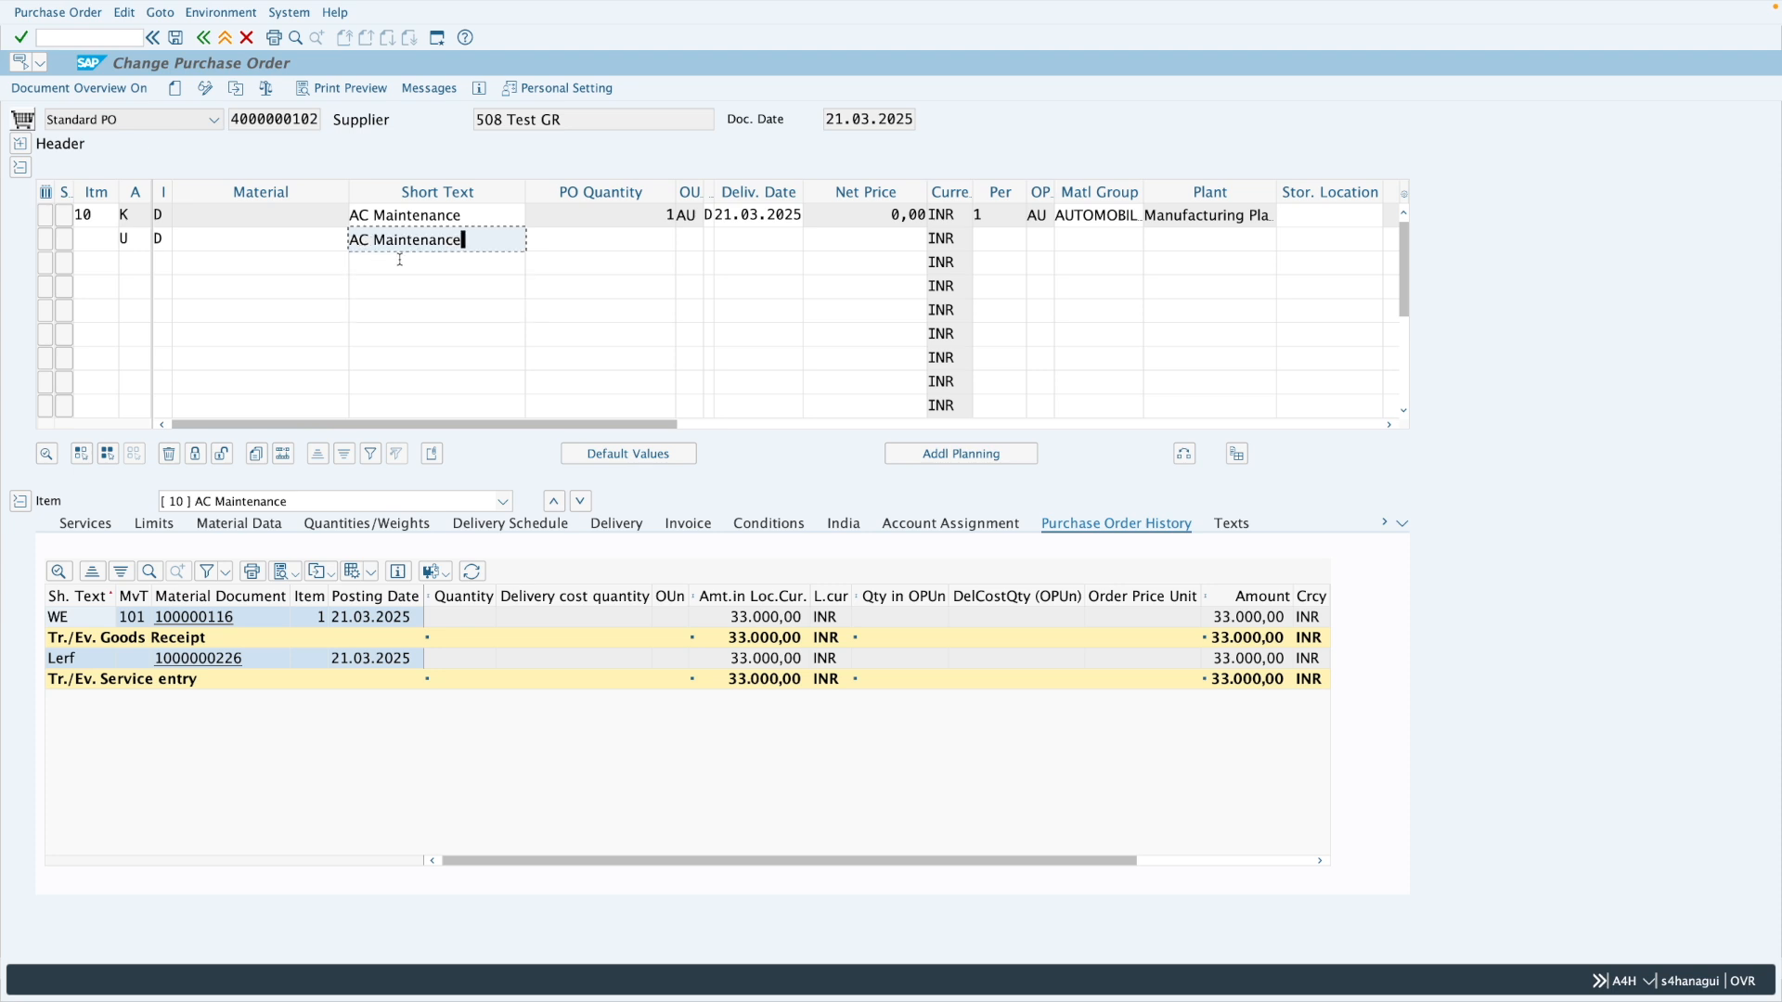
key(Return)
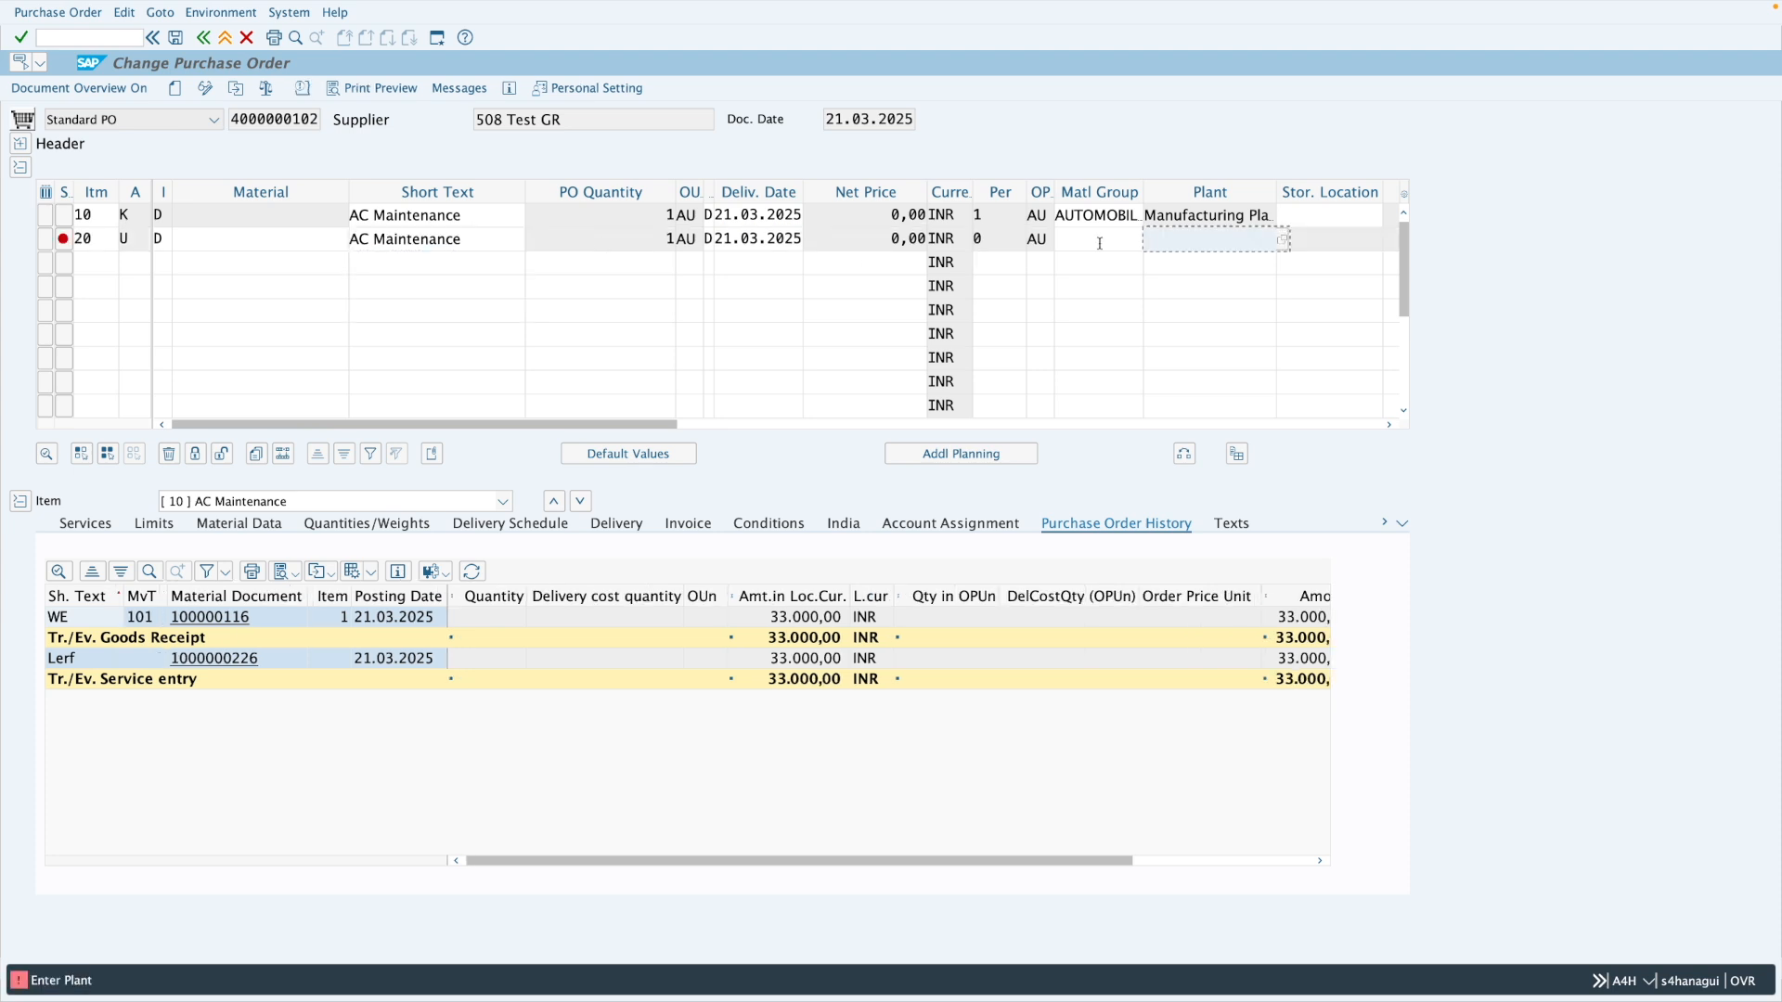
Assign item 20 the same manufacturing plant as item 10 and material group 022.
click(1167, 265)
click(1112, 249)
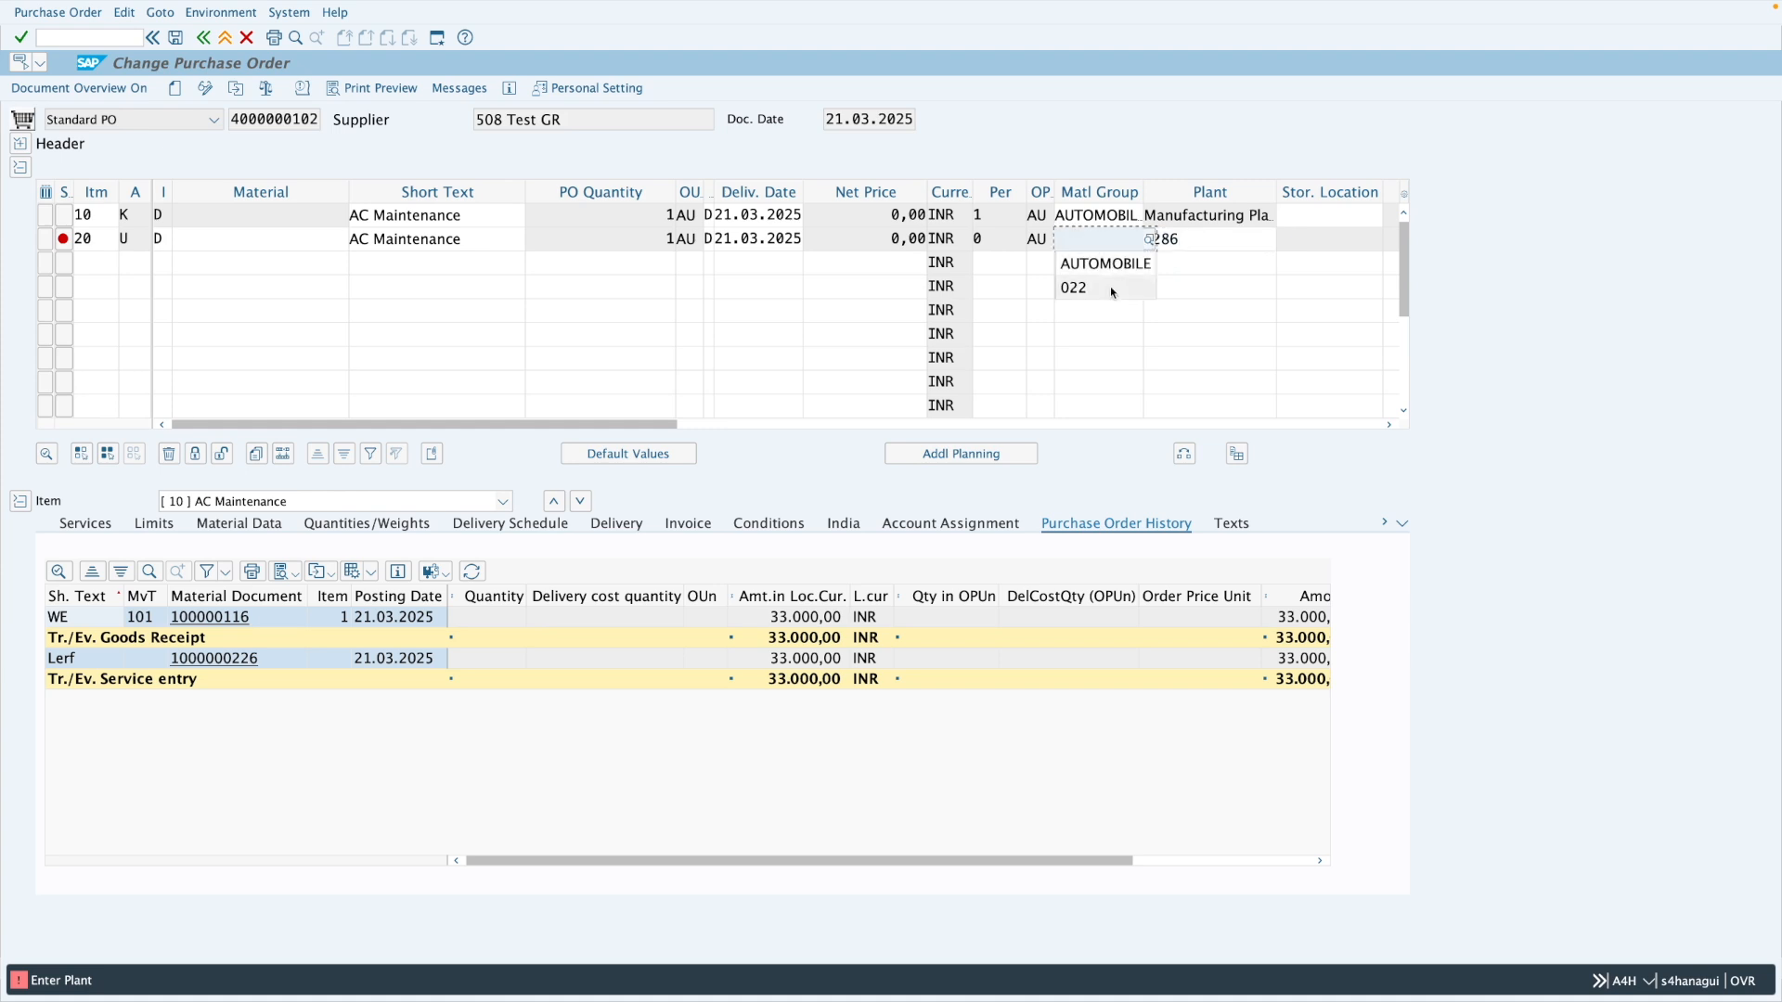
click(1111, 289)
key(Return)
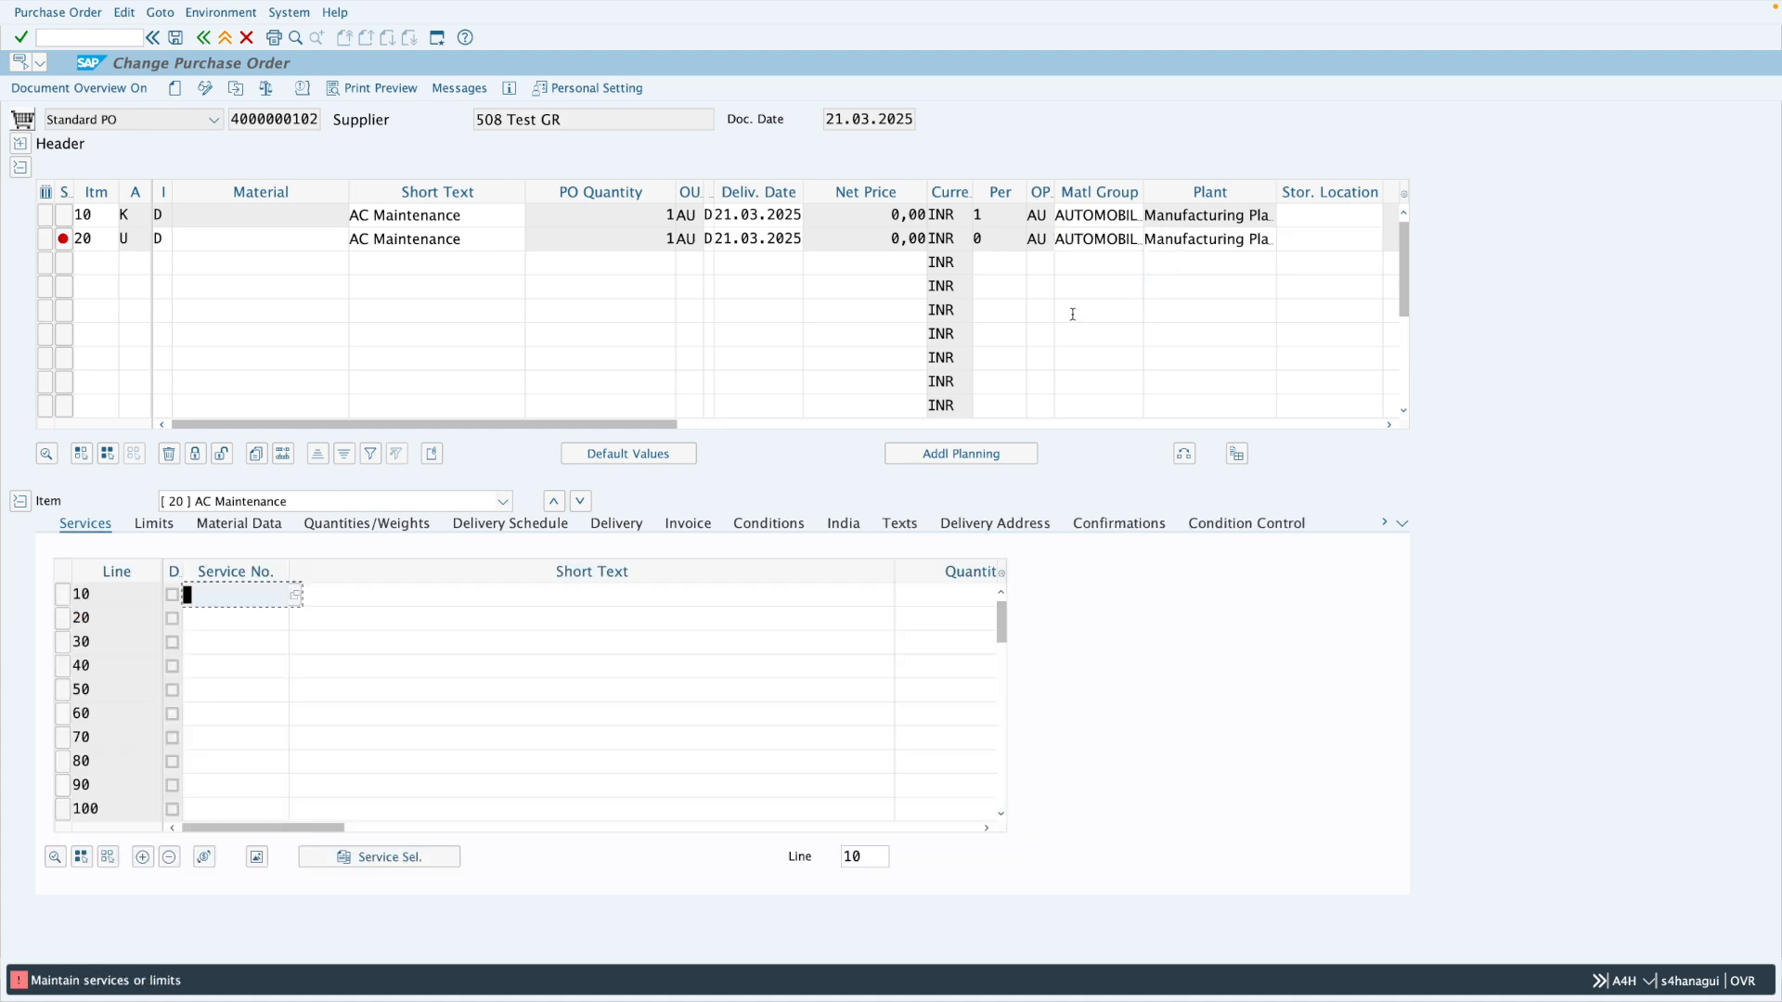
Enter a Deep Cleaning service line for item 20 with quantity 10 EA and gross price 1.000,00, and save the order.
click(381, 602)
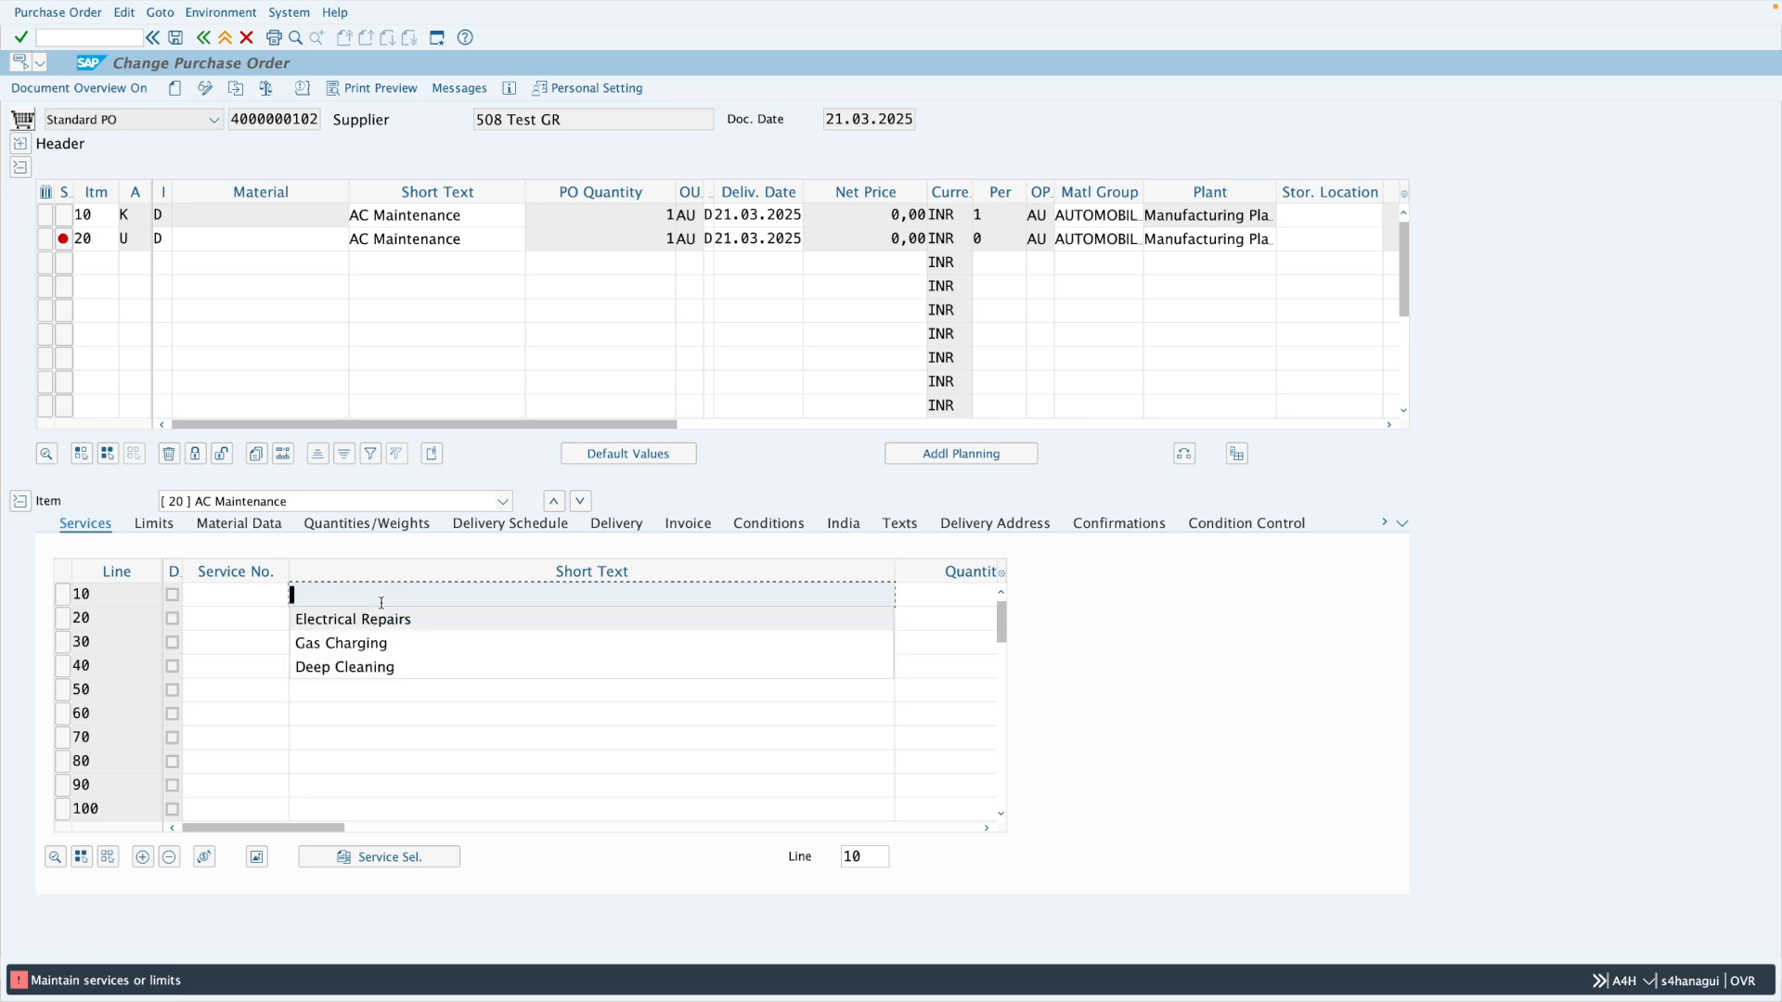
click(381, 666)
key(Tab)
text(10)
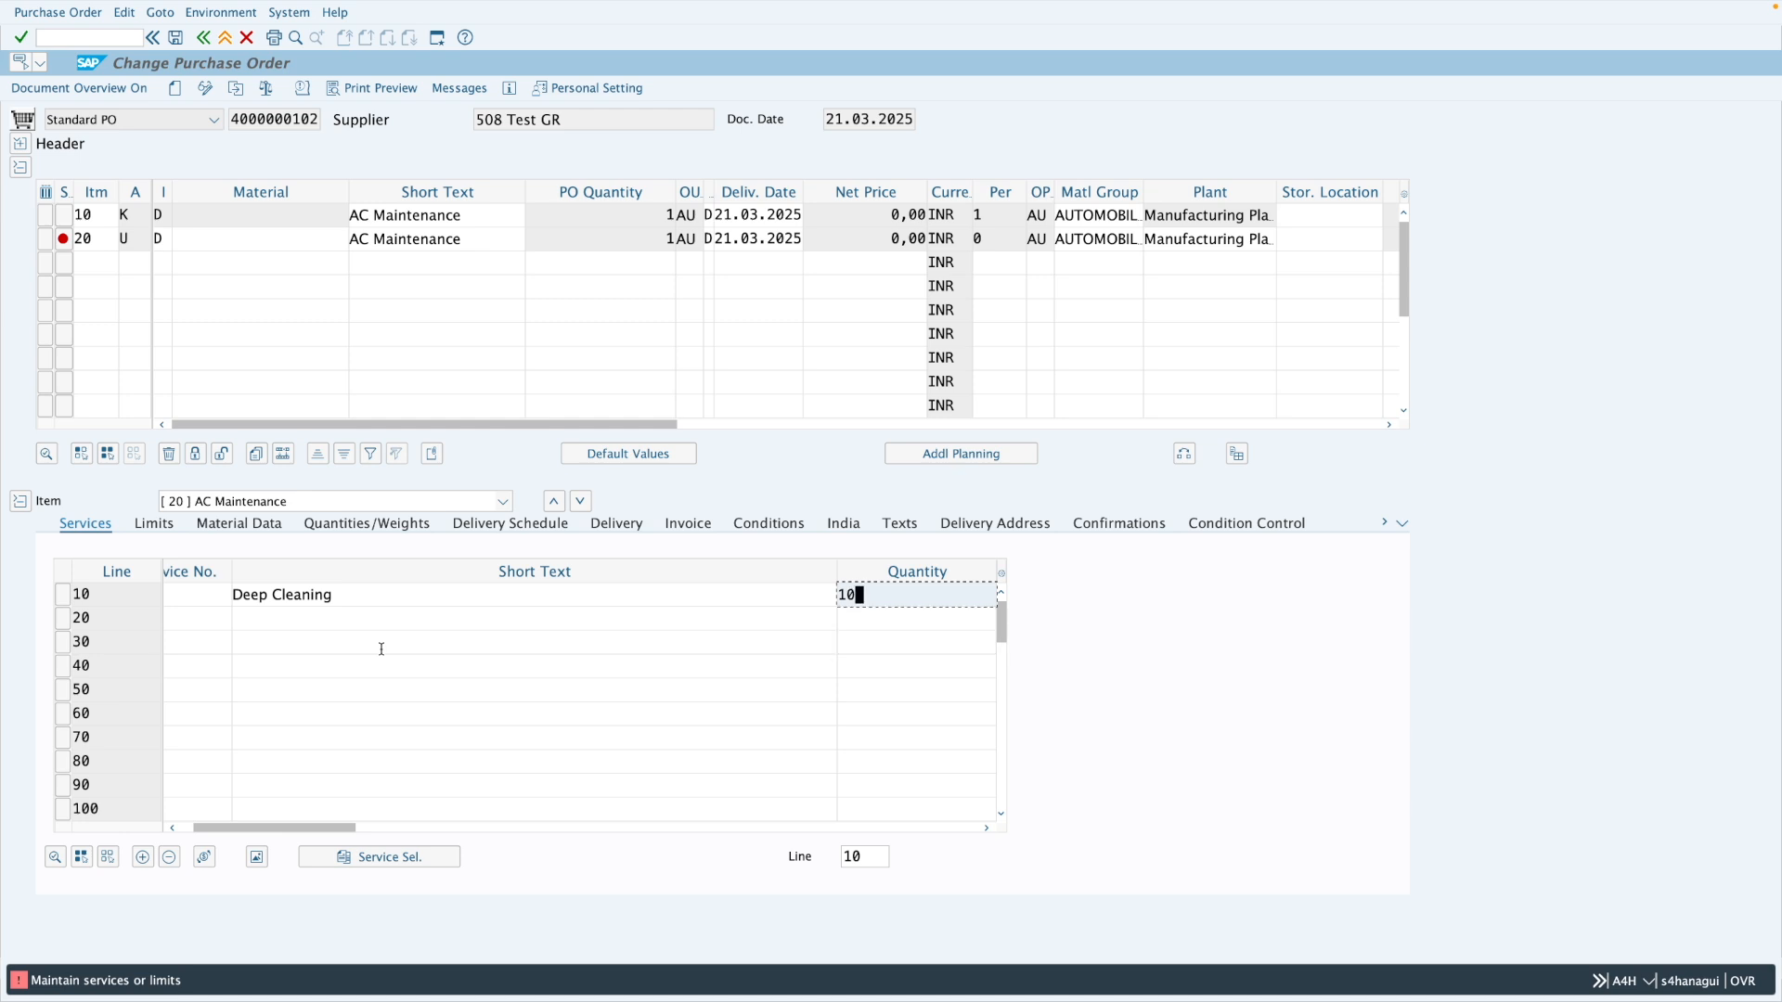
key(Tab)
text(EA)
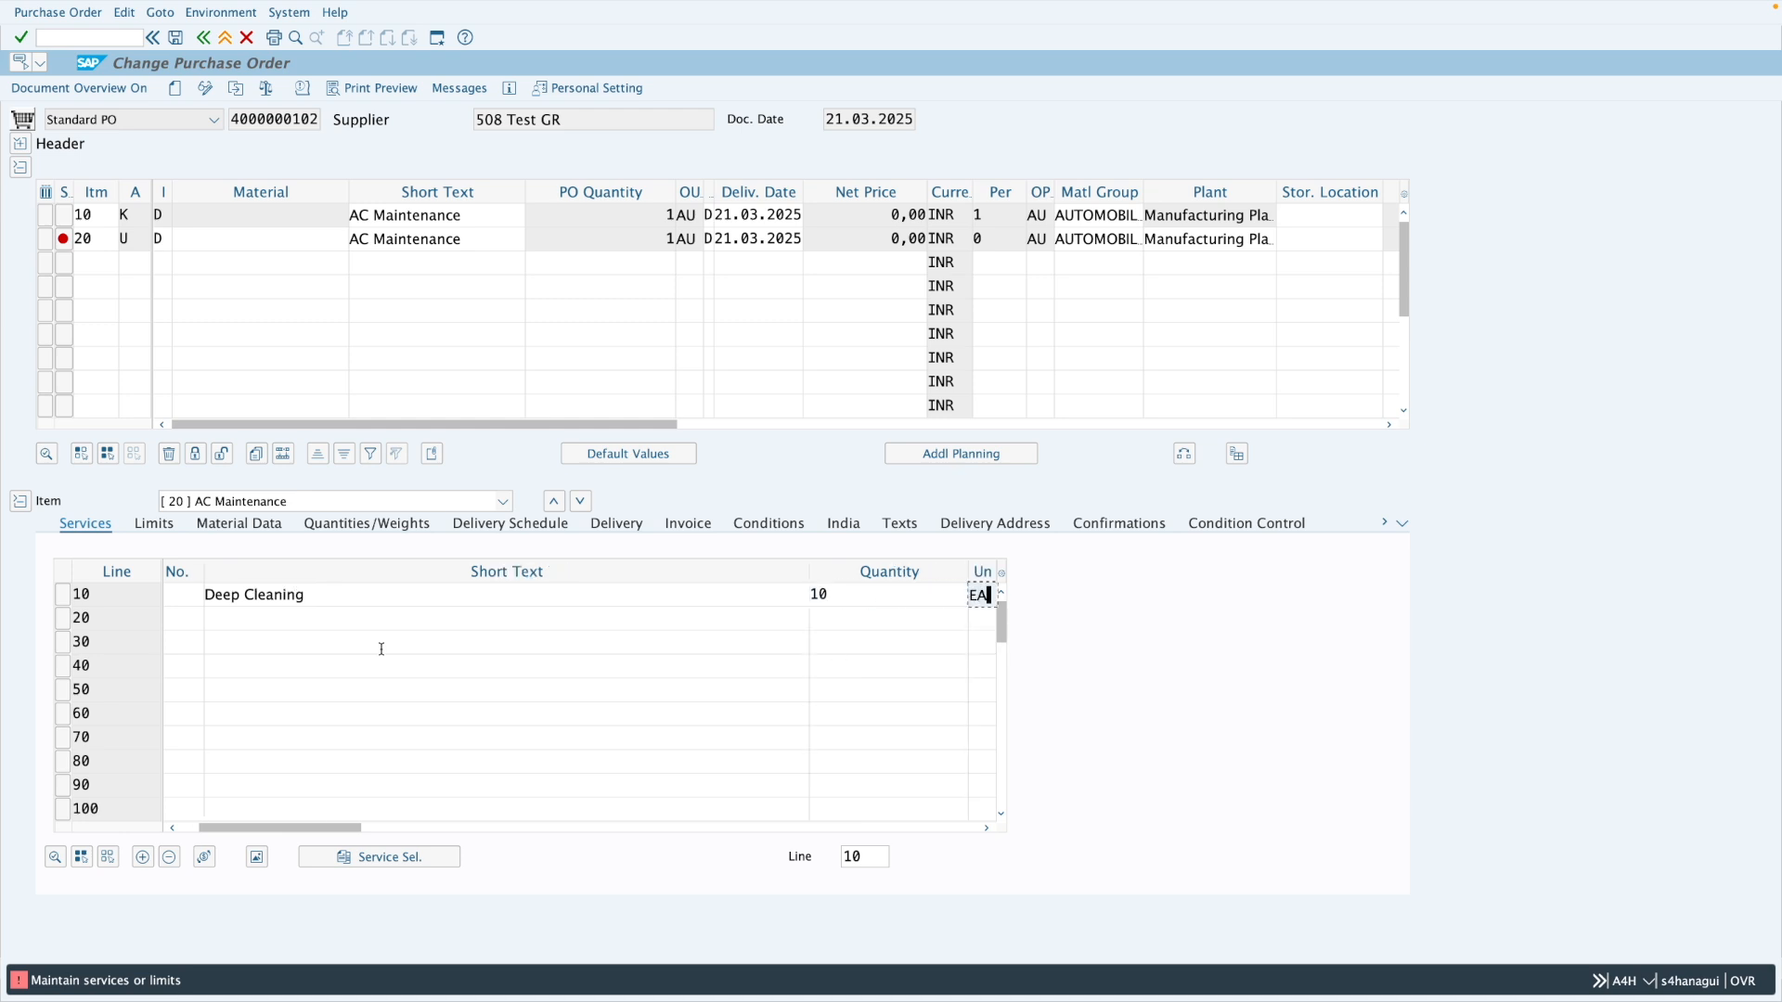
key(Tab)
text(1)
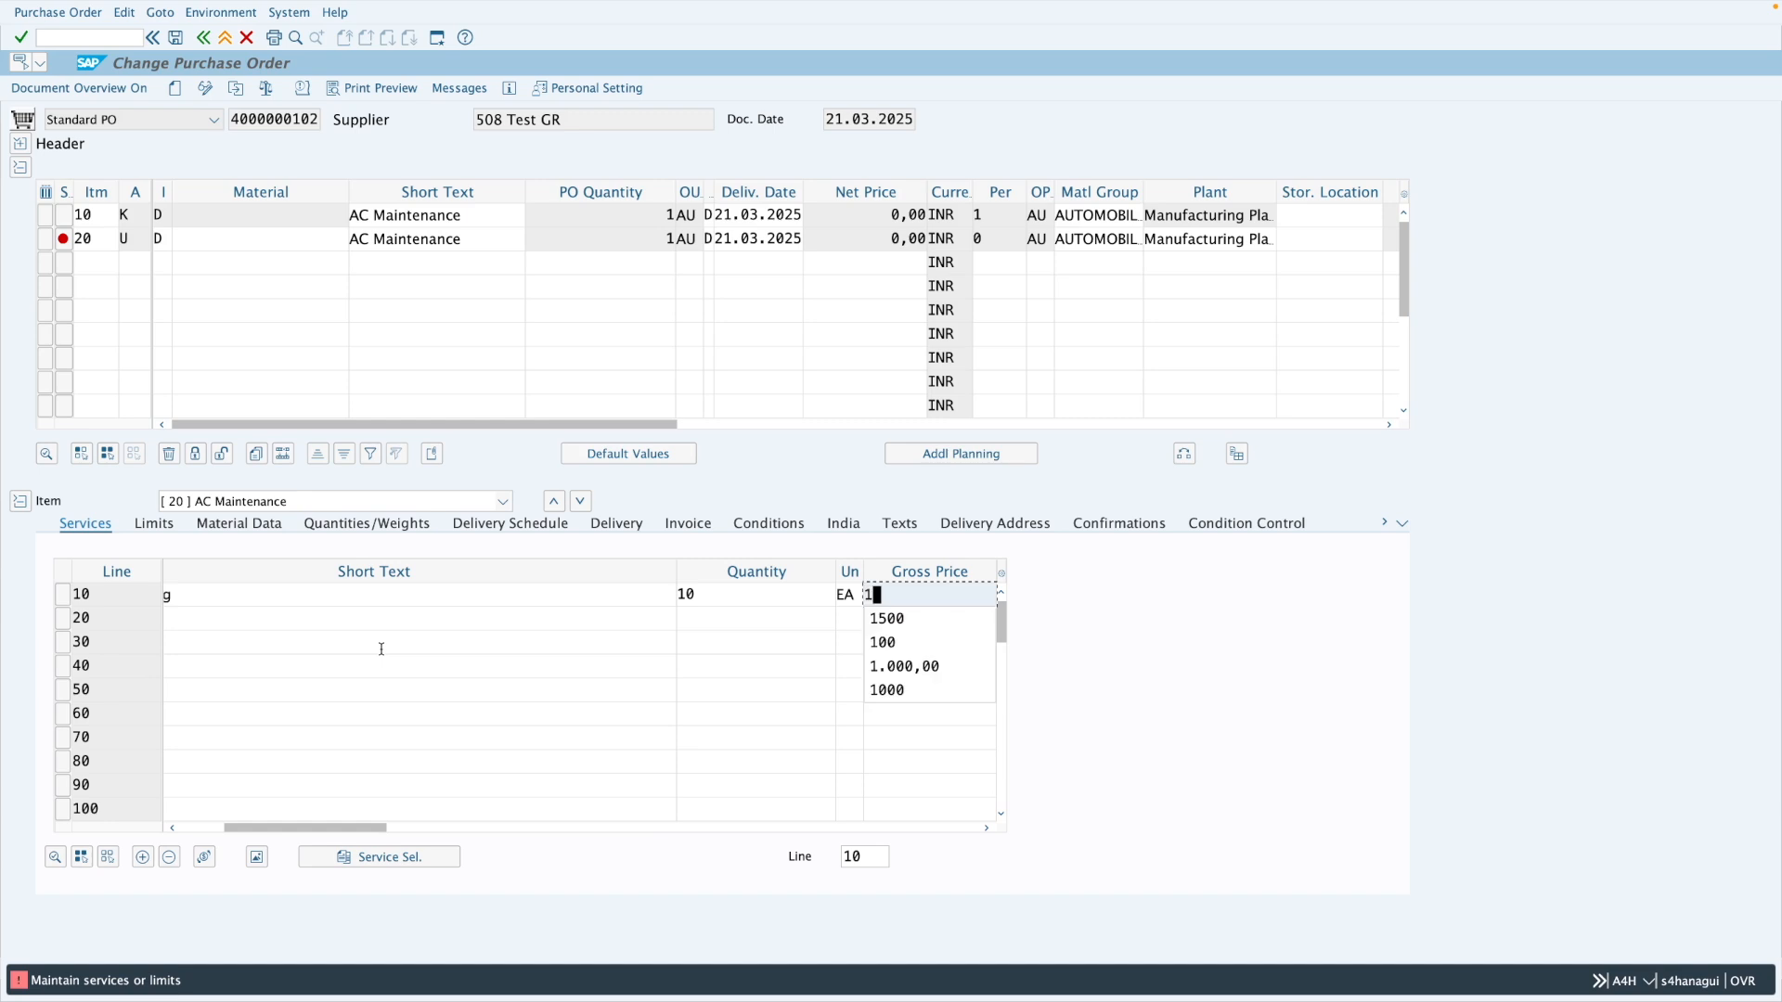
text(.0000)
key(Return)
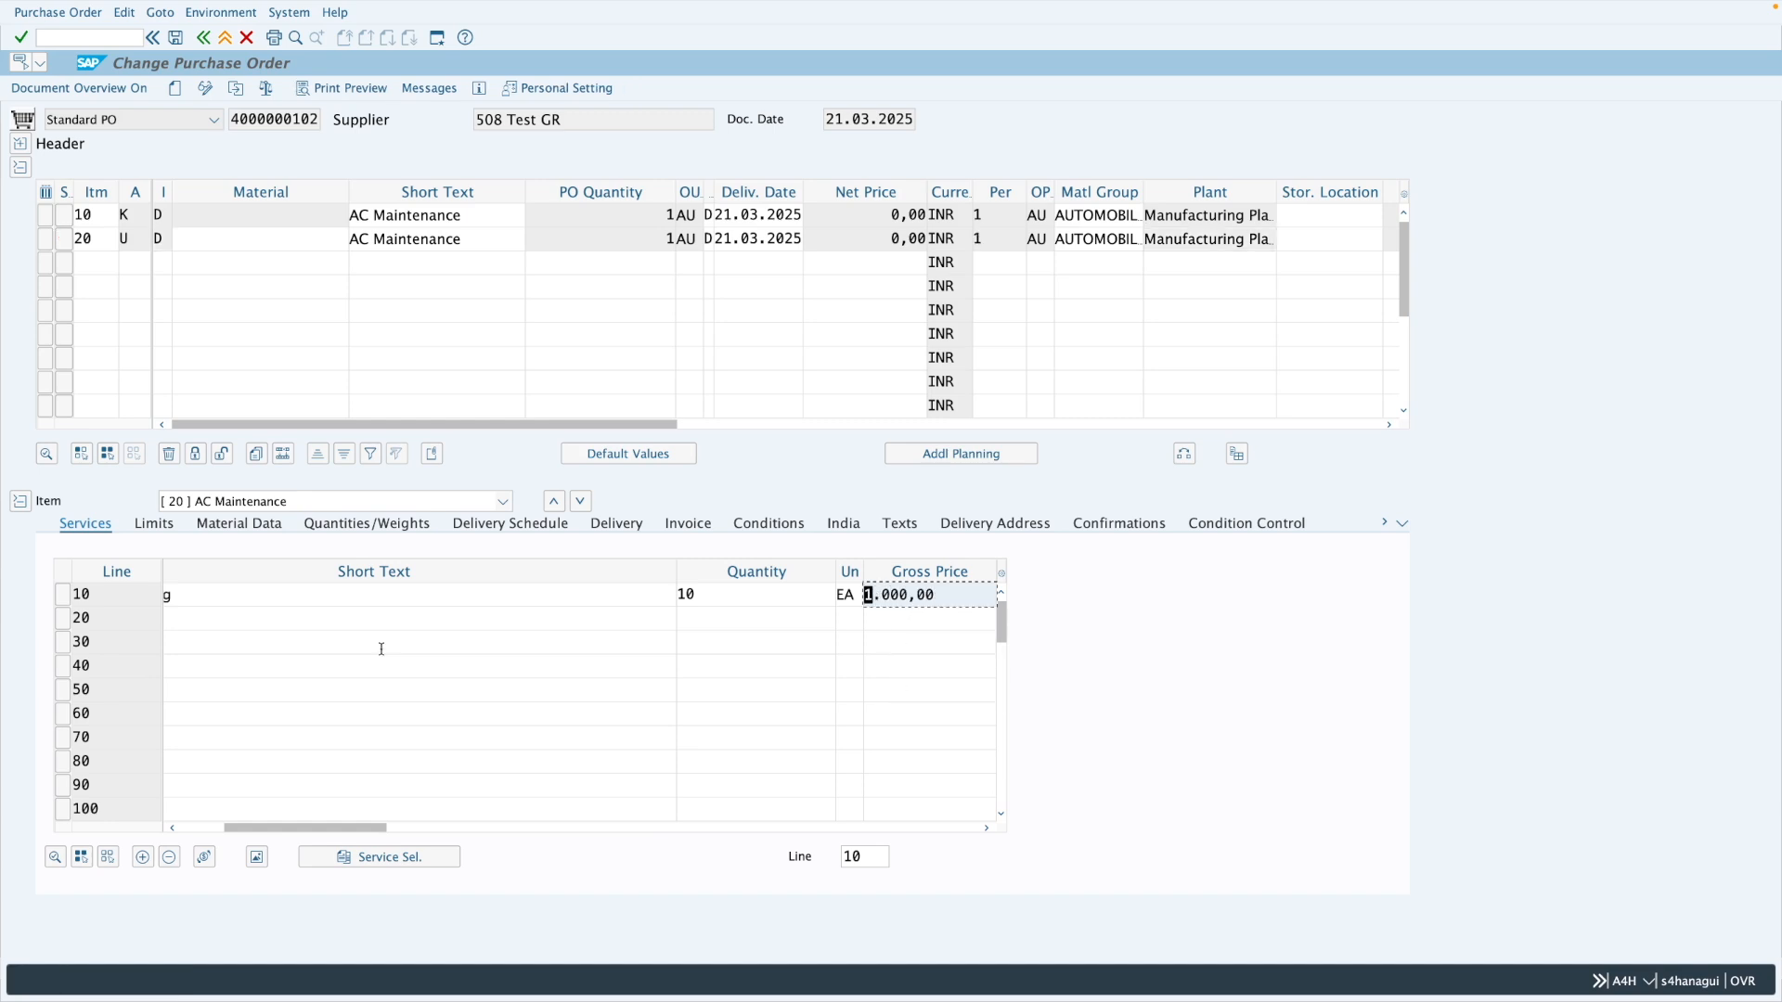
scroll(385, 647, left, 3)
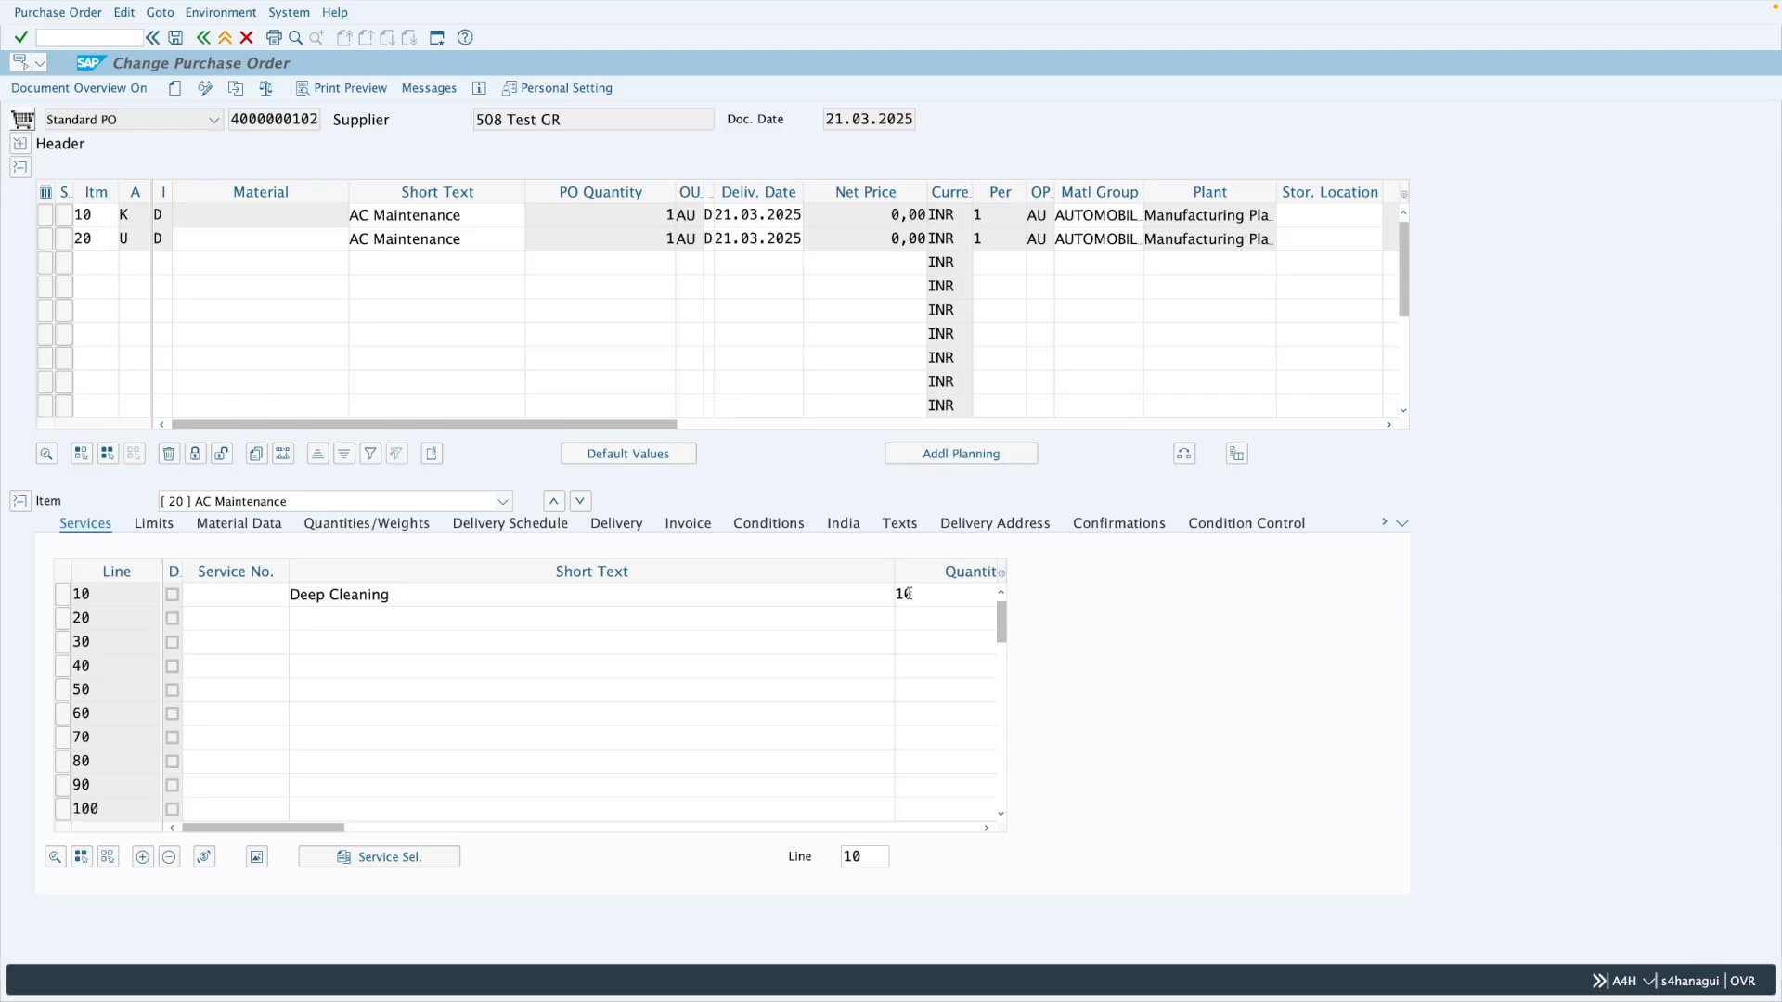
click(175, 38)
Copy the purchase order number and select that order's item 20 for service entry in transaction ML81N.
double_click(319, 119)
key(super+c)
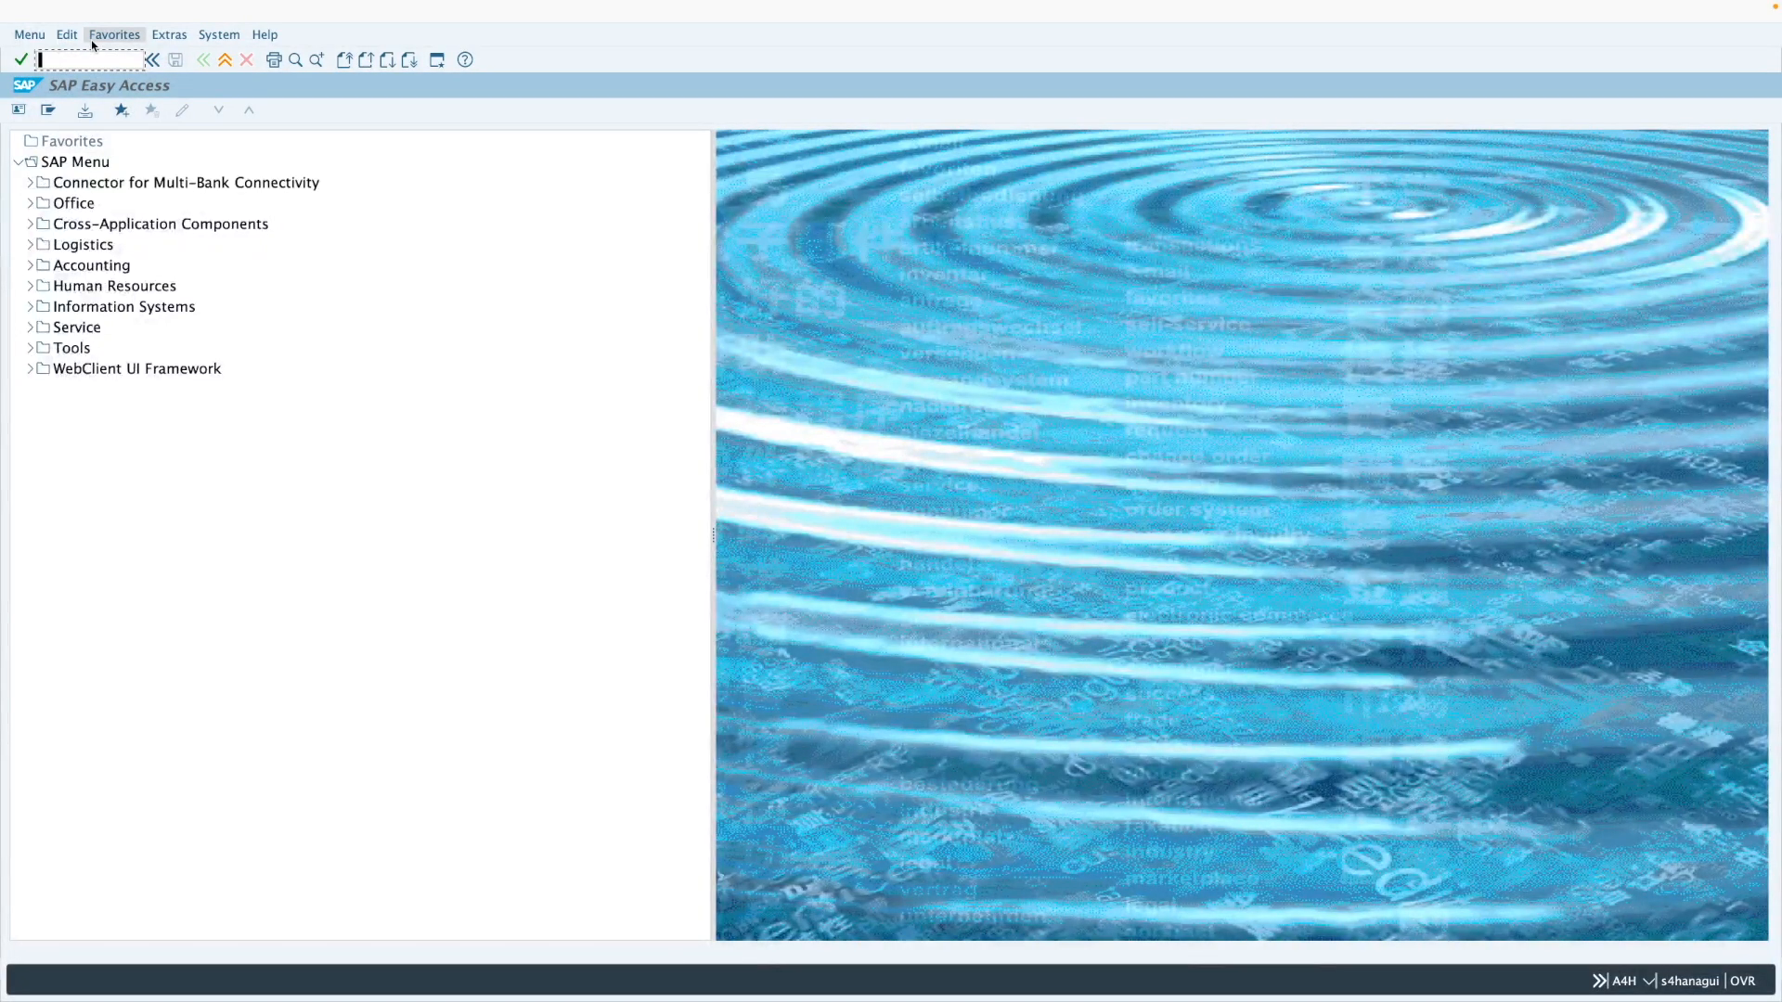
text(m)
text(l81n)
key(Return)
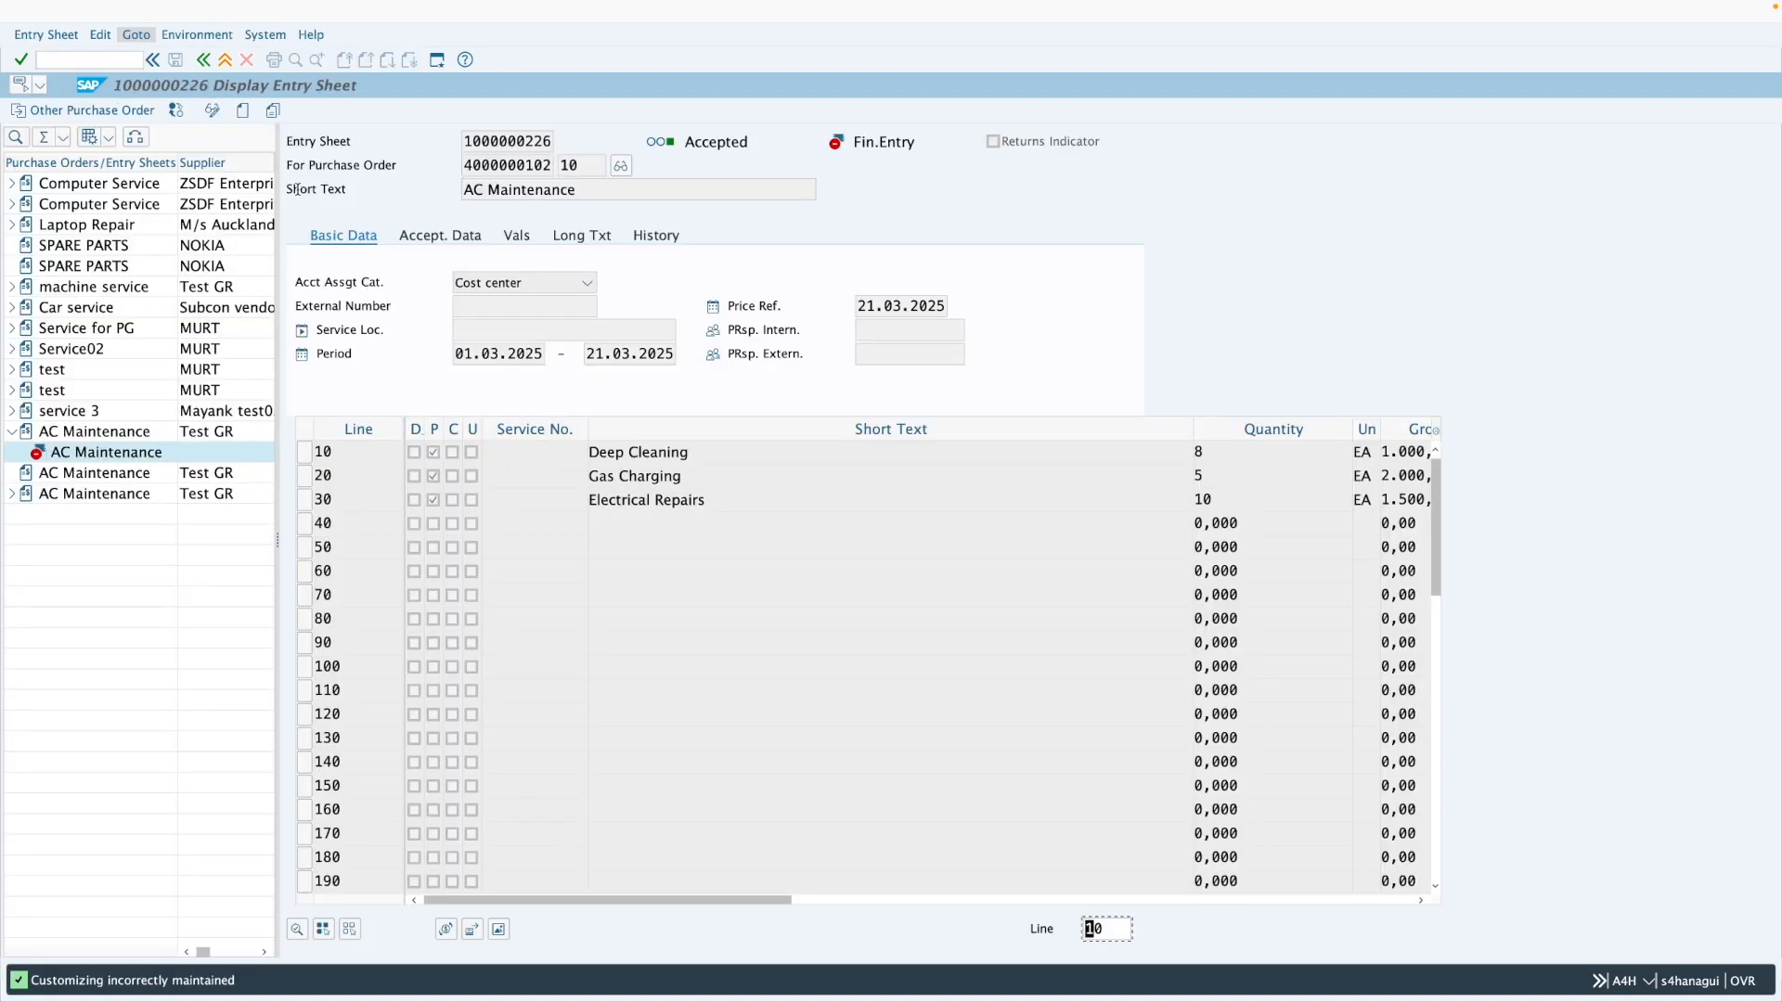
click(132, 112)
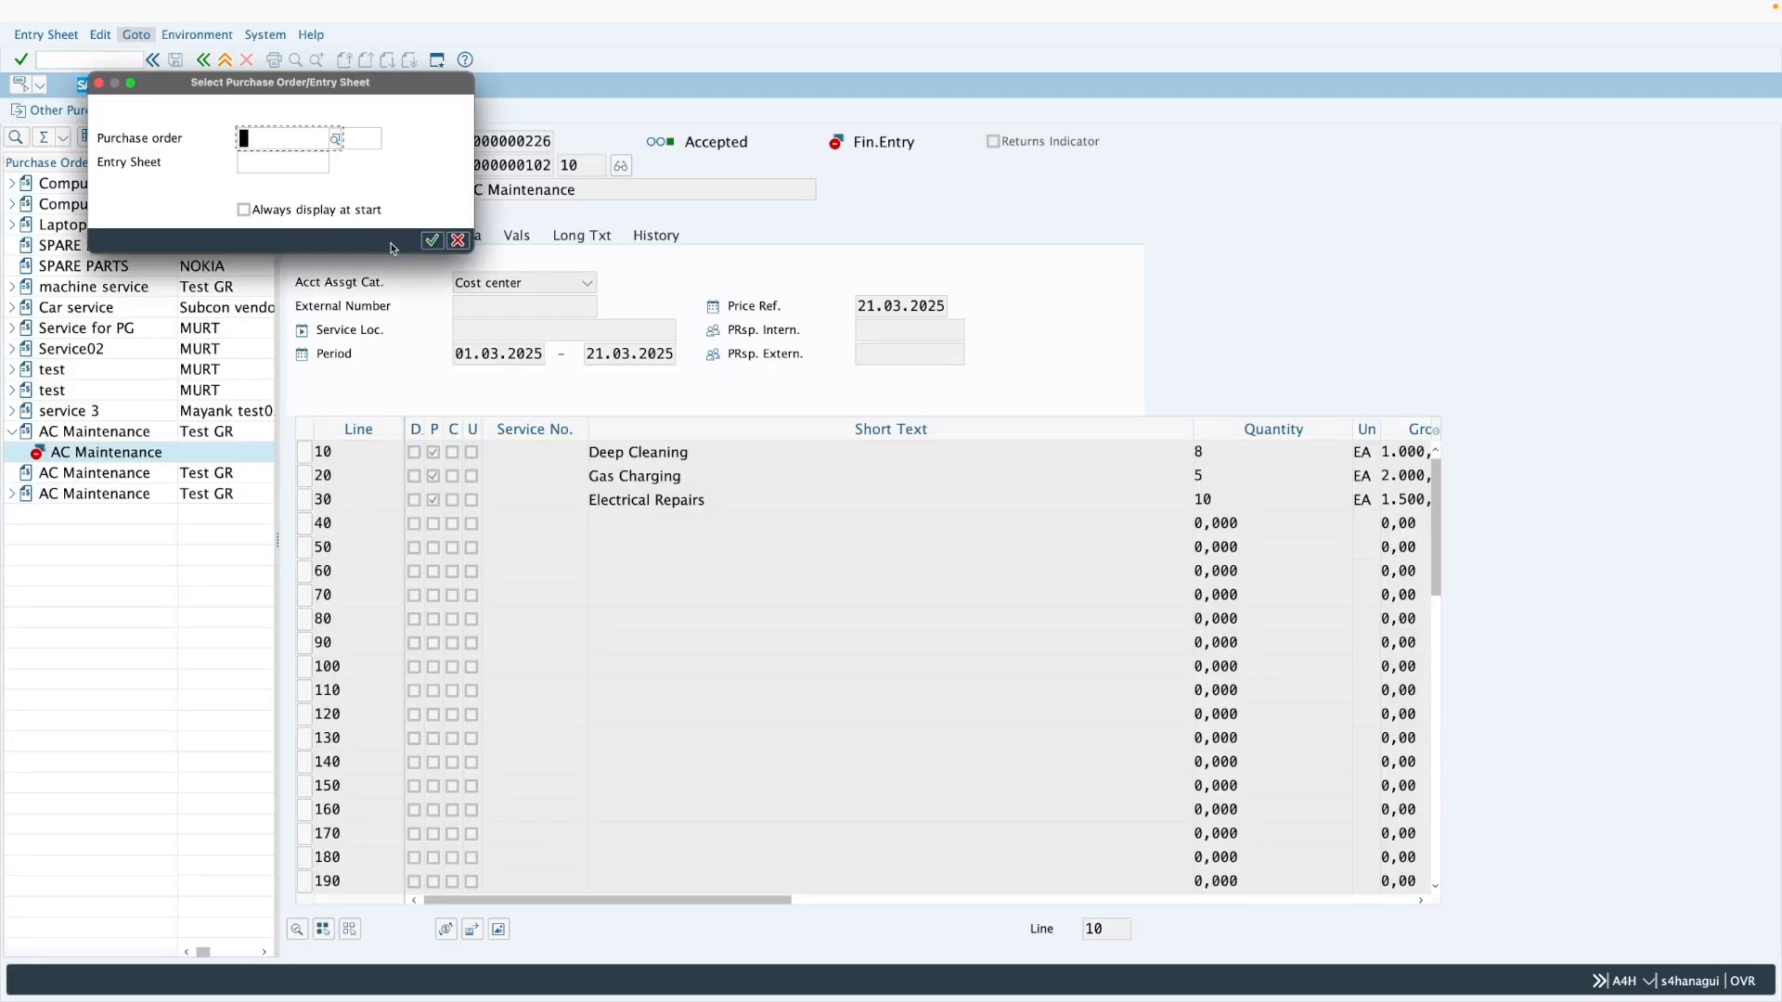
key(super+v)
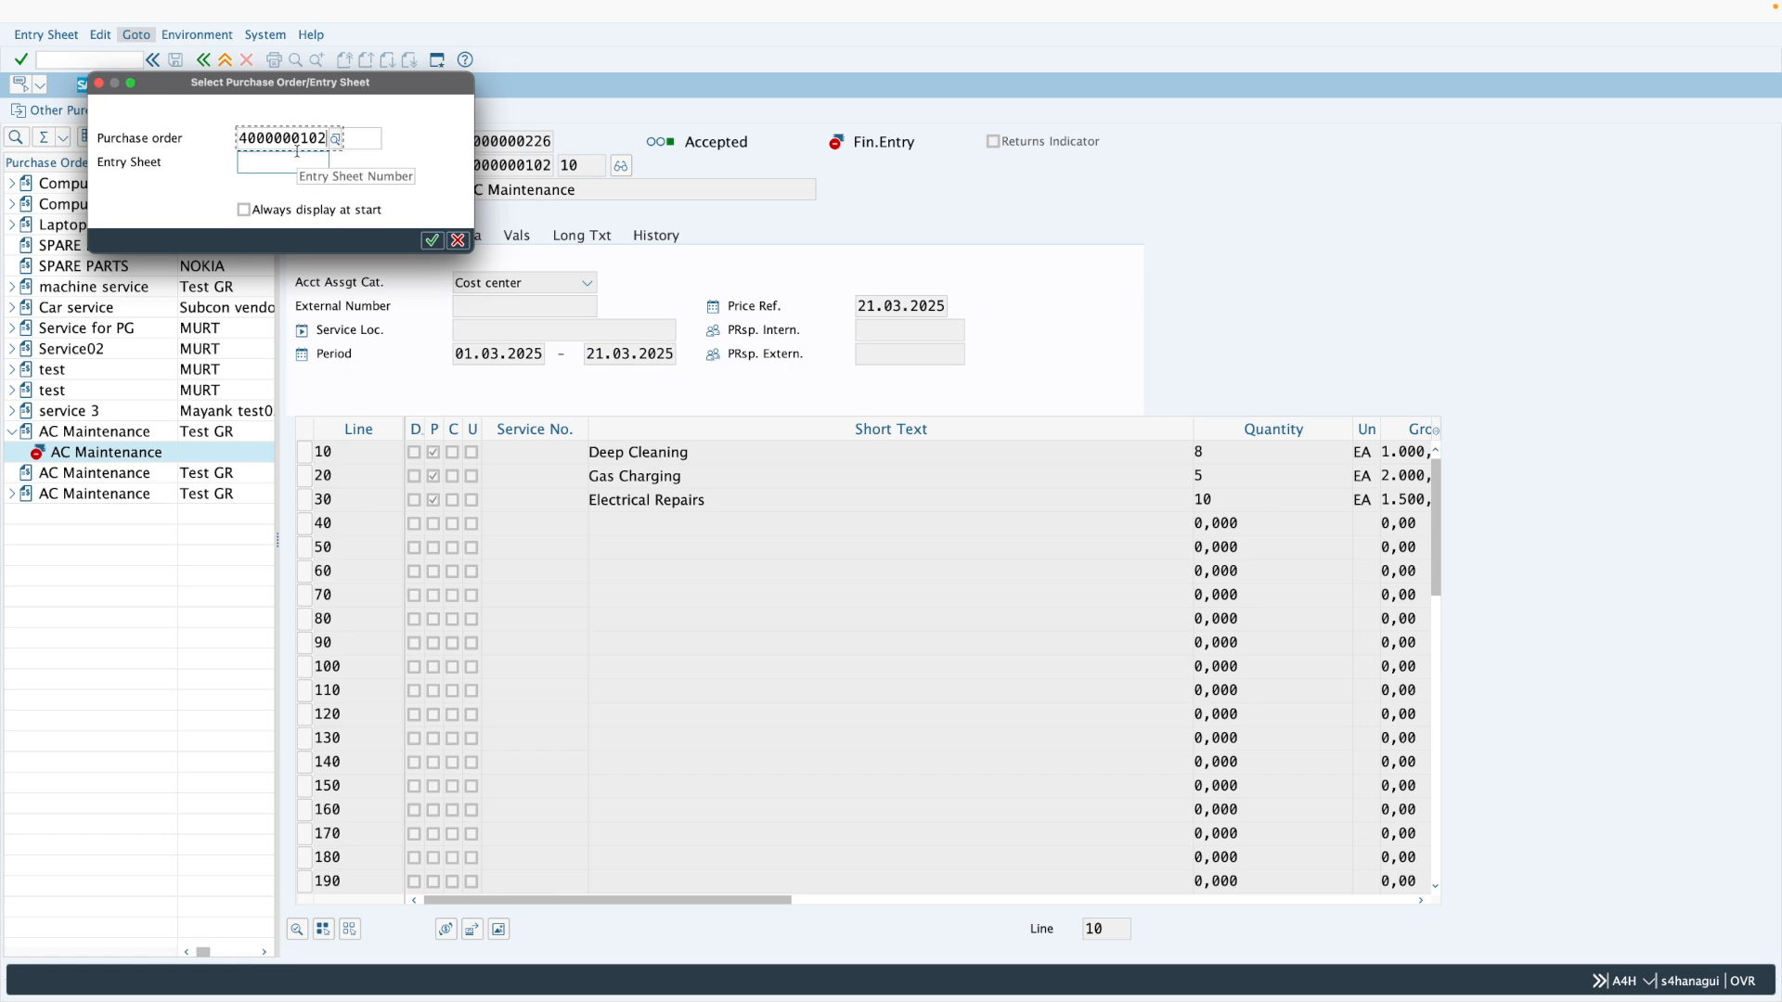
click(357, 139)
text(20)
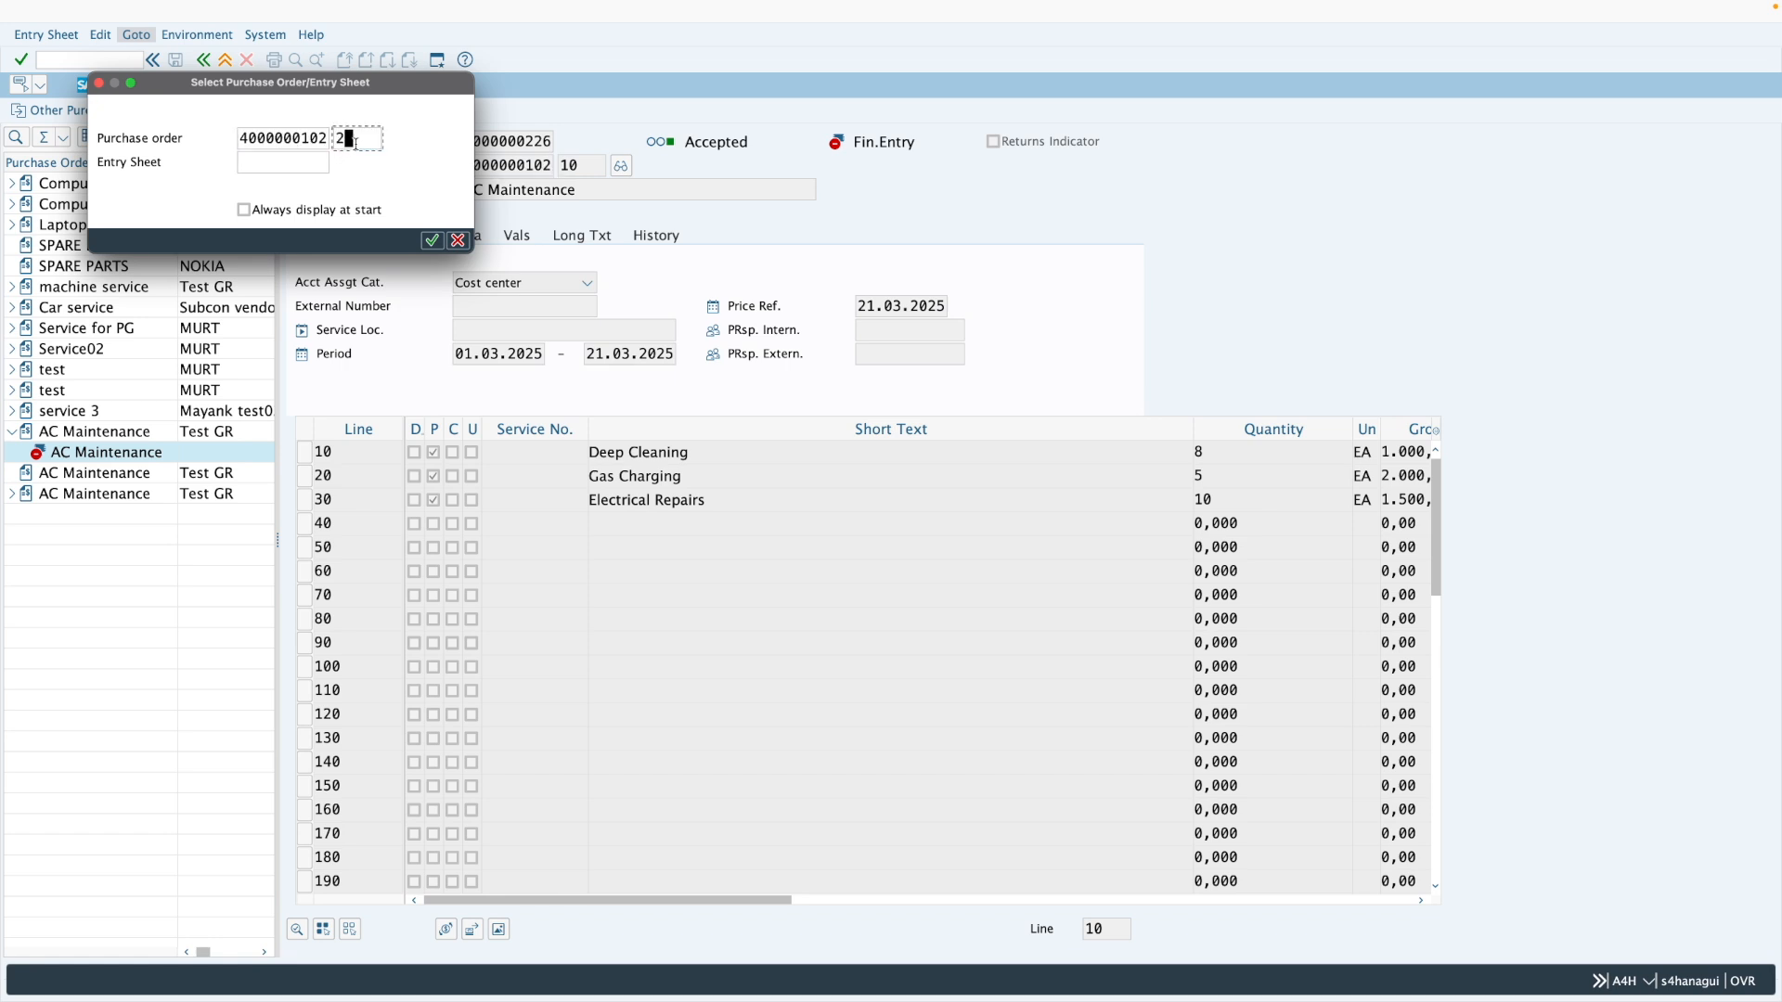
key(Return)
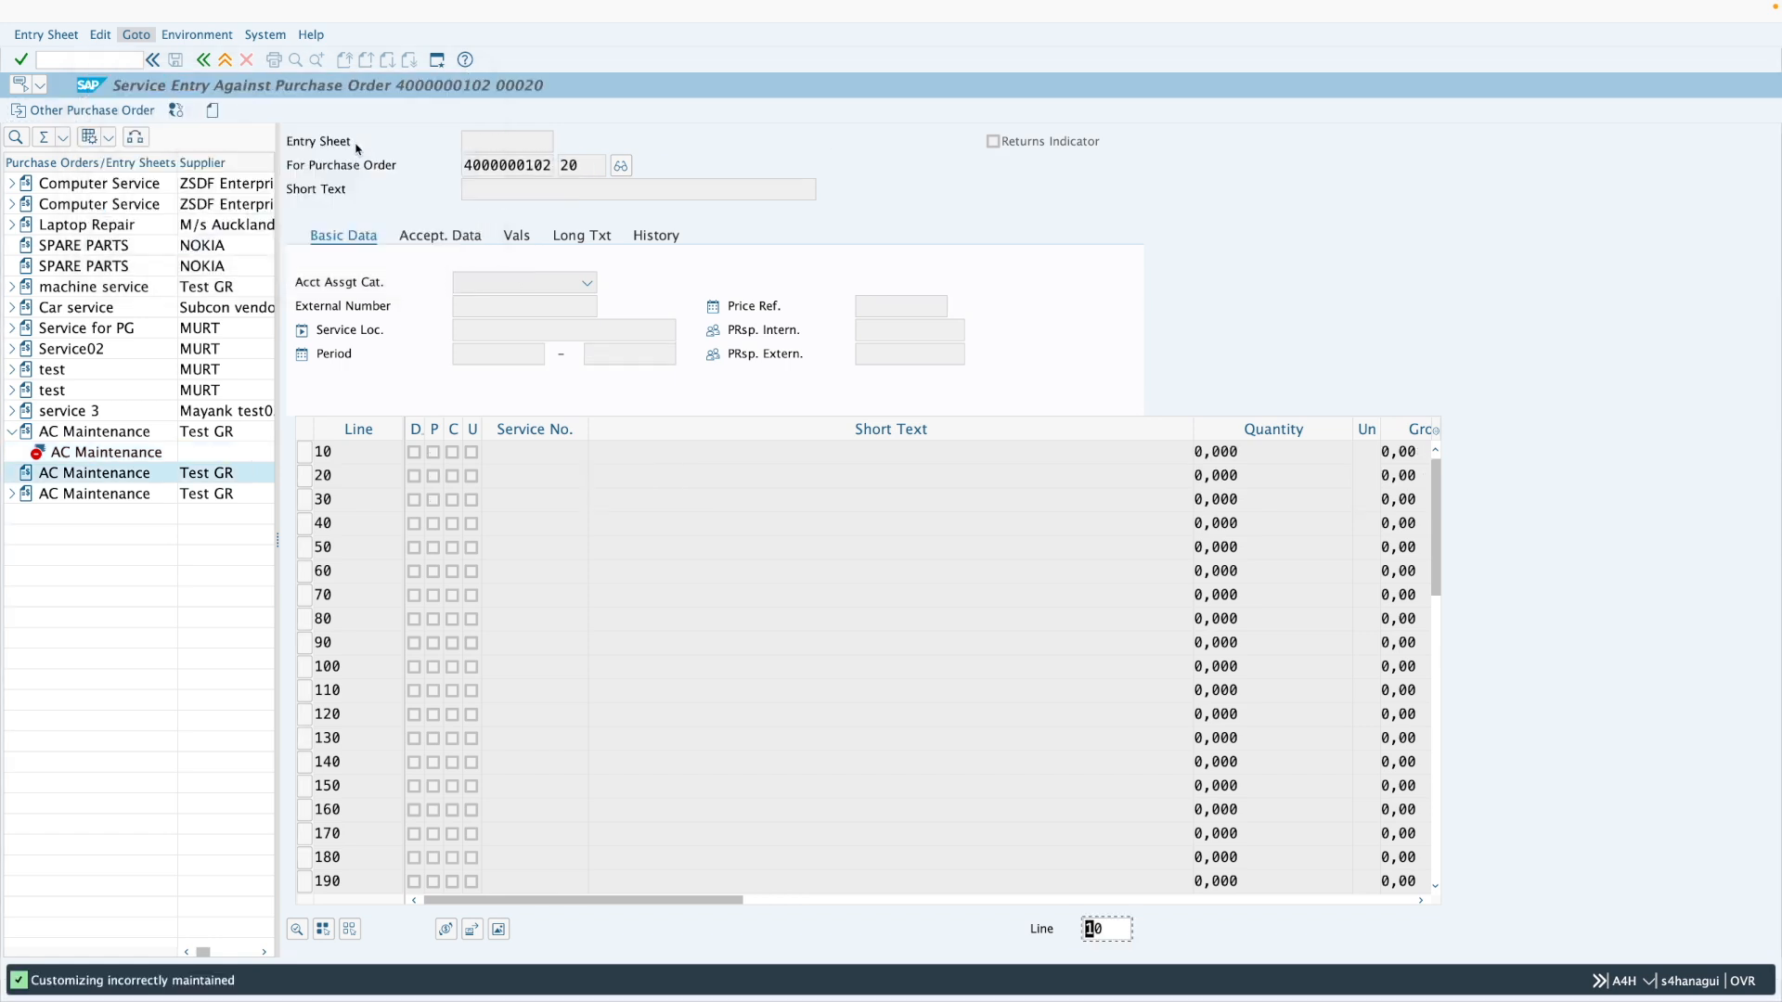
Create an entry sheet for item 20 with account assignment category Cost center and period 01.03.2025 to 21.03.2025.
click(212, 110)
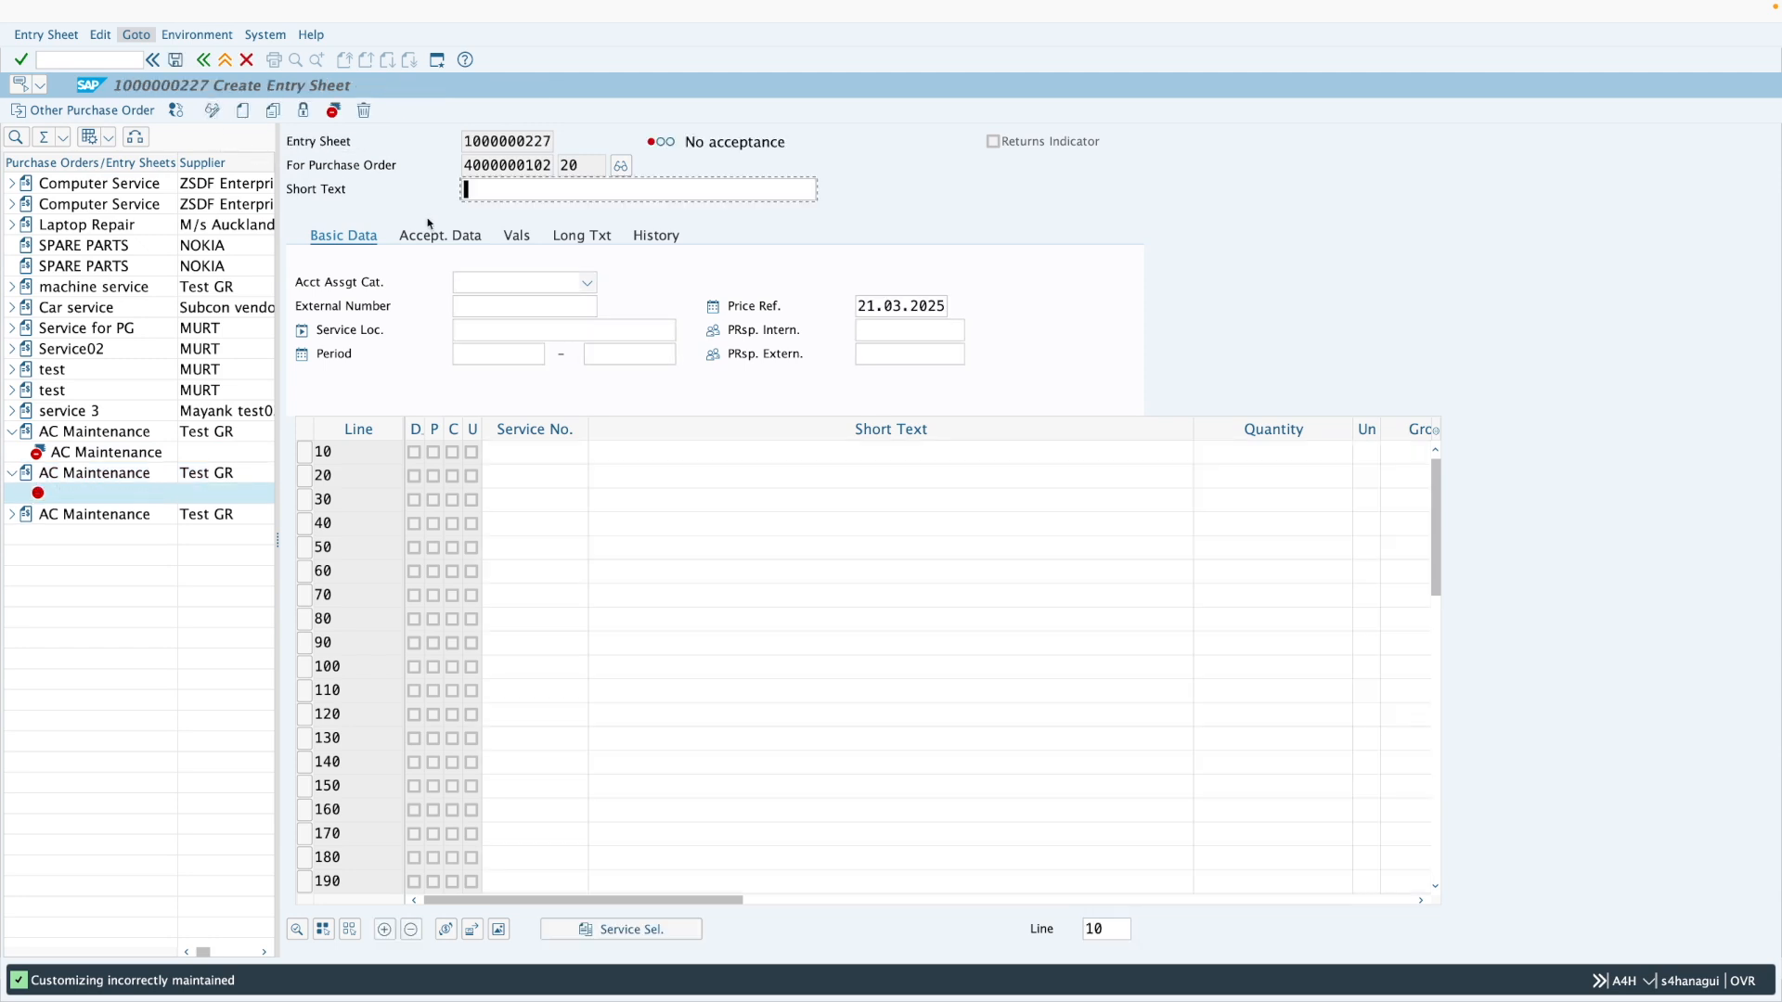
click(520, 289)
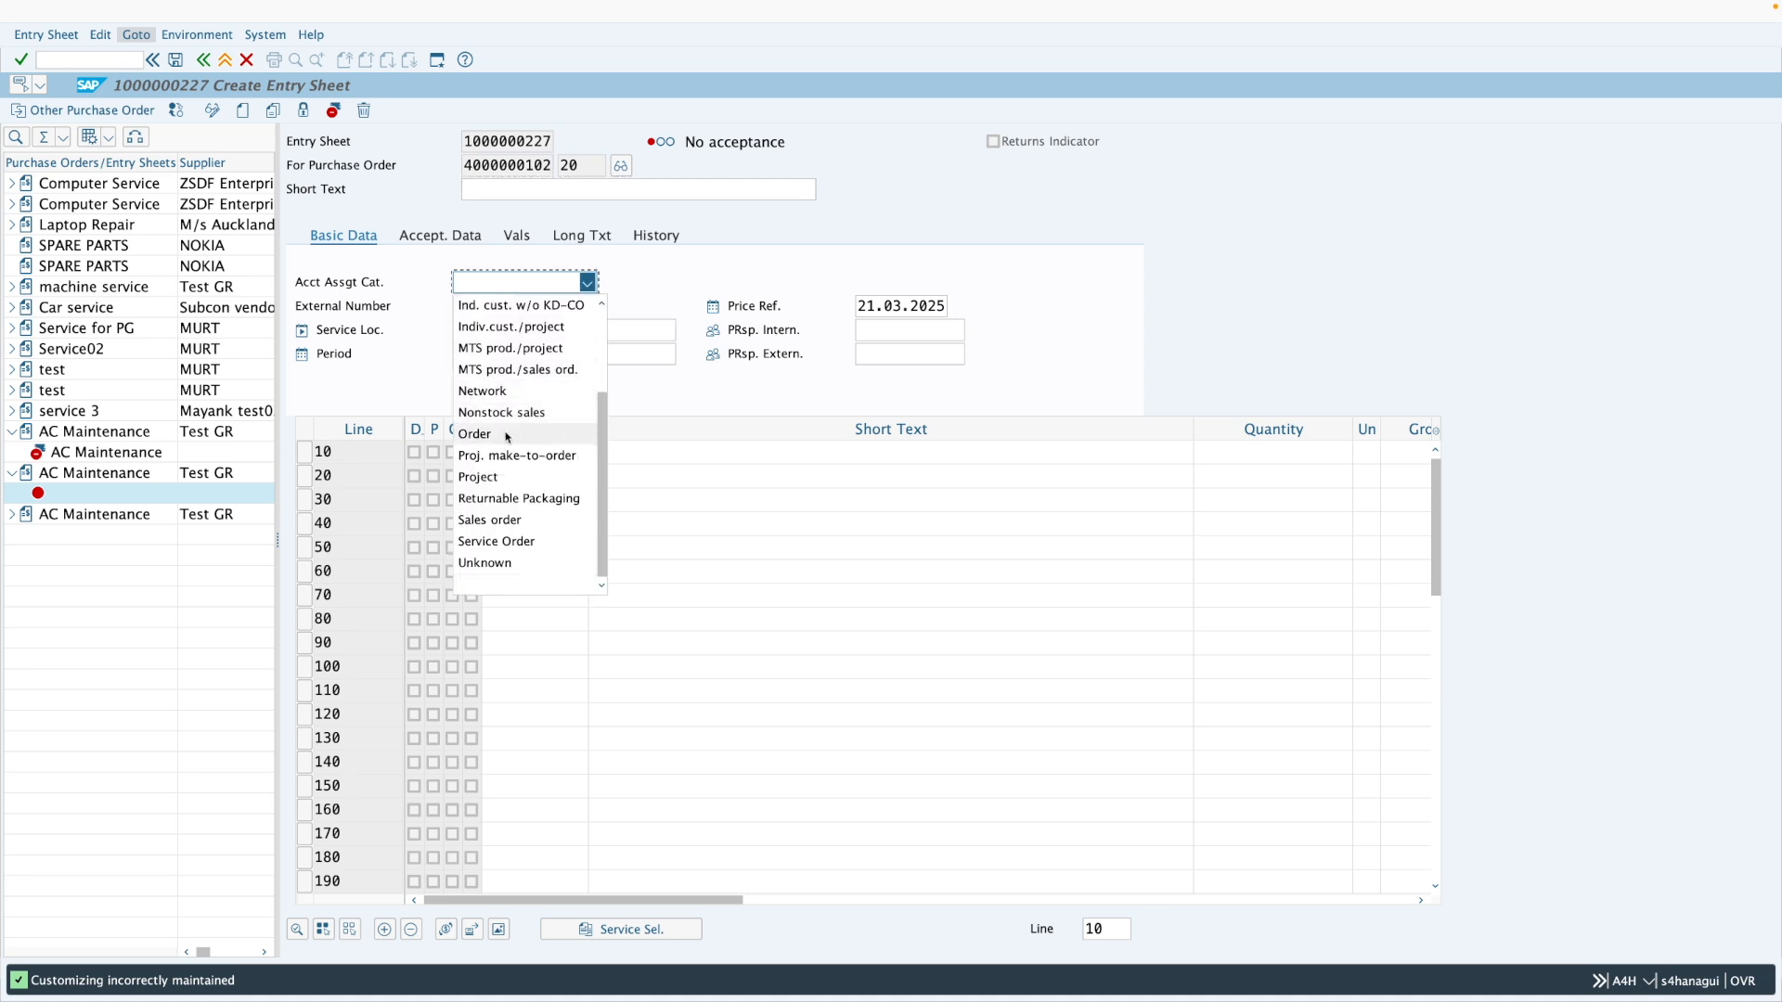
scroll(505, 427, up, 2)
click(497, 390)
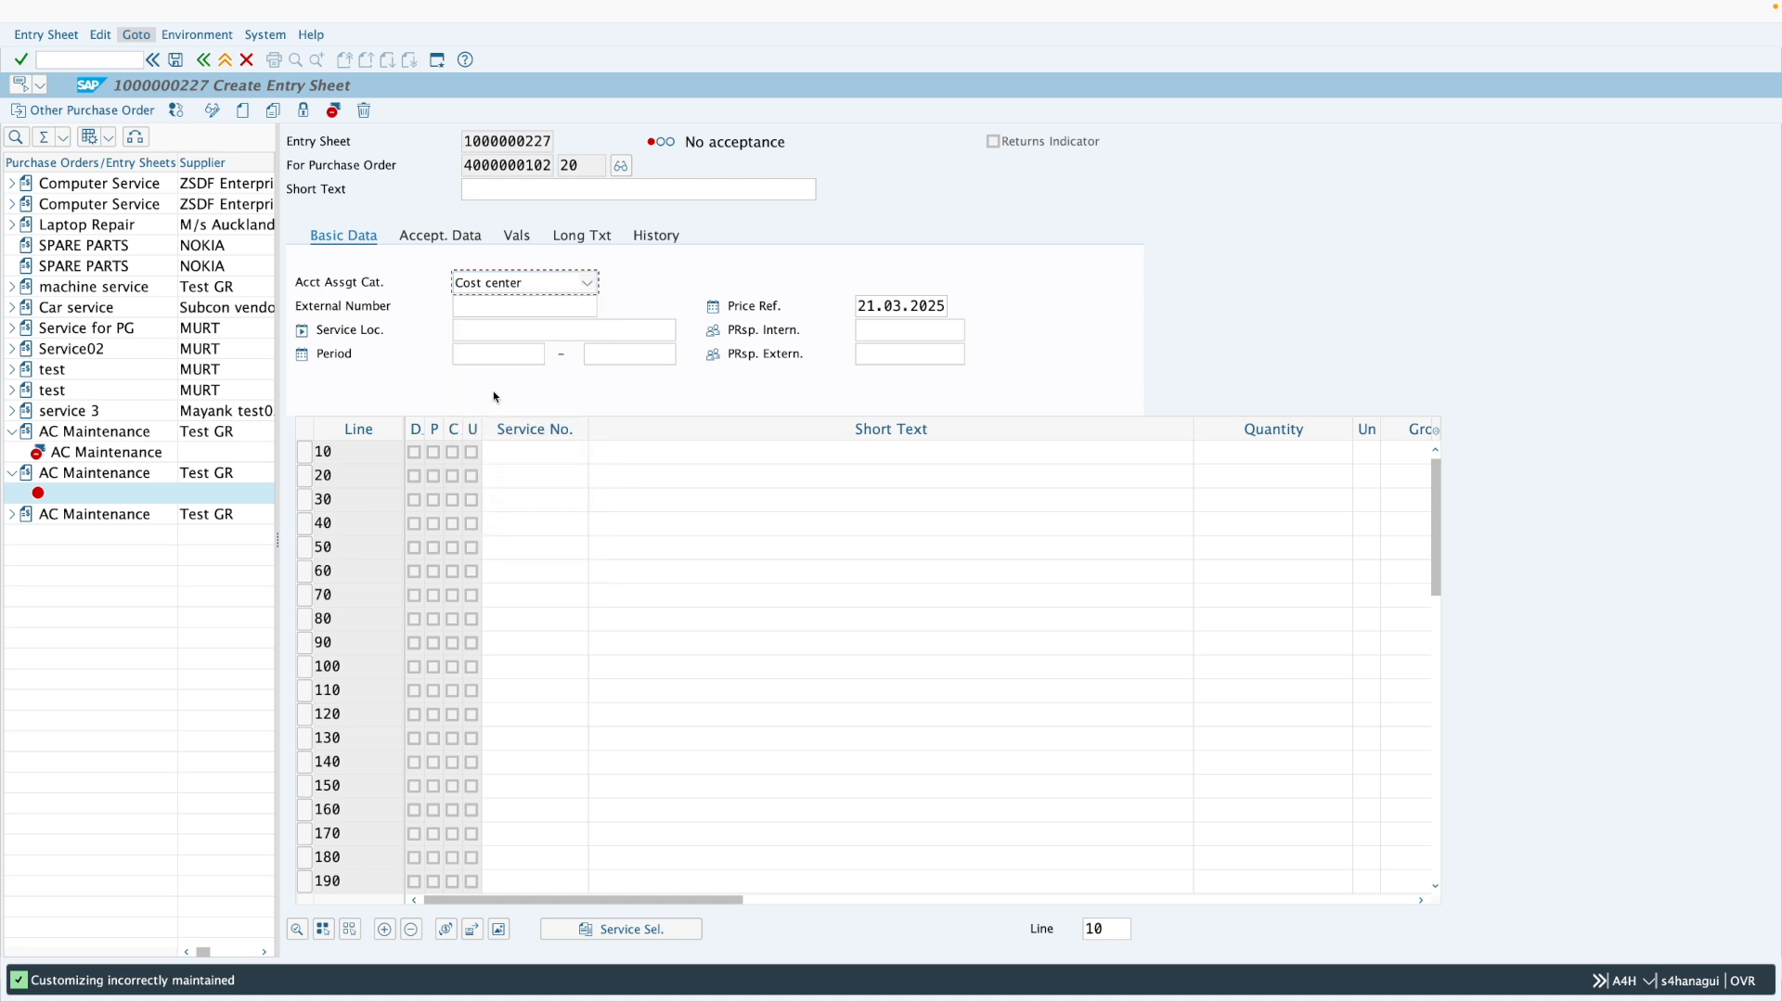
click(506, 357)
key(Down)
key(Return)
click(608, 355)
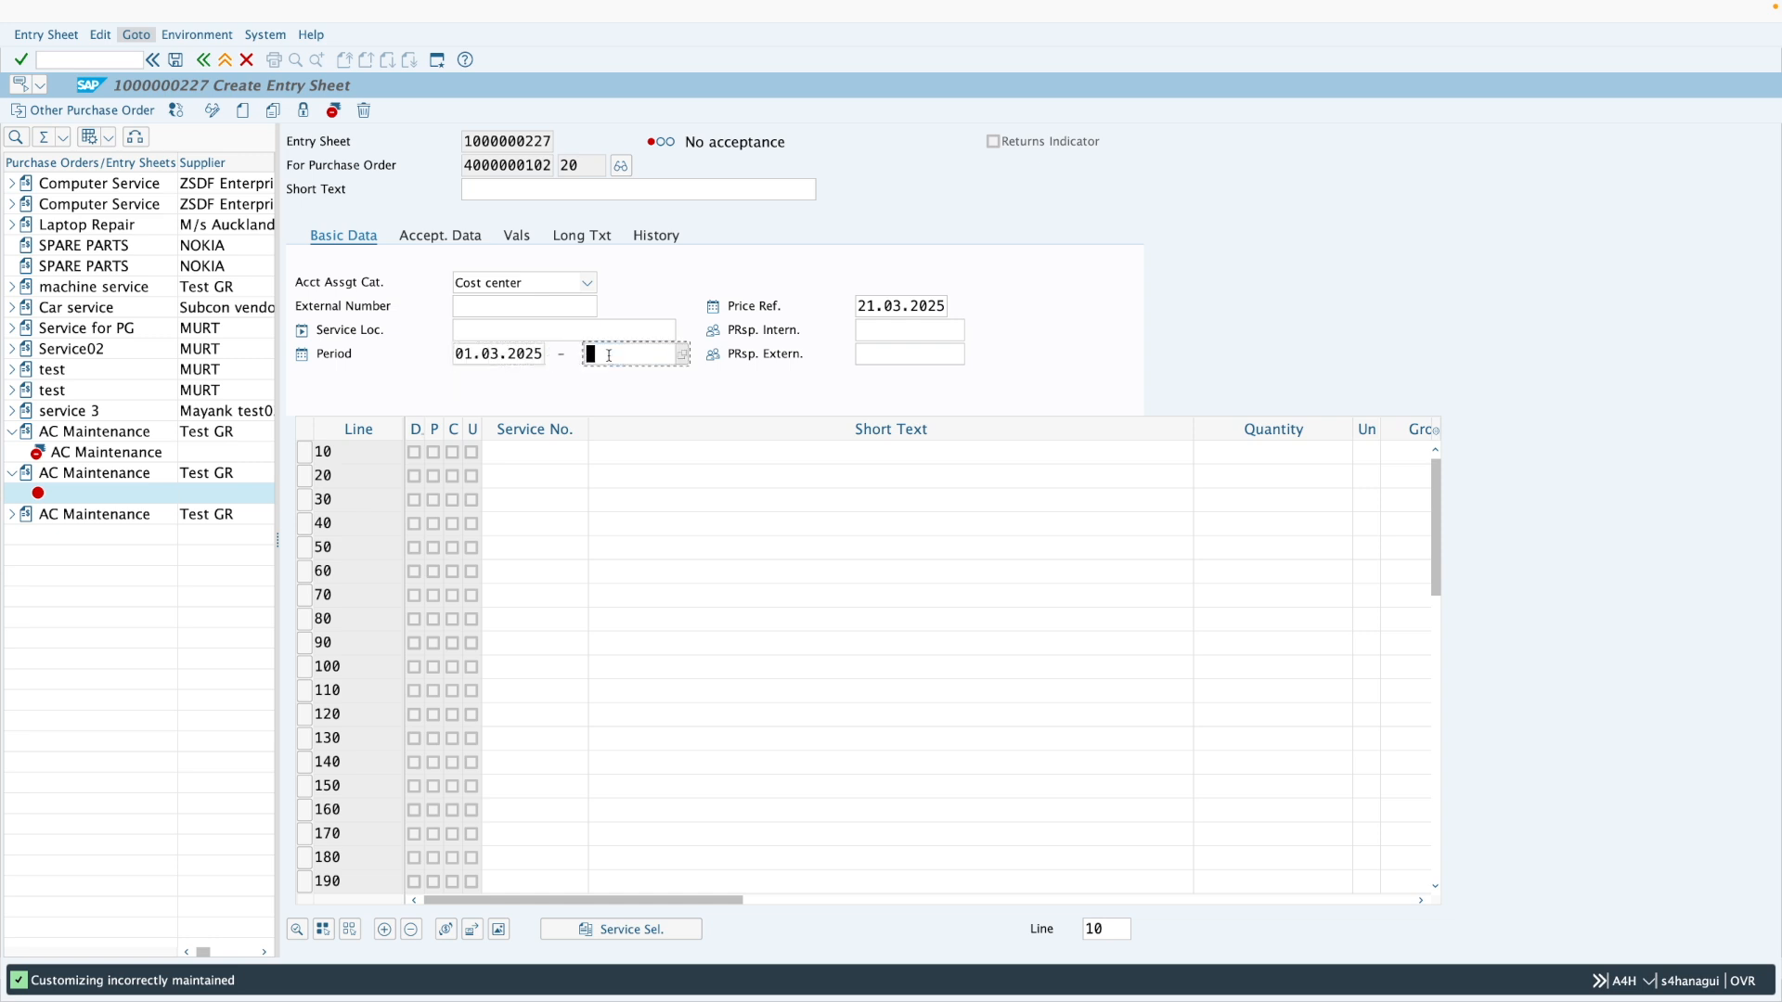
key(Down)
key(Return)
Adopt the Deep Cleaning service from the purchase order and assign it to cost center 4300.
click(623, 929)
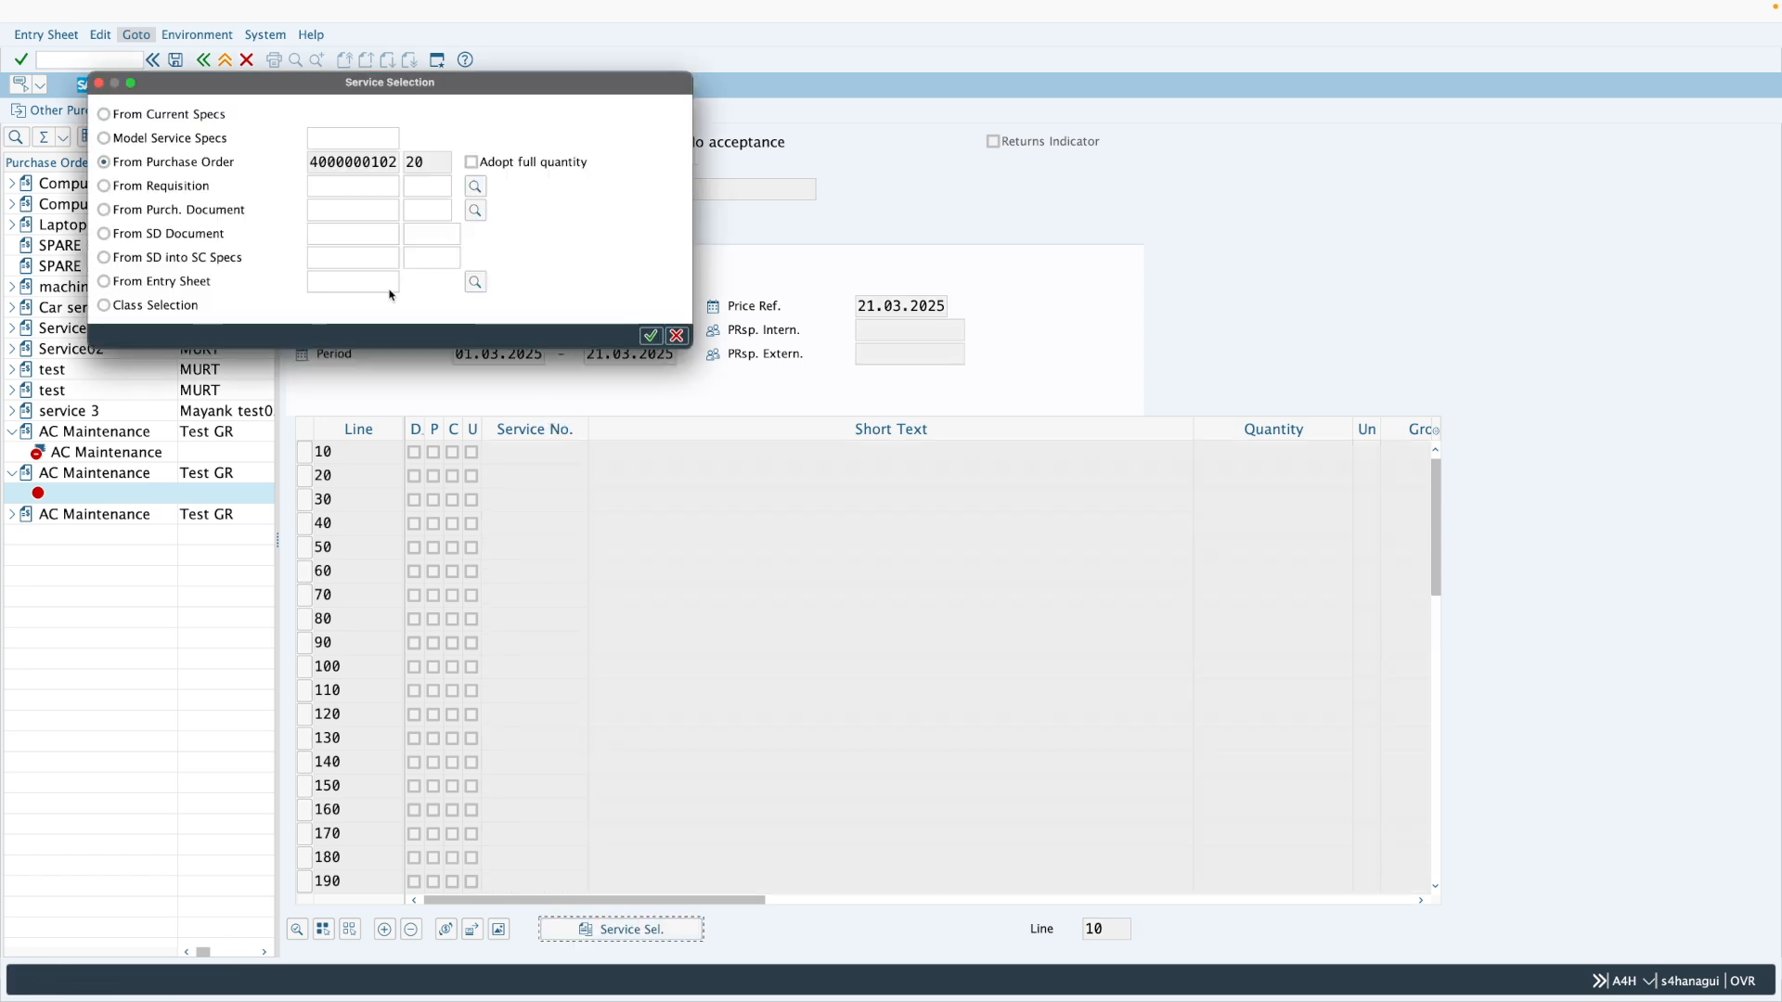
click(652, 336)
click(28, 213)
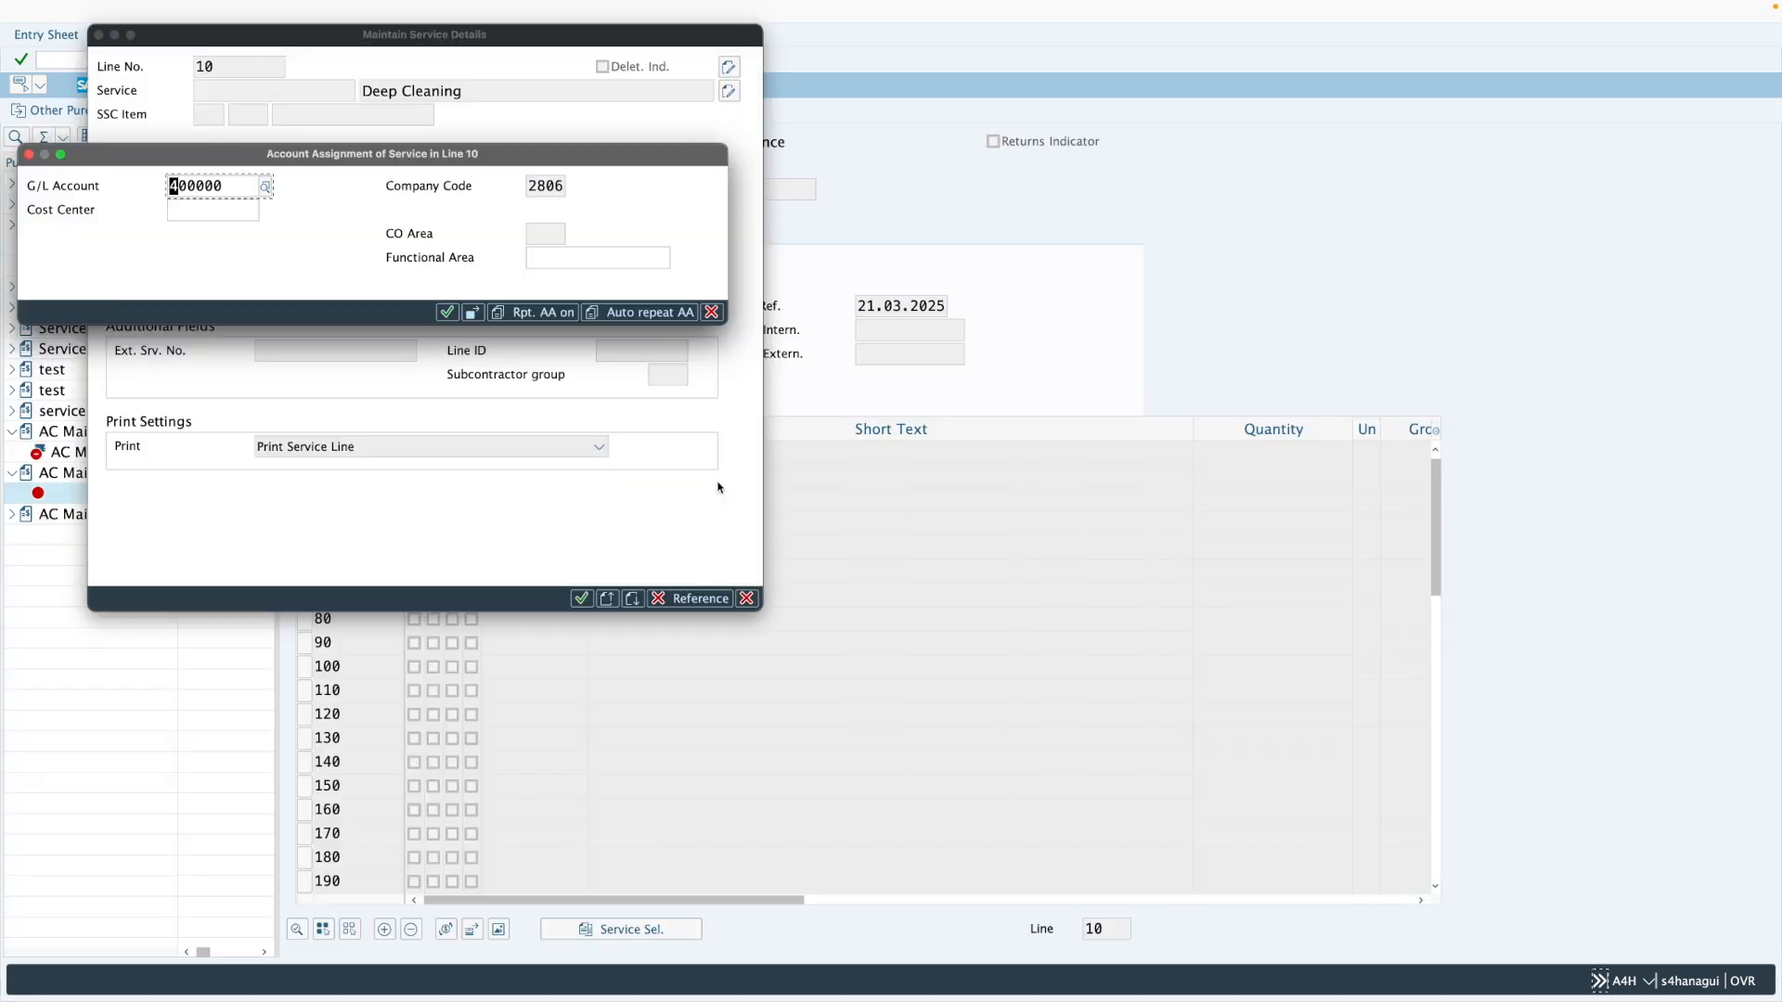
click(226, 213)
text(4300)
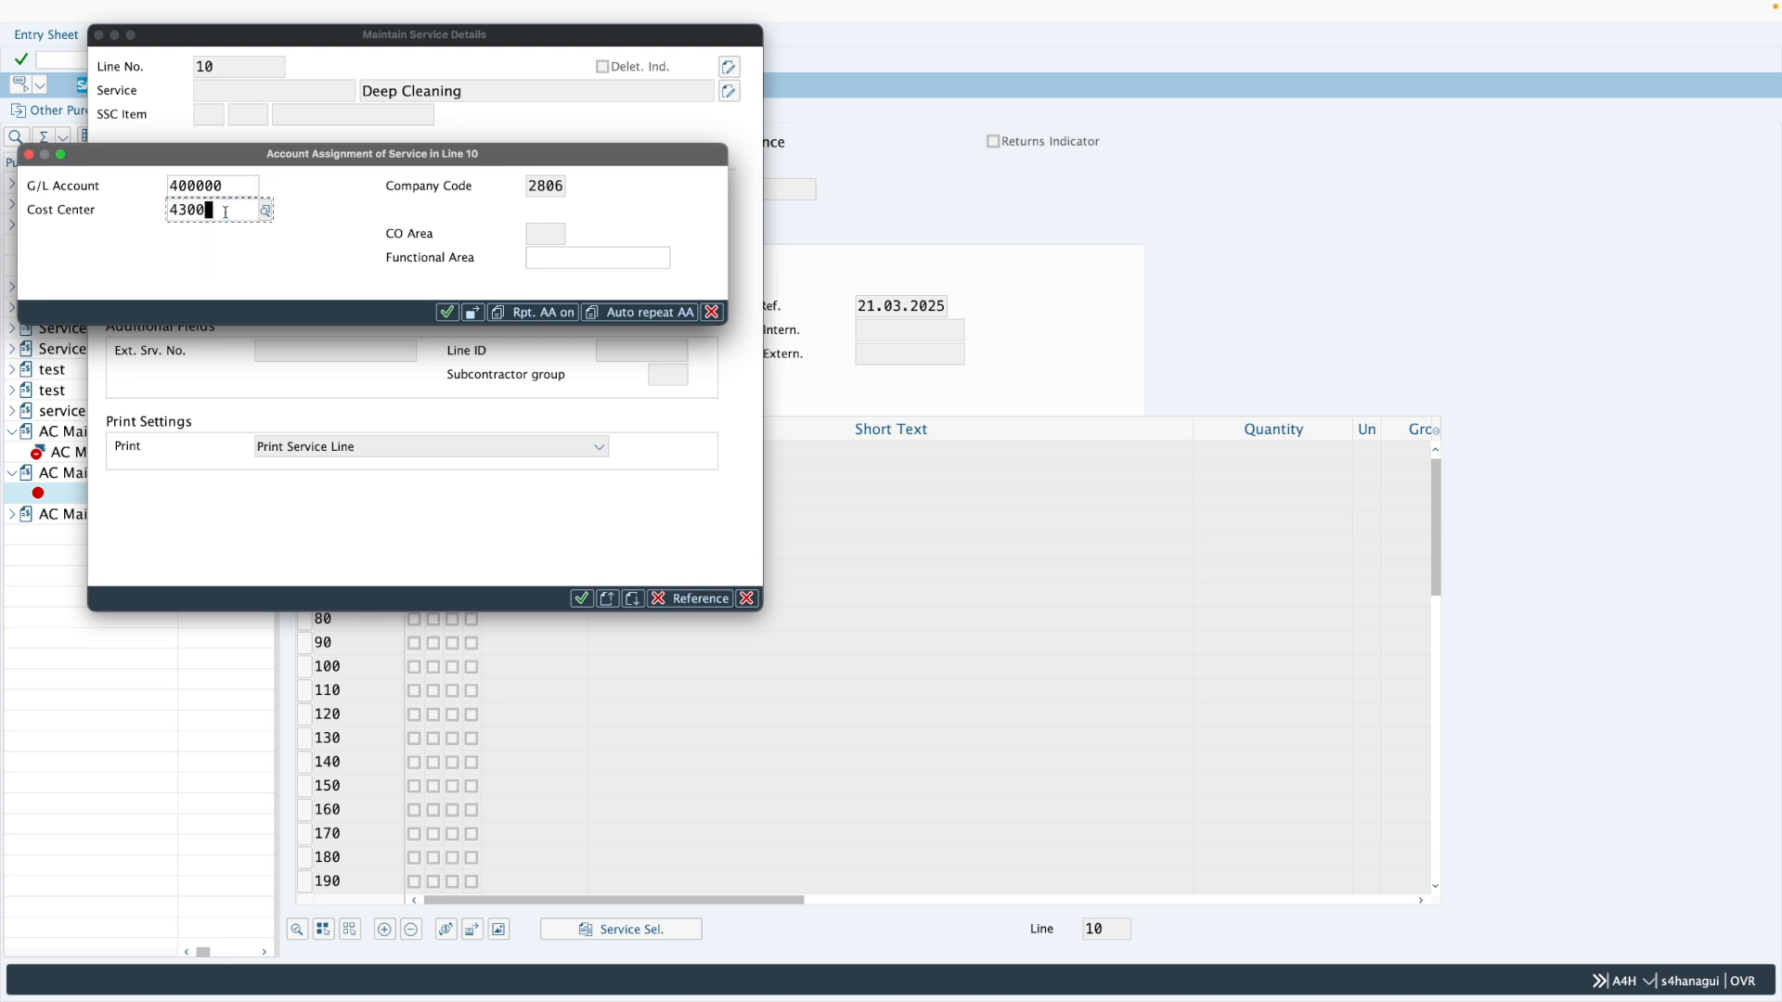
click(448, 312)
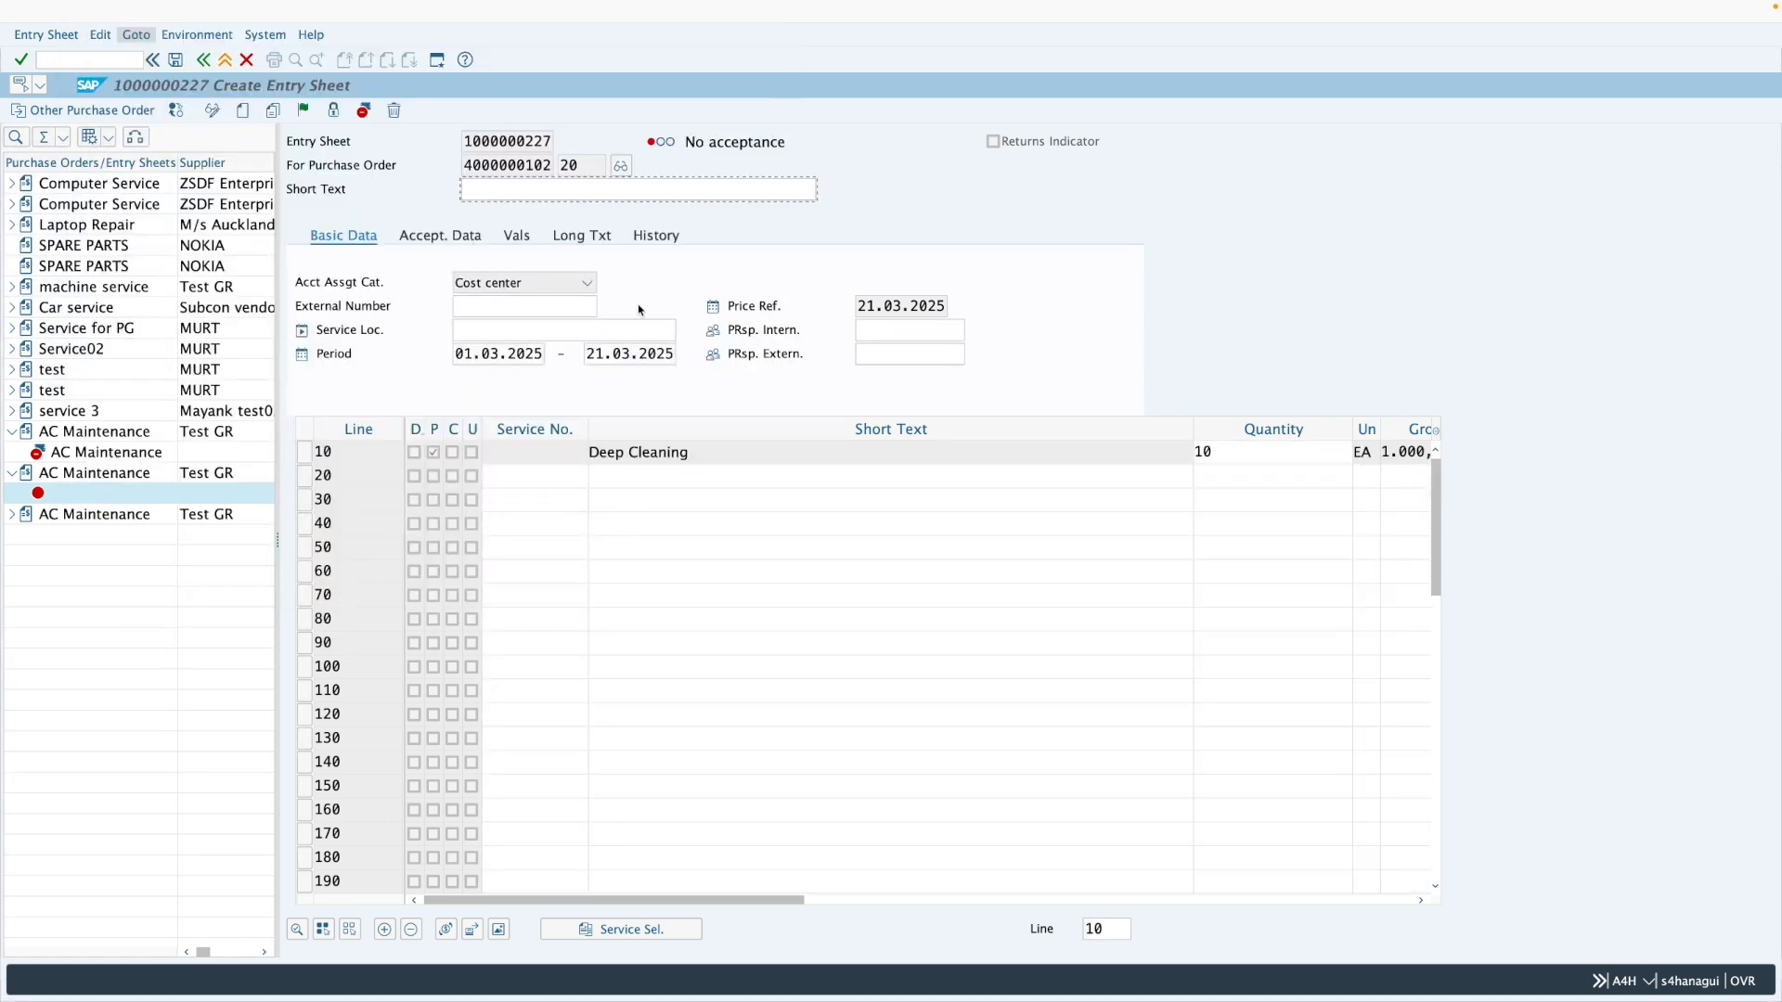
Set the entry sheet's short text to AC Maintenance and save the sheet.
click(538, 191)
click(539, 212)
click(176, 59)
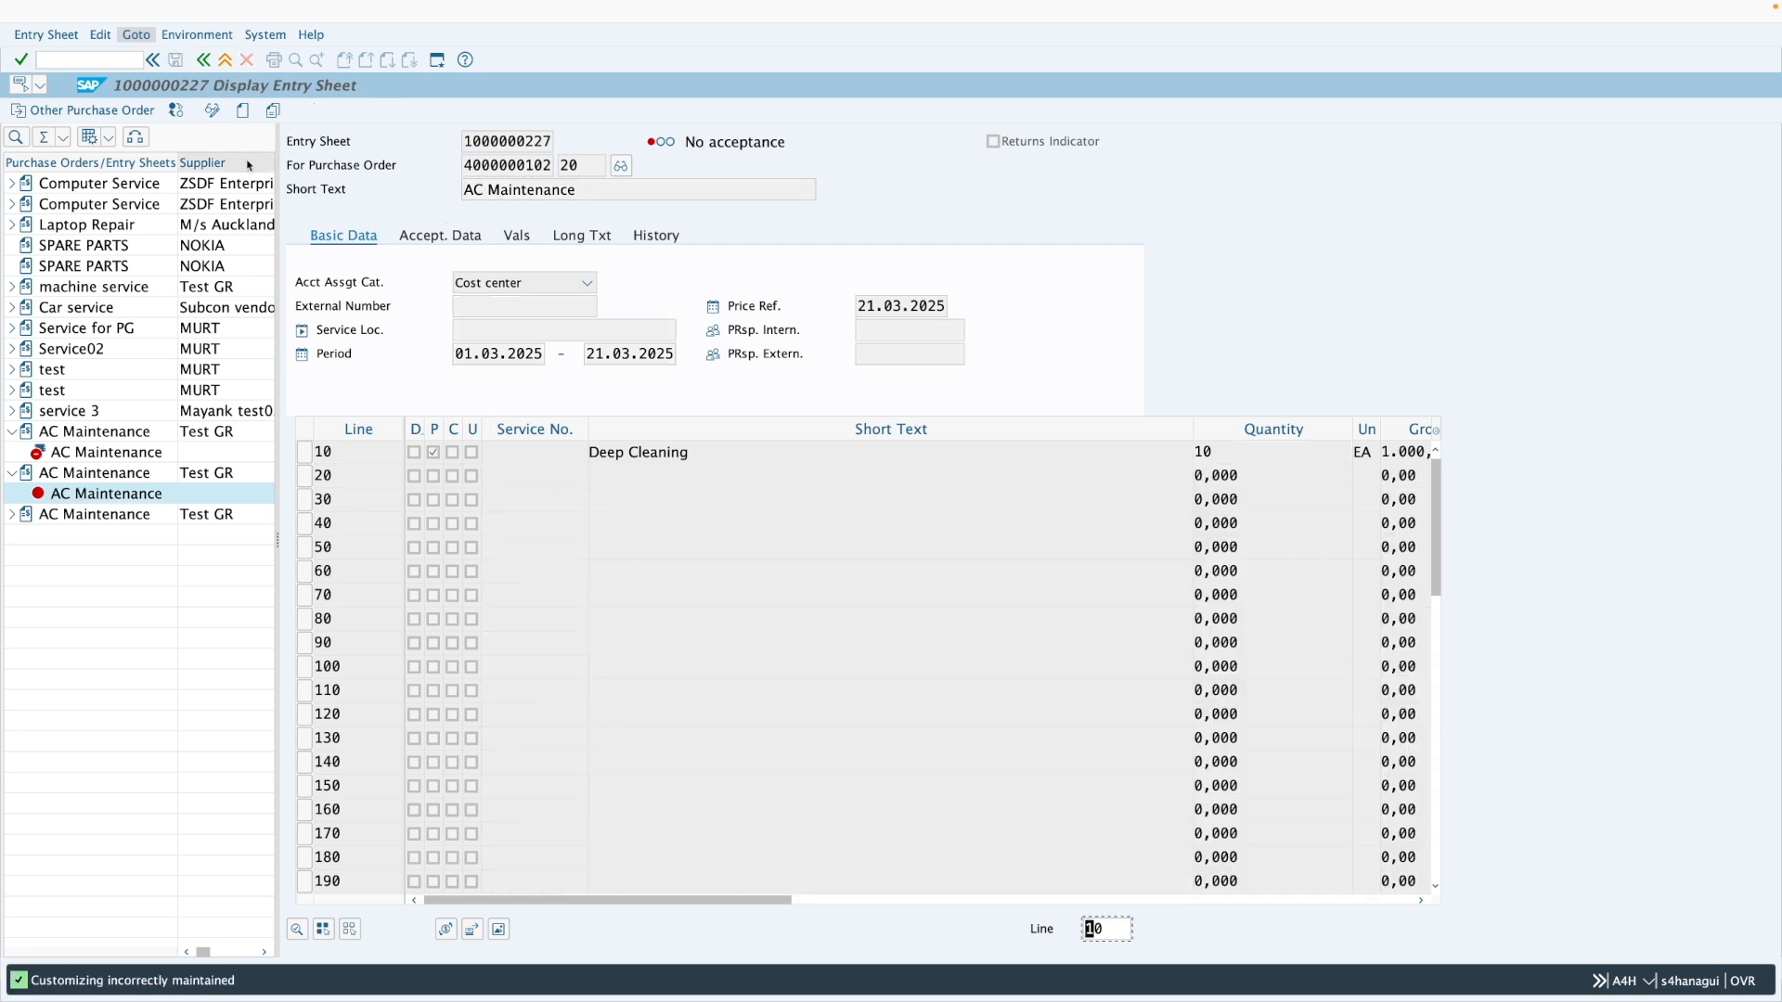
Switch the saved entry sheet to change mode, accept it and save the acceptance.
click(212, 110)
click(303, 111)
click(176, 61)
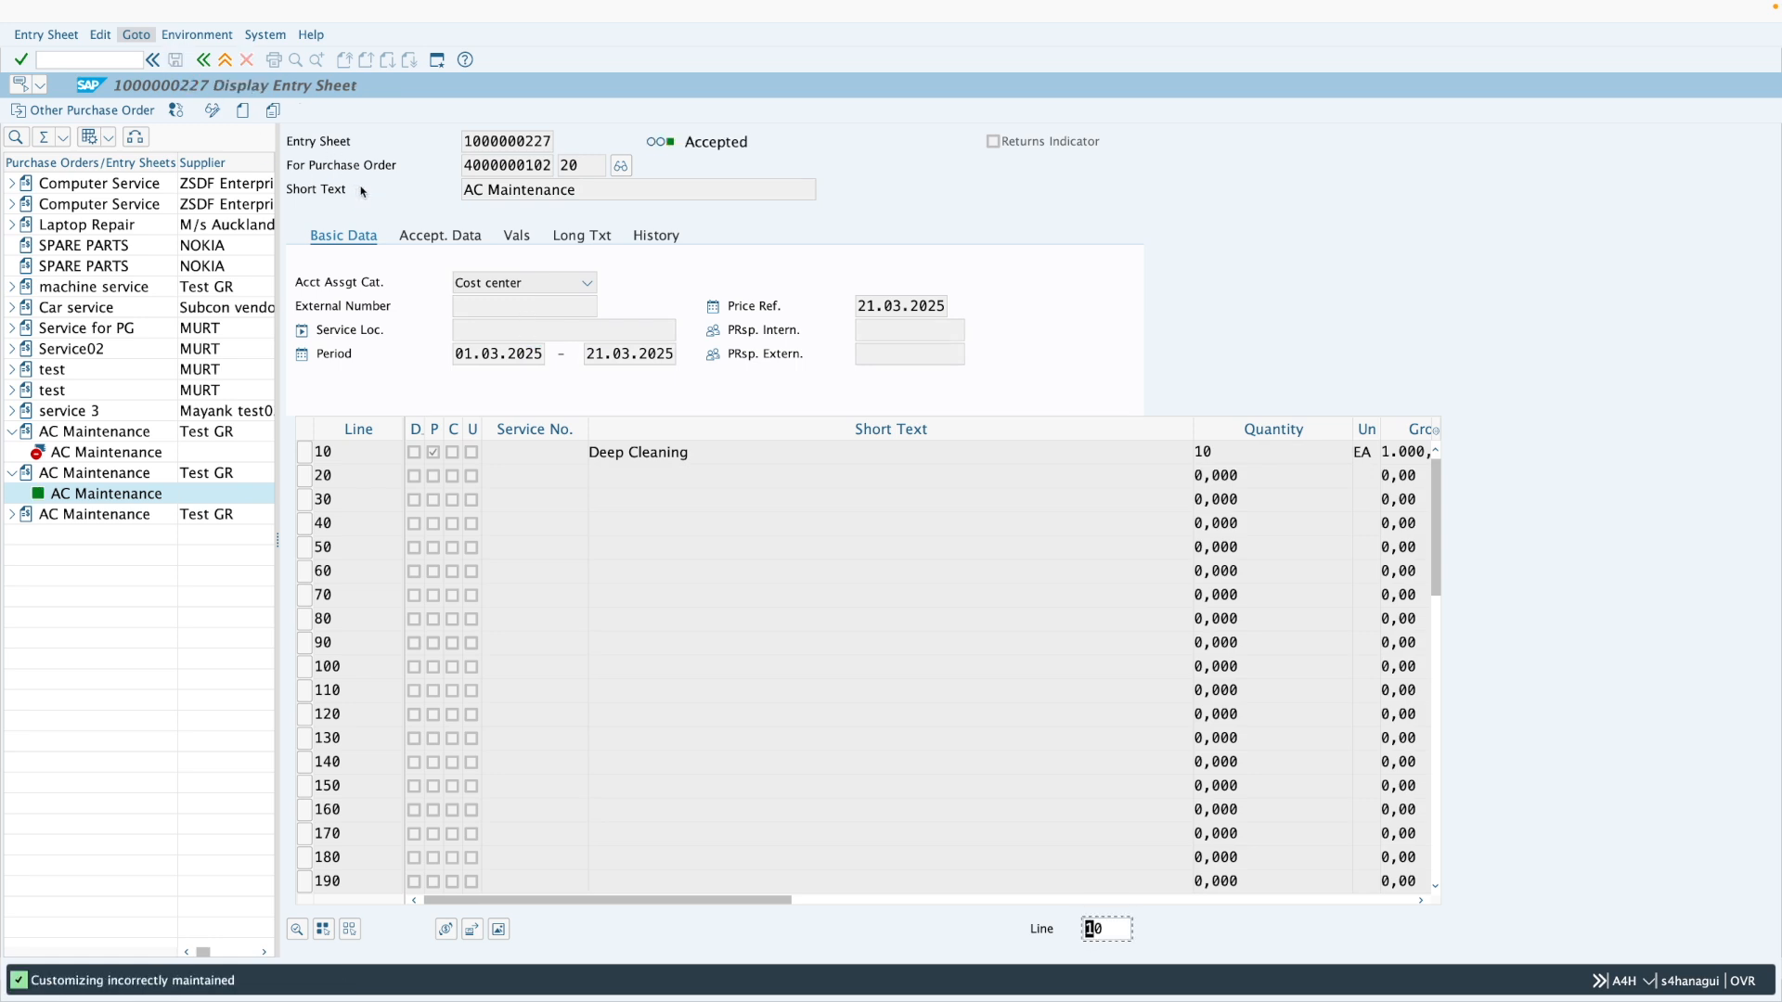
Display the purchase order with transaction ME23N and check the purchase order history of item 20.
click(225, 60)
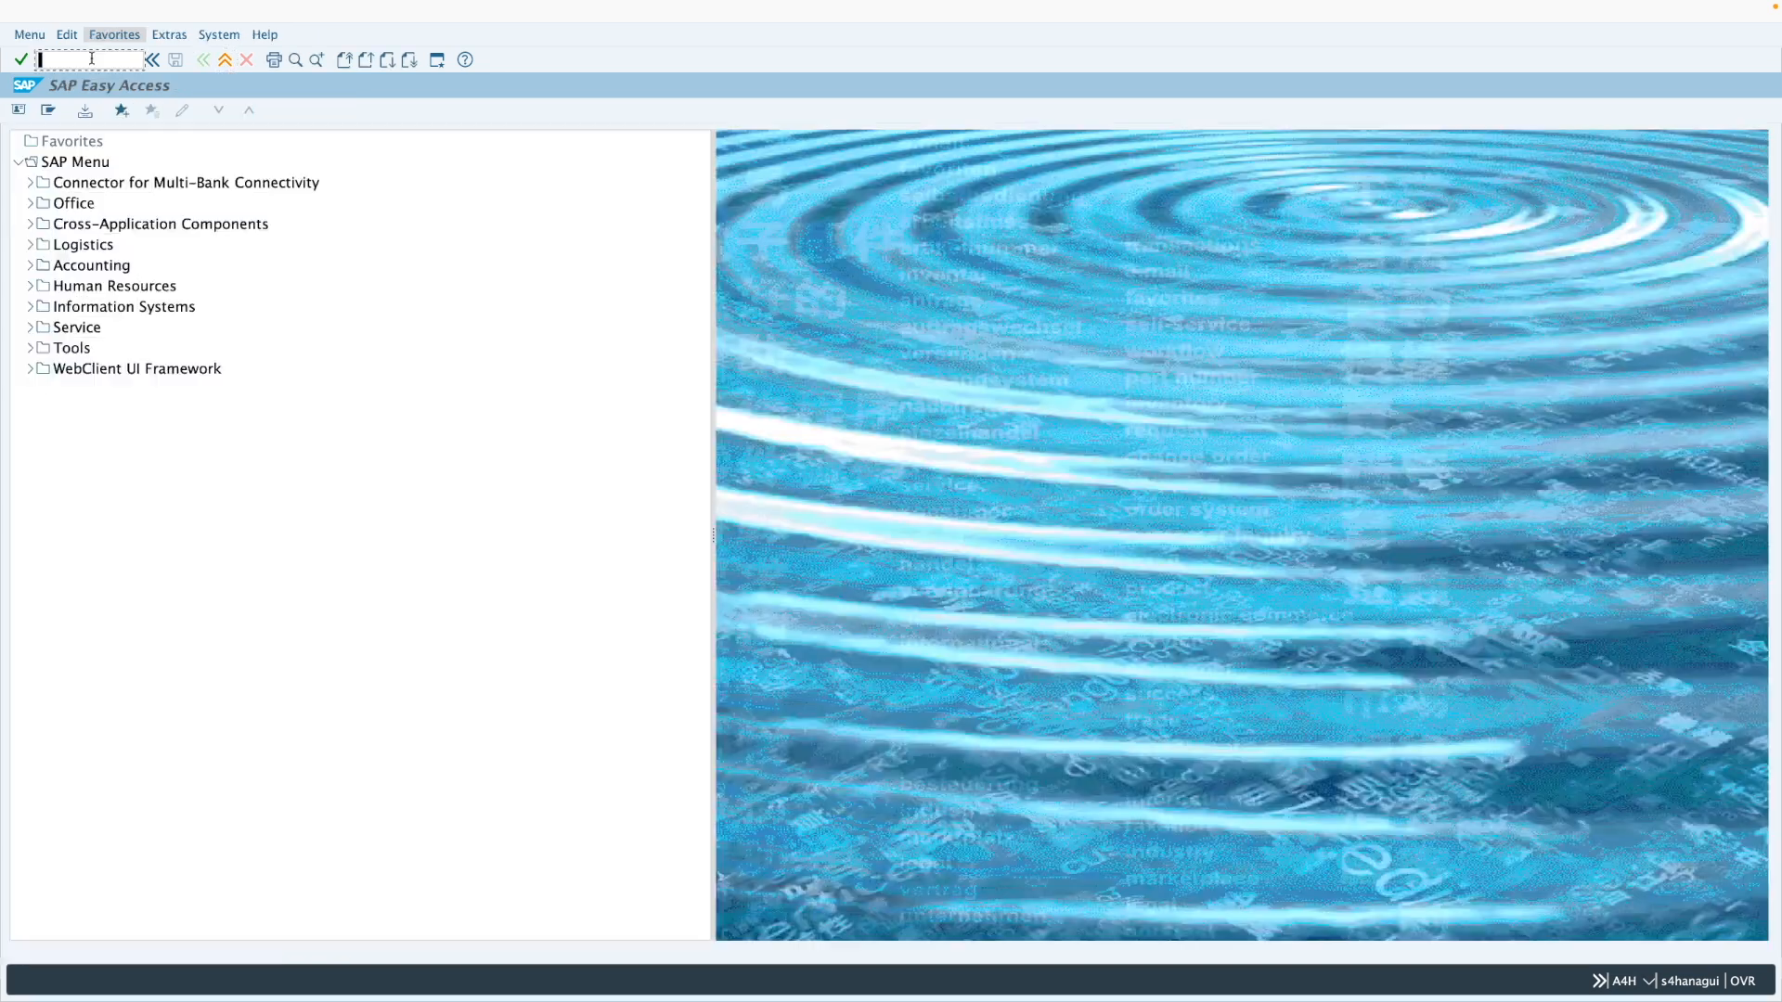
text(me23n)
click(92, 62)
key(Return)
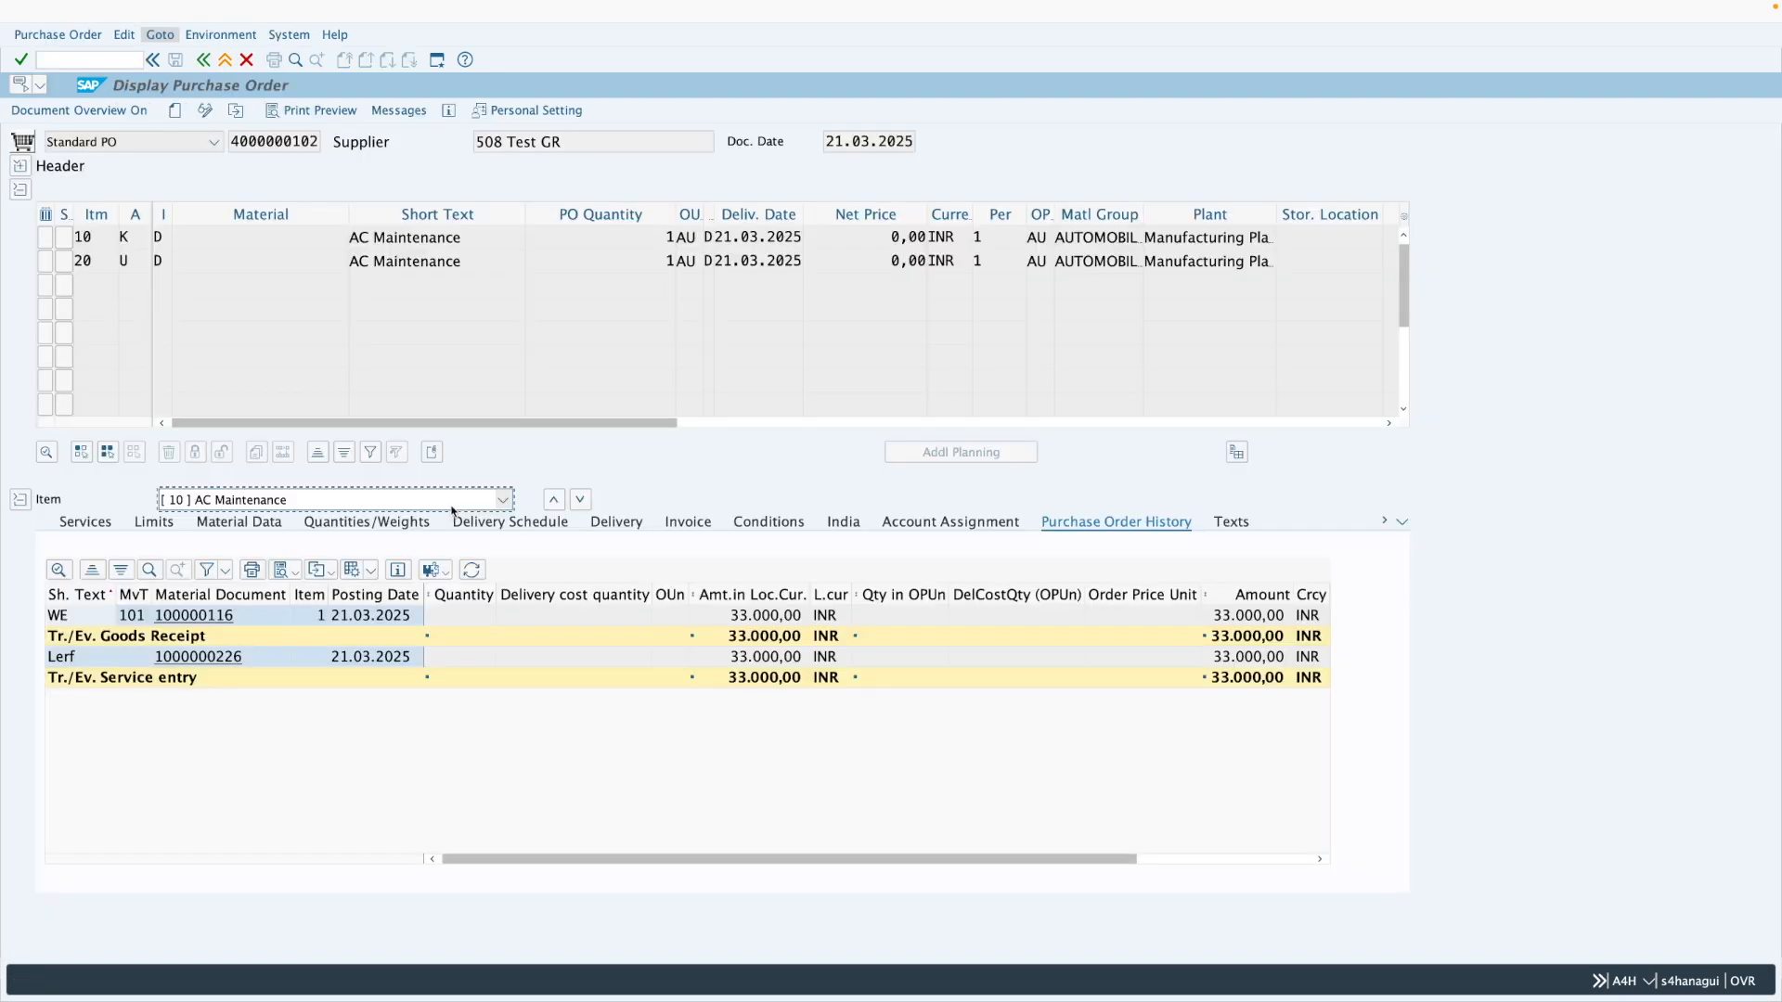
click(451, 508)
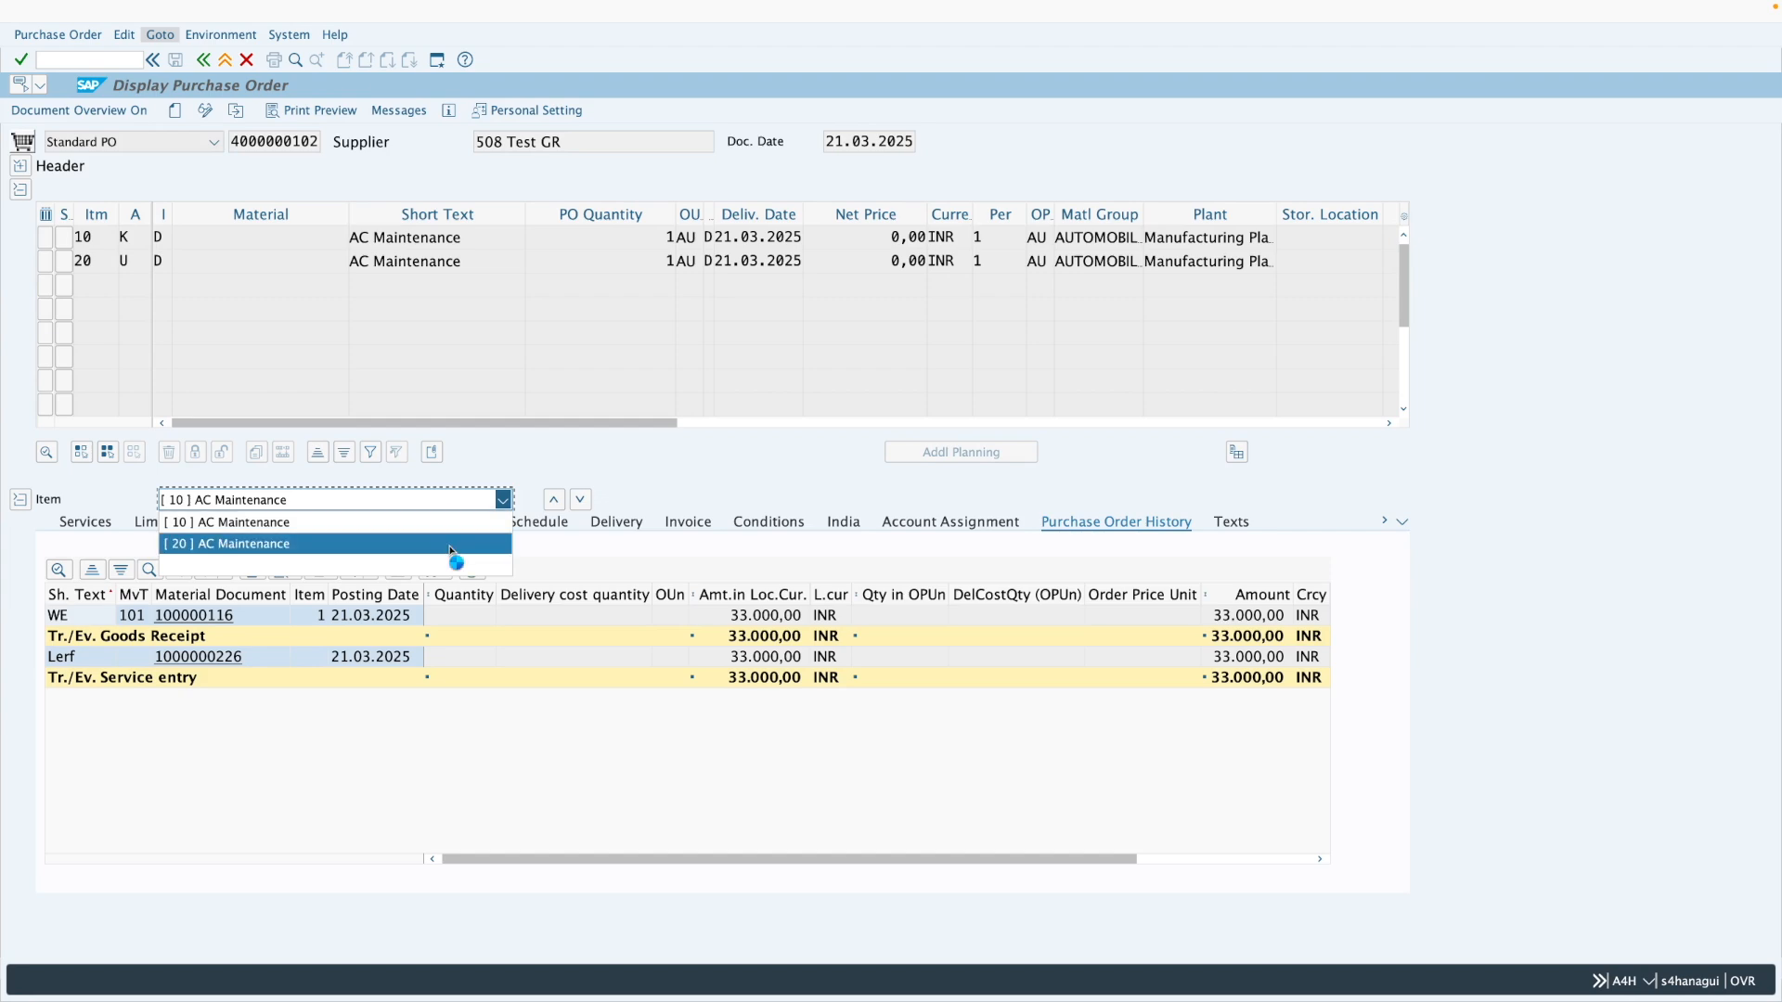
click(452, 538)
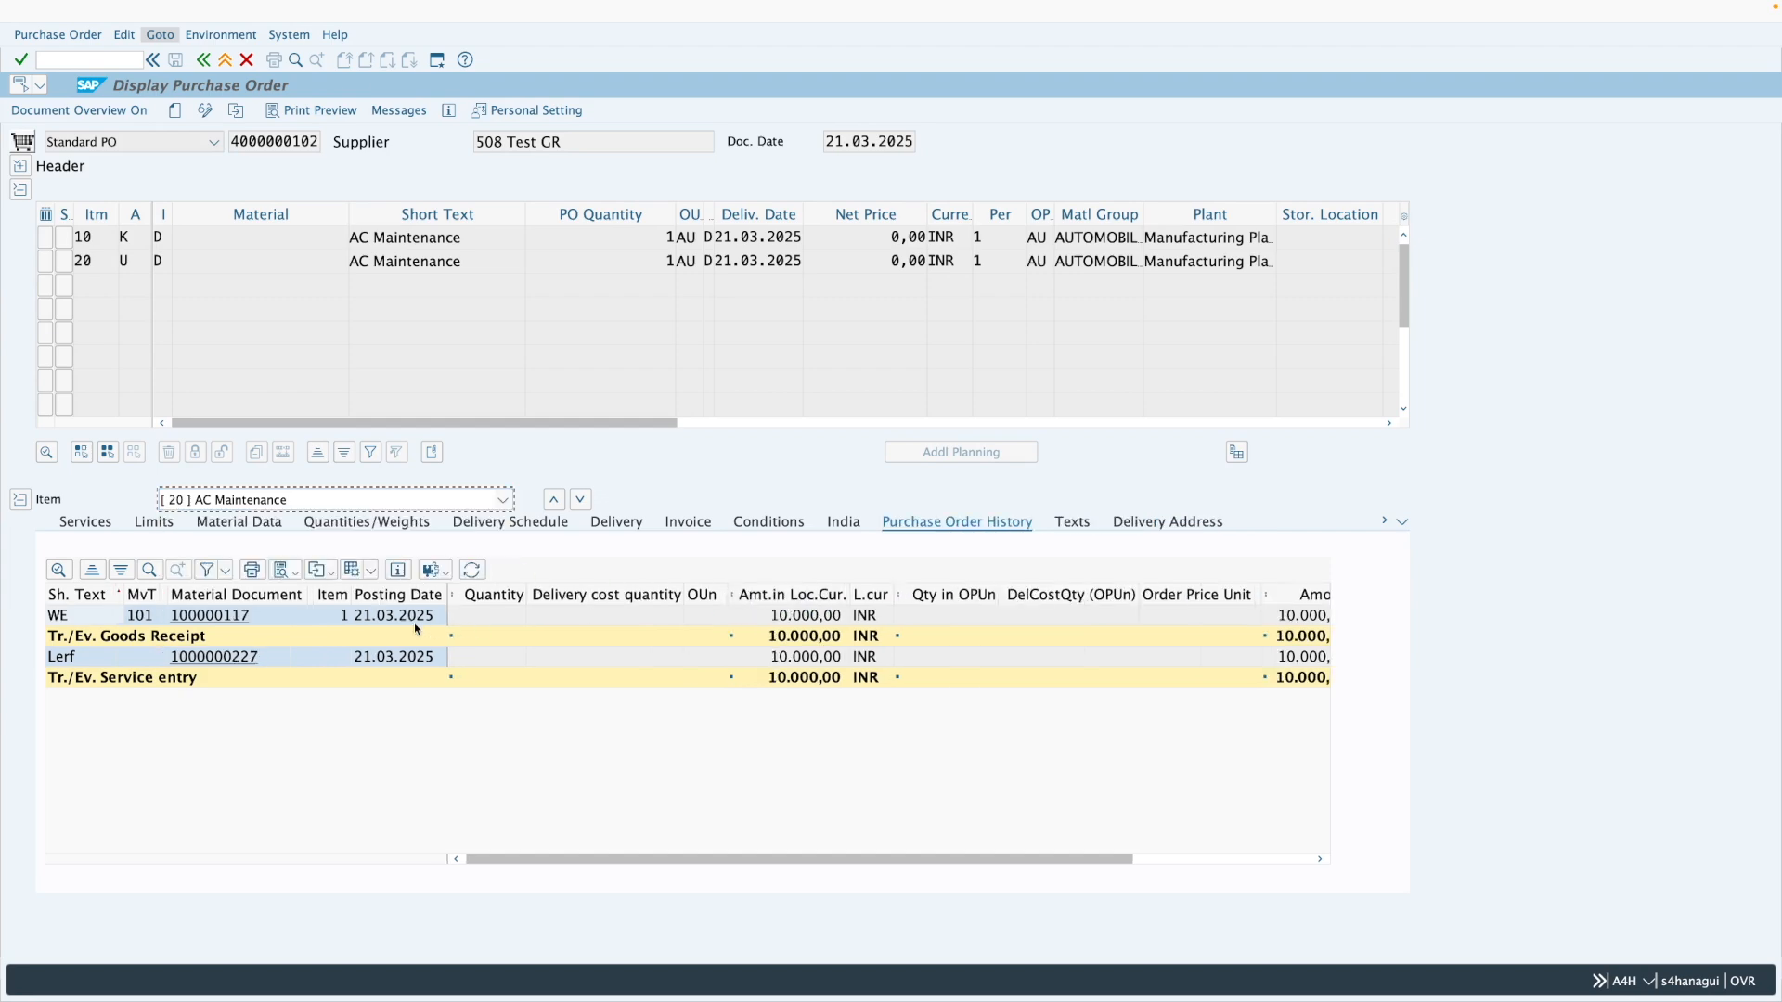
Open the purchase order for change with transaction ME22N and copy item 10 as new item 30.
click(829, 622)
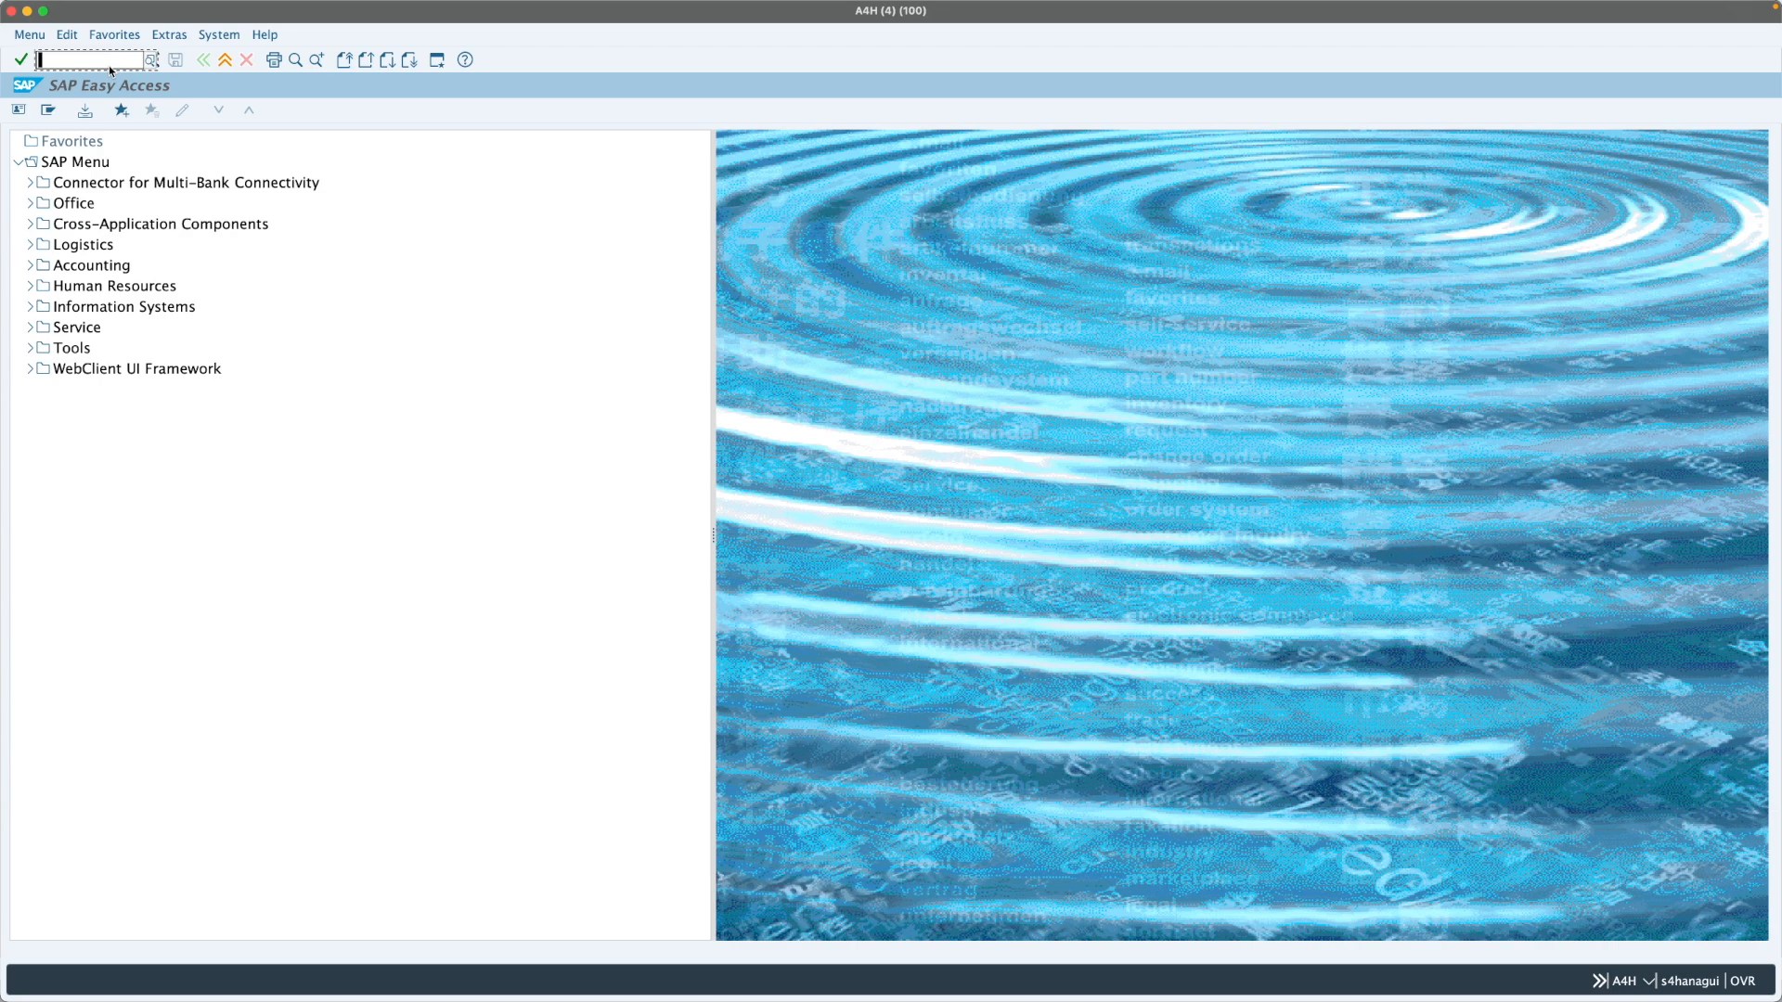
text(me22)
key(Return)
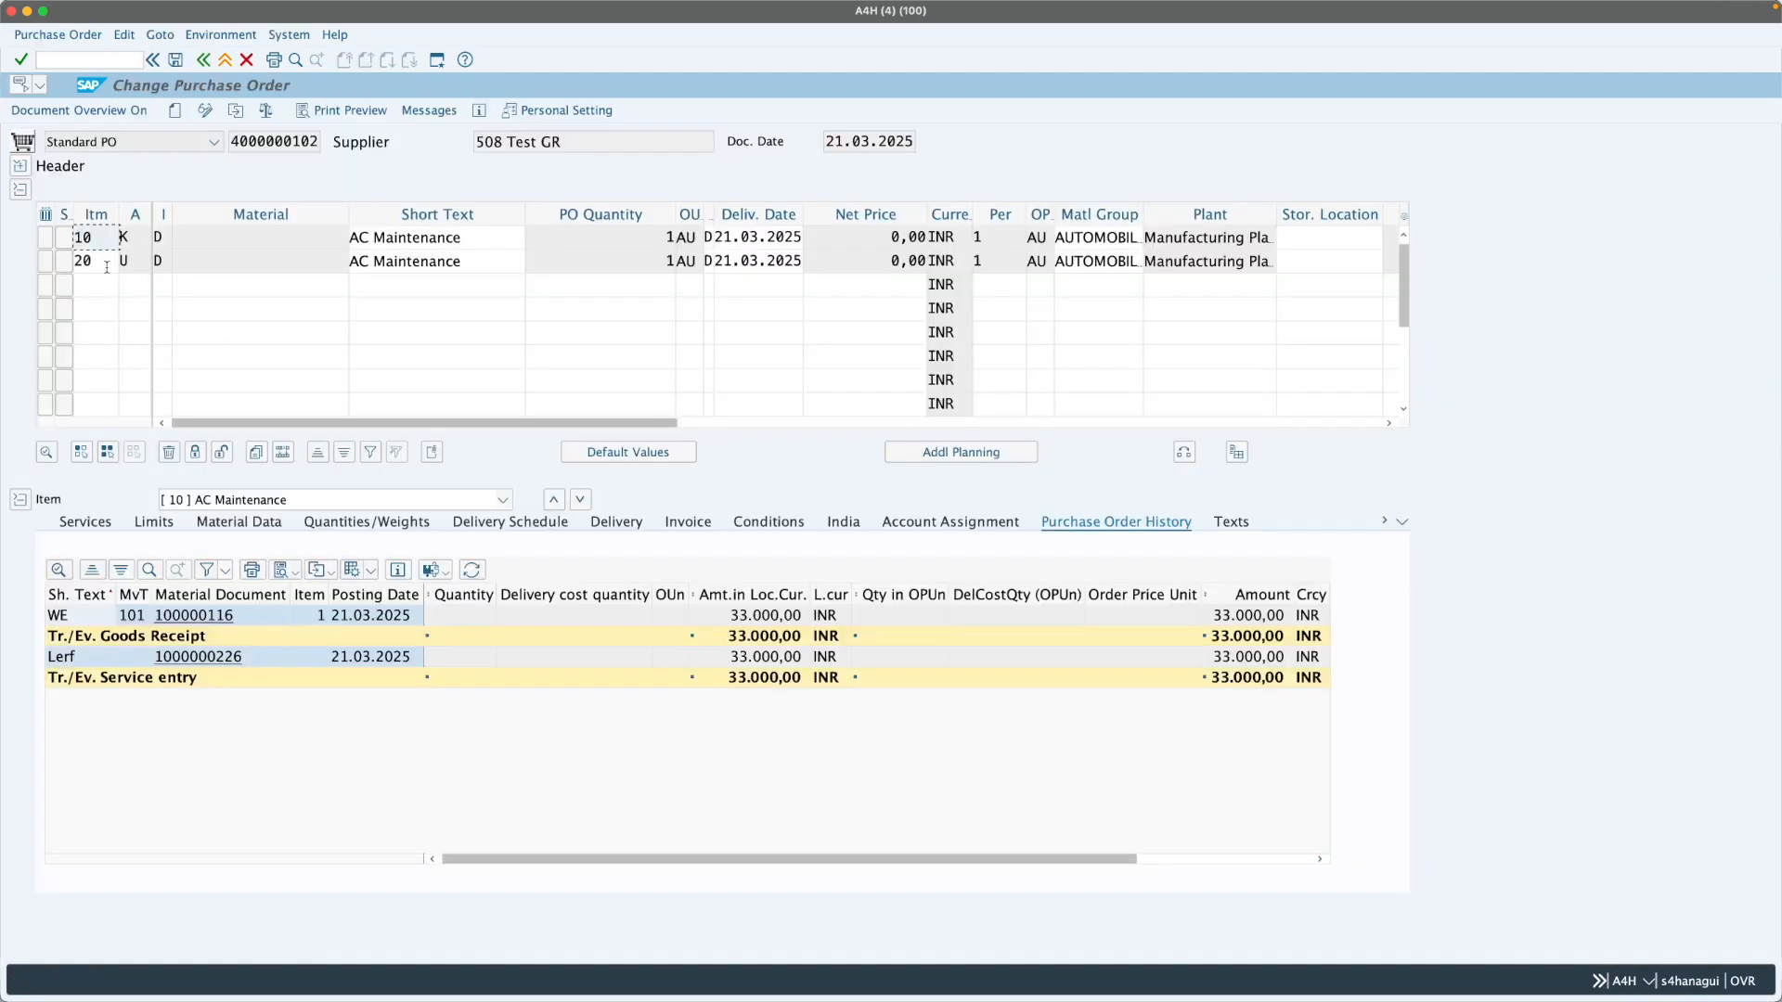
click(47, 240)
click(256, 453)
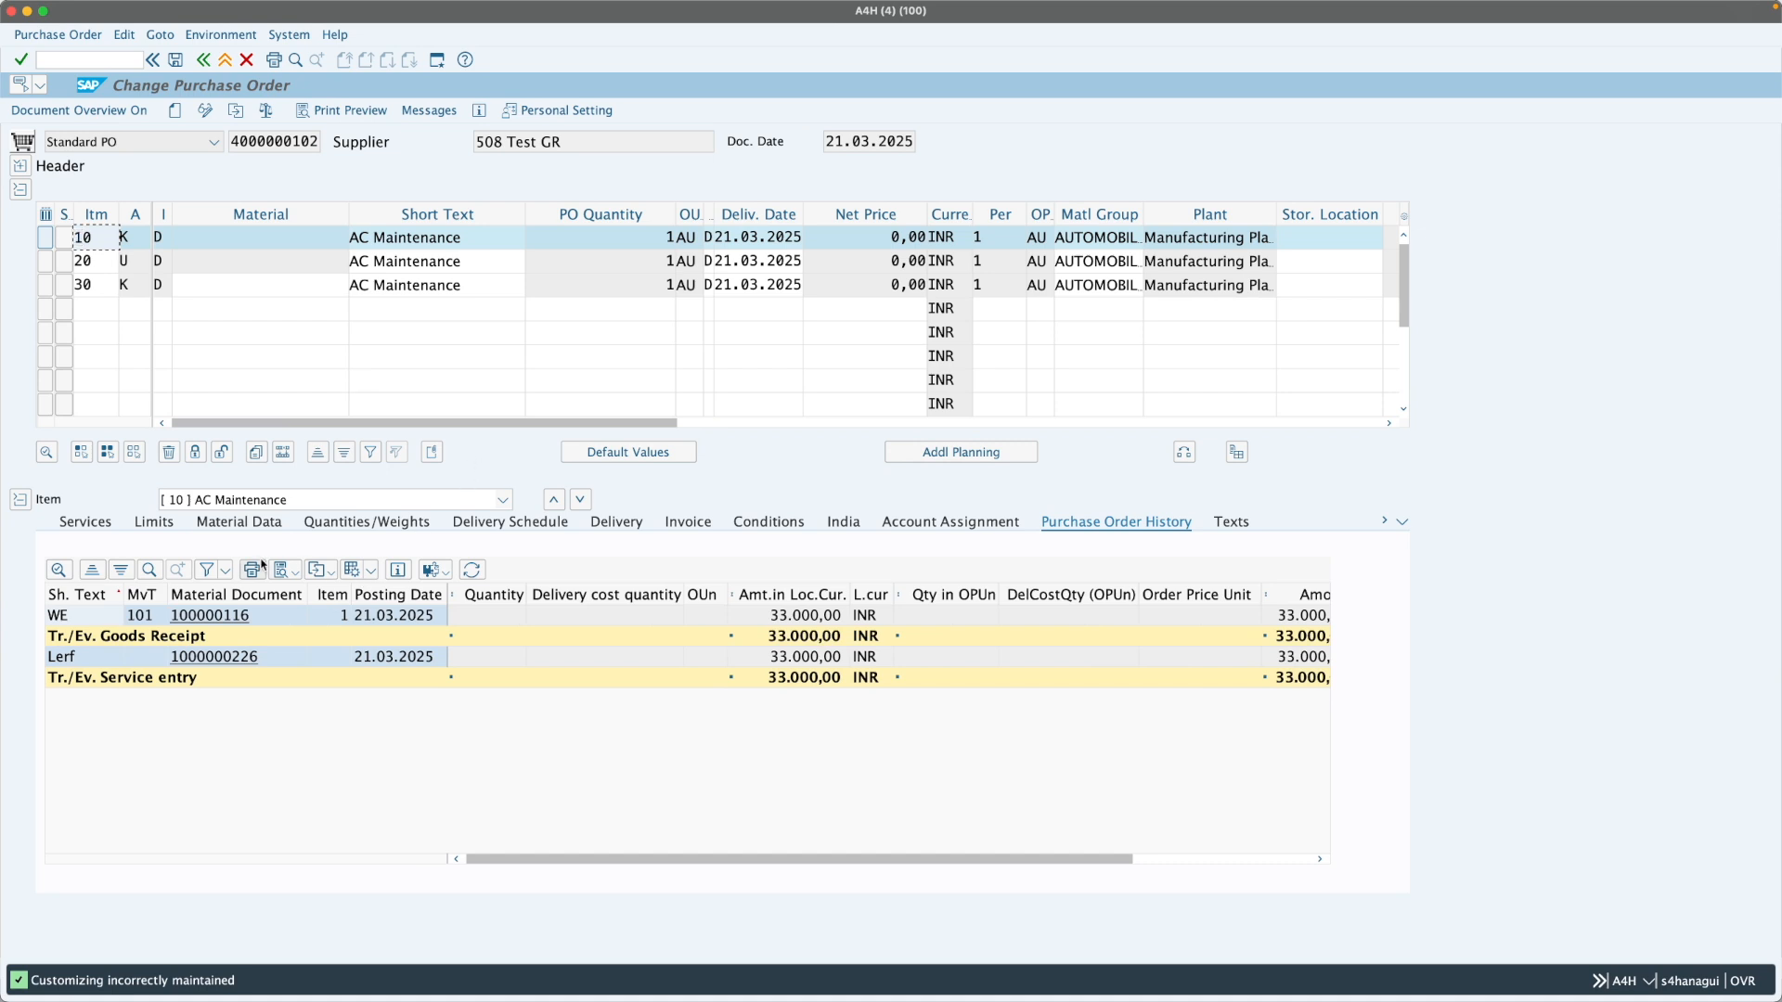
Check the services and limits of item 30 and save the purchase order.
click(390, 501)
click(399, 563)
click(104, 525)
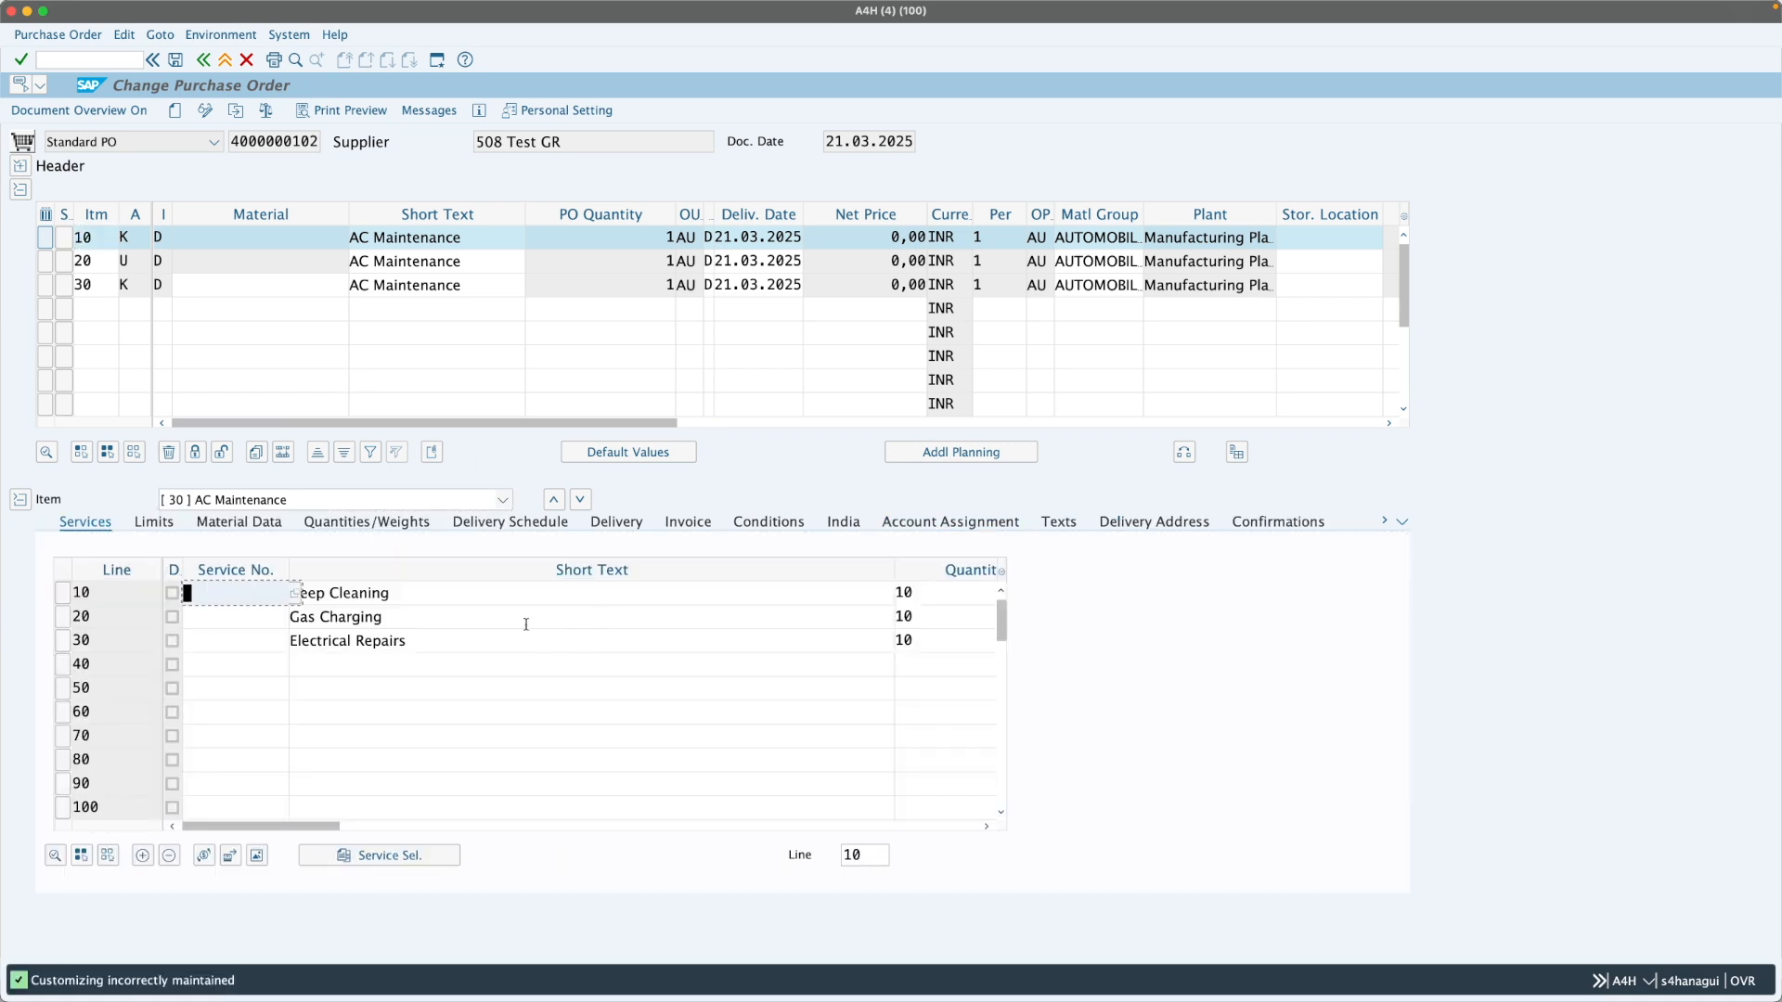
click(165, 525)
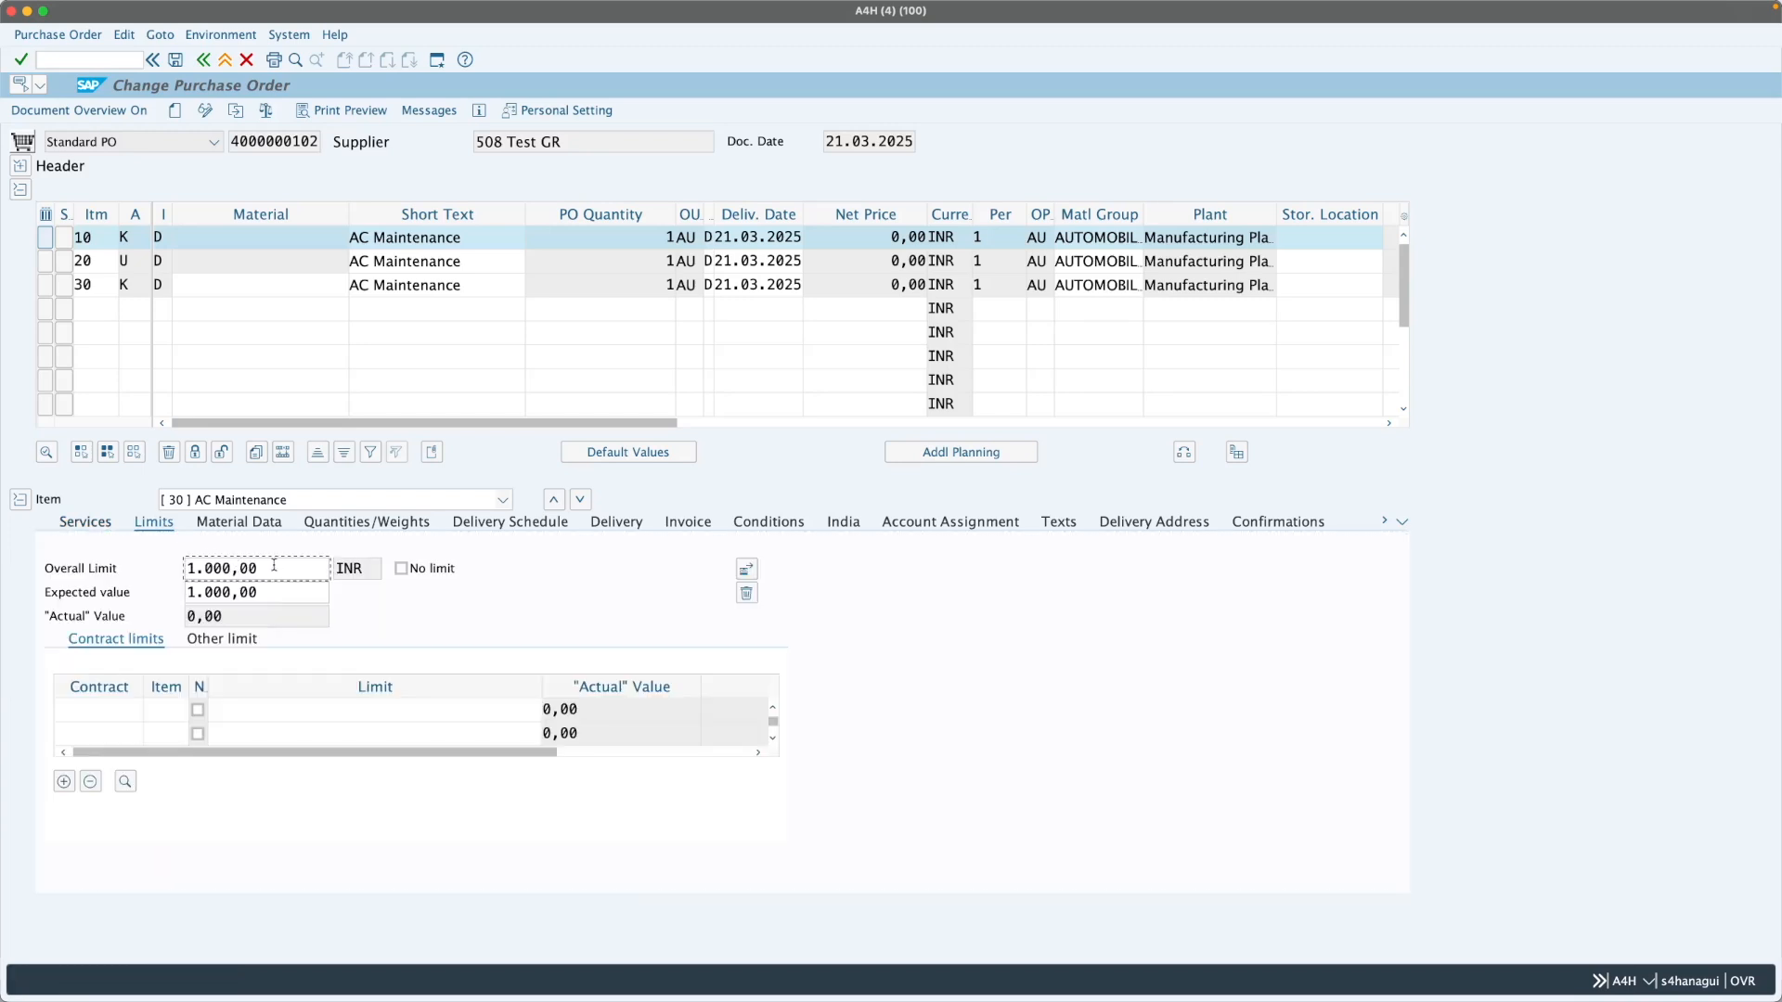
click(176, 60)
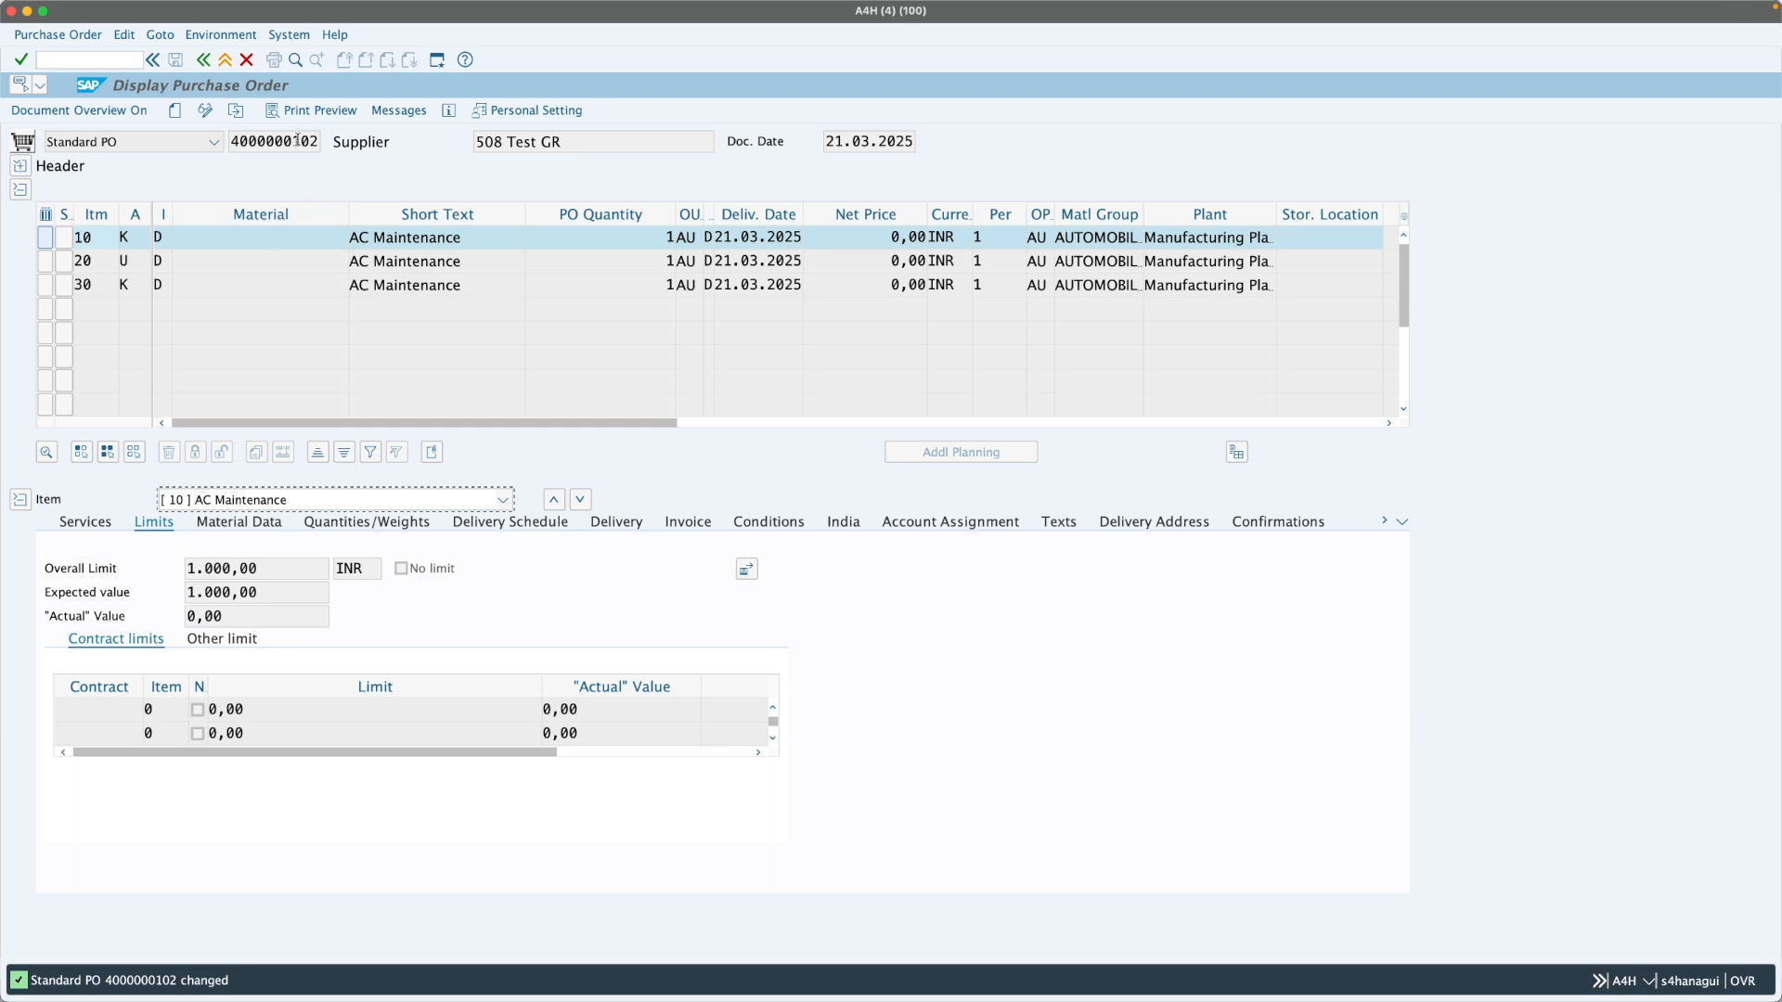
Copy the purchase order number, open transaction ML81N and create a service entry sheet for item 30 of that purchase order.
drag(318, 139, 231, 159)
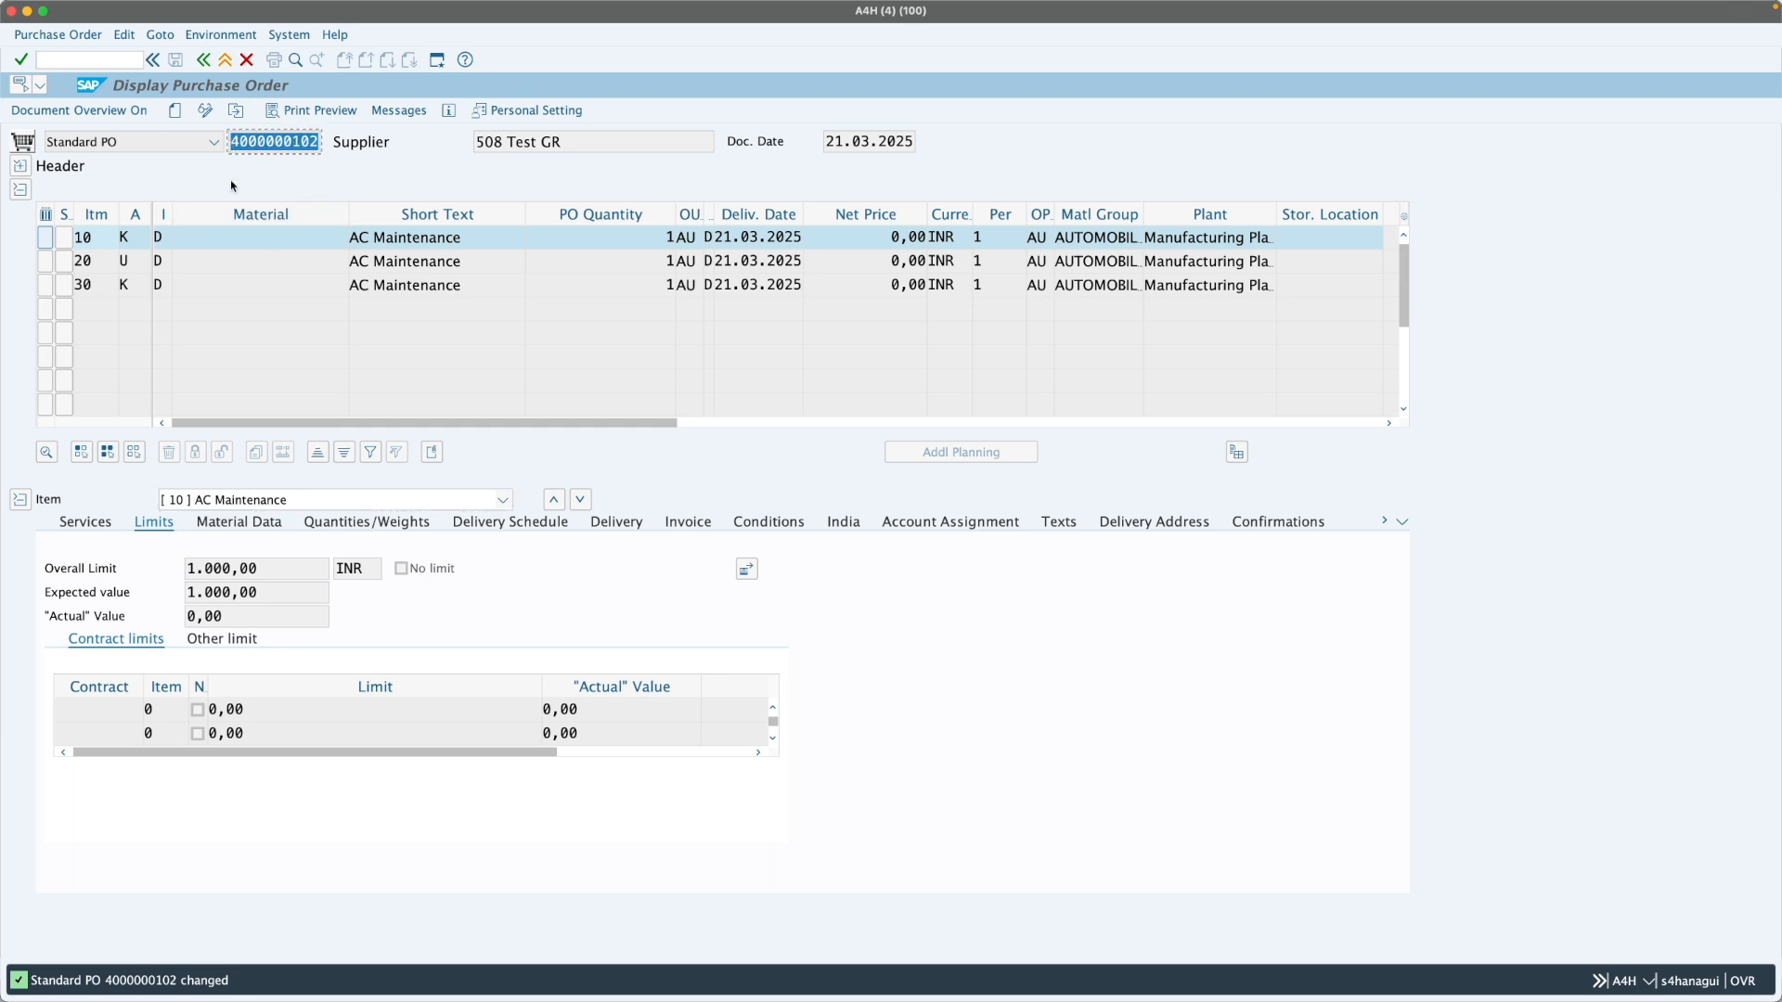
click(225, 59)
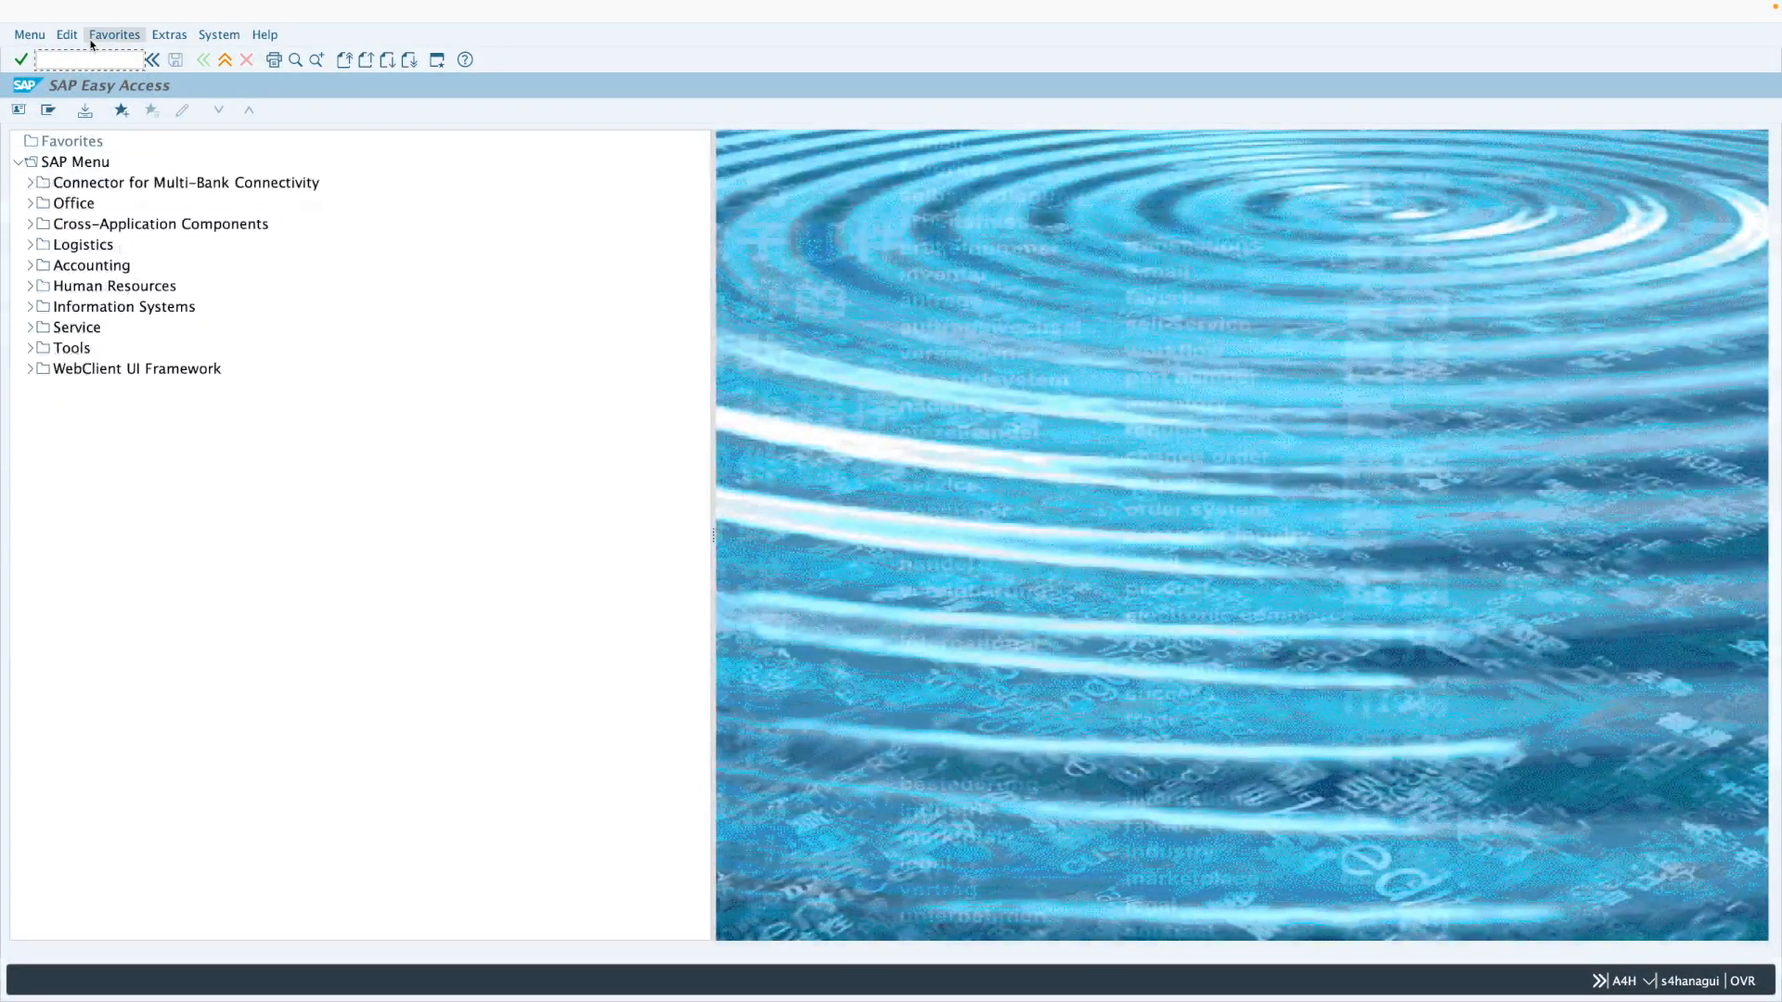
text(ml81)
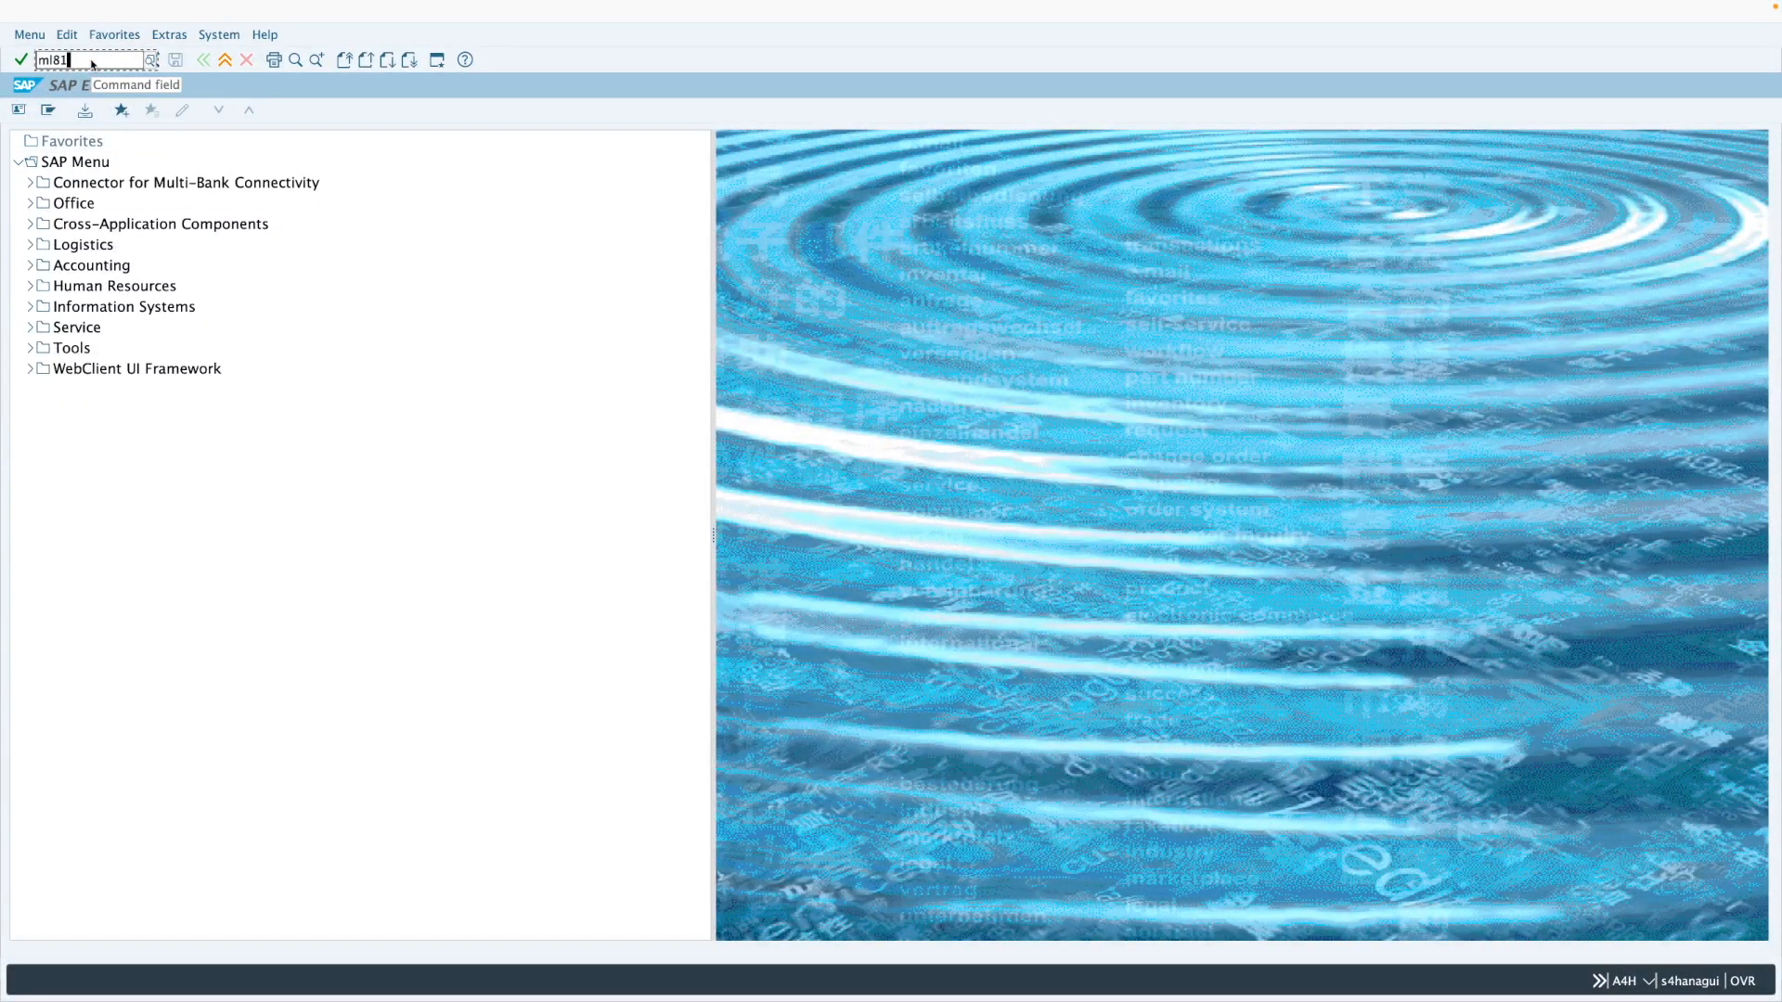
key(Return)
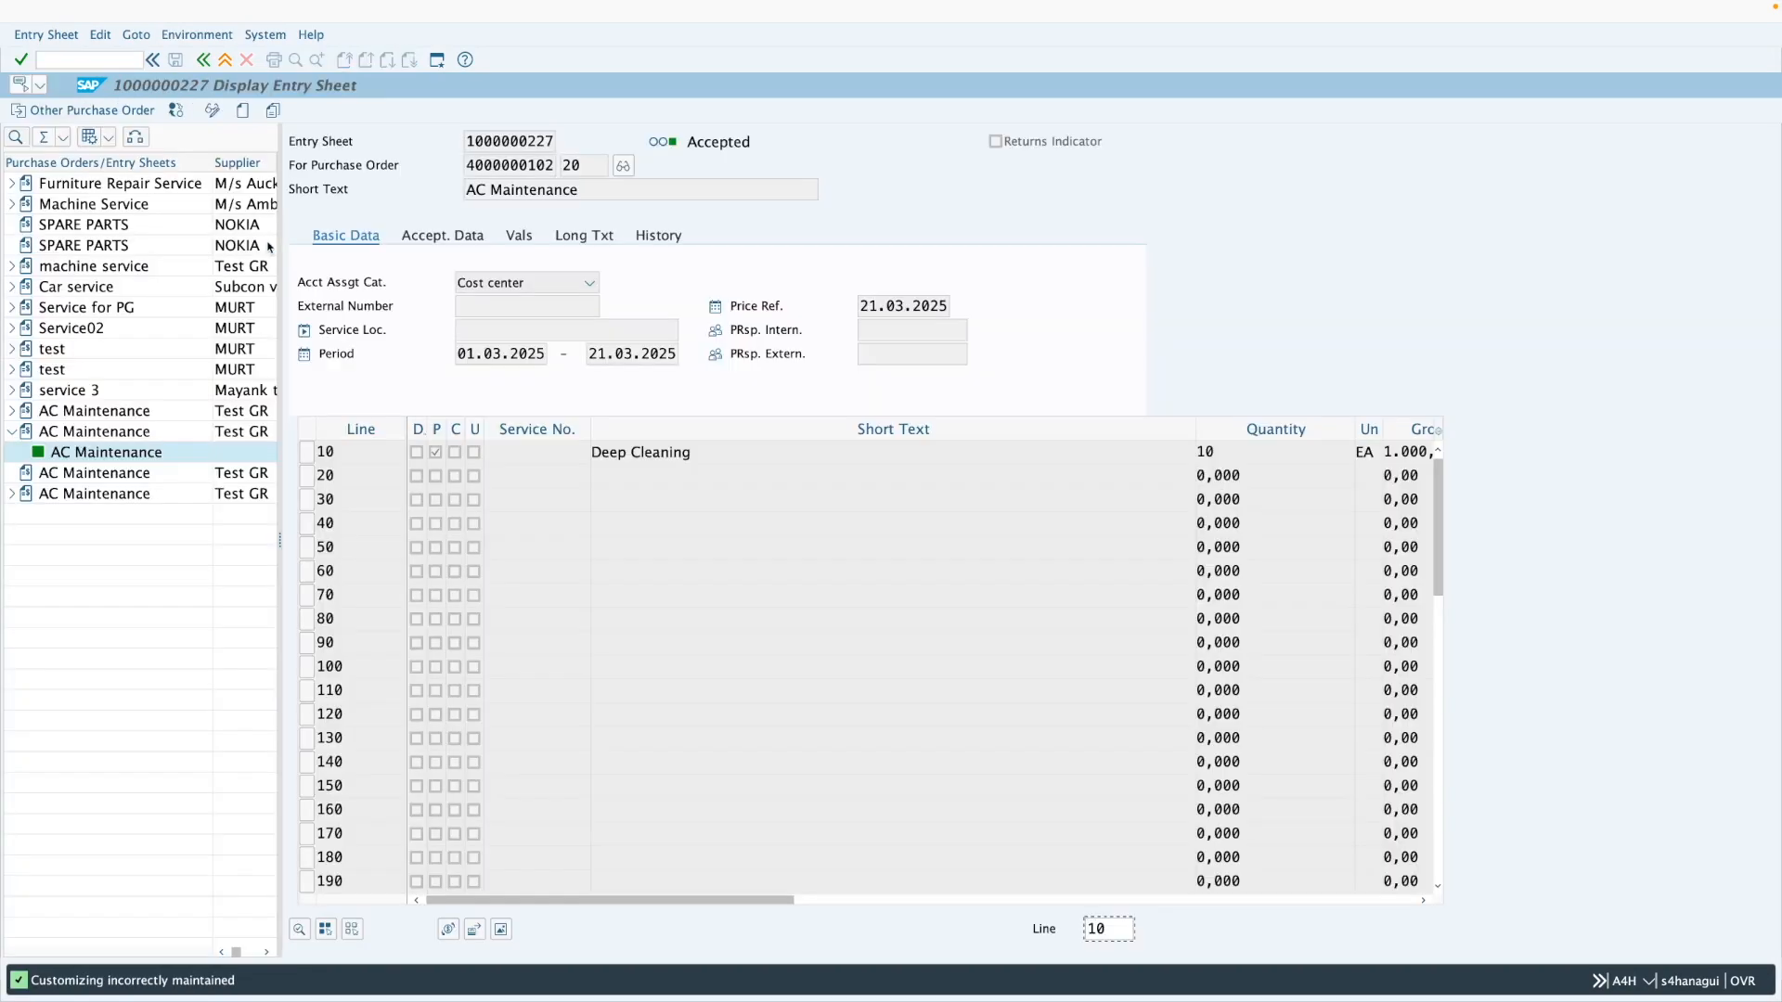
click(81, 109)
click(275, 139)
key(super+v)
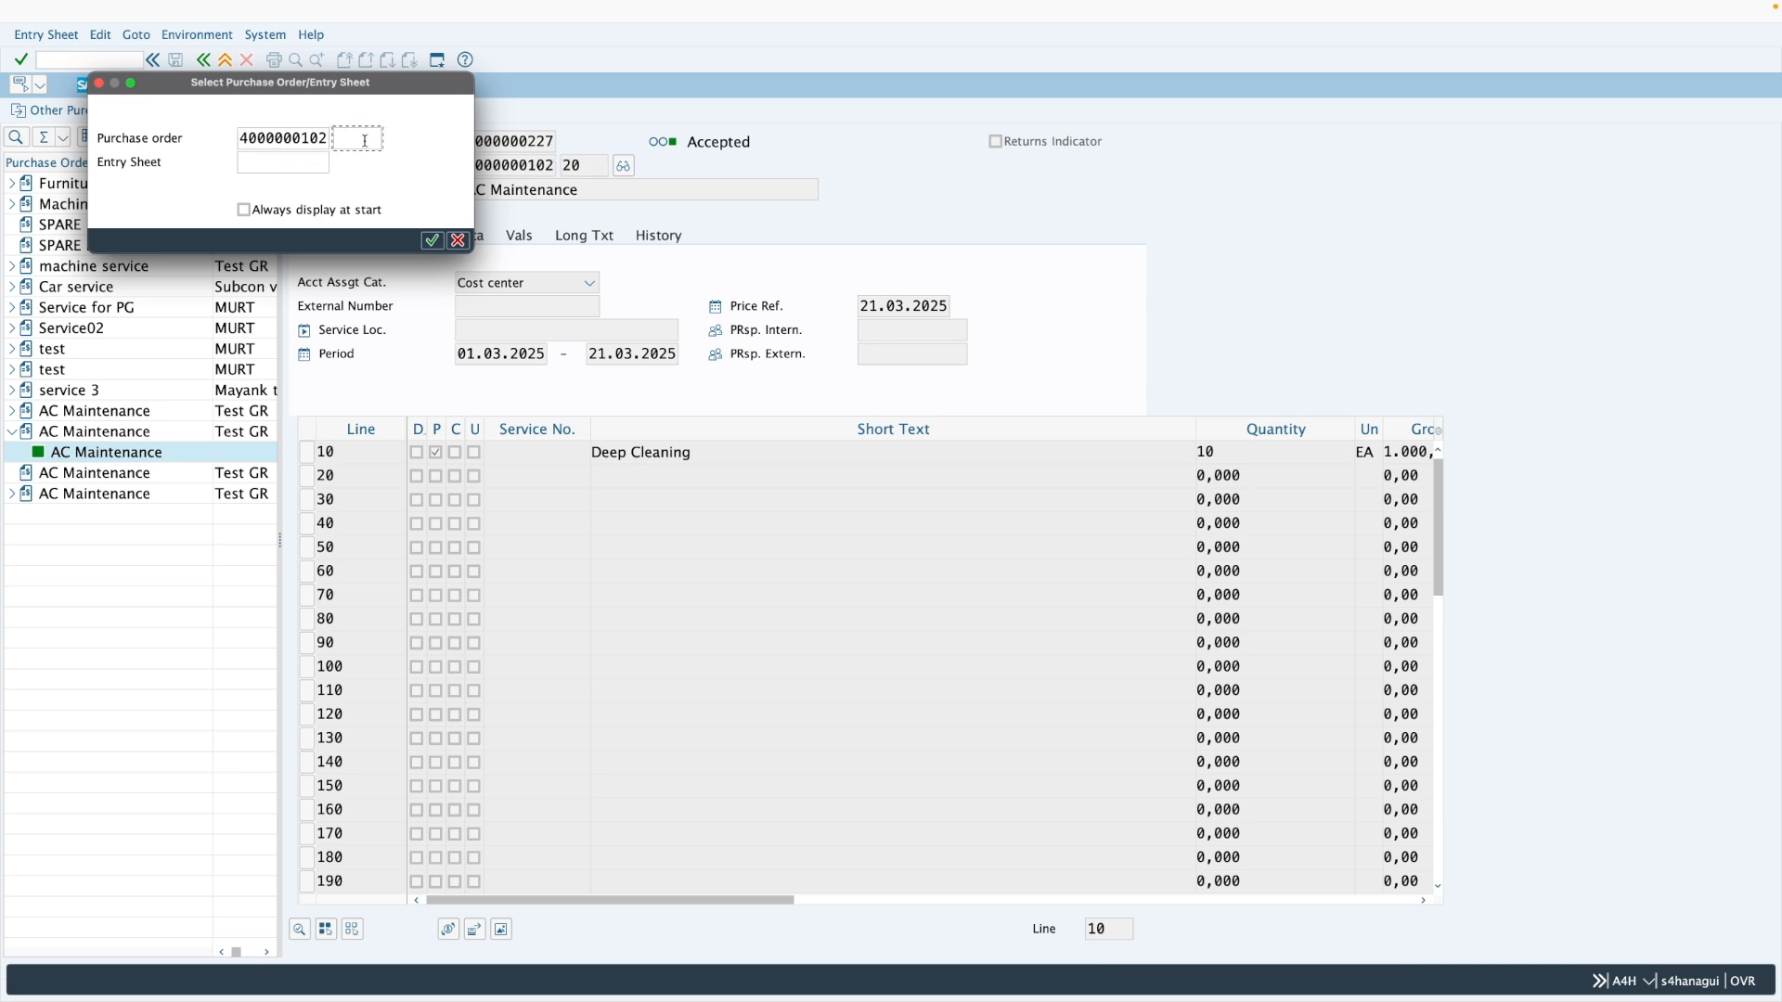
key(Return)
click(215, 111)
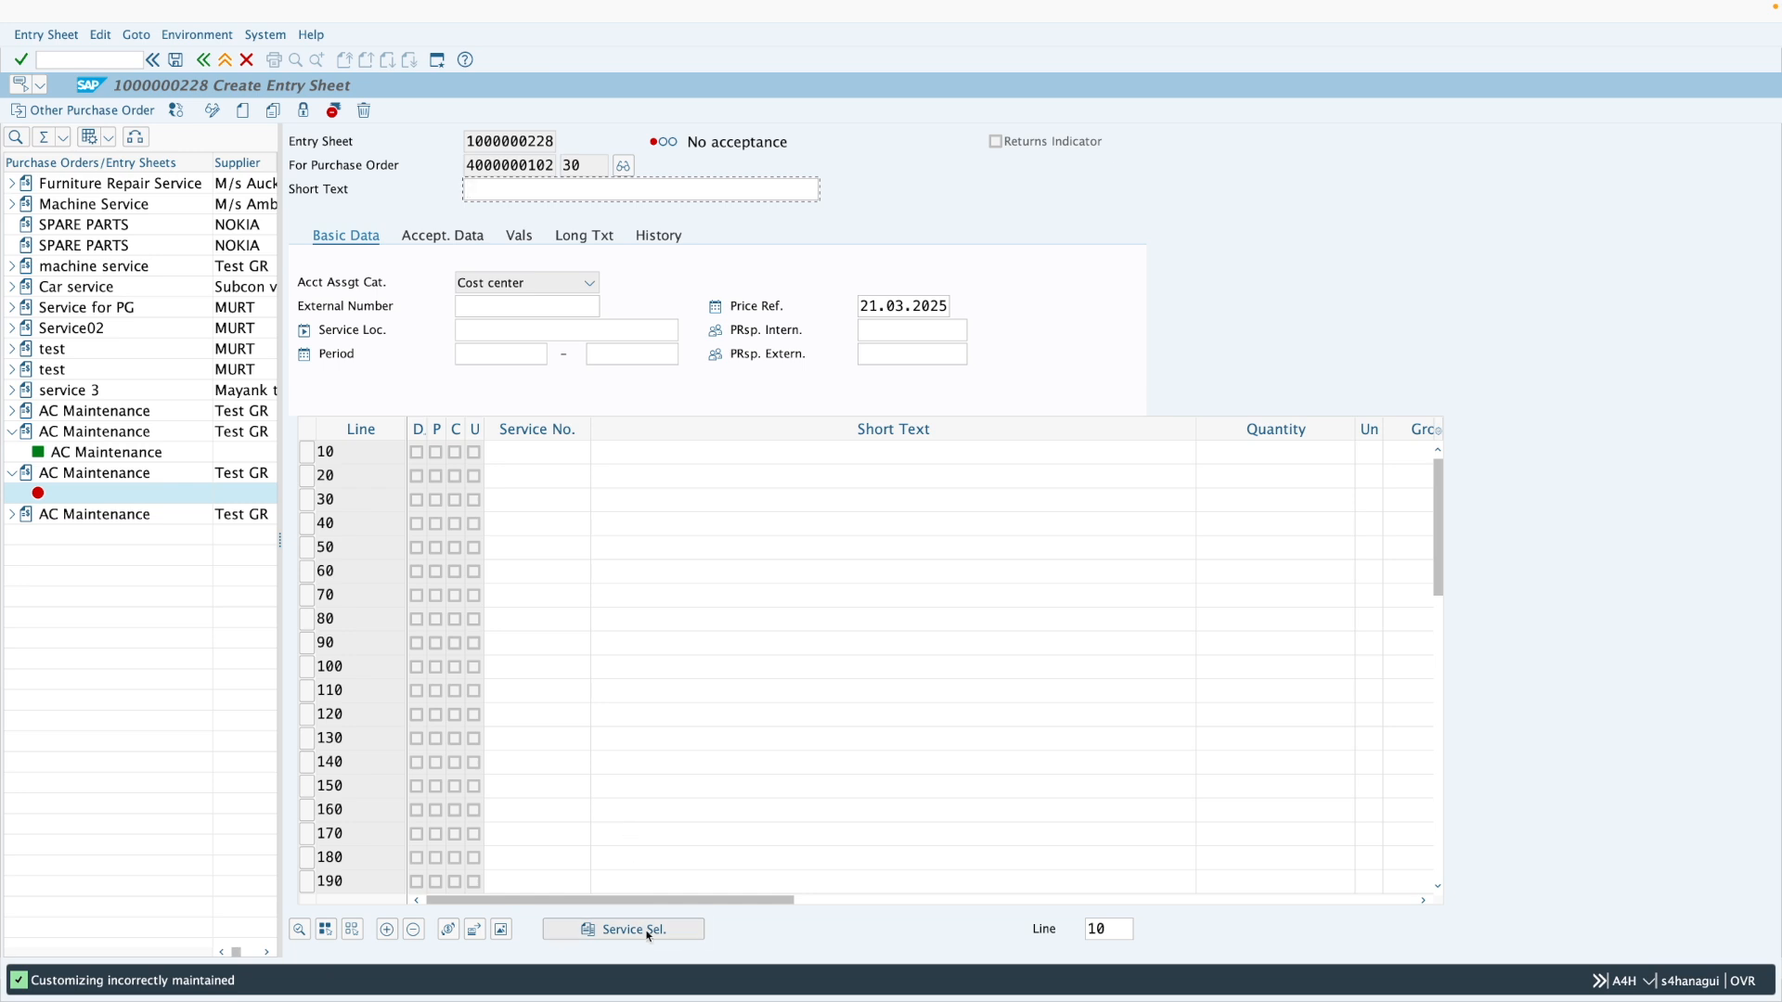
Adopt the Deep Cleaning and Gas Charging services from the purchase order into the entry sheet.
click(648, 928)
click(650, 336)
click(28, 214)
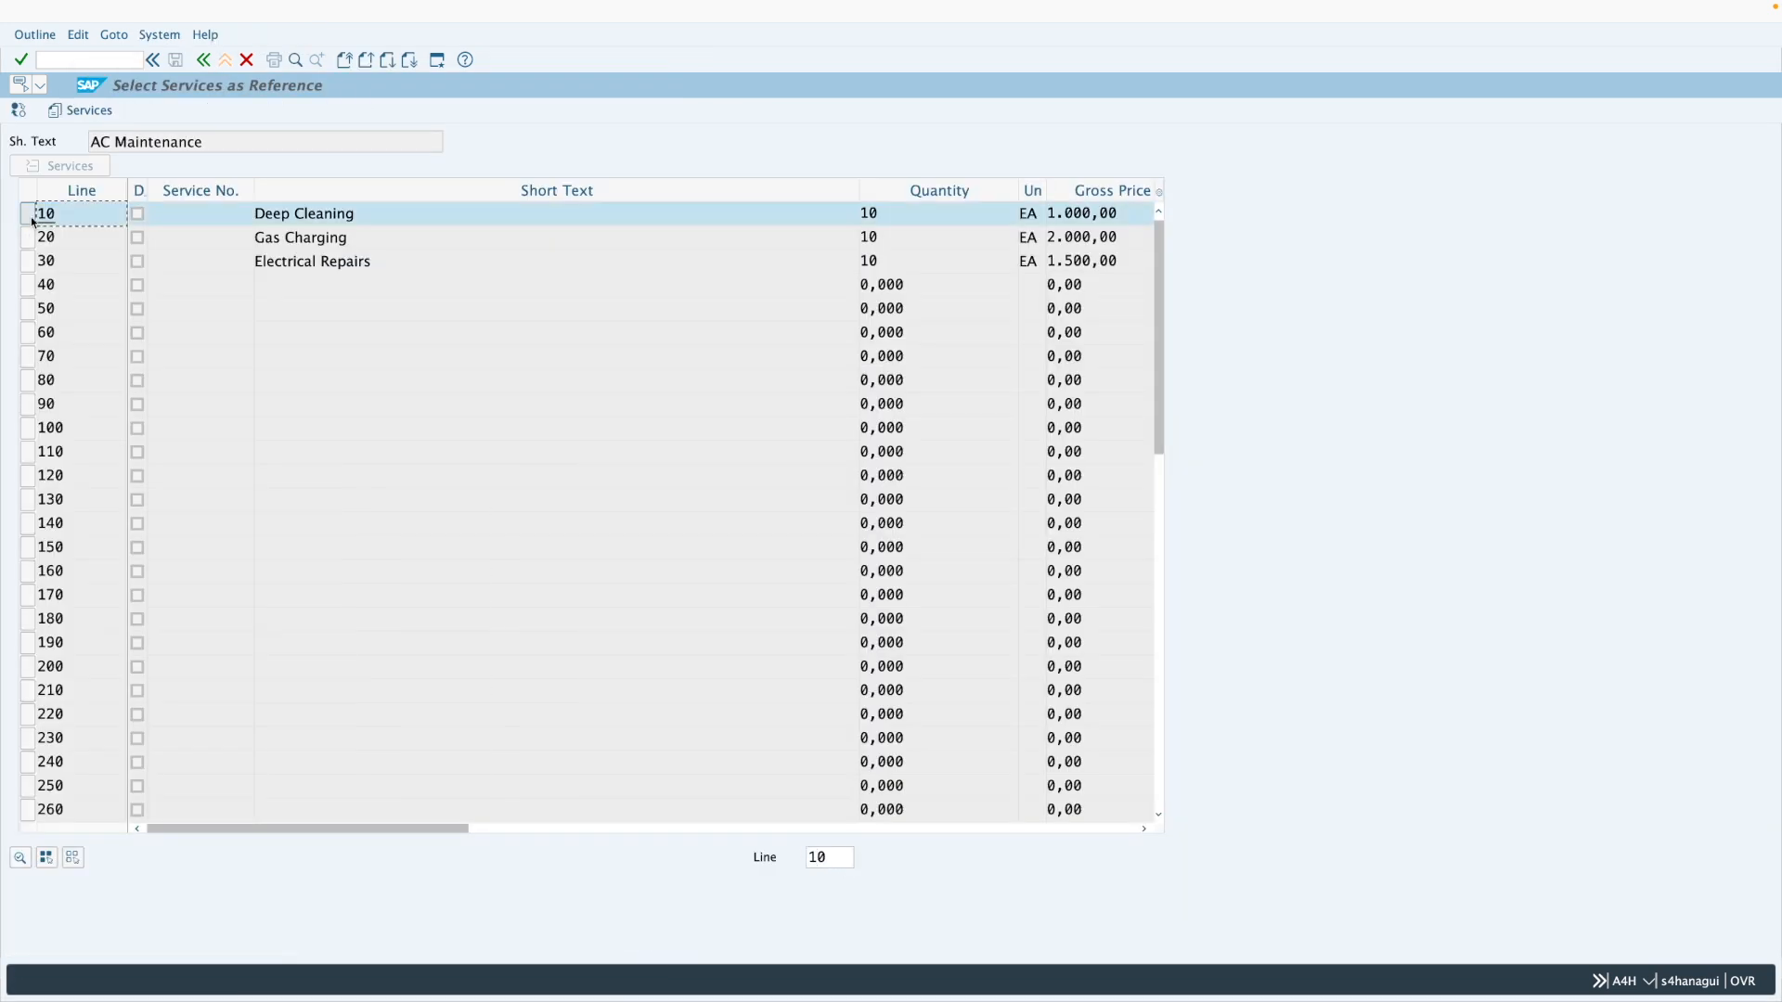
click(28, 237)
click(93, 111)
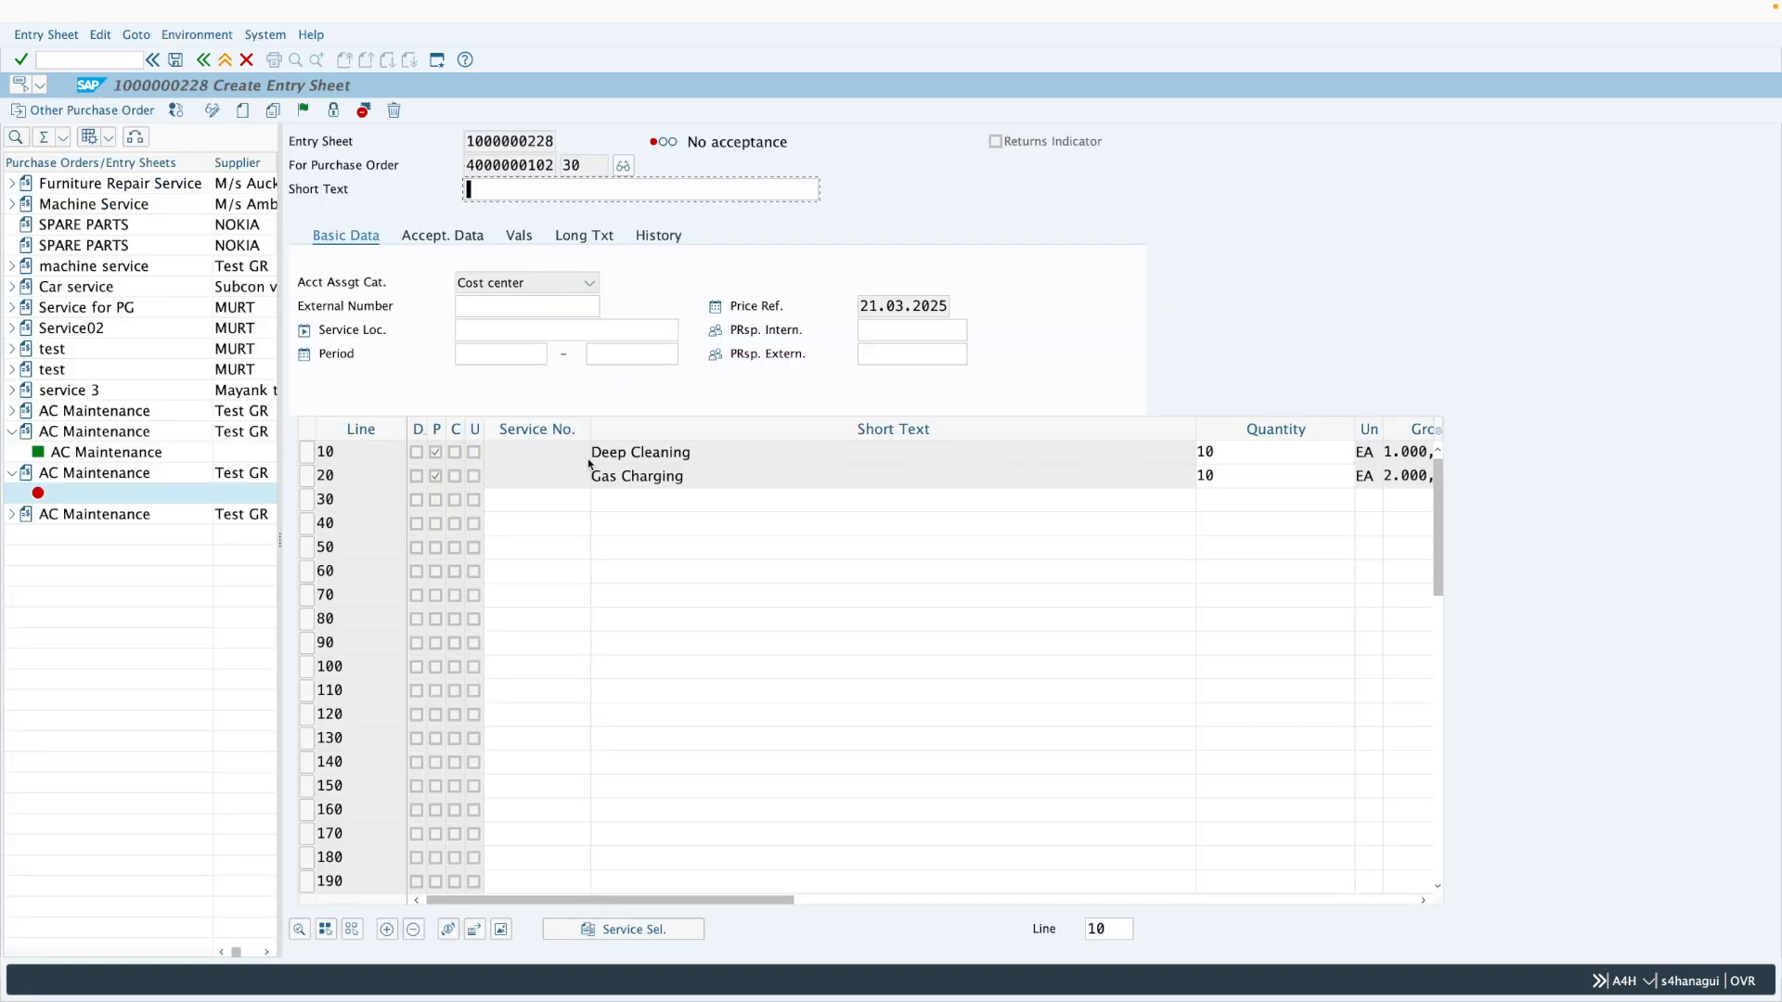
Add an Unplanned Service line with quantity 10, unit EA and gross price 110 to the entry sheet.
click(654, 505)
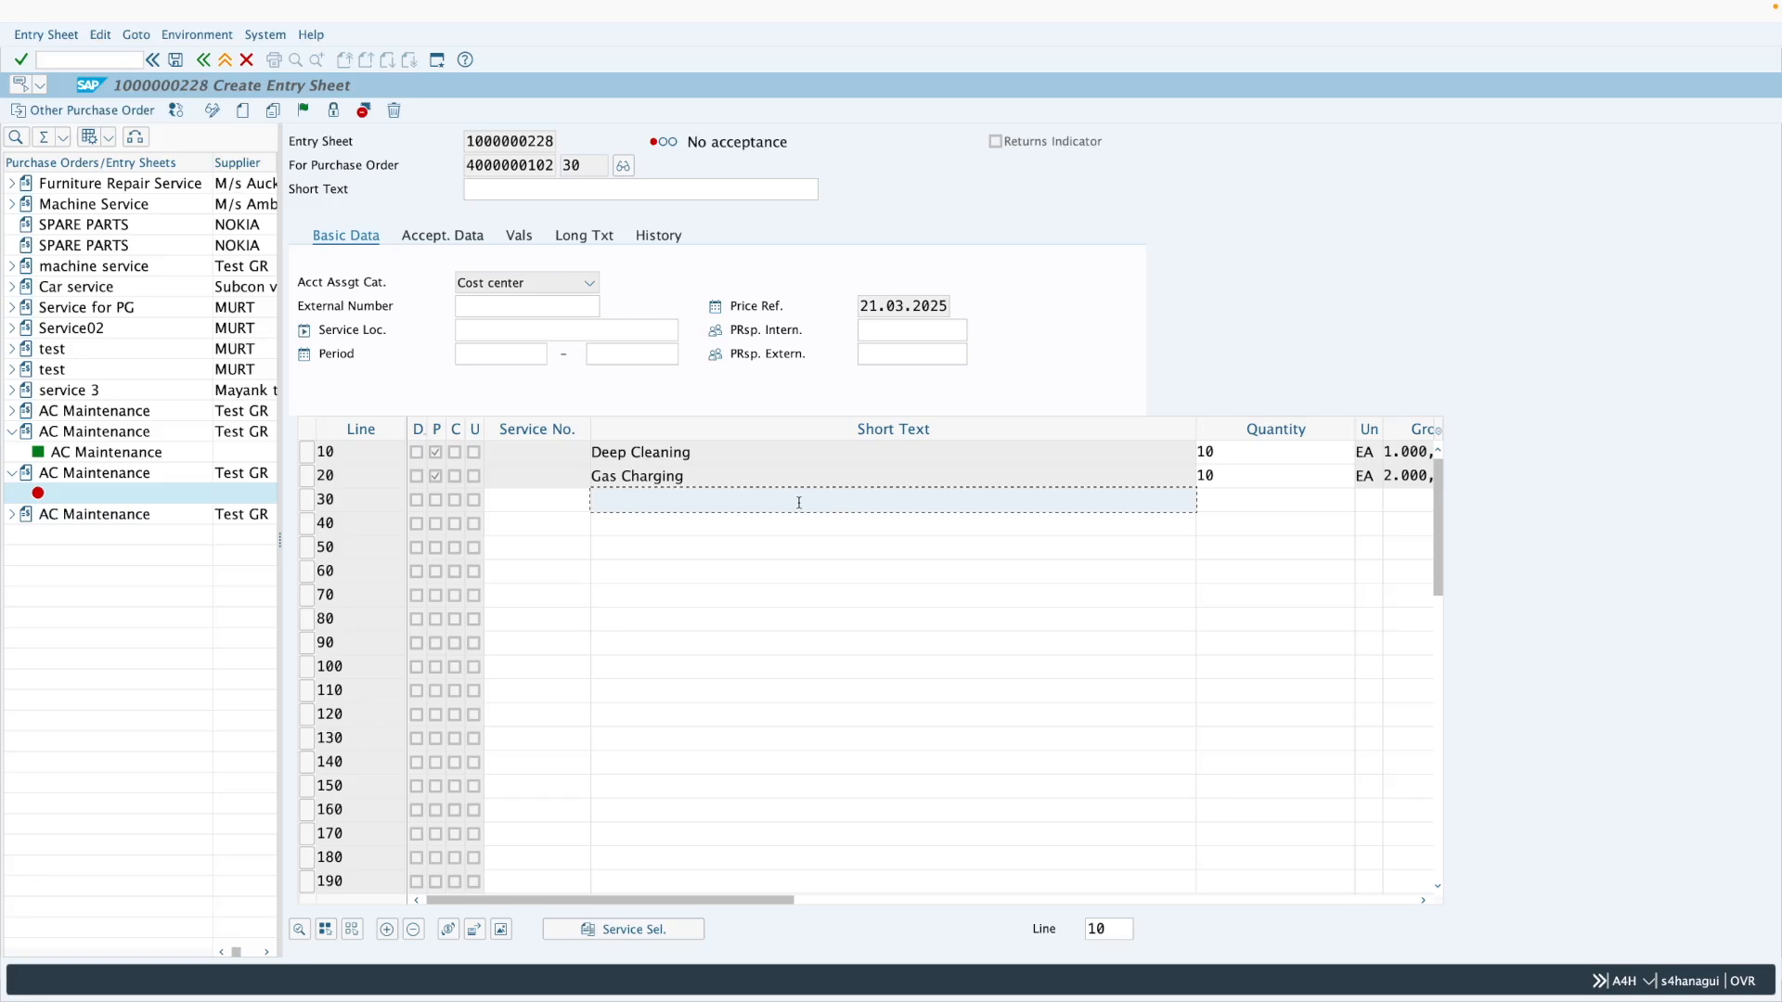
text(Unplanned Service)
key(Tab)
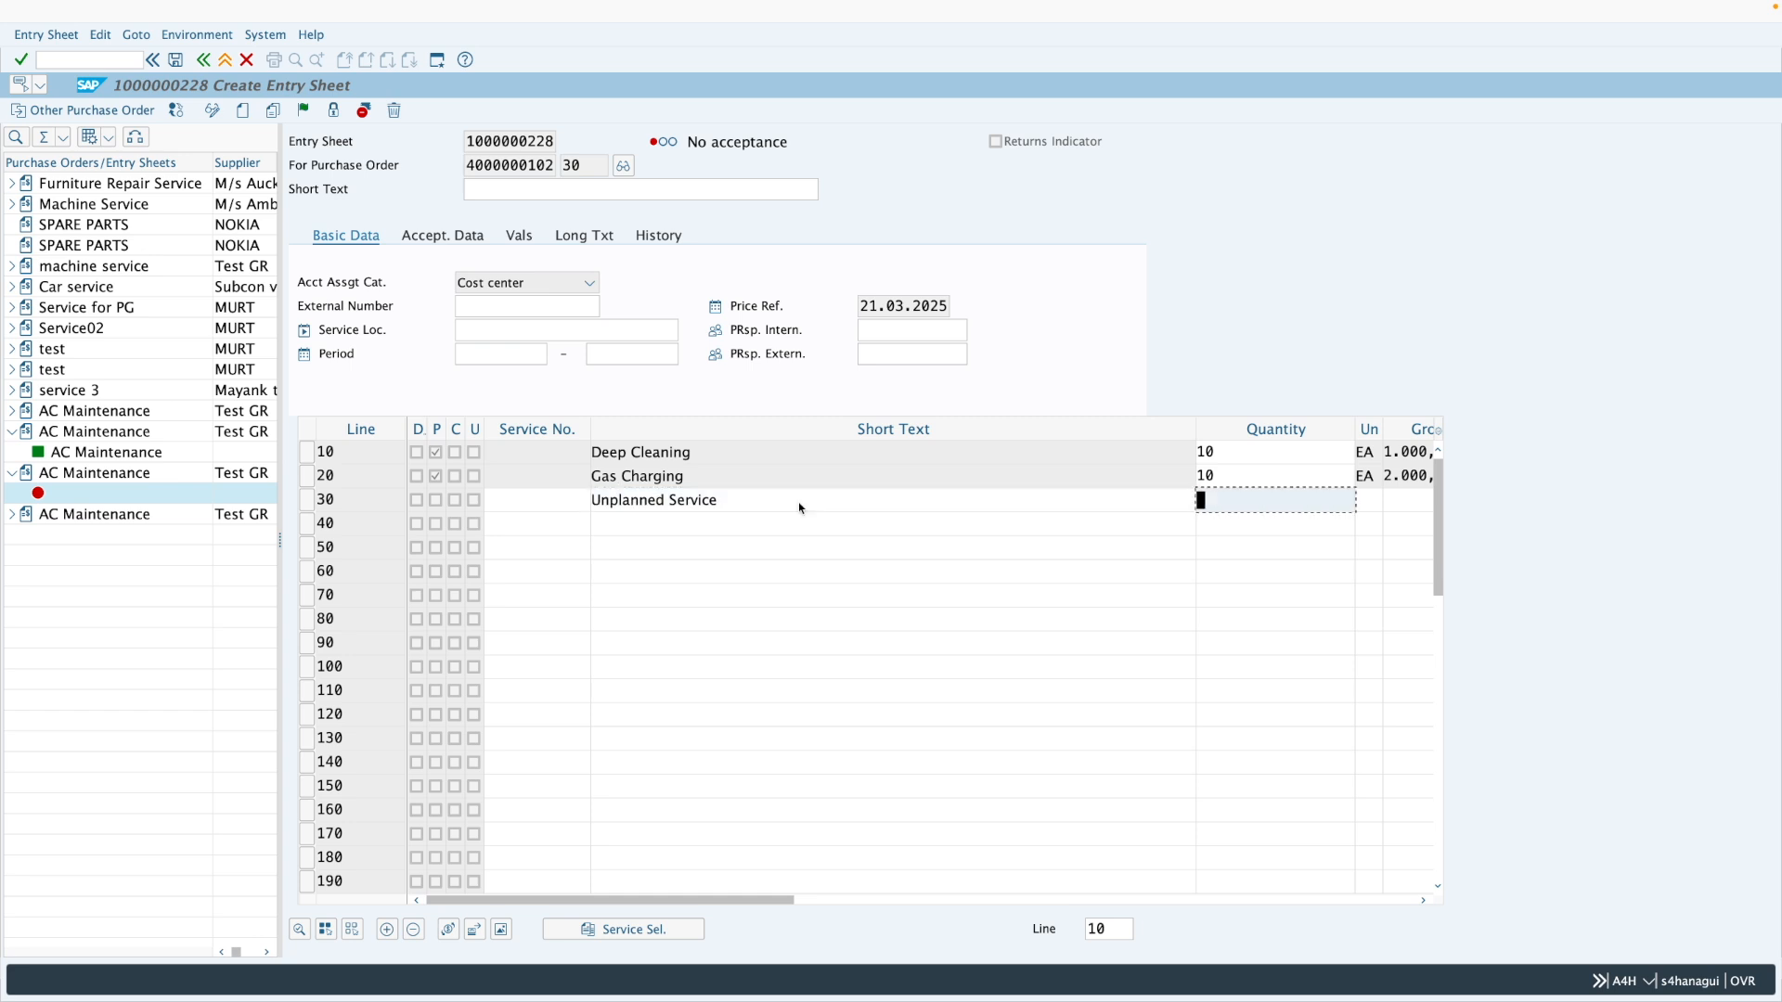
text(10)
key(Tab)
key(Tab)
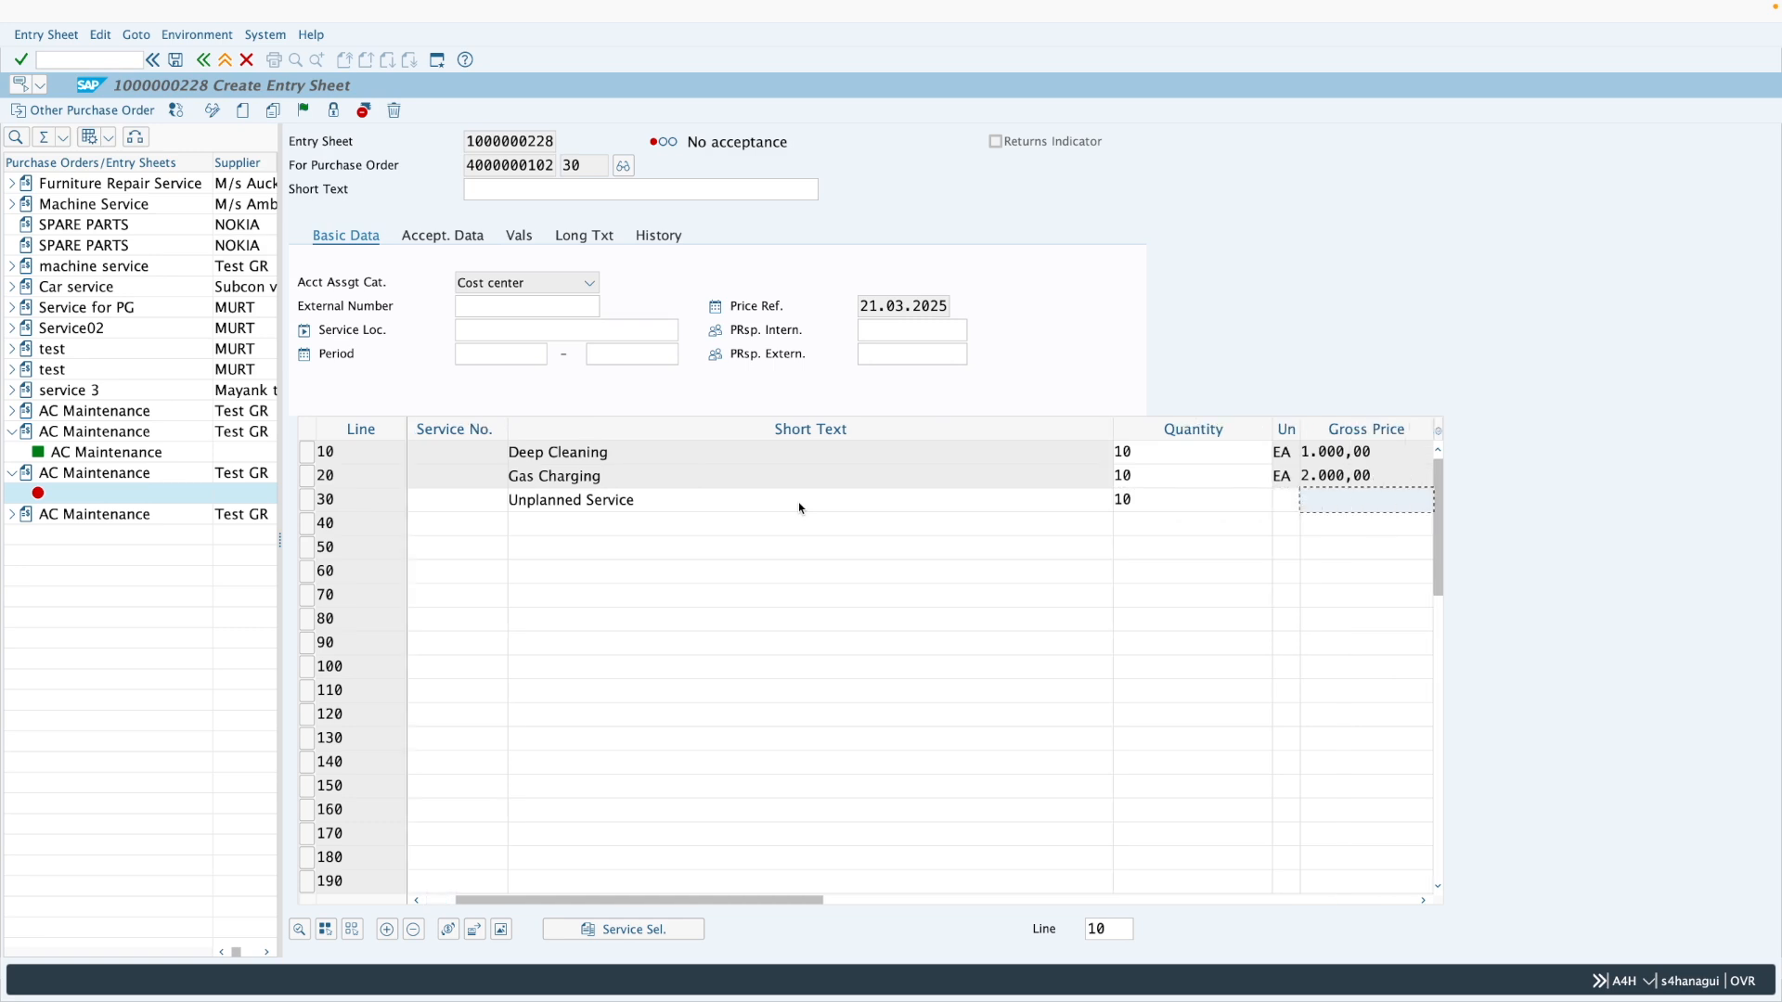
text(110)
key(Return)
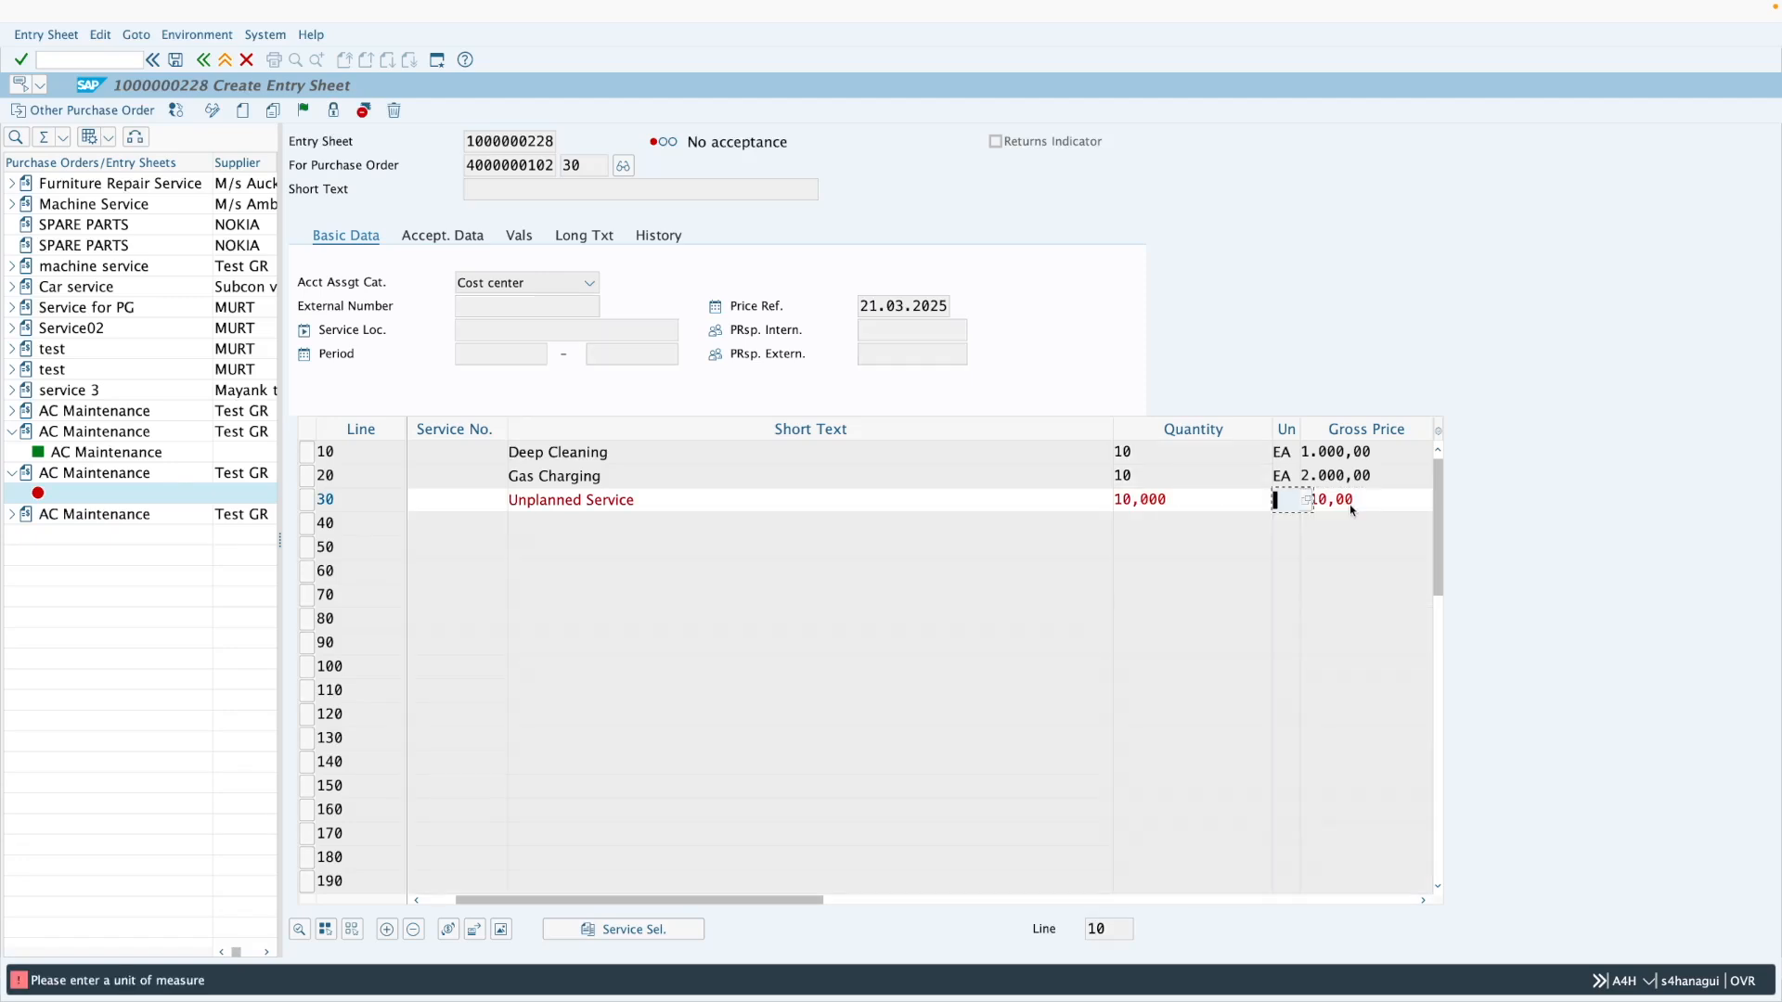
text(EA)
key(Return)
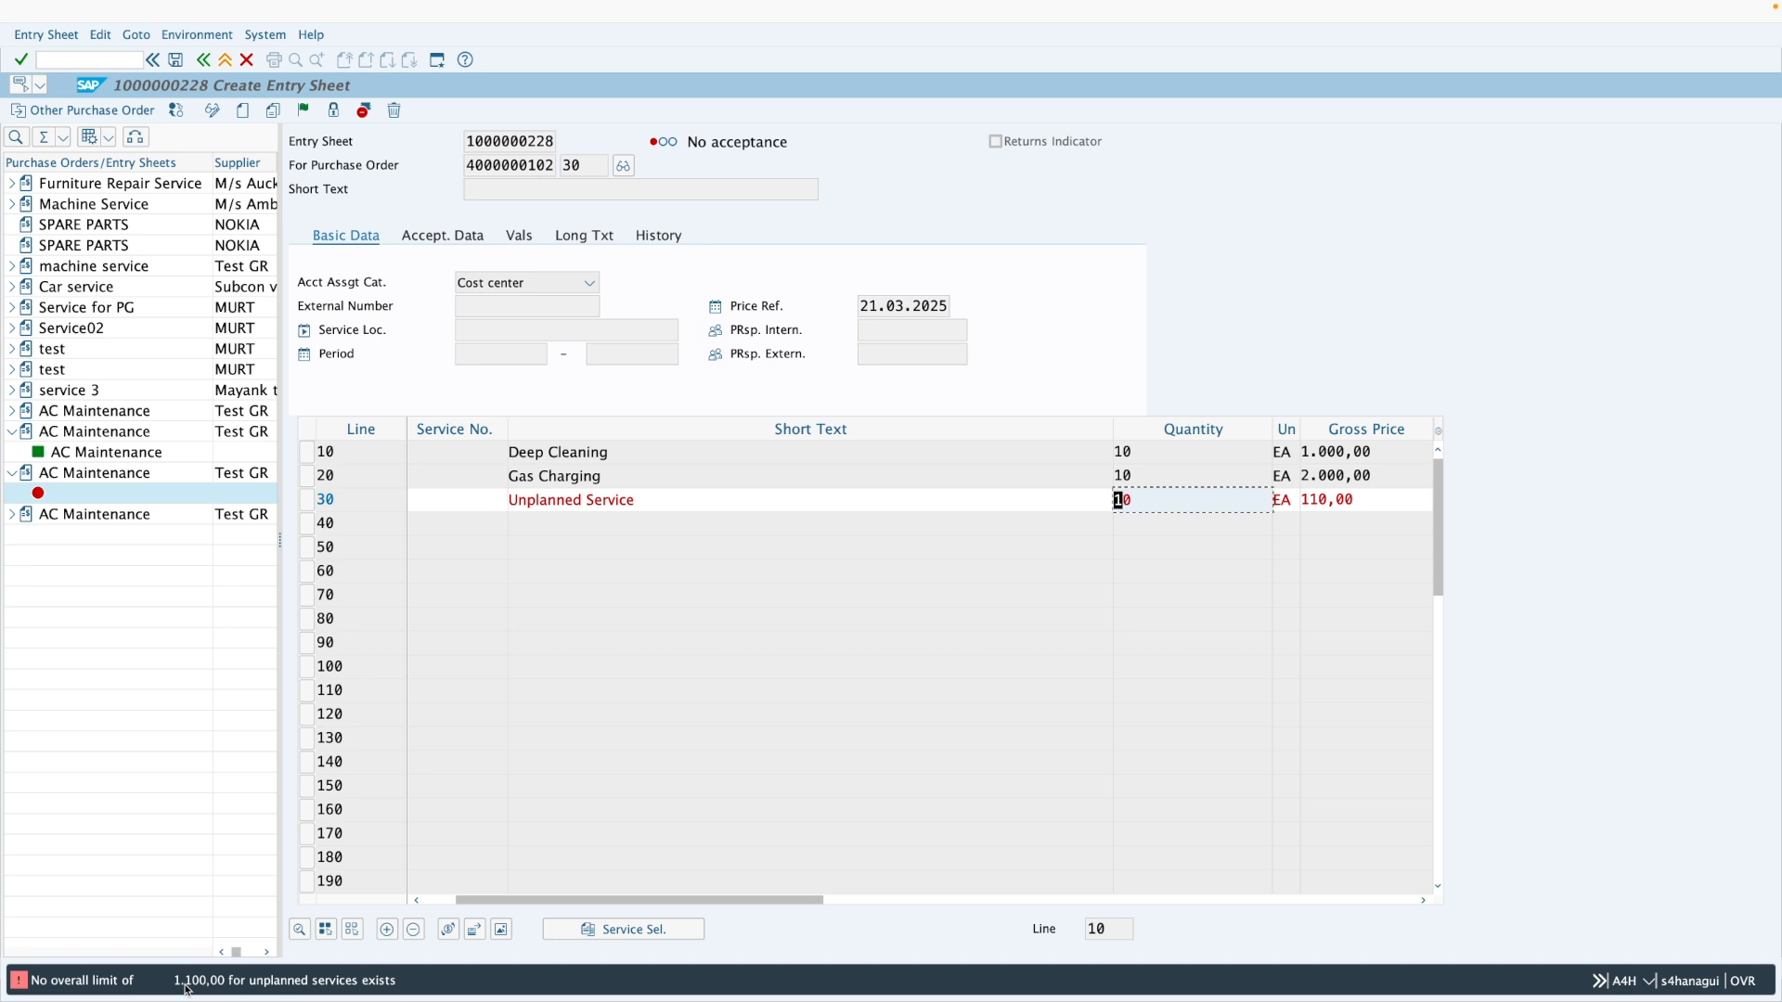
Set the Unplanned Service line's quantity to 9 with a gross price of 110.
drag(1380, 506, 1286, 510)
text(90)
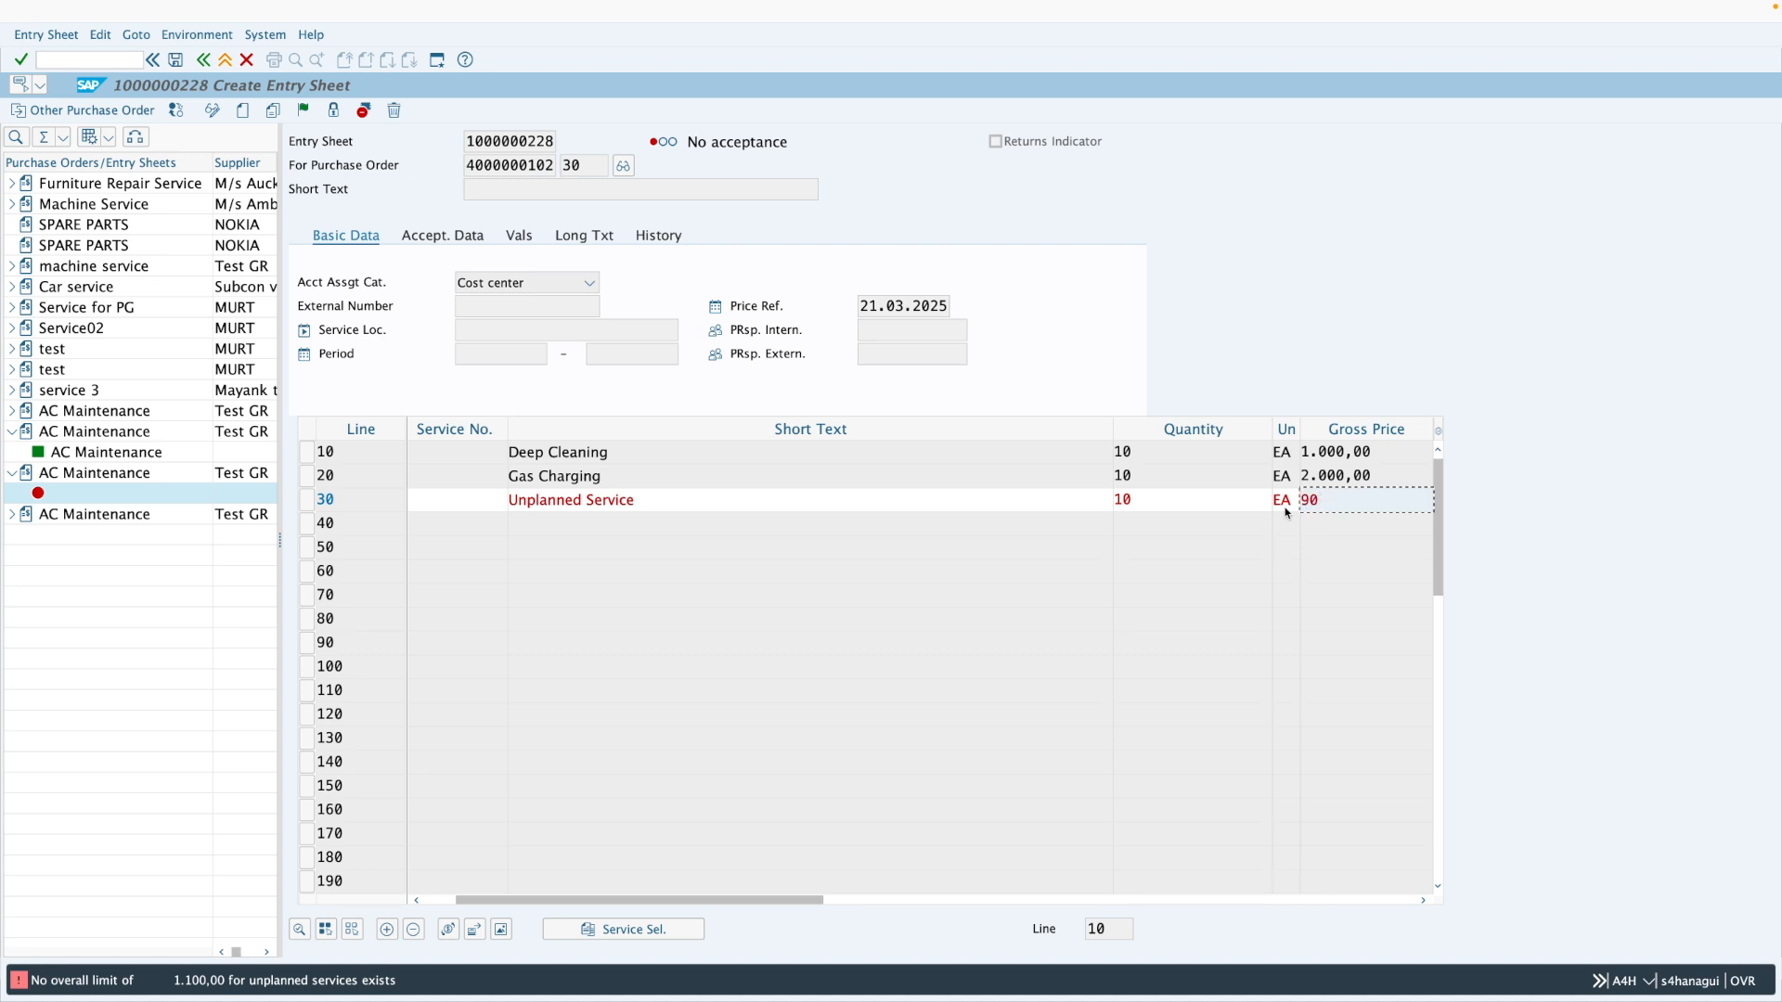
key(BackSpace)
key(BackSpace)
text(11)
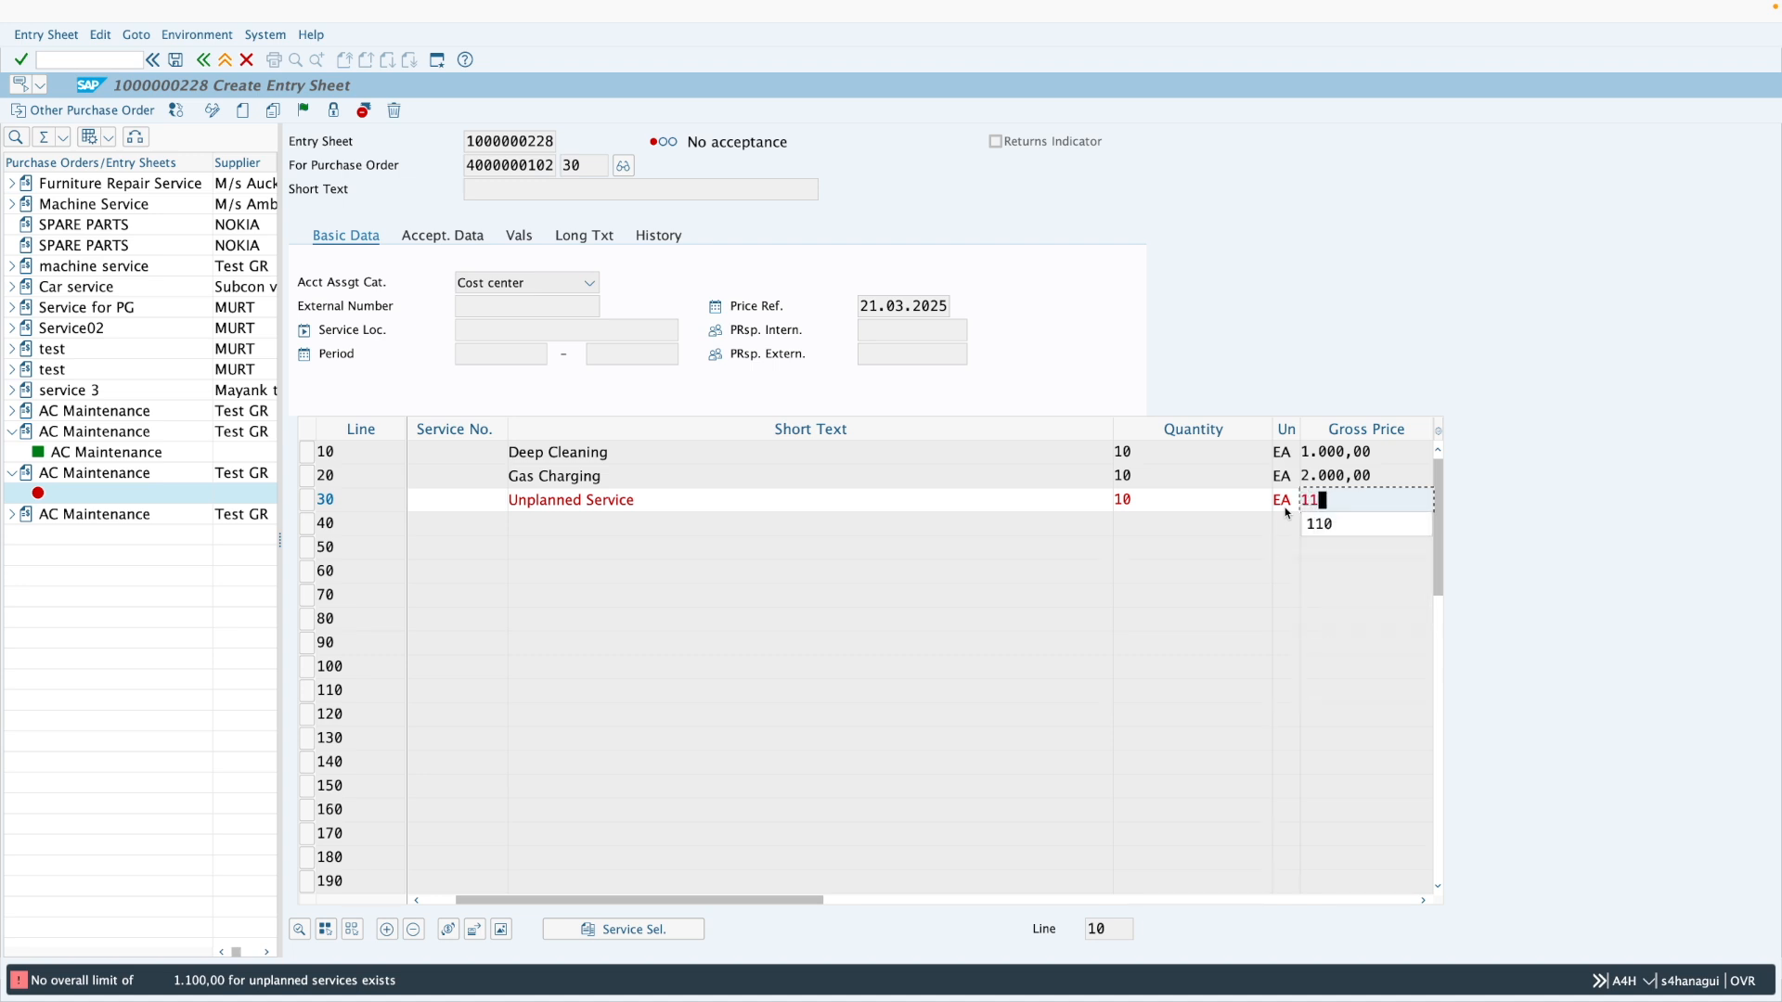
text(0)
double_click(1121, 501)
text(9)
key(Return)
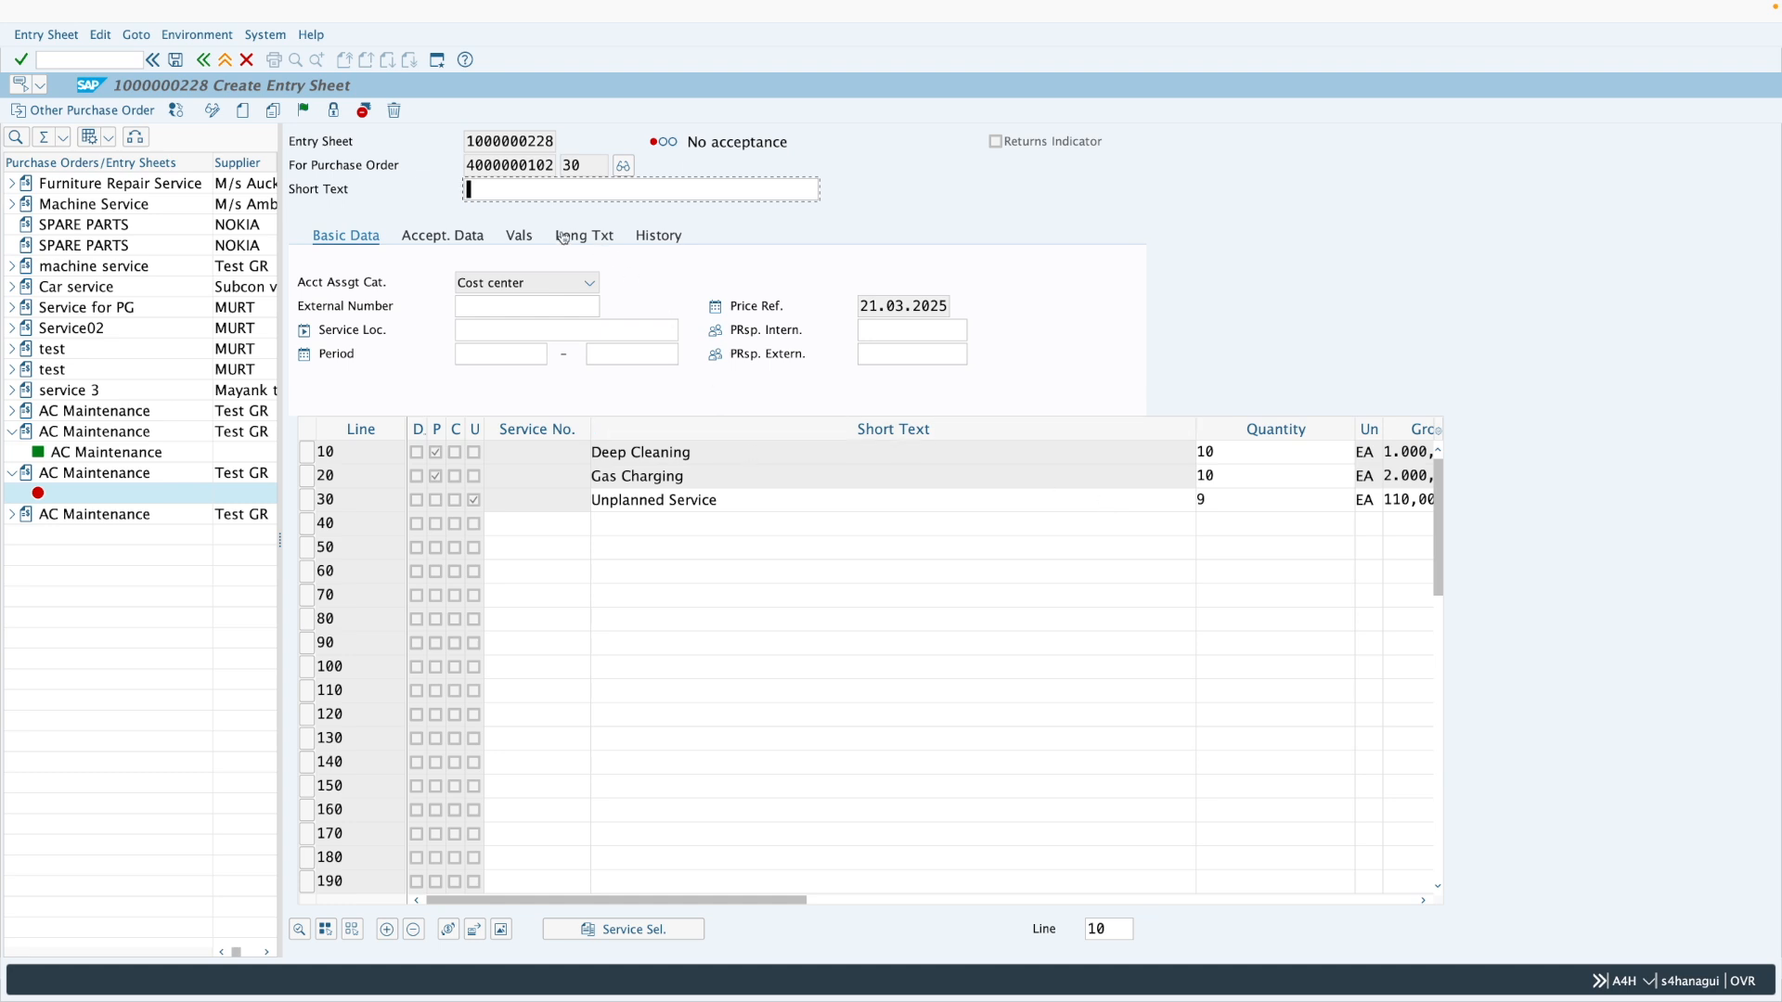
Save the entry sheet with the short text AC Maintenance, and accept it with the acceptance saved.
key(Down)
click(525, 214)
key(Return)
click(176, 59)
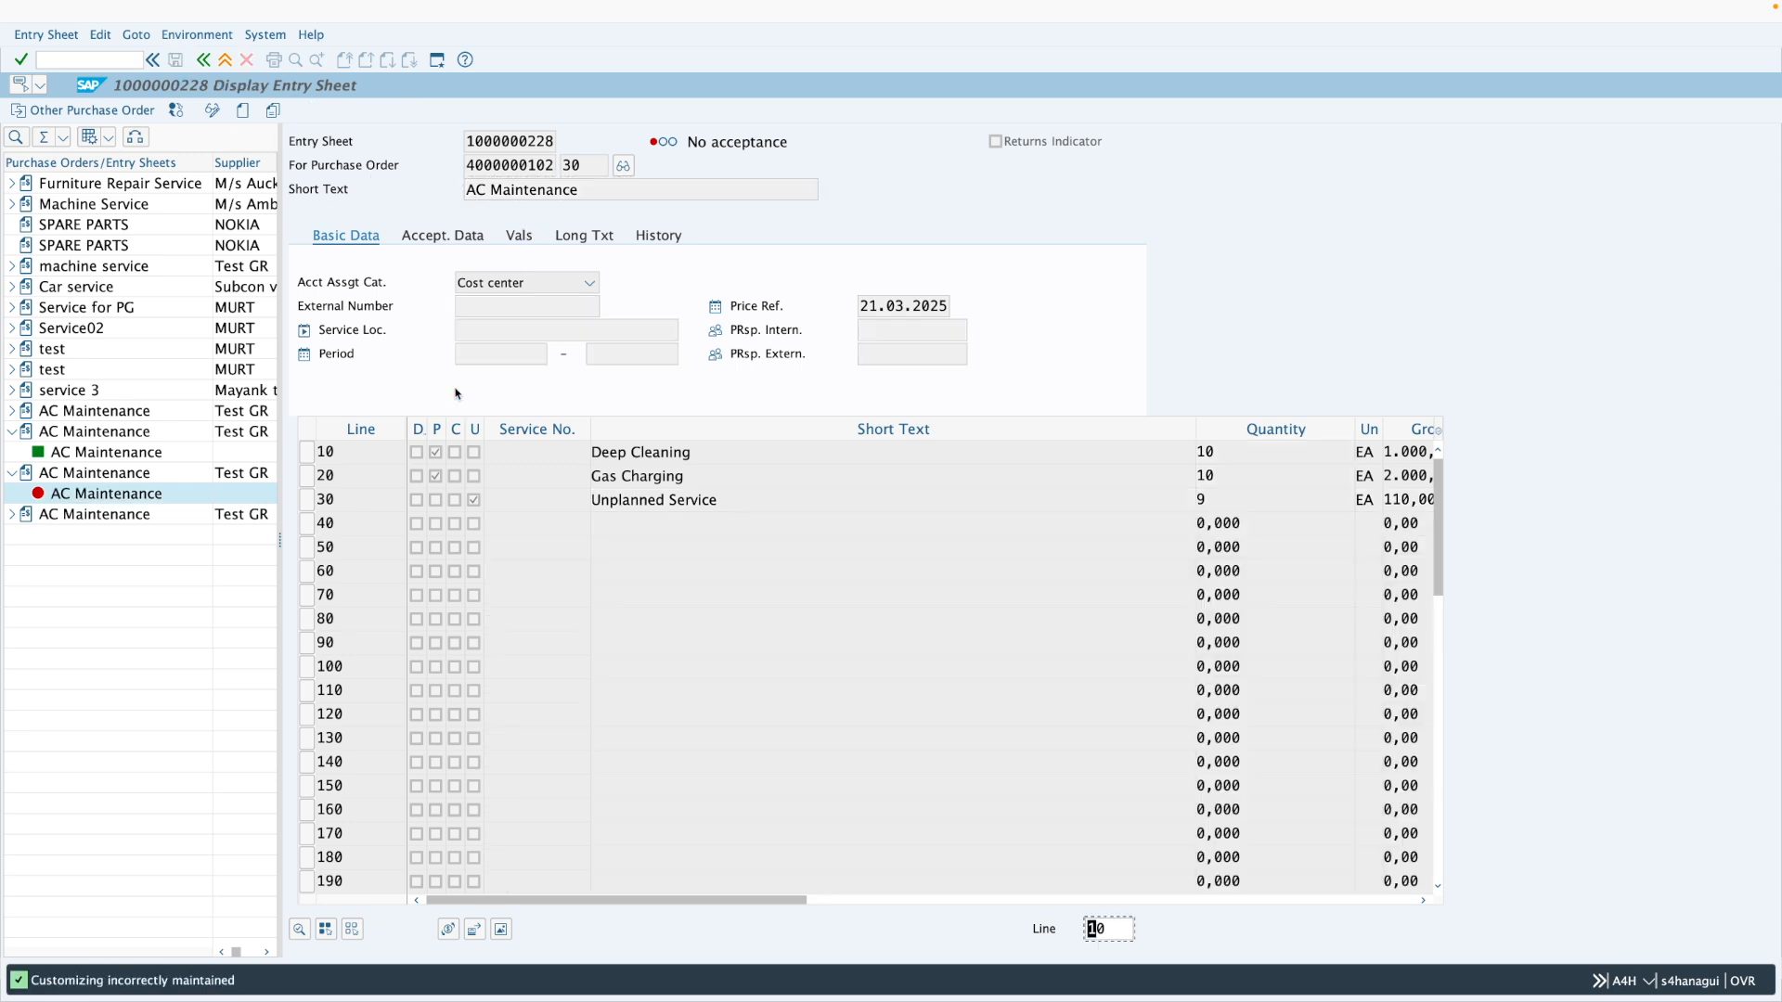
click(212, 109)
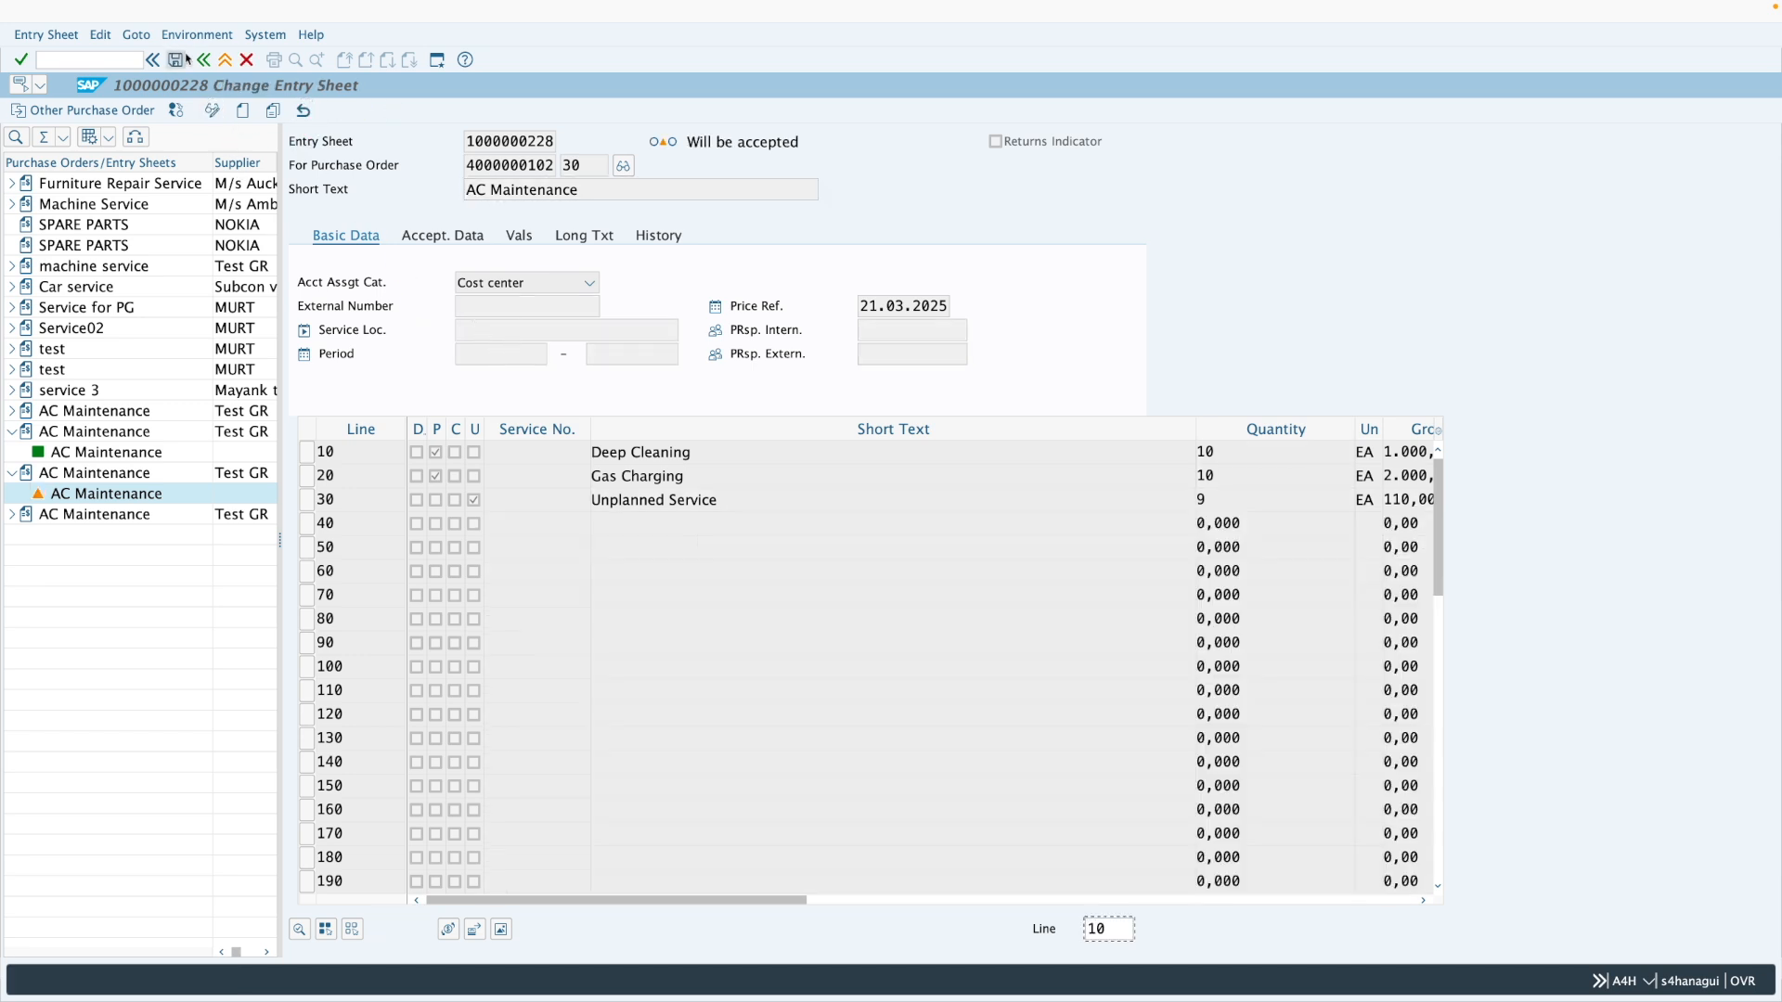
click(175, 59)
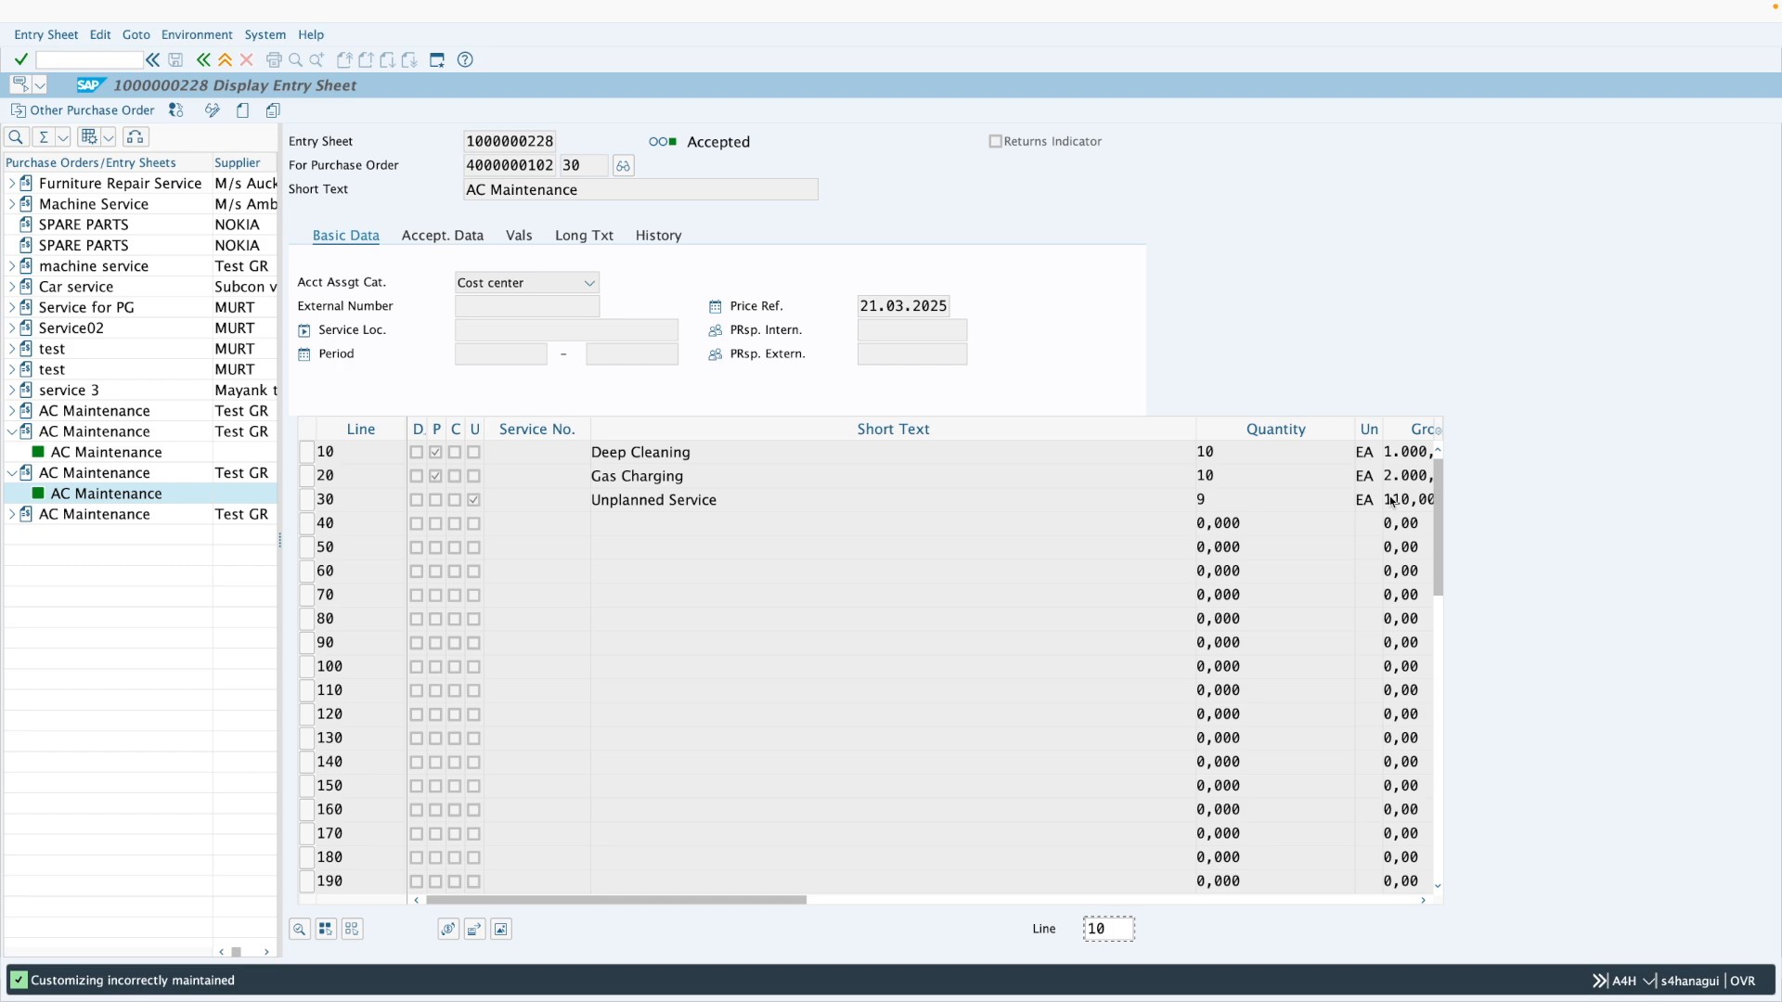
Display the purchase order with transaction ME23N and check the actual value in the limits of item 30.
click(226, 60)
click(102, 62)
text(me23n)
key(Return)
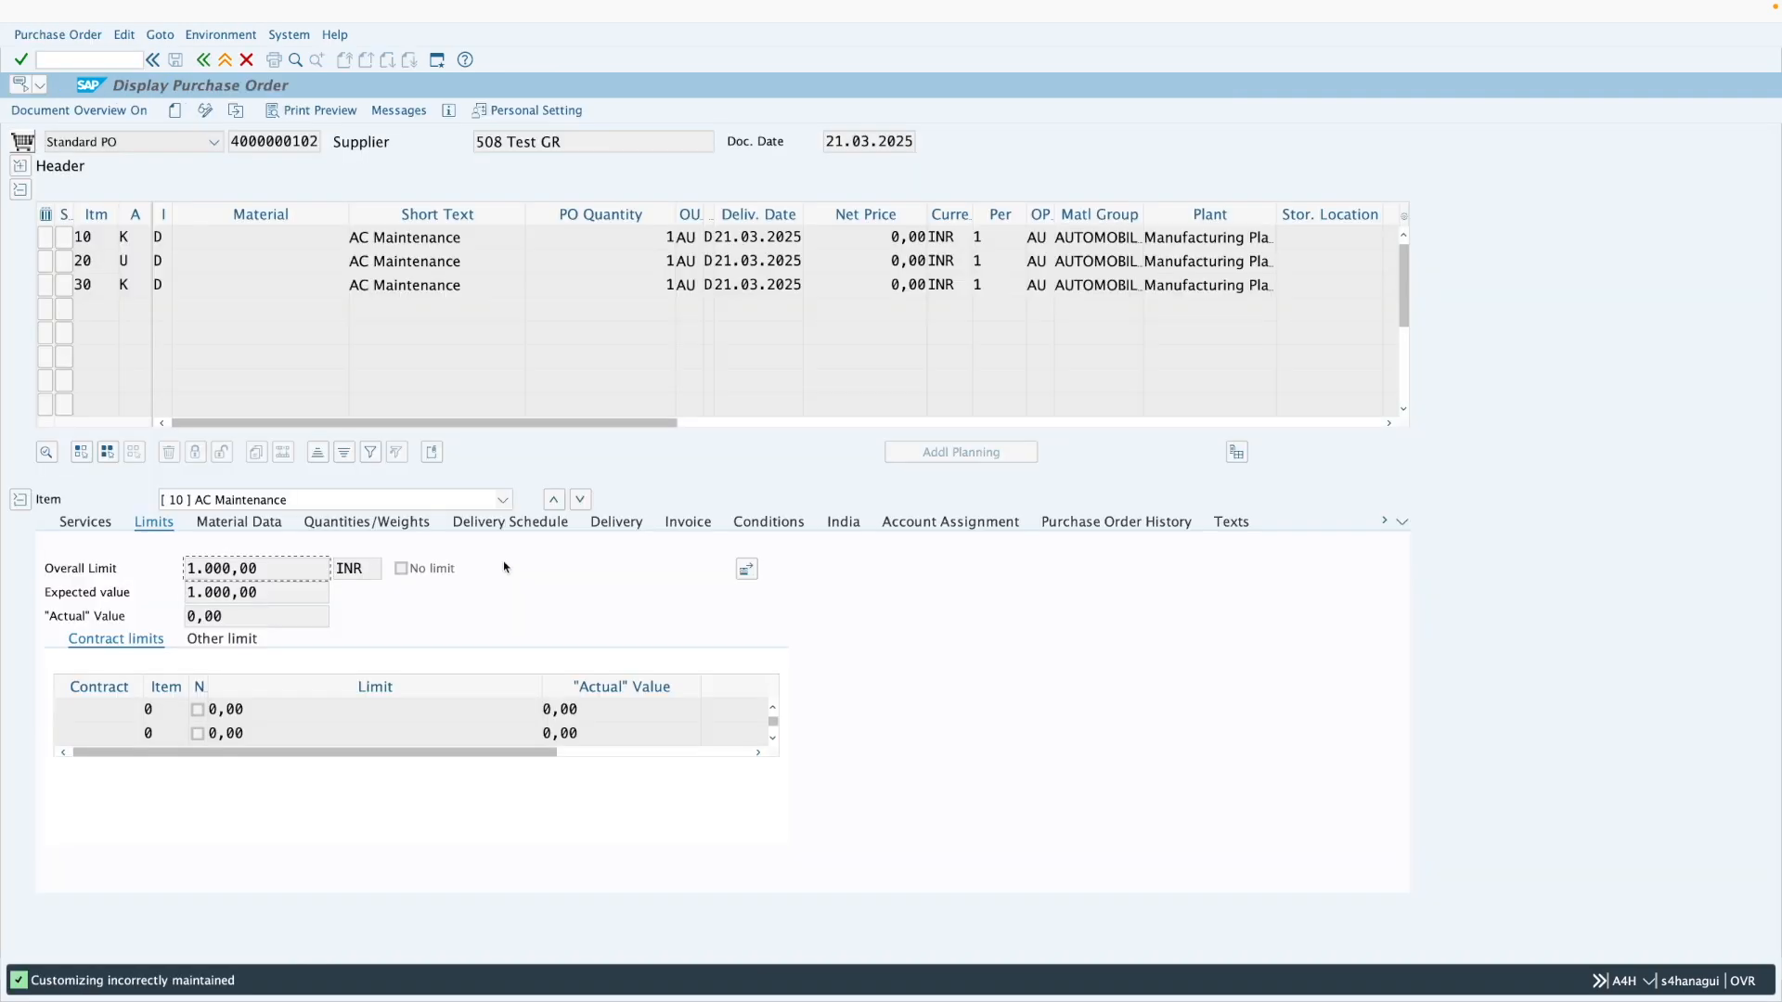
click(502, 500)
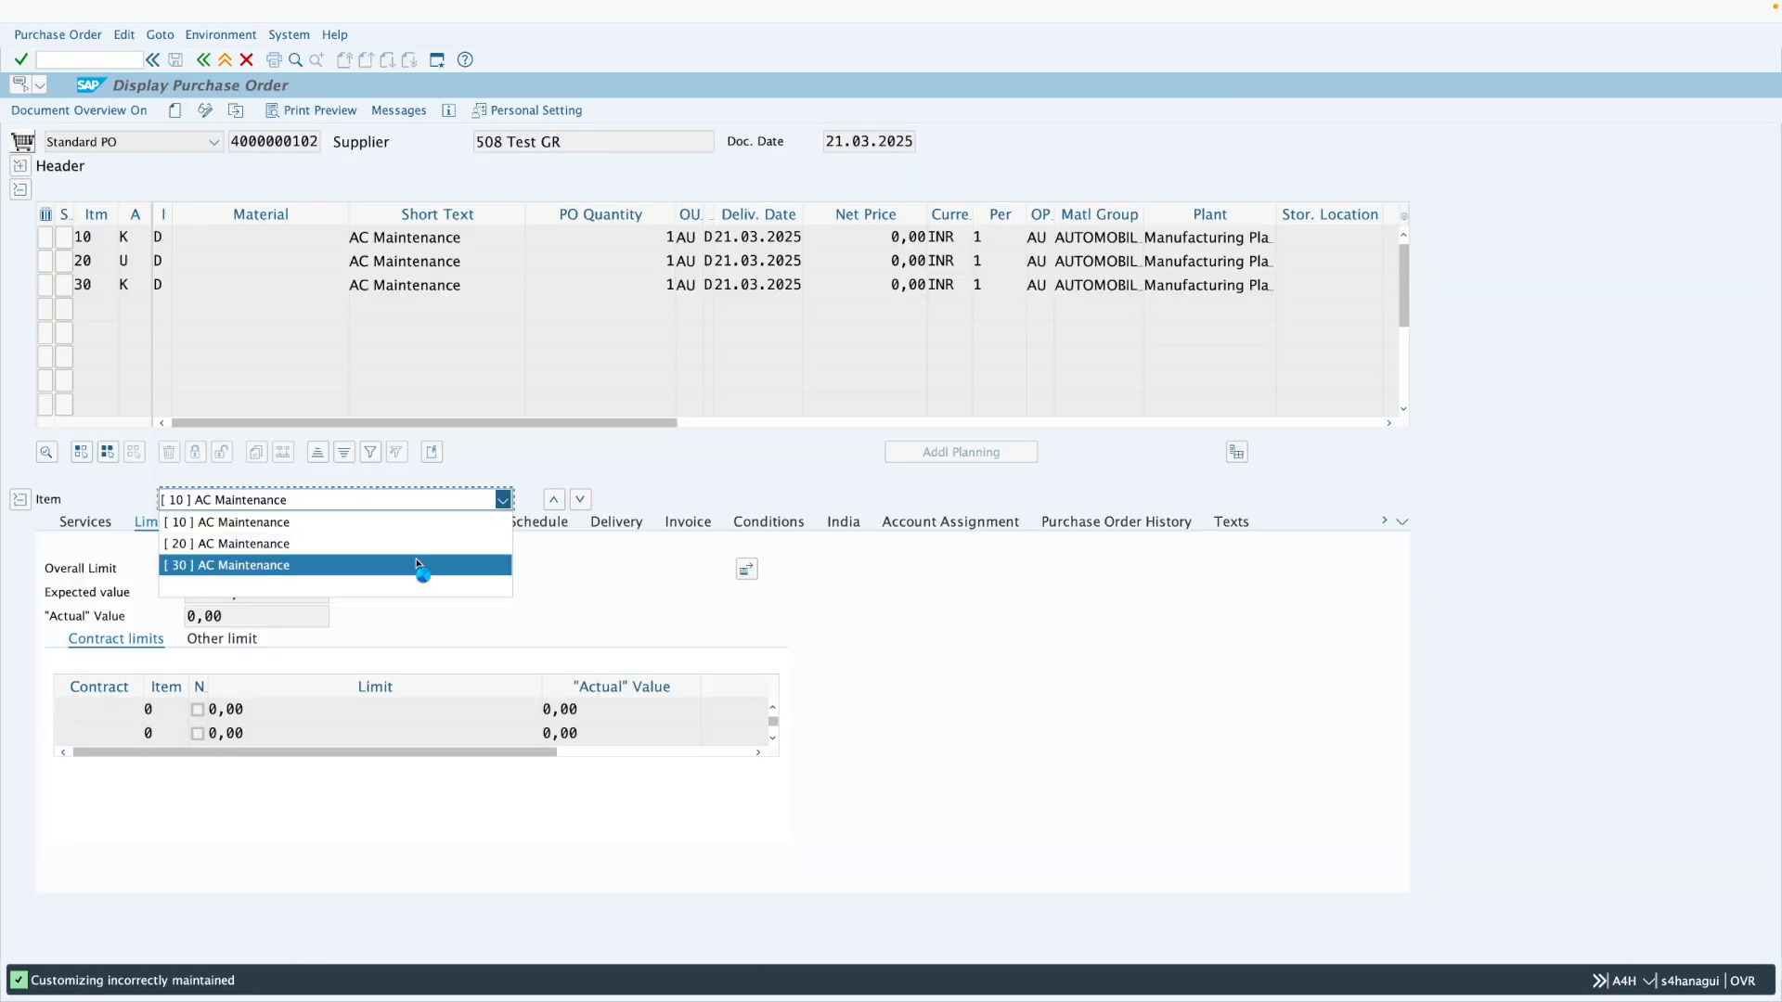
click(400, 555)
drag(266, 573, 253, 621)
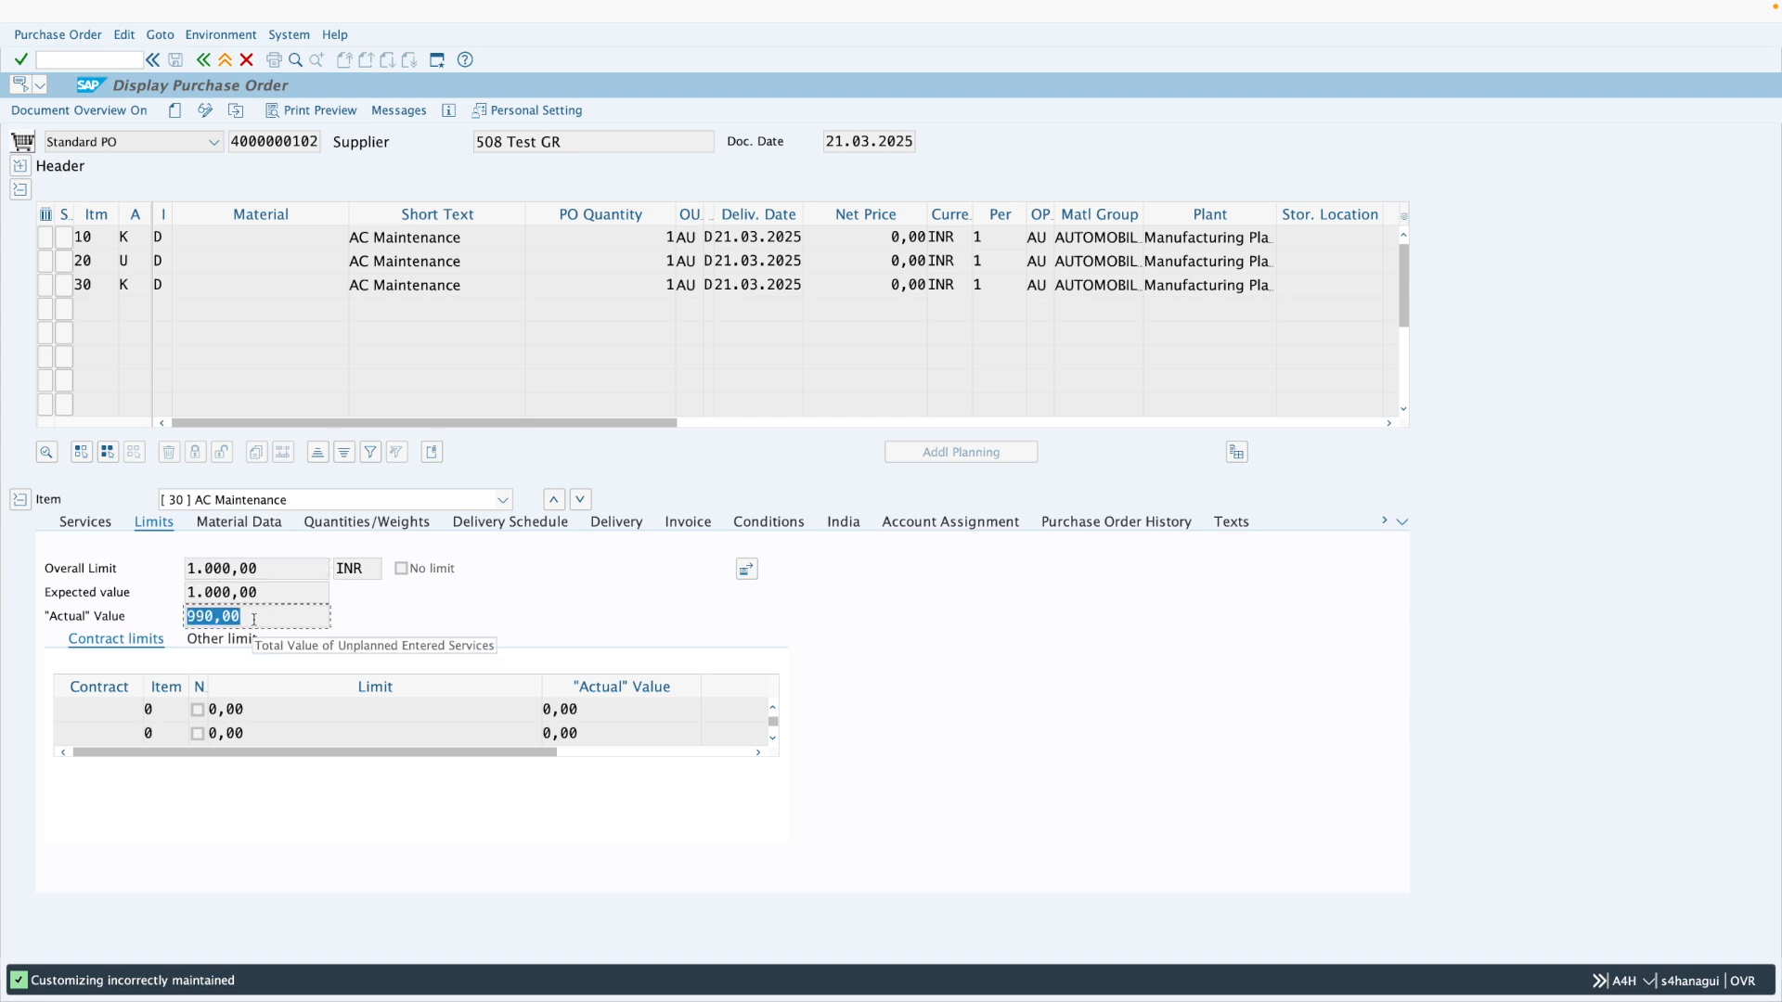
Check the actual quantities and net values of the services in item 30.
click(88, 522)
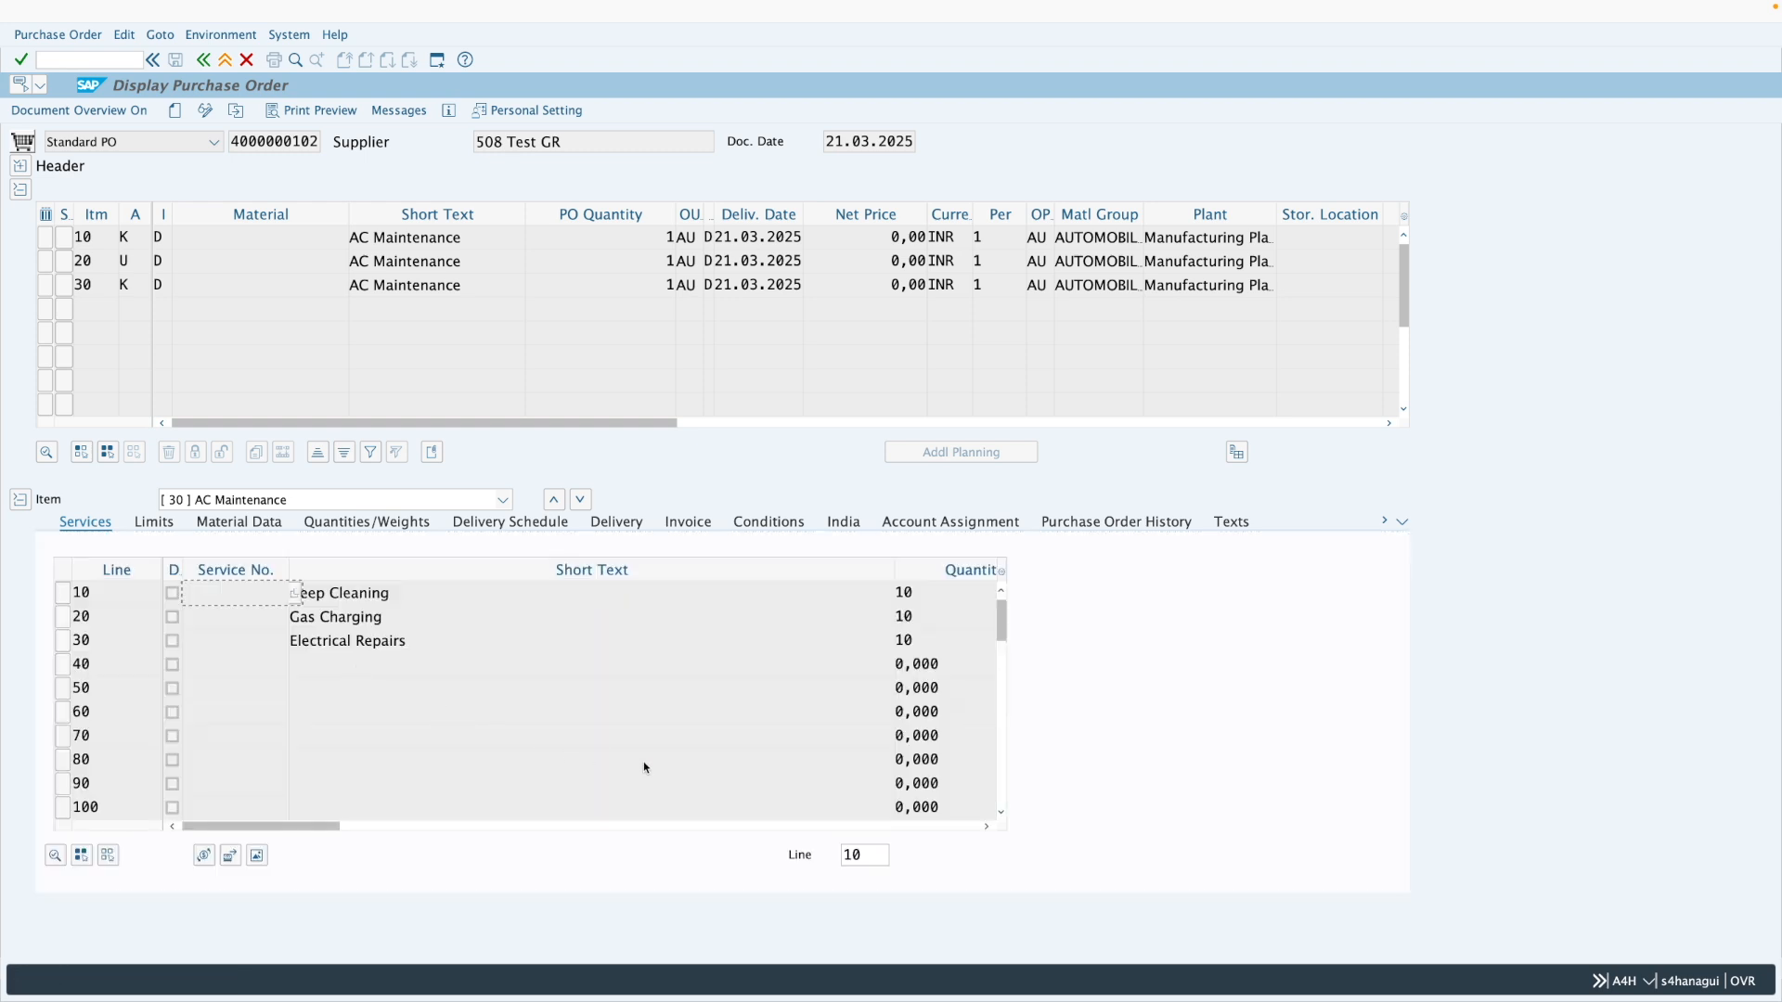
drag(298, 824, 543, 829)
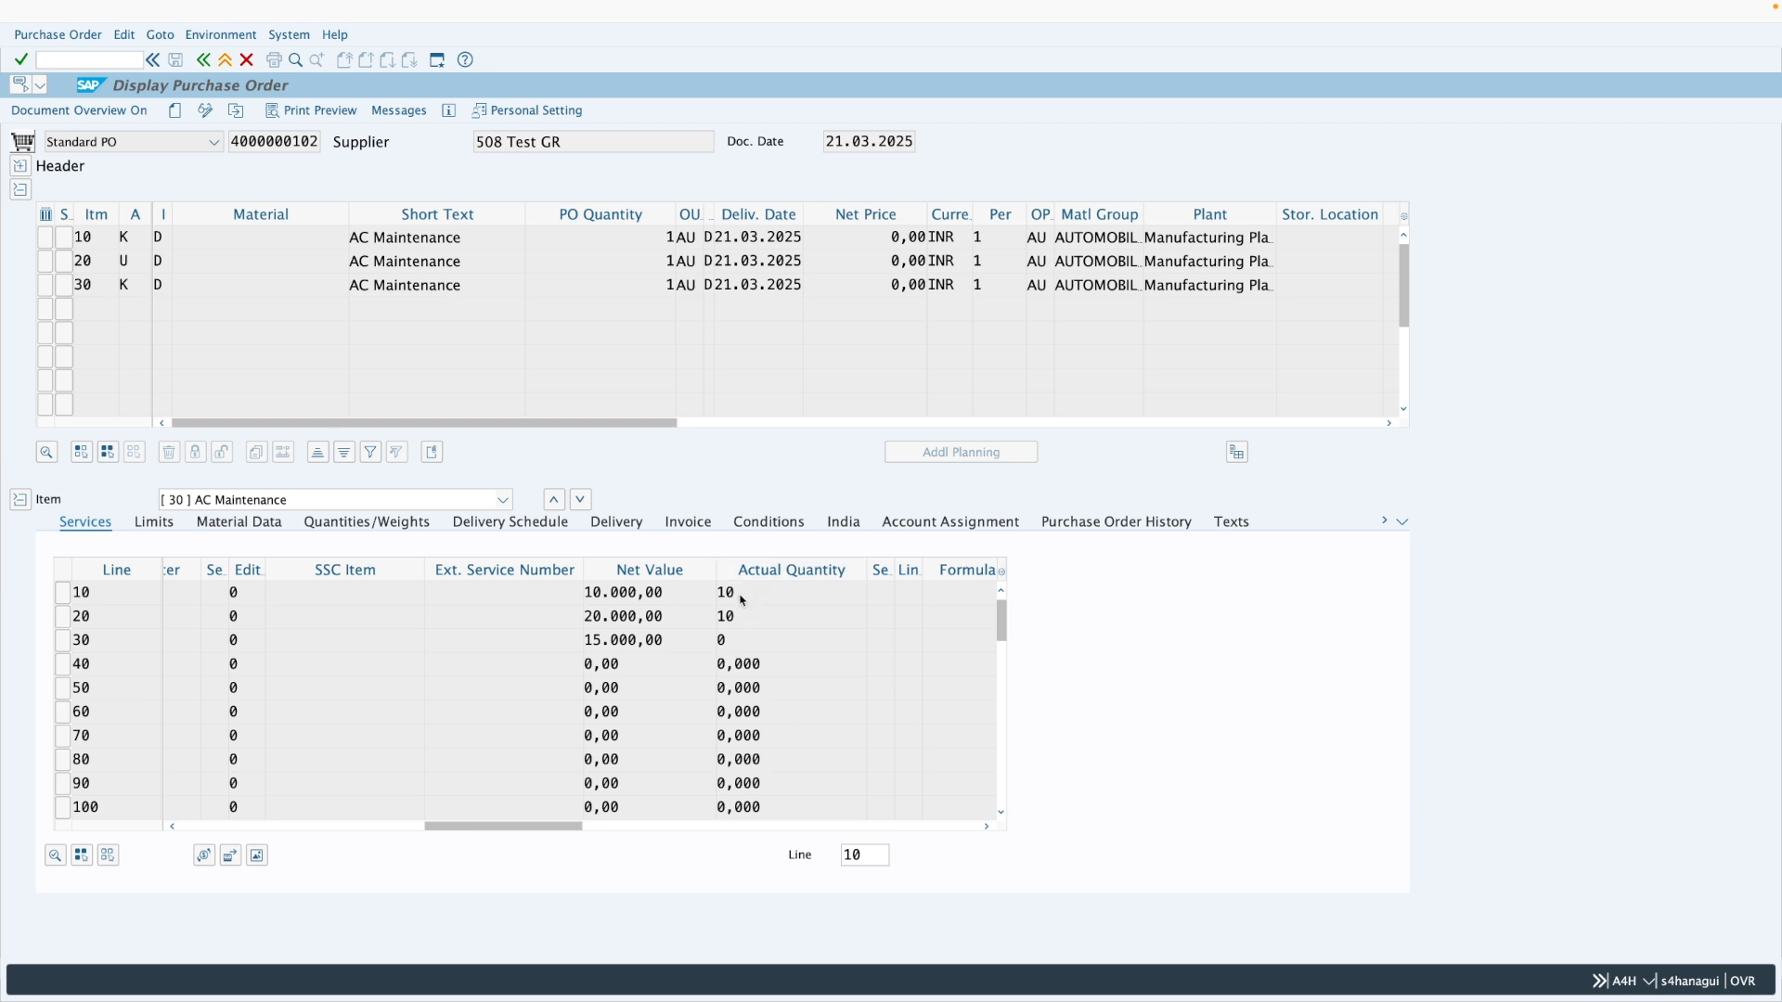
drag(463, 821, 423, 827)
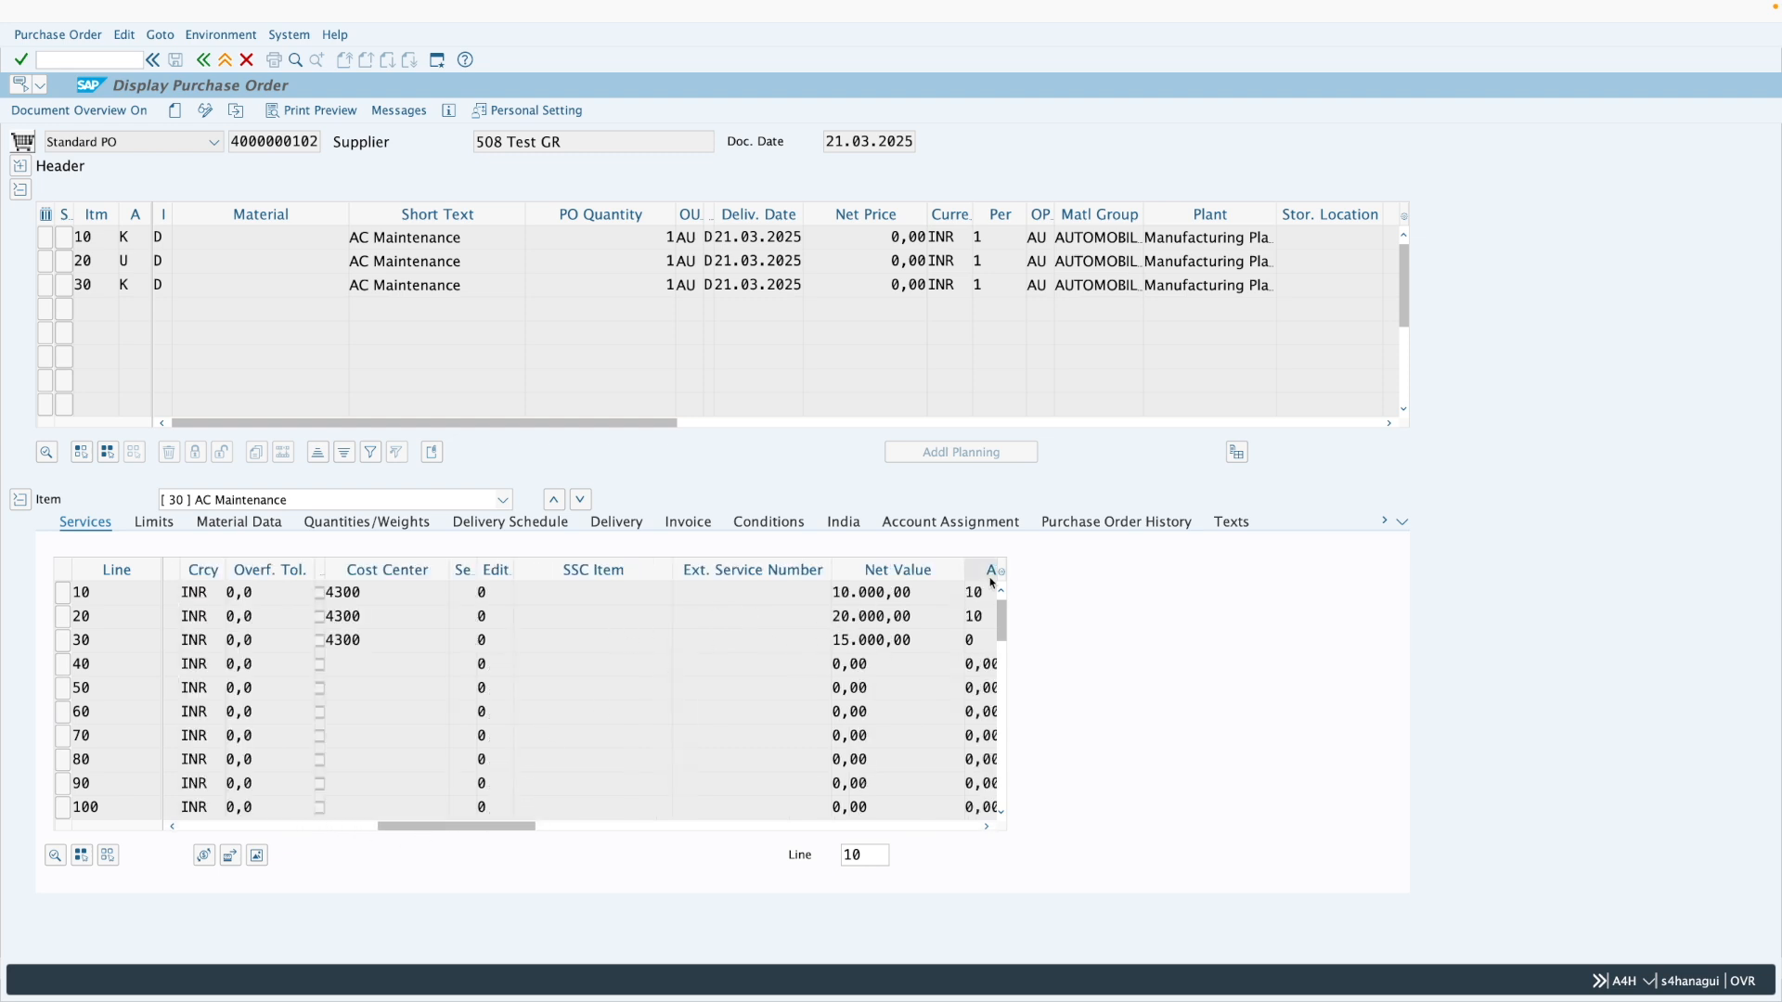
Check the actual quantities recorded for the services of item 10.
click(373, 501)
click(373, 522)
click(985, 824)
click(986, 826)
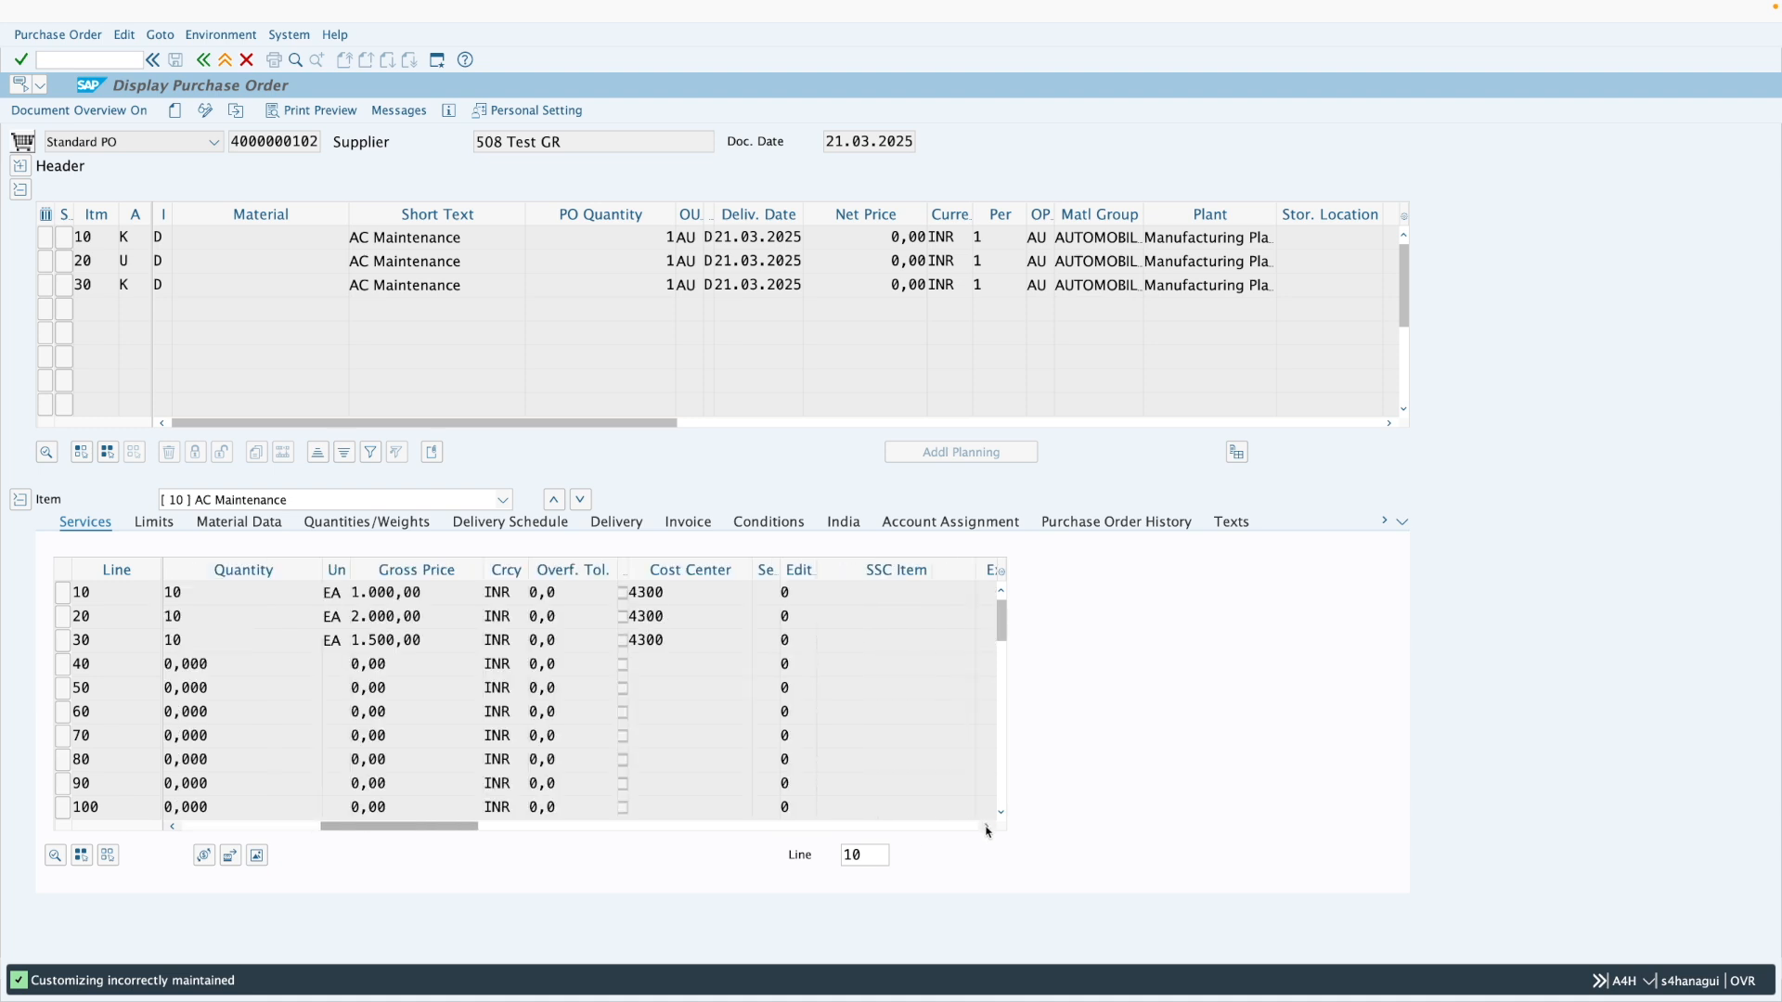
click(985, 826)
click(986, 826)
click(985, 826)
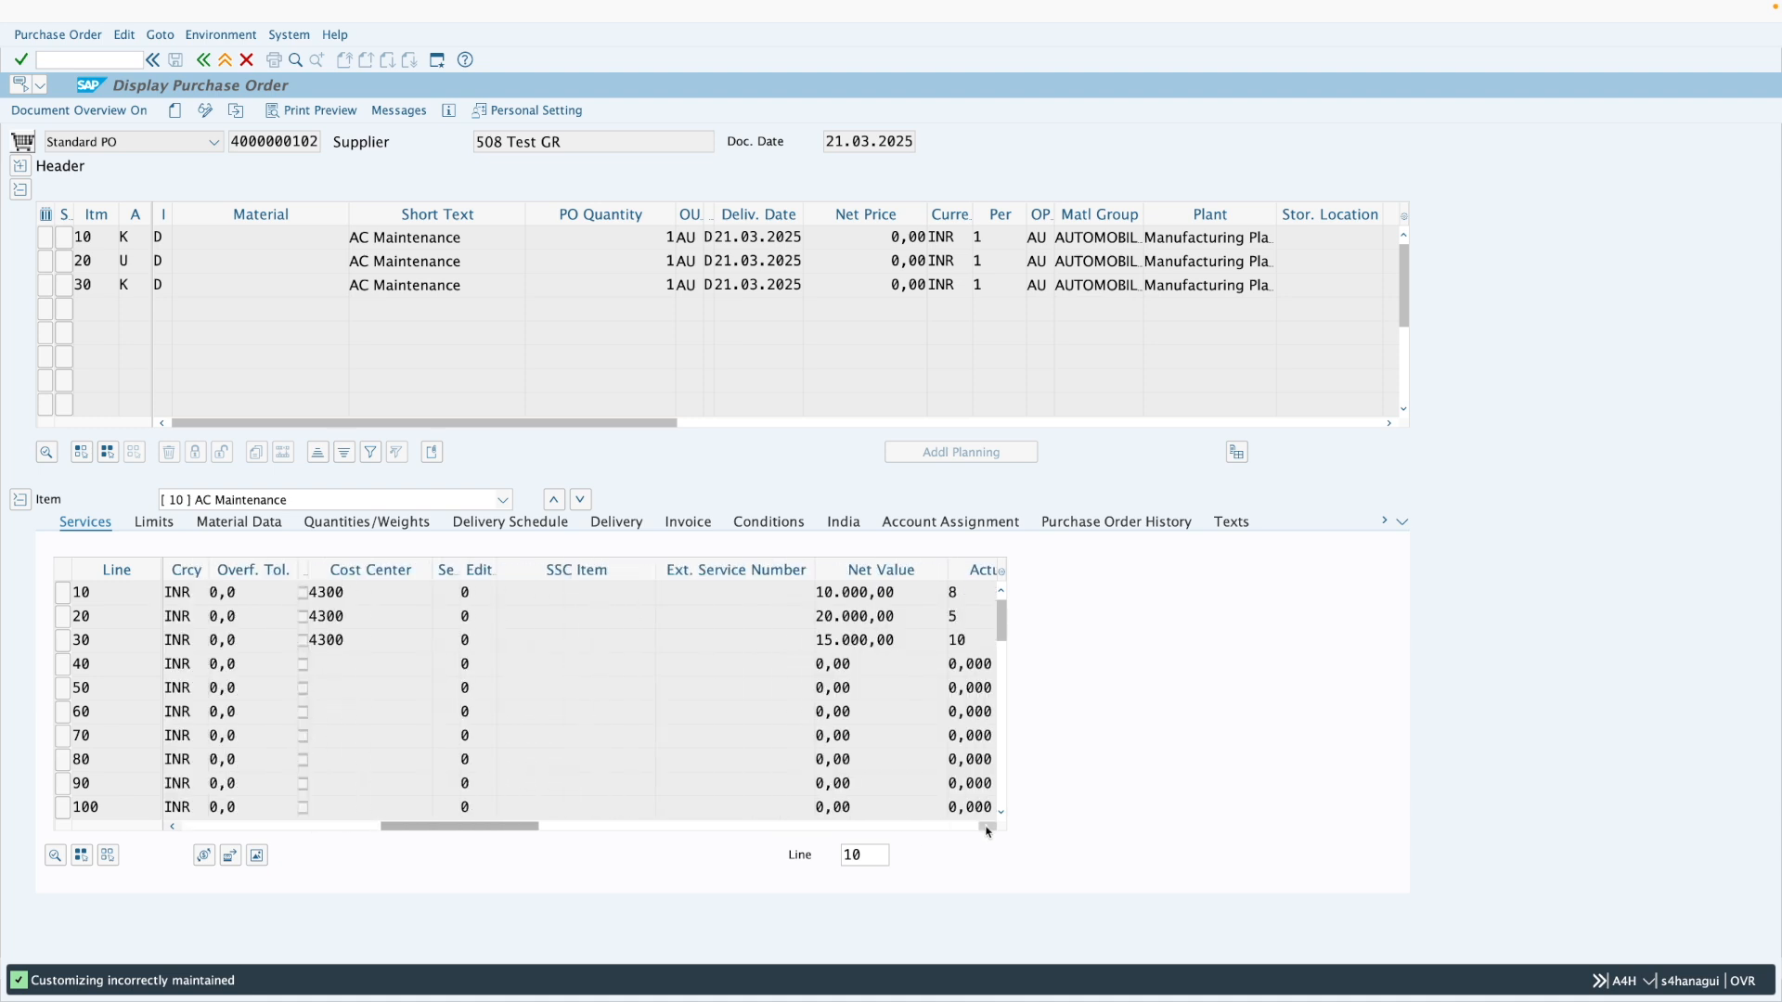
click(979, 601)
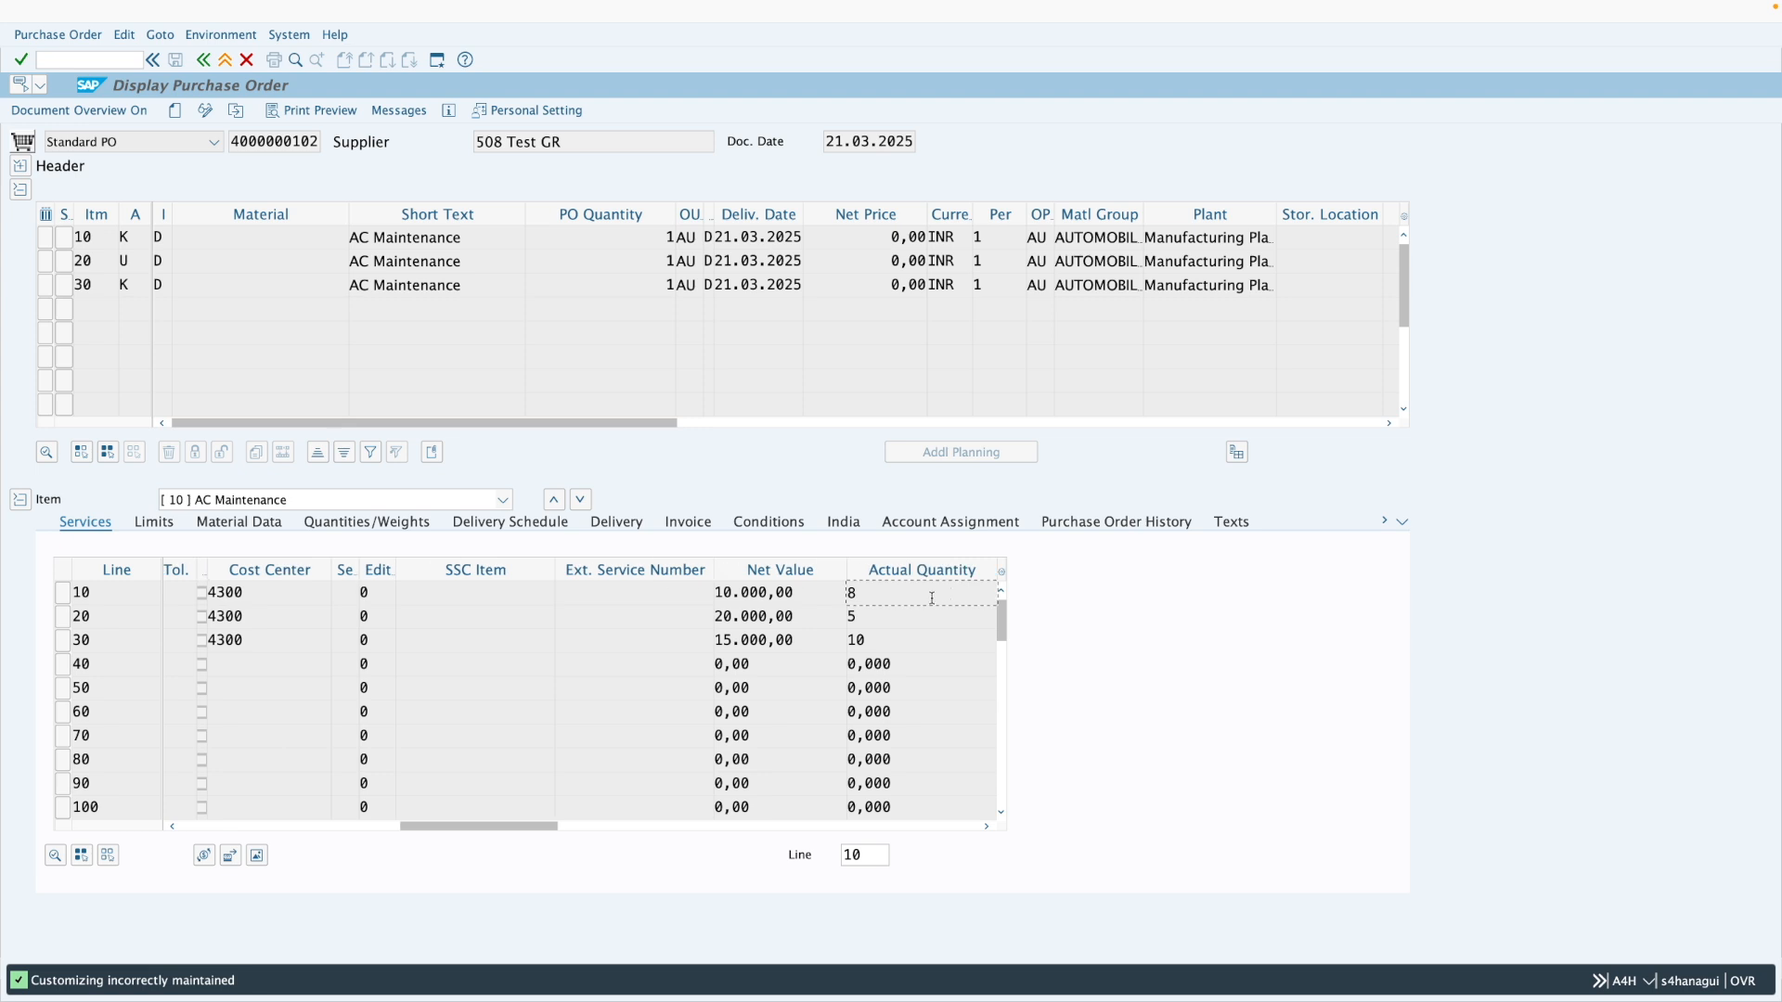
click(876, 621)
drag(478, 826, 250, 824)
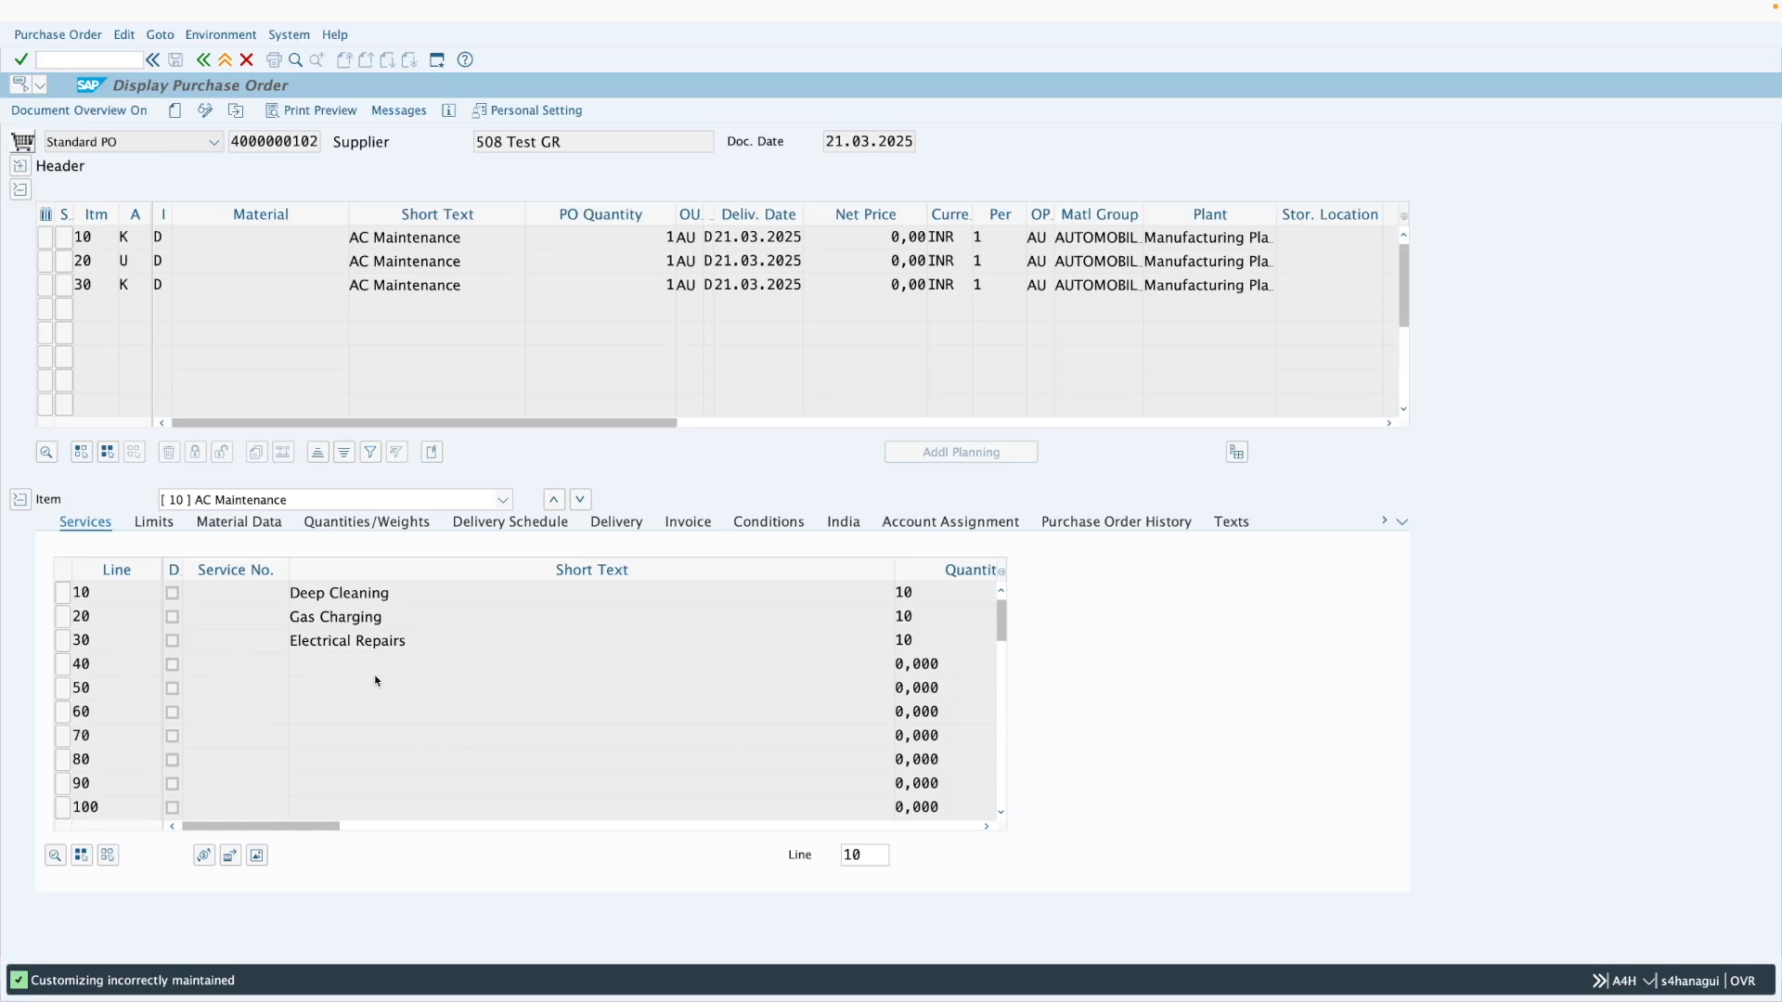
Copy the purchase order number and start transaction MIRO in a new session.
drag(317, 144, 232, 147)
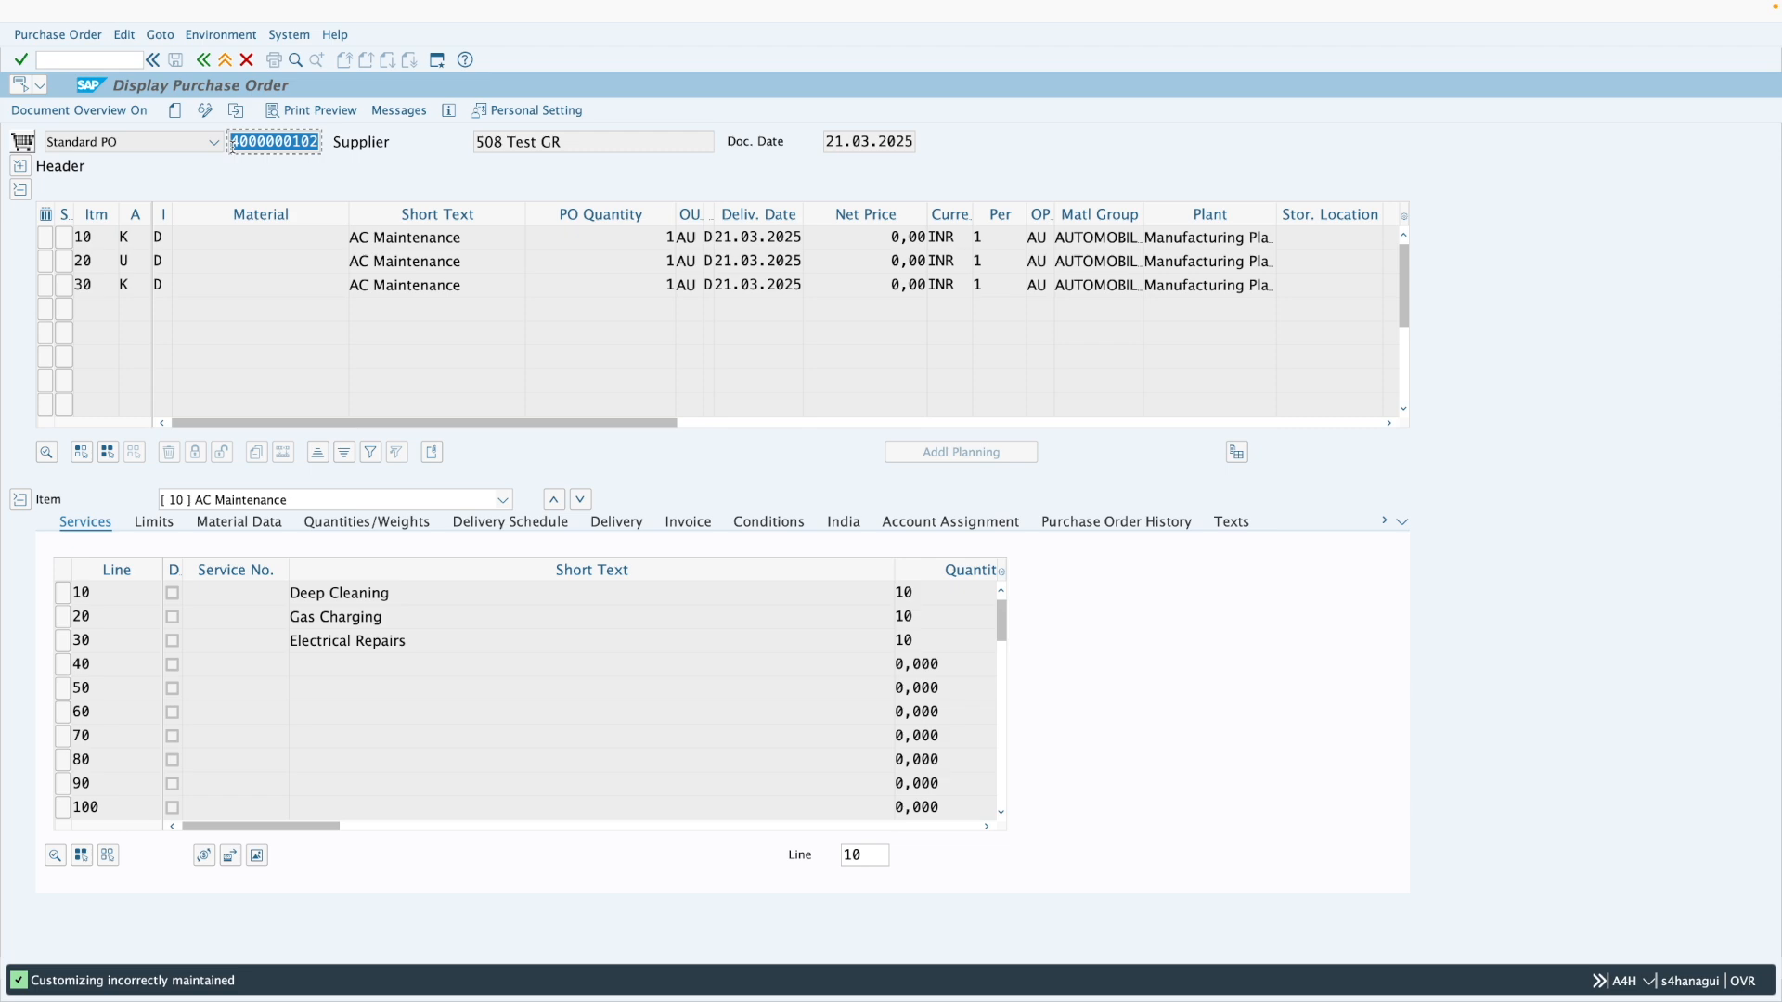
click(436, 61)
text(miro)
key(Return)
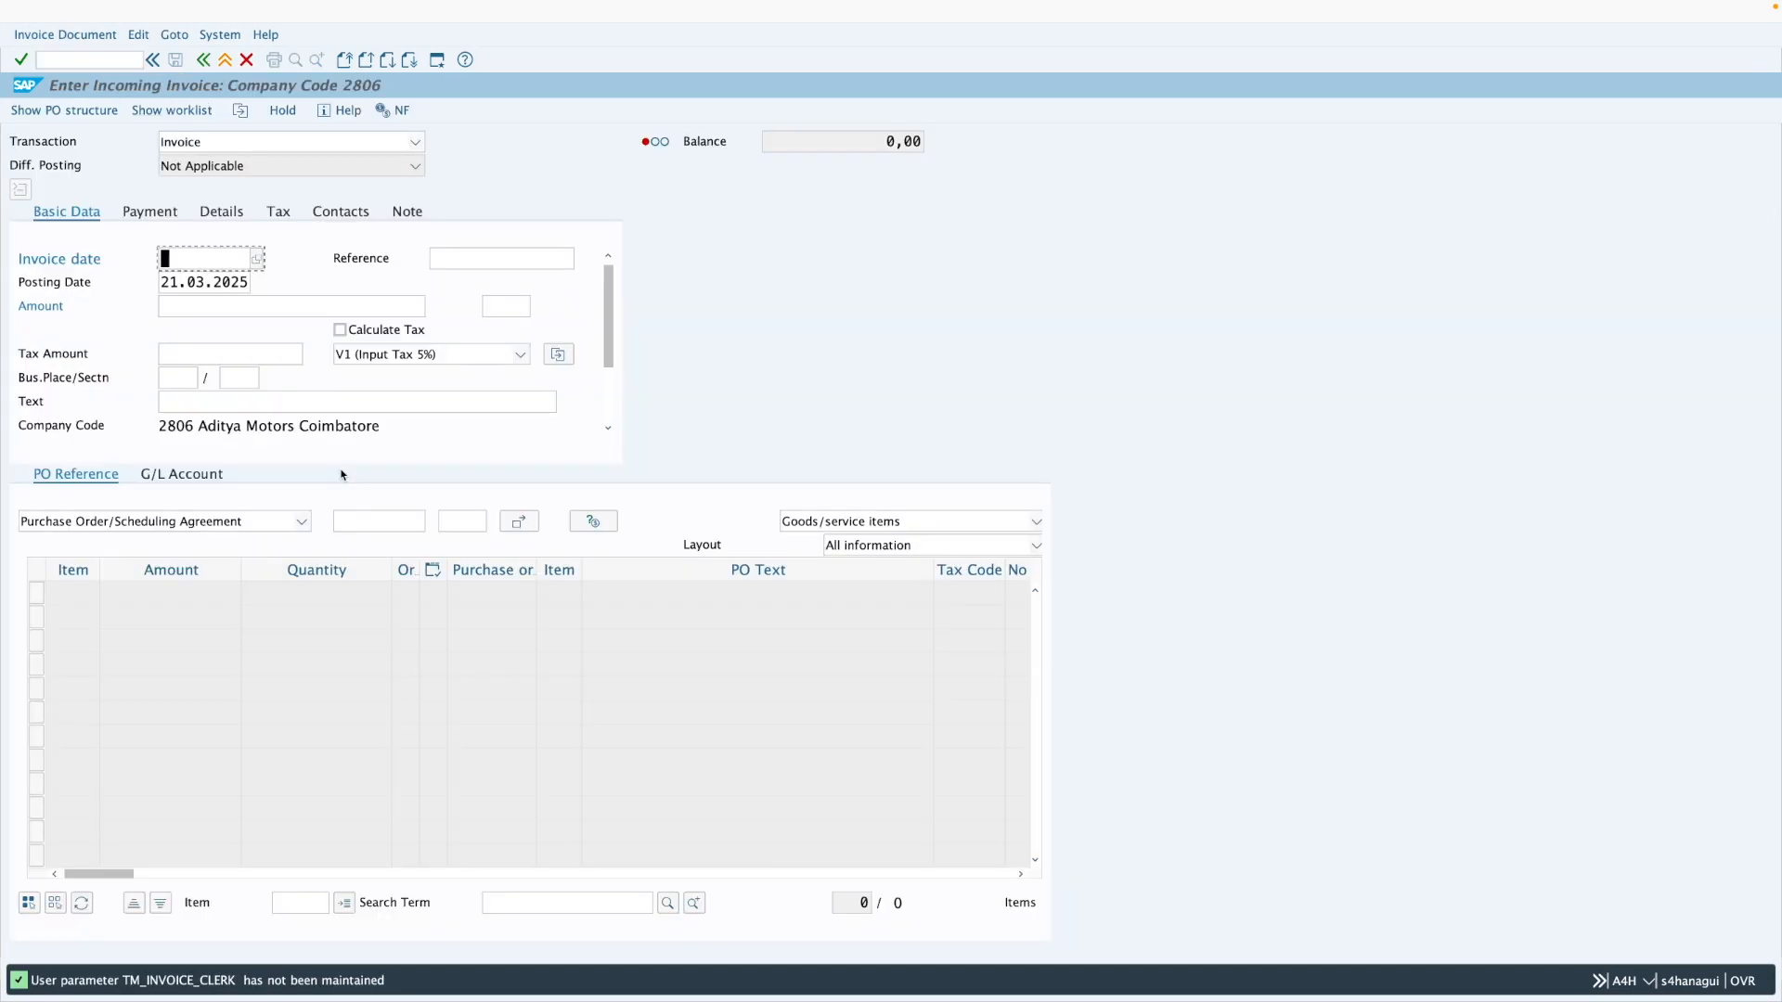
Set the invoice date to 21.03.2025 and load the copied purchase order's items into the incoming invoice.
click(366, 526)
click(228, 283)
click(219, 264)
text(21.03.2025)
click(365, 525)
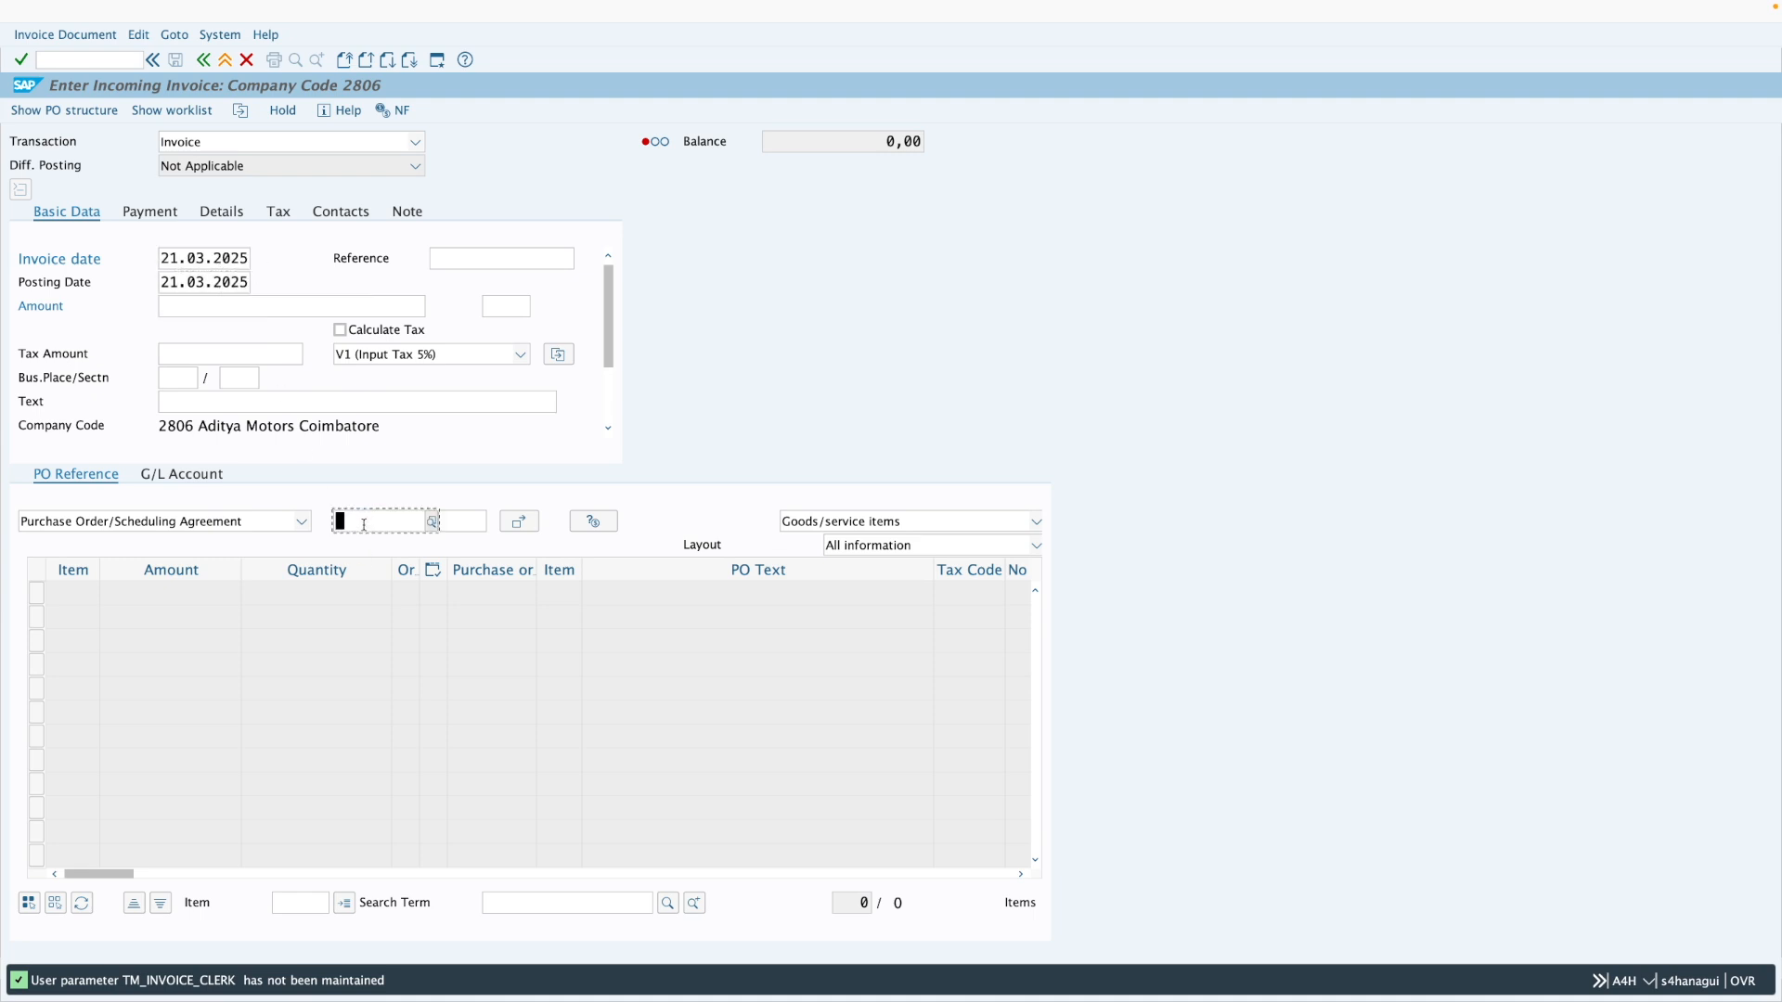
key(ctrl+v)
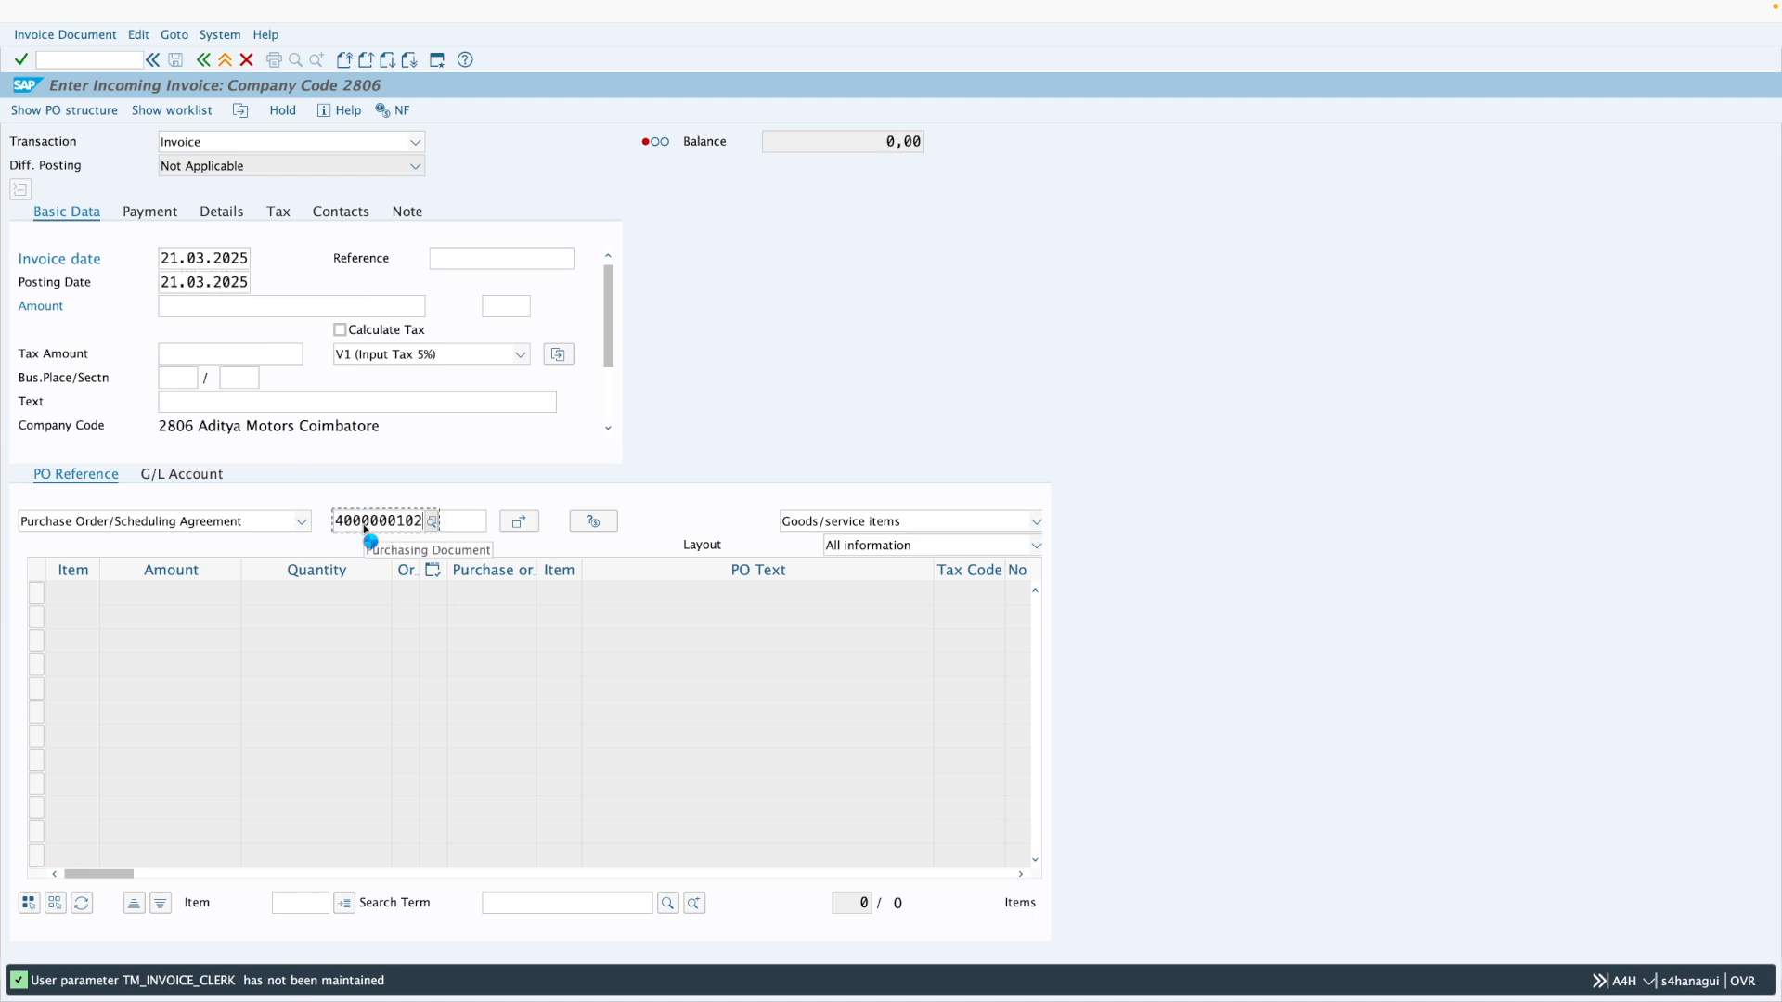
key(Return)
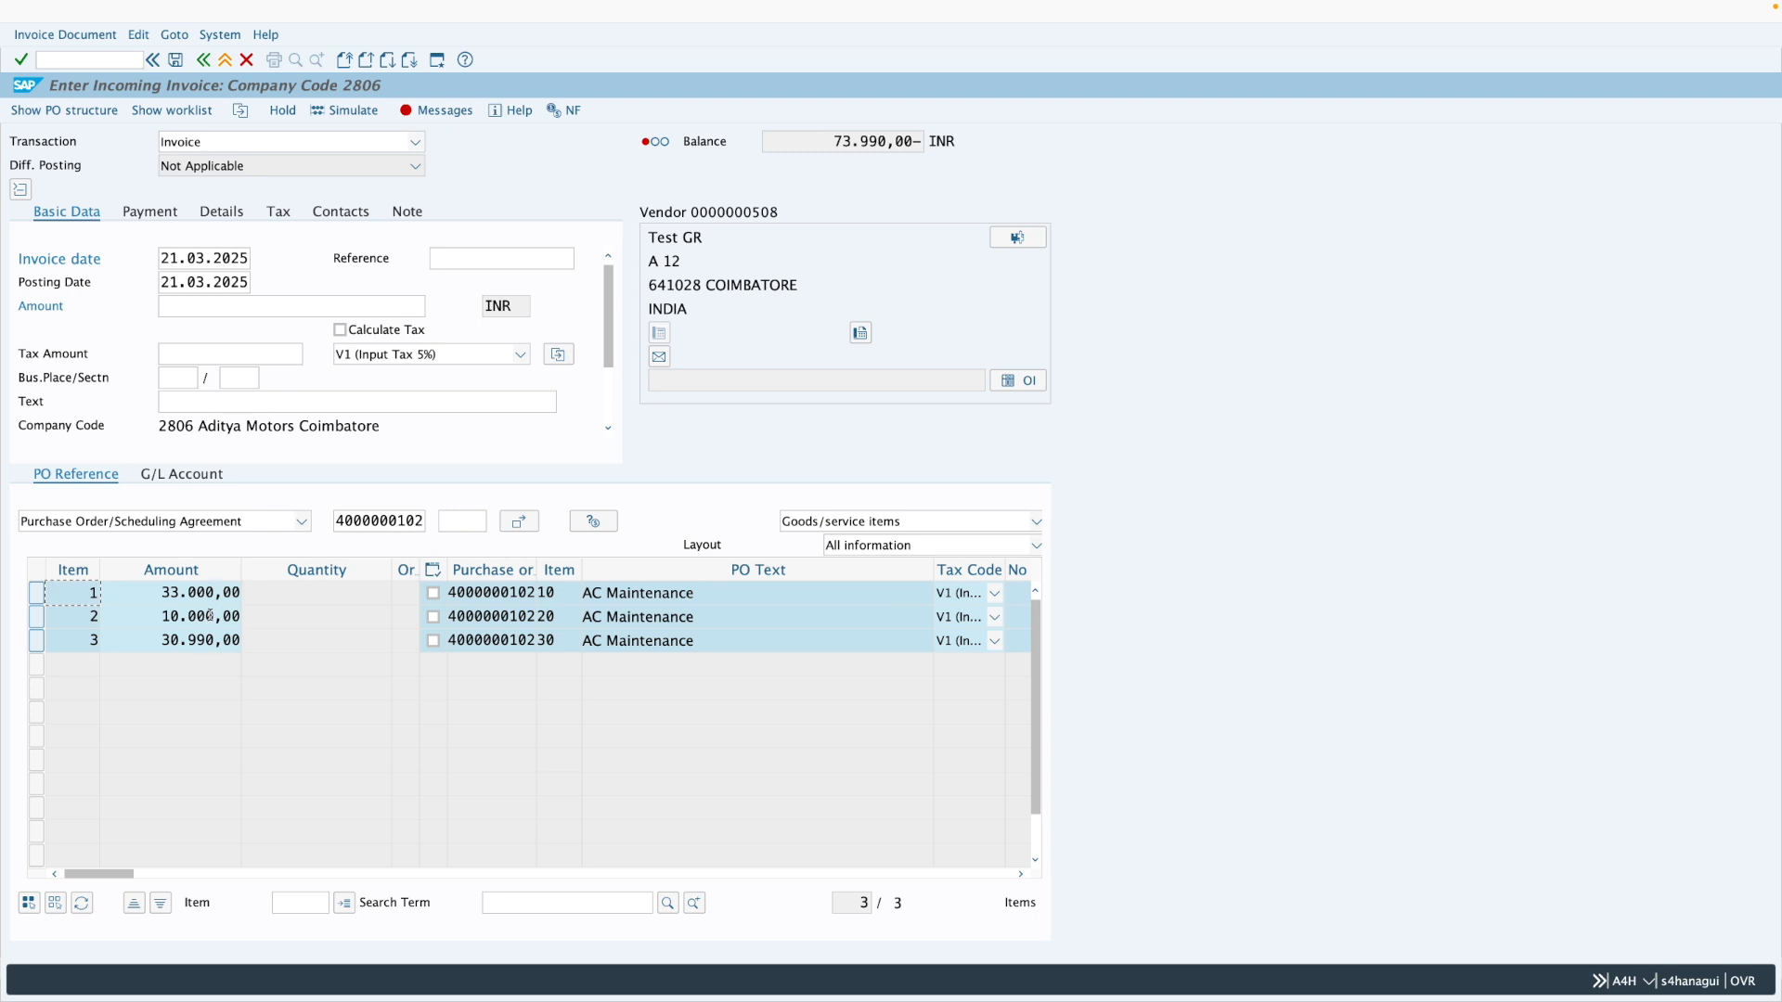